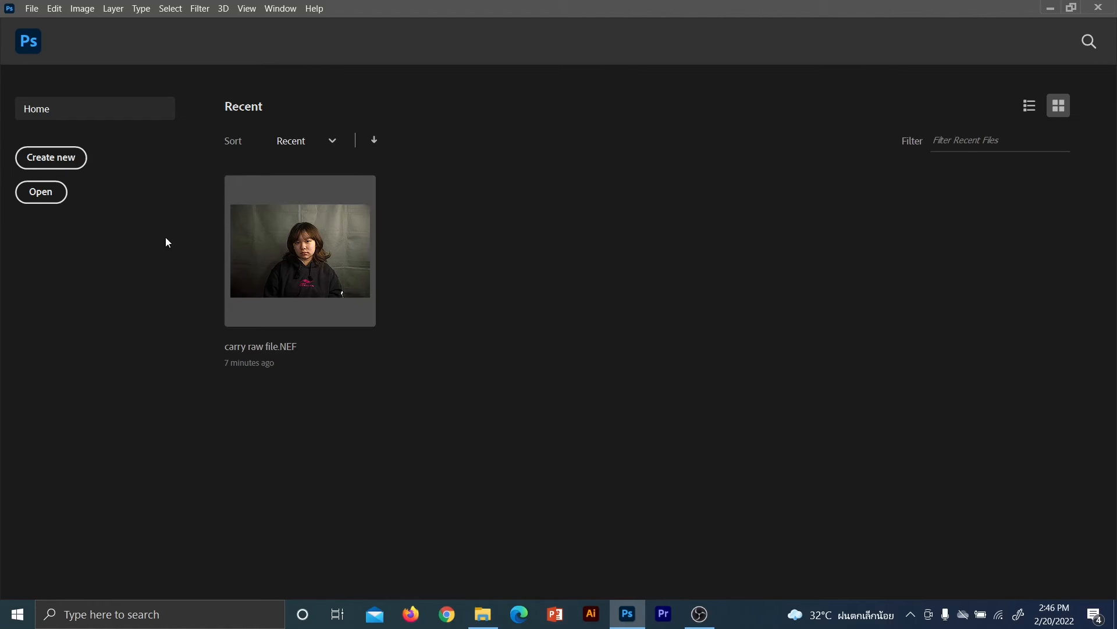
- Open the recent photo carry raw file.NEF from Camera Raw into the editor with its existing raw settings
click(278, 243)
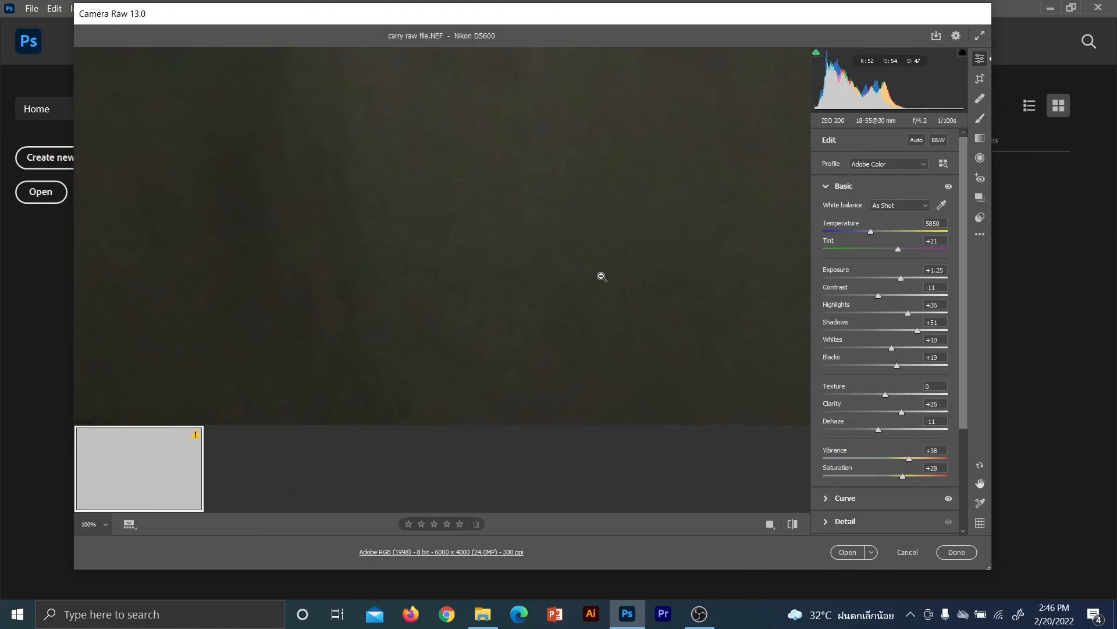
alt+click(639, 299)
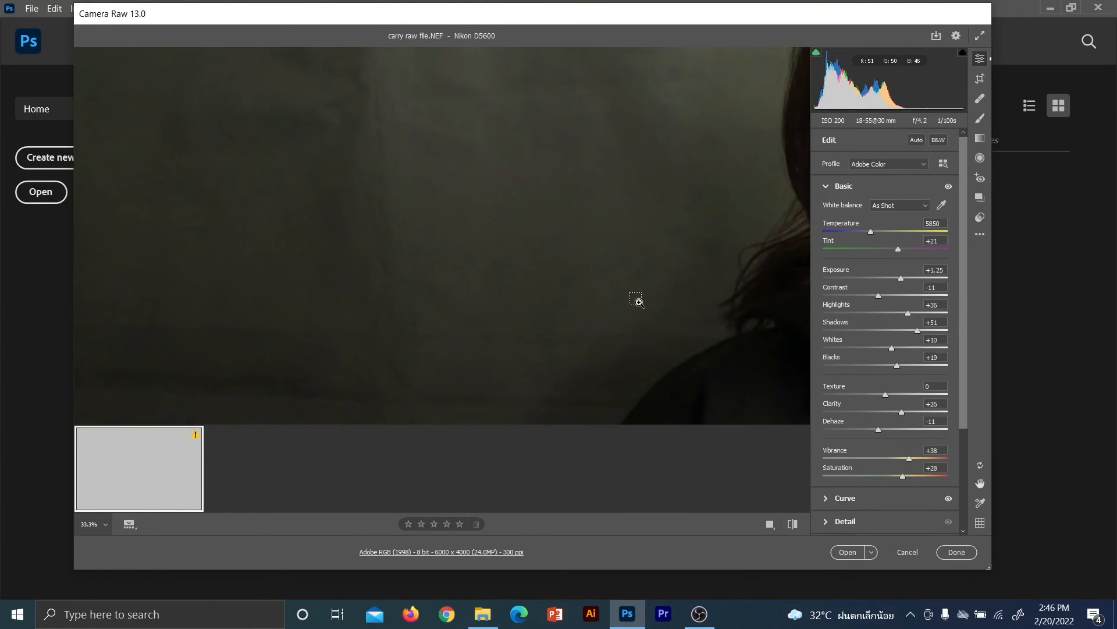
alt+click(639, 299)
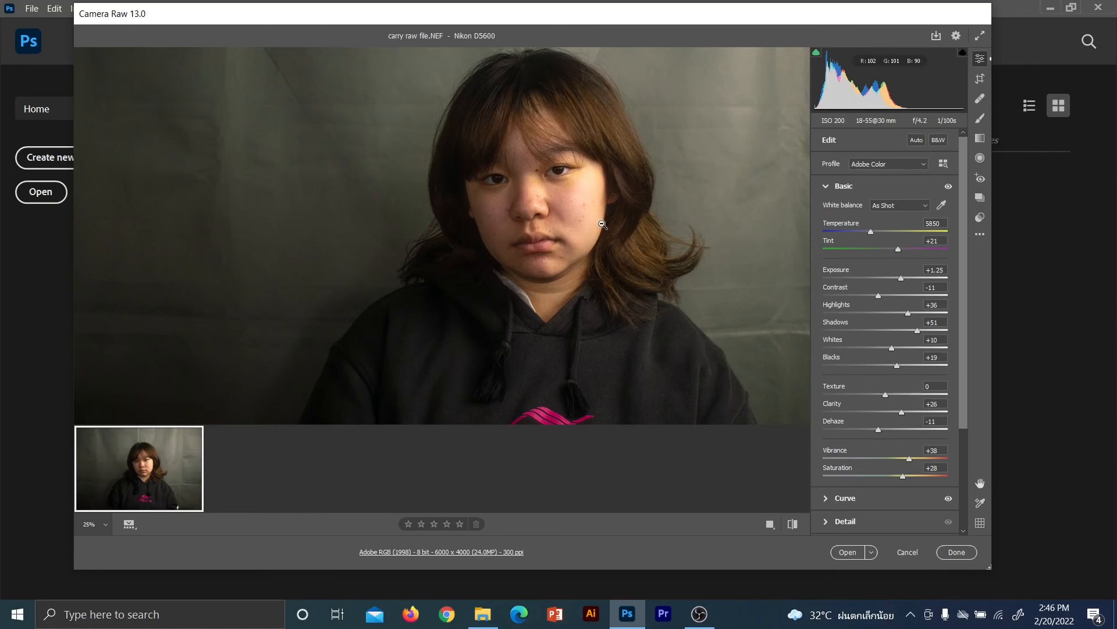
click(847, 552)
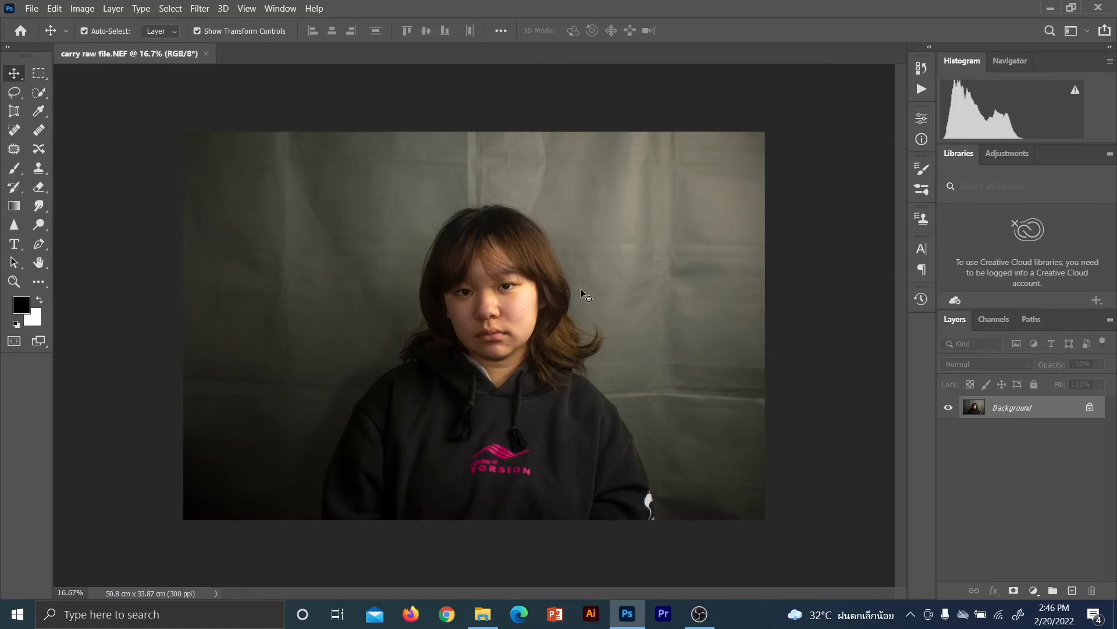
- Apply the Camera Raw Filter to the photo with Clarity +13, Vibrance +5 and Exposure +0.25
click(206, 9)
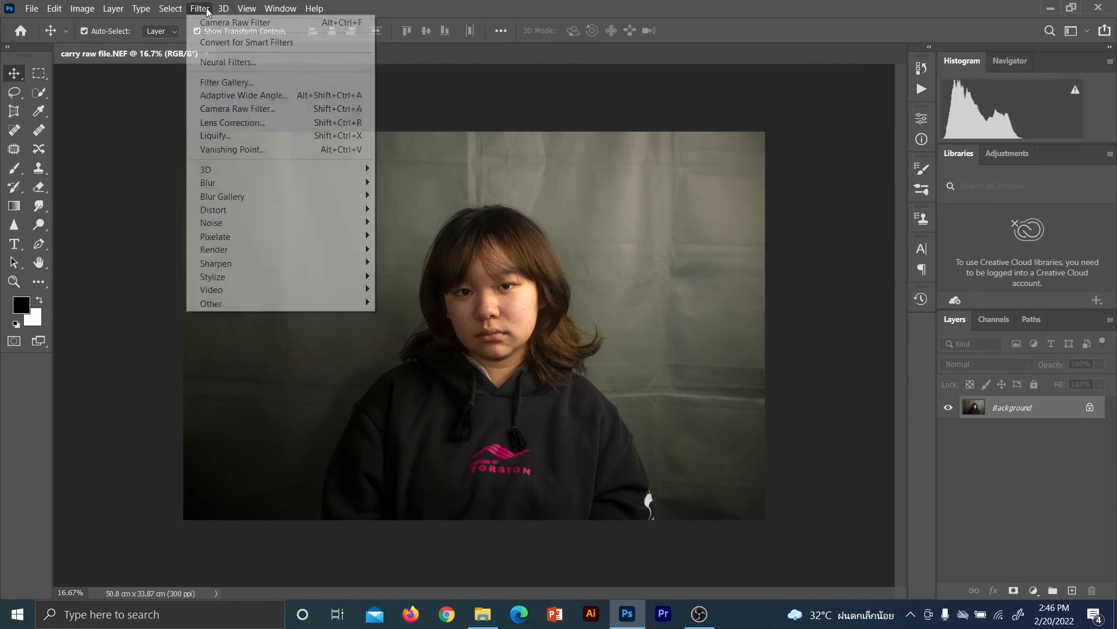
click(253, 108)
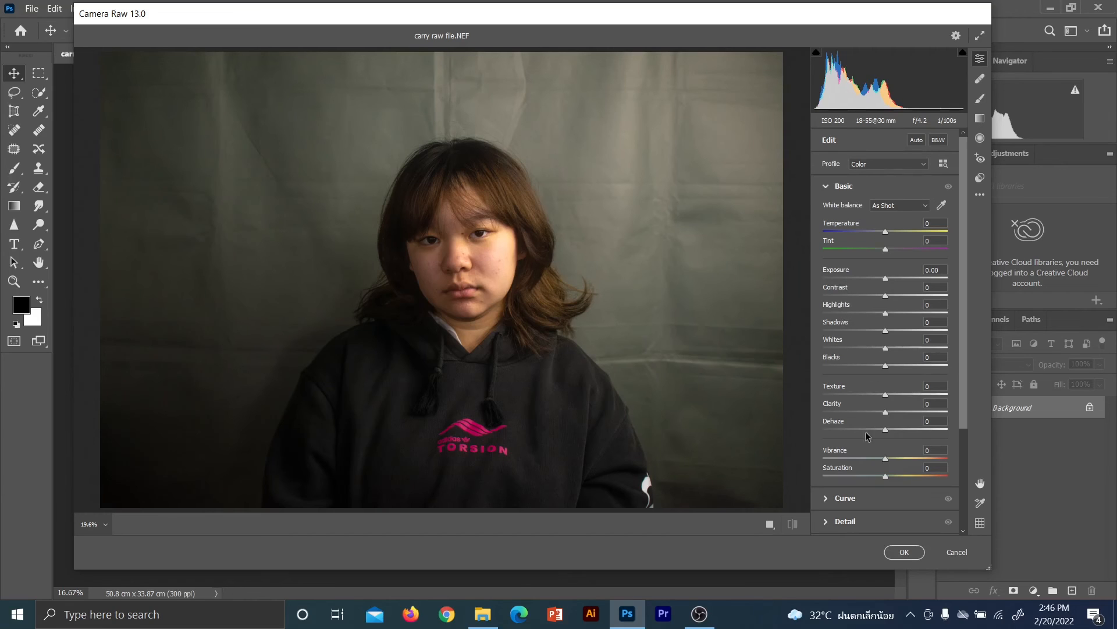
click(894, 413)
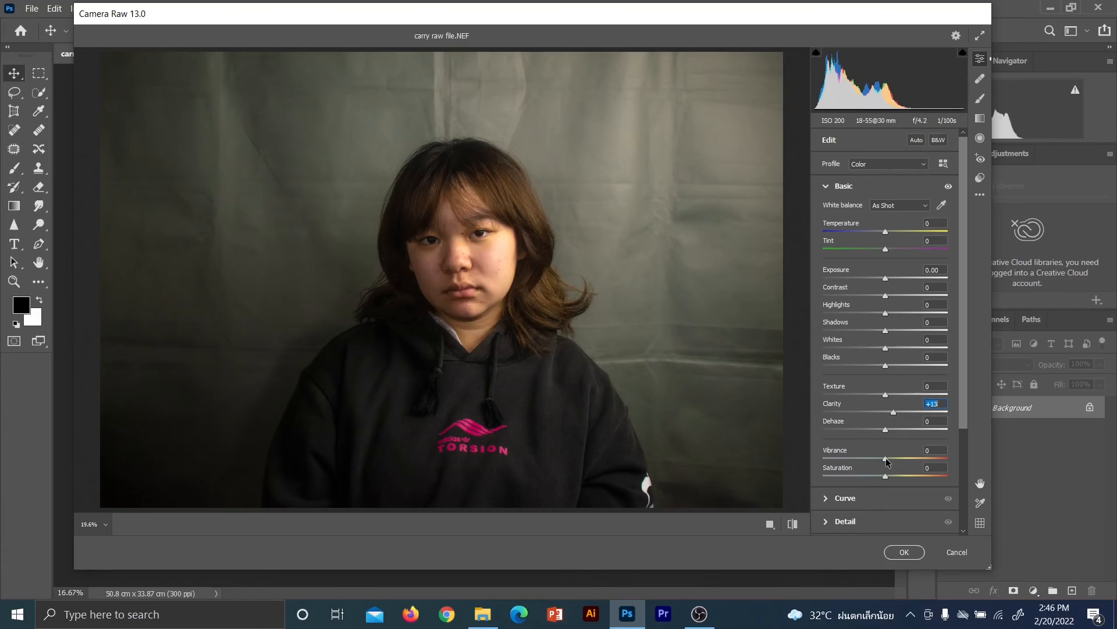
drag(886, 461, 890, 461)
drag(886, 282, 889, 281)
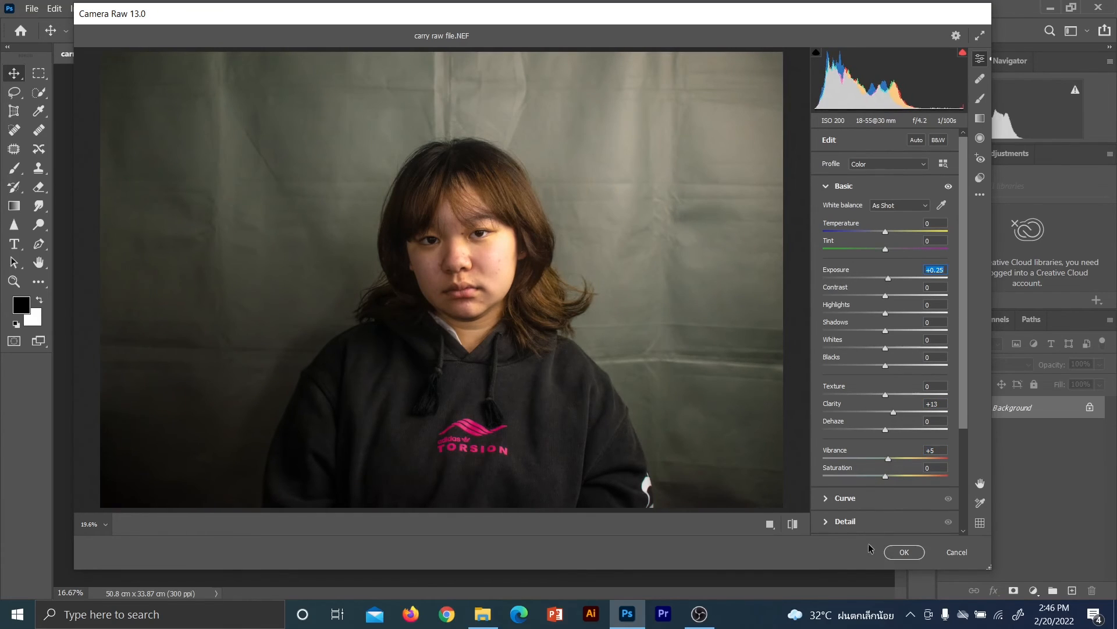
click(894, 549)
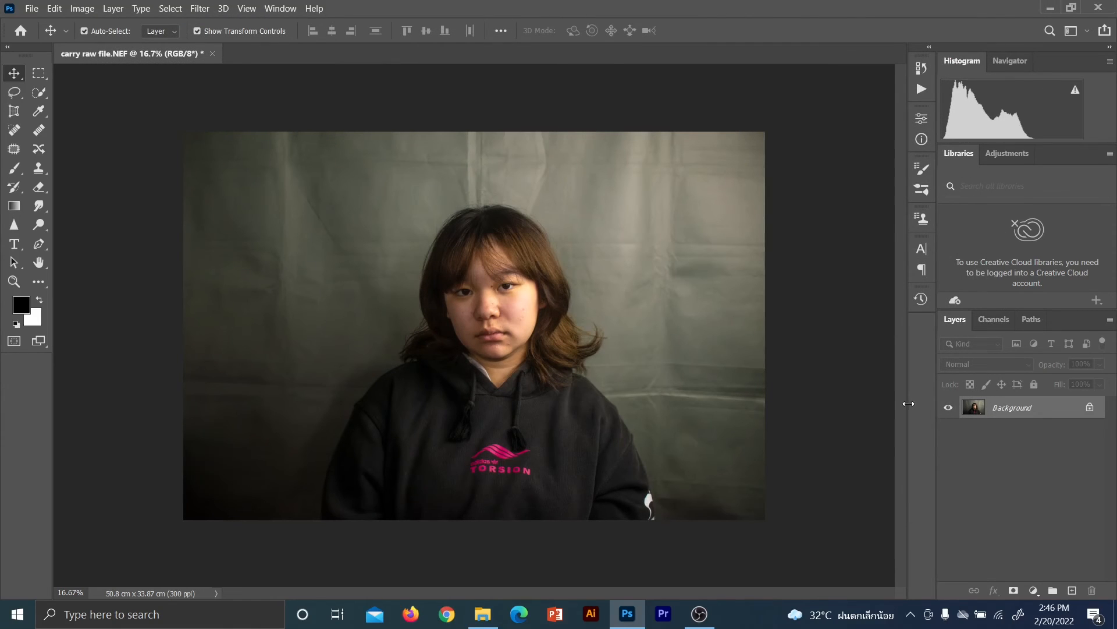
- Duplicate the Background layer and rename the copy carry
key(ctrl+j)
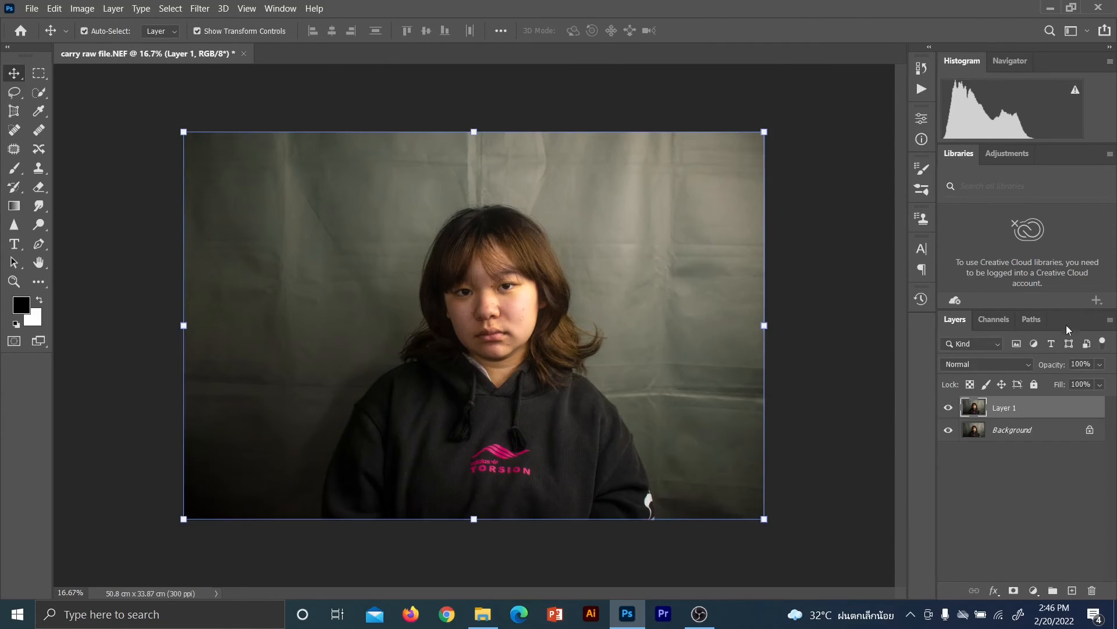
double_click(1010, 408)
text(carry)
click(1052, 488)
click(1030, 410)
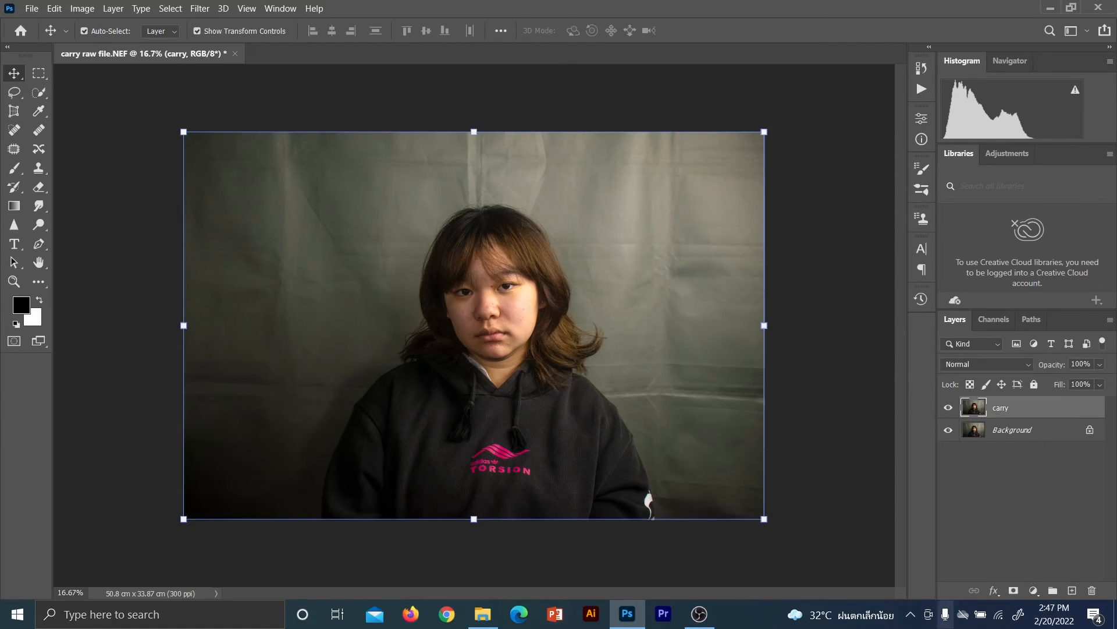
- Select the subject of the carry layer automatically and turn the selection into a layer mask
click(42, 94)
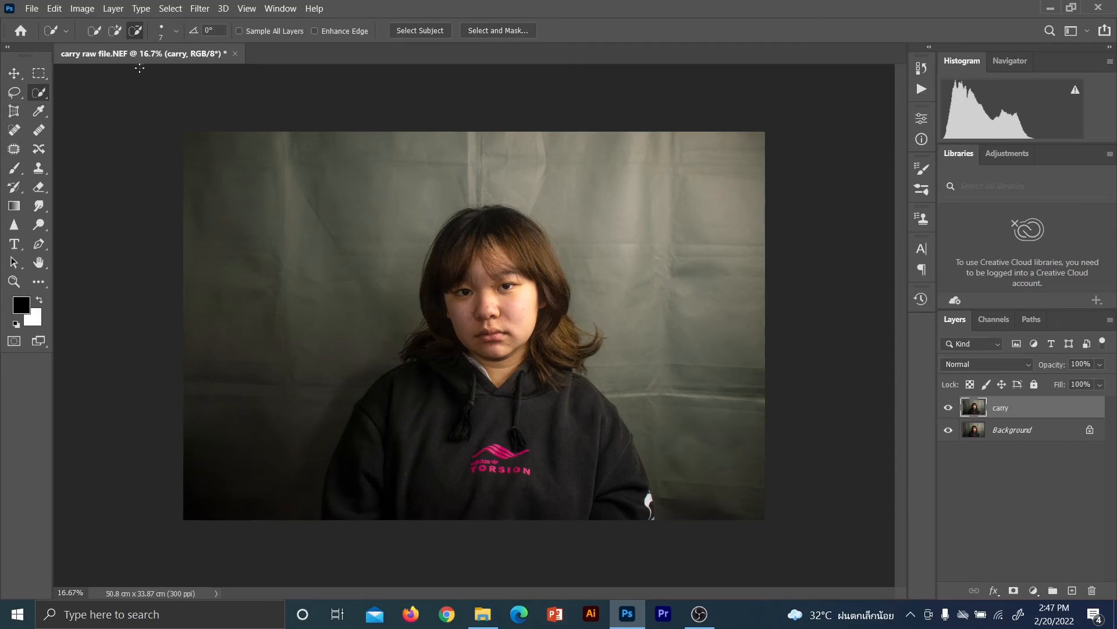
right_click(41, 96)
click(87, 103)
click(417, 32)
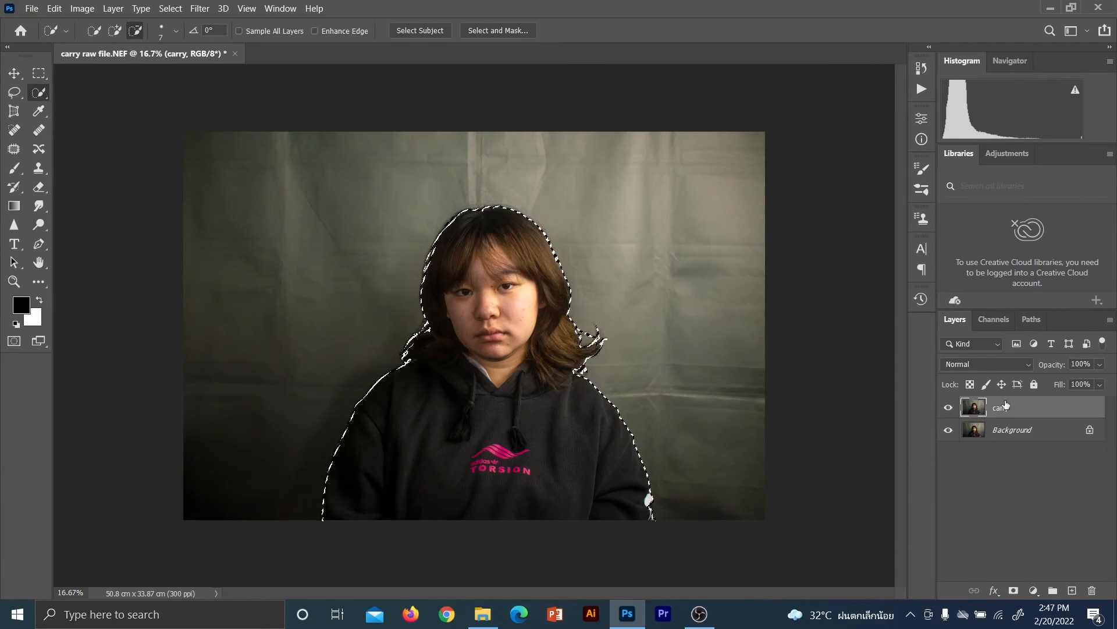
click(1013, 591)
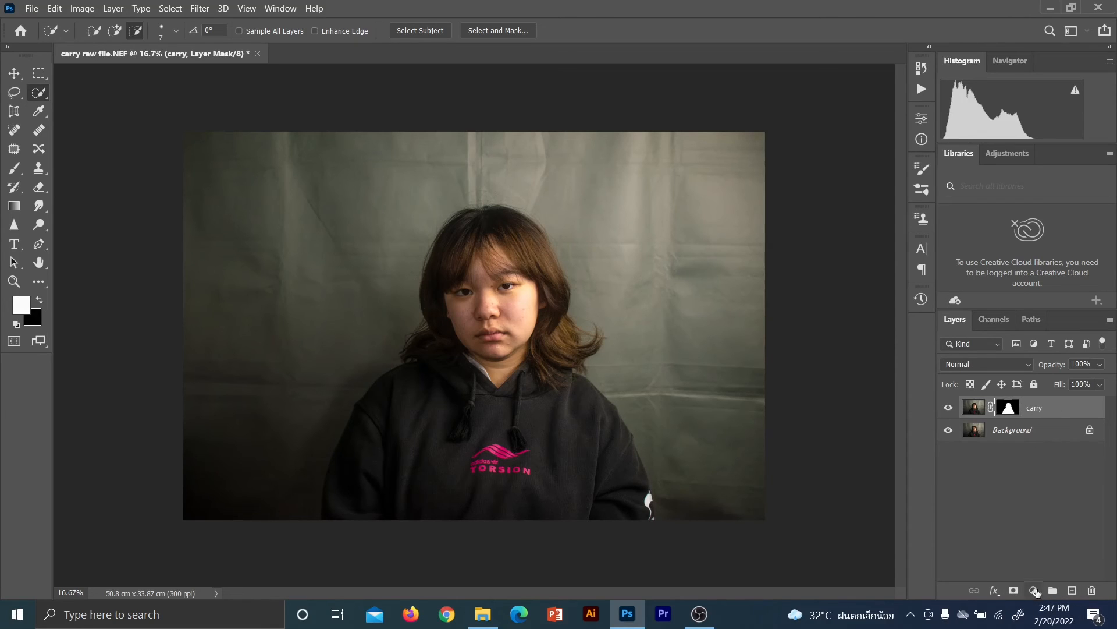
- Add a Solid Color fill layer in light pink fbaeb9 and place it directly beneath the carry layer
click(1034, 480)
click(1044, 411)
click(1033, 591)
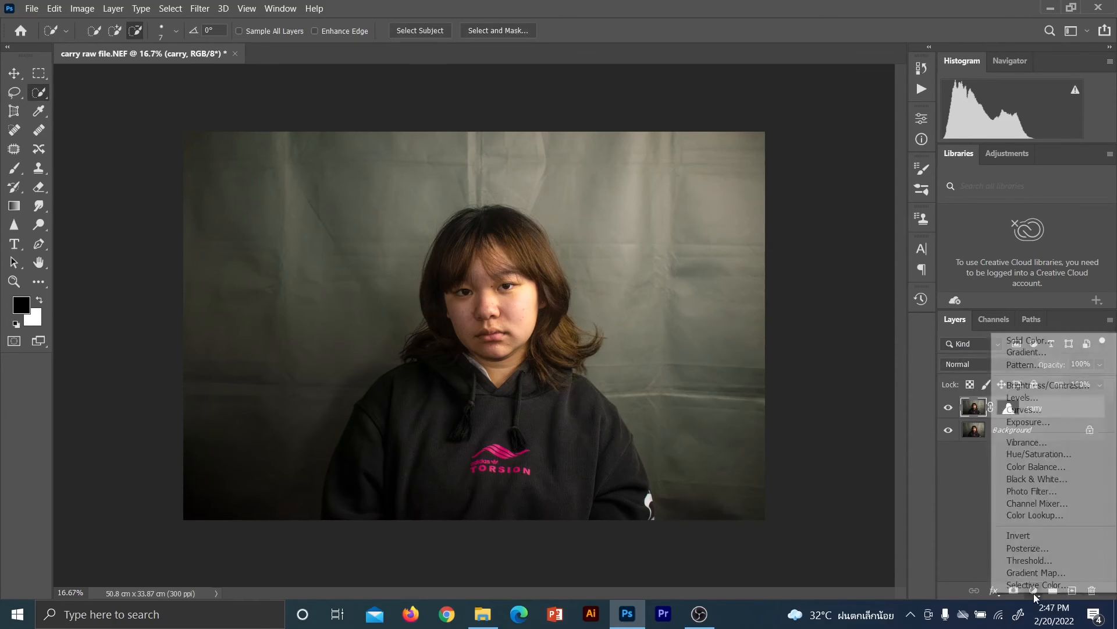
click(1041, 355)
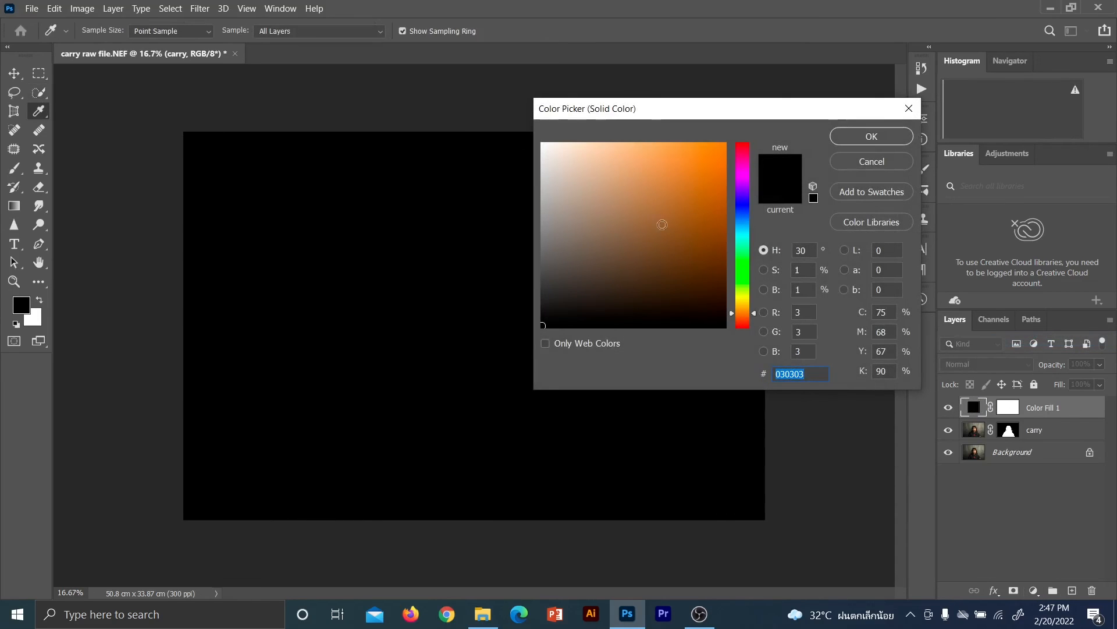
click(741, 158)
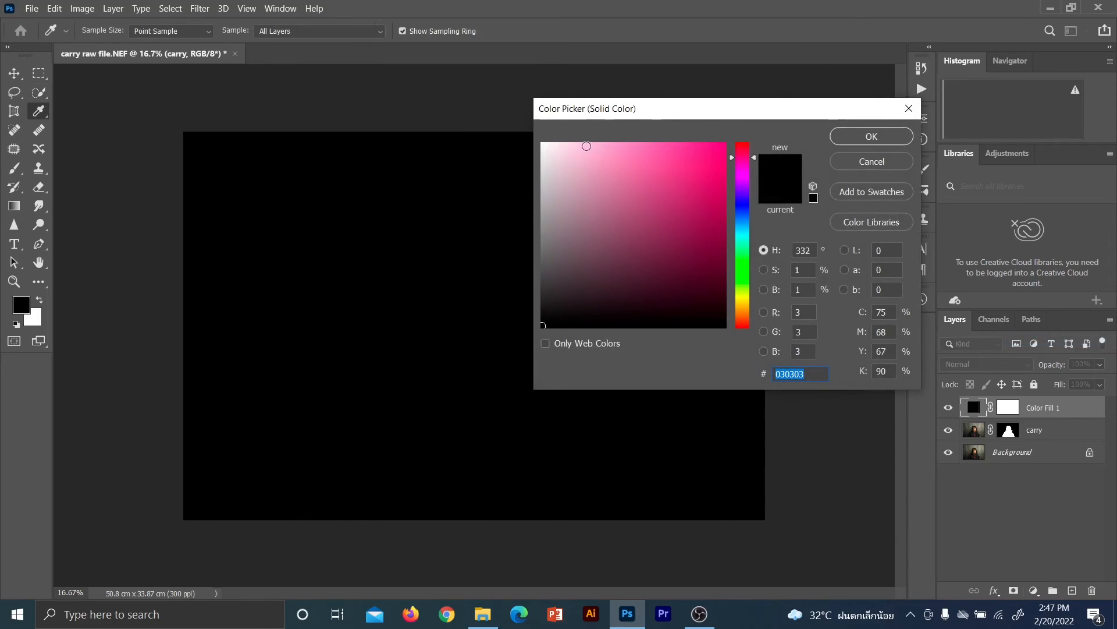
click(597, 151)
drag(755, 158, 755, 152)
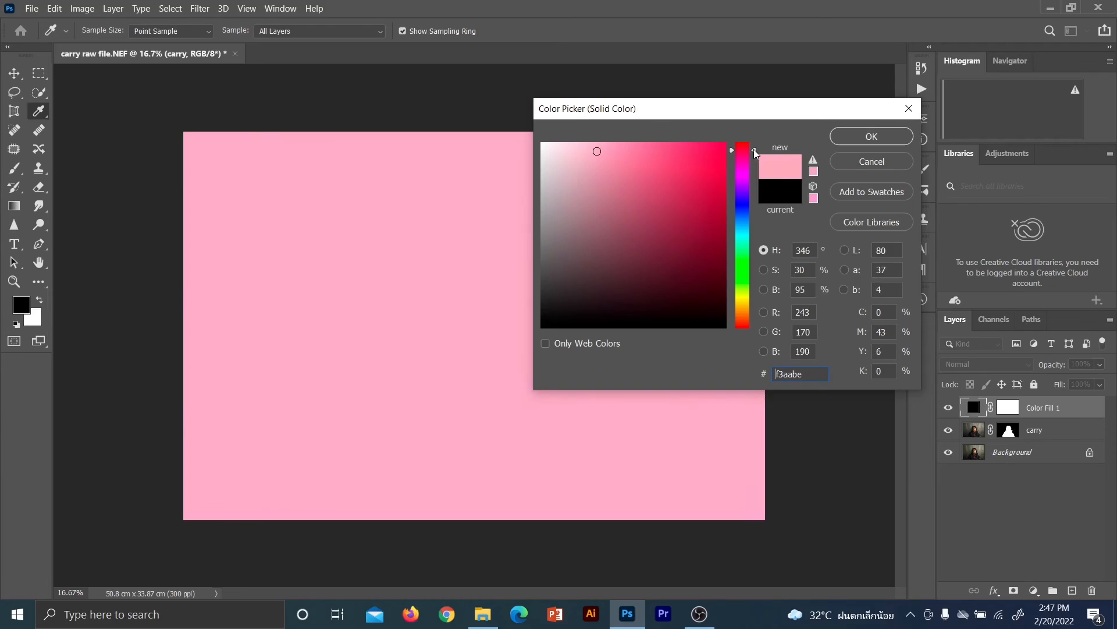
click(600, 148)
click(742, 317)
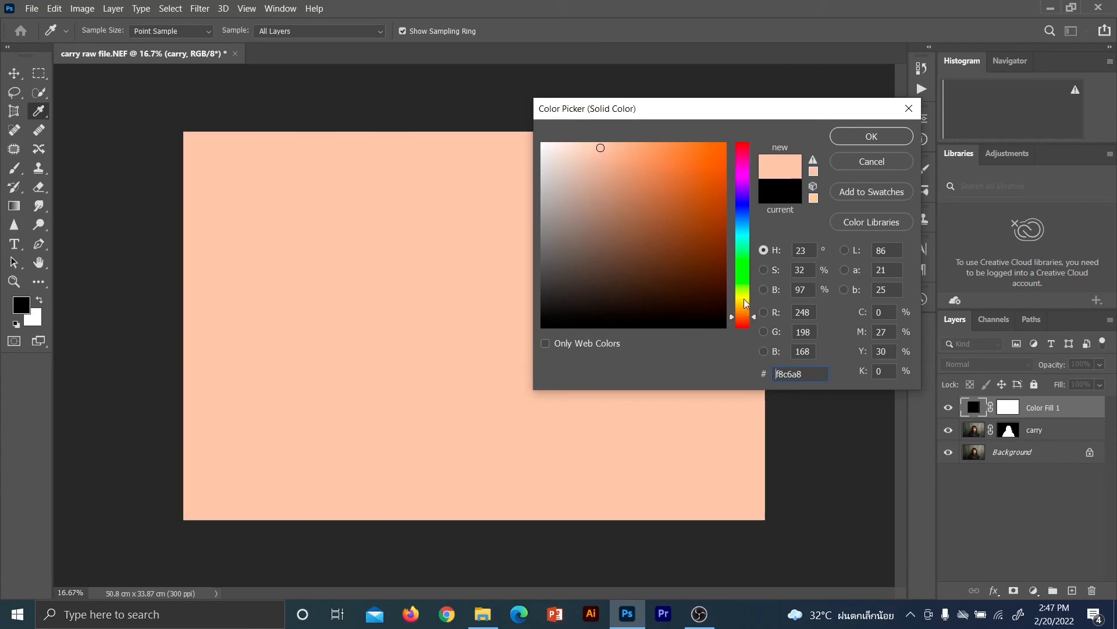
click(621, 147)
click(746, 147)
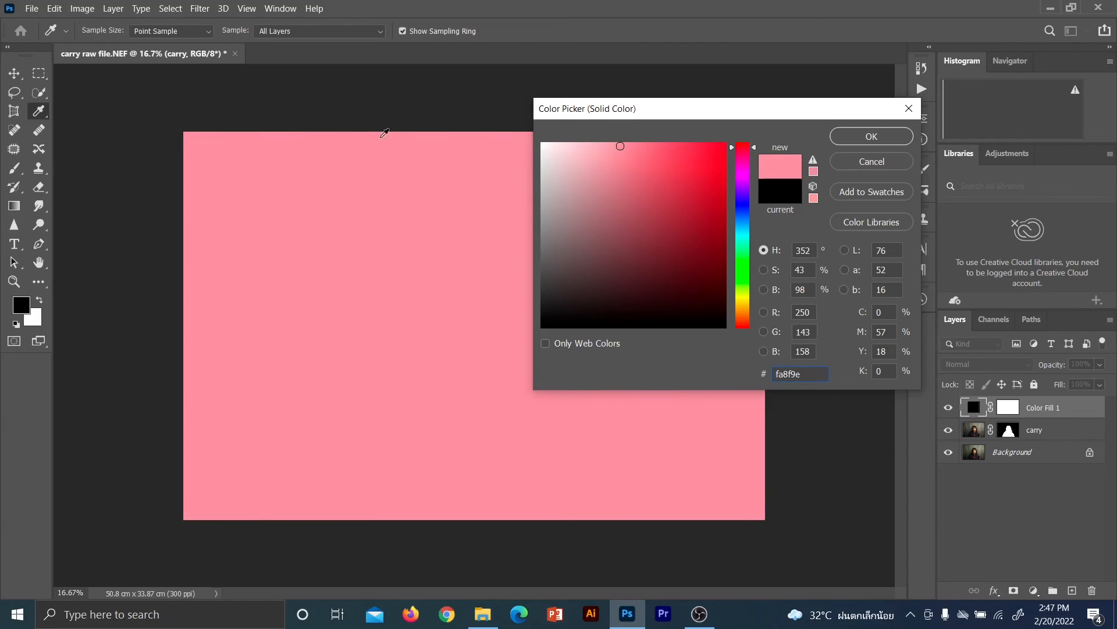
click(597, 146)
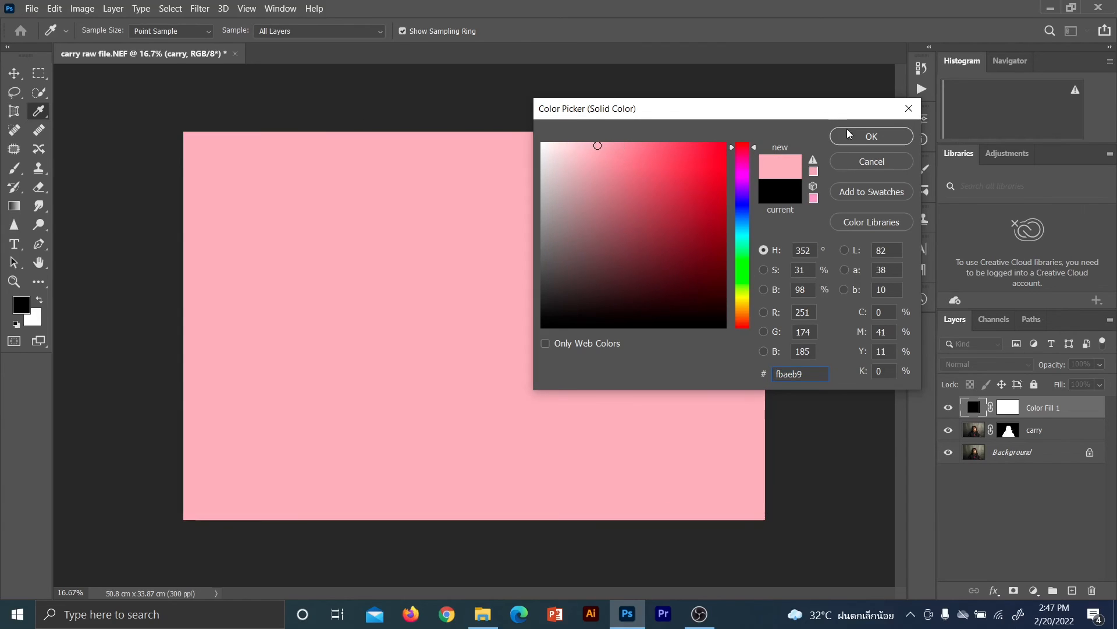
click(872, 136)
drag(1059, 416, 1064, 441)
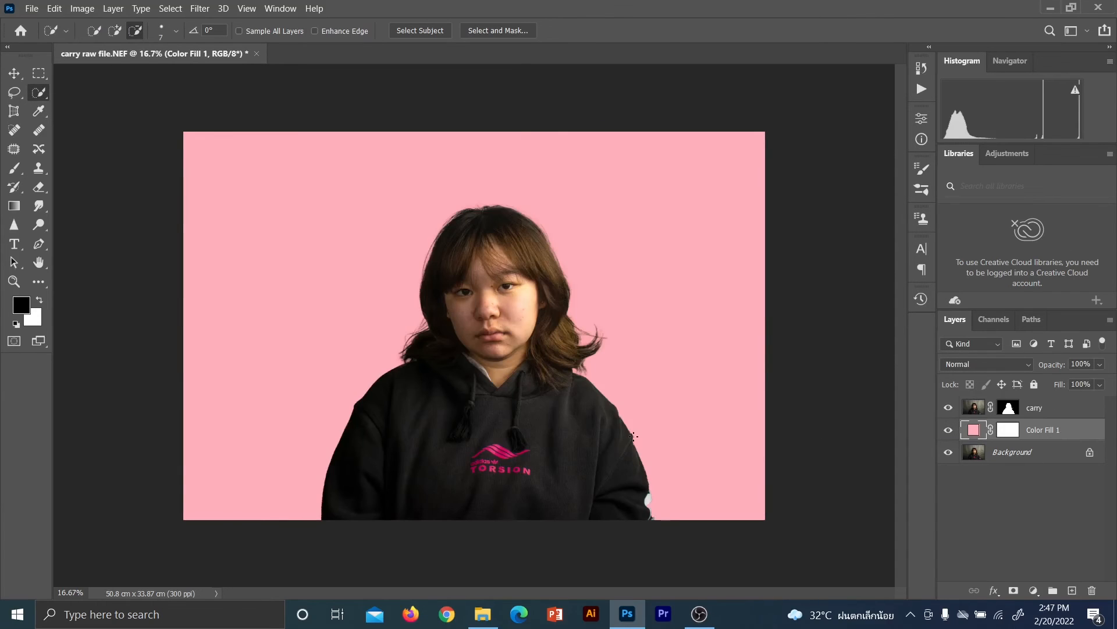
- Paint white on the carry layer's mask with a 50 px brush to restore the missing white print at the sleeve edge
key(ctrl+plus)
key(ctrl+plus)
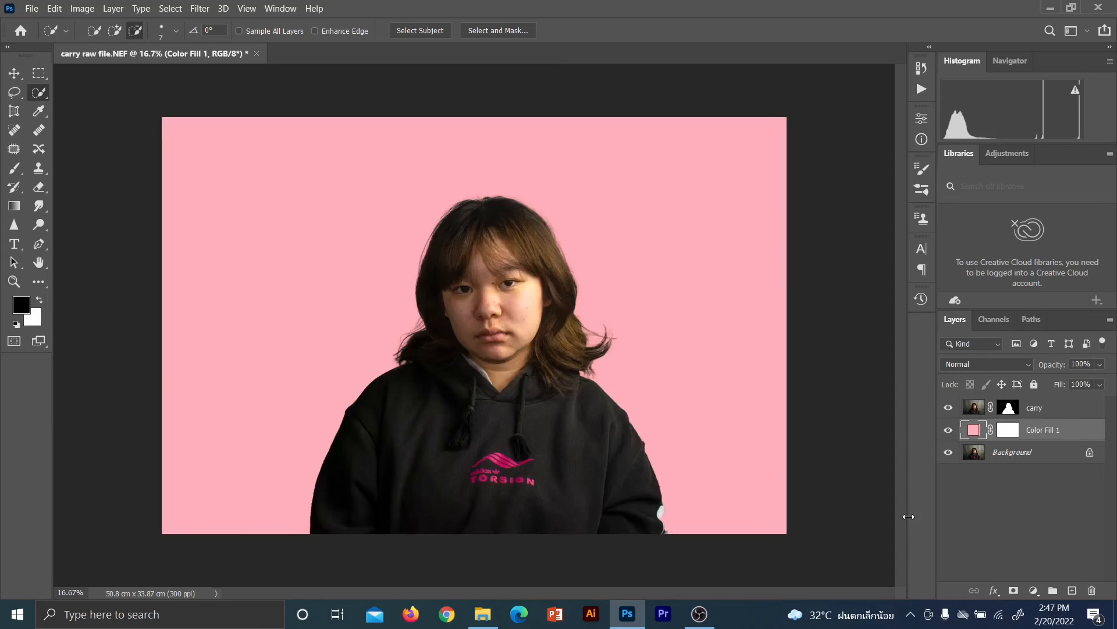
scroll(810, 499, down, 5)
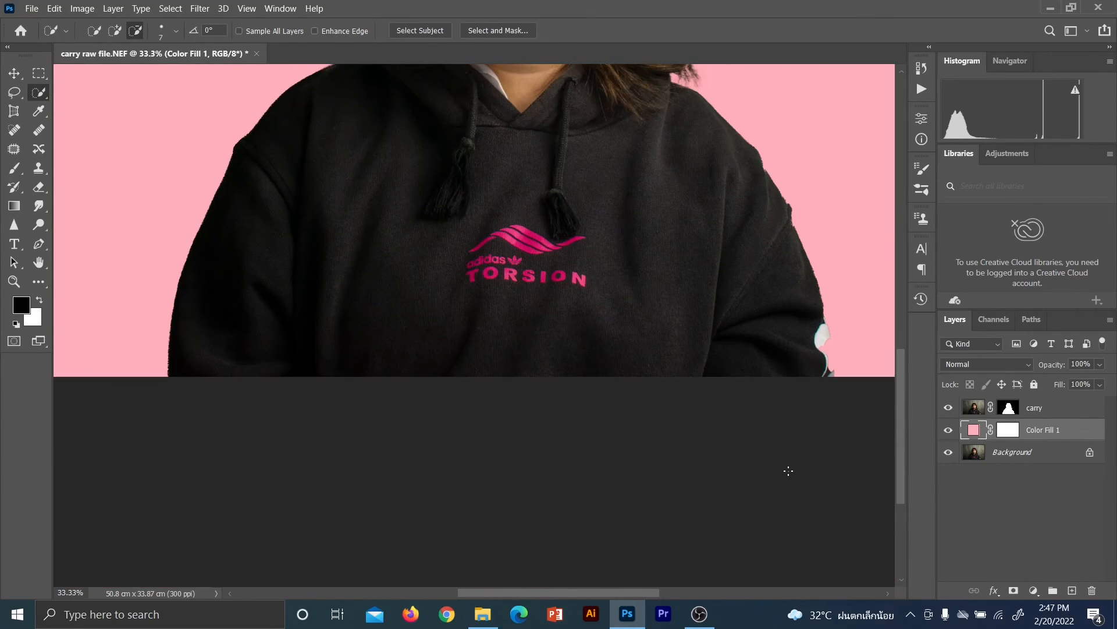
click(1008, 408)
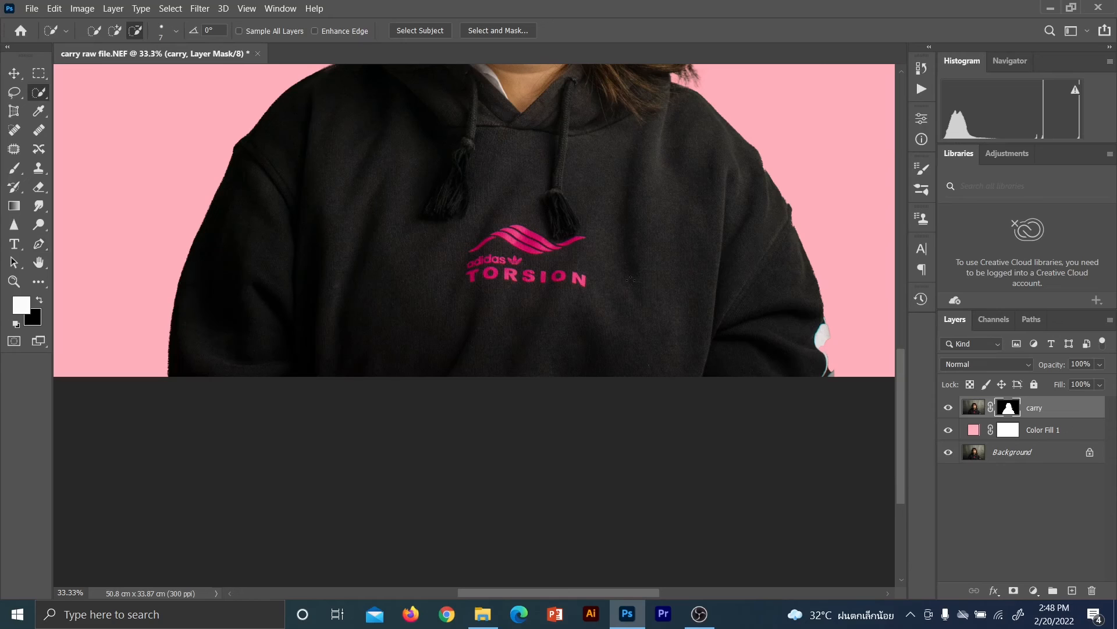
click(15, 169)
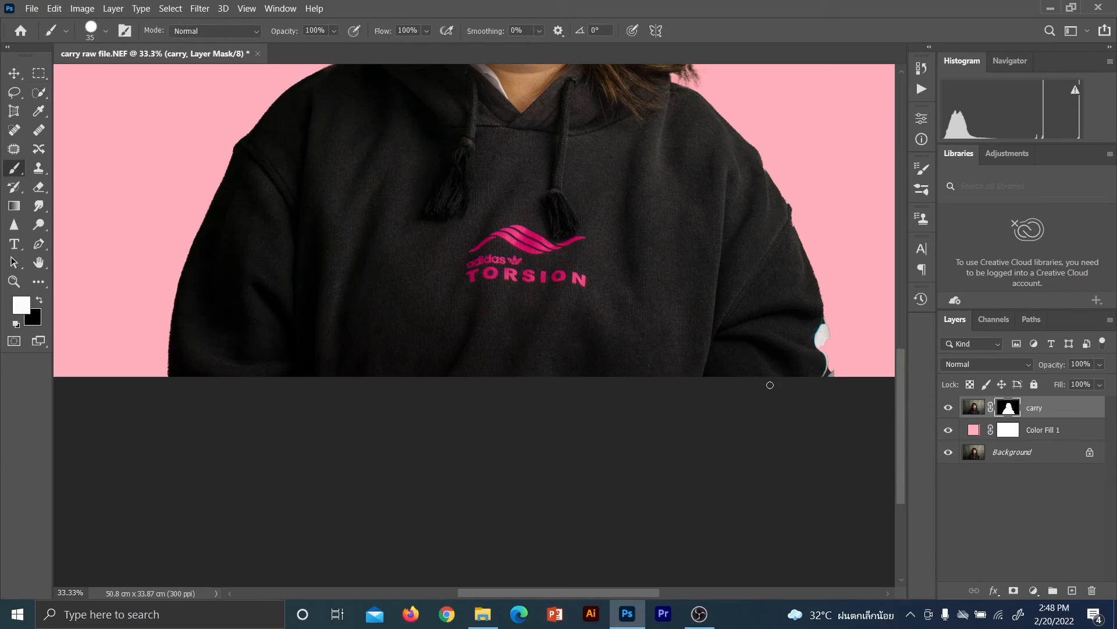
key(bracketright)
mouse_move(826, 359)
mouse_down()
mouse_move(825, 333)
mouse_move(828, 378)
mouse_up()
- Try merging all visible layers, including the original Background, and undo the merge
click(1047, 432)
right_click(1048, 434)
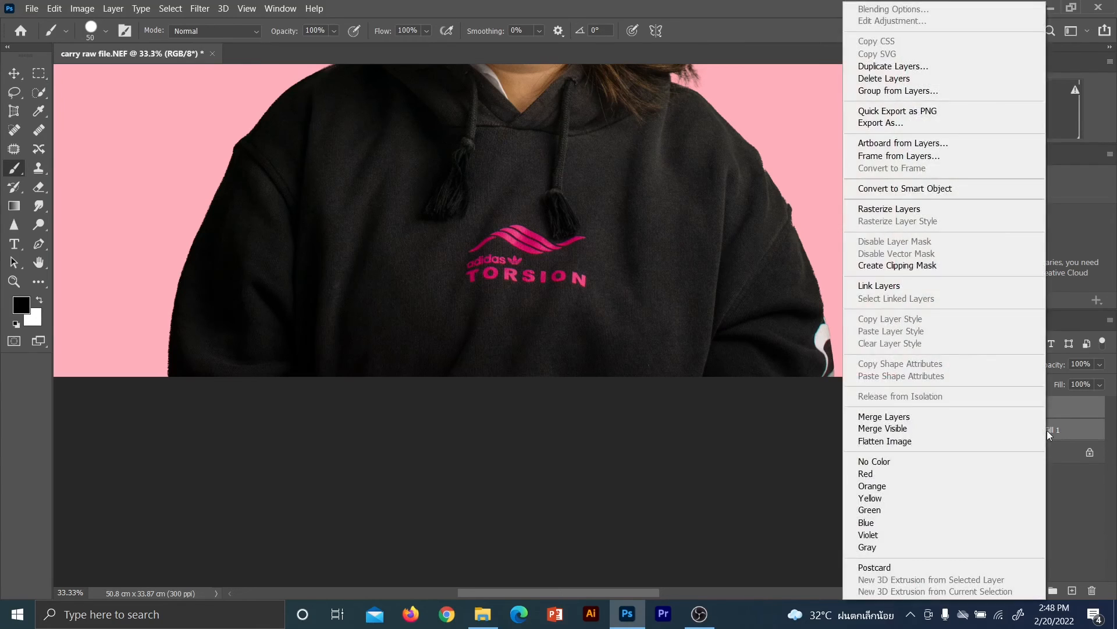
click(883, 428)
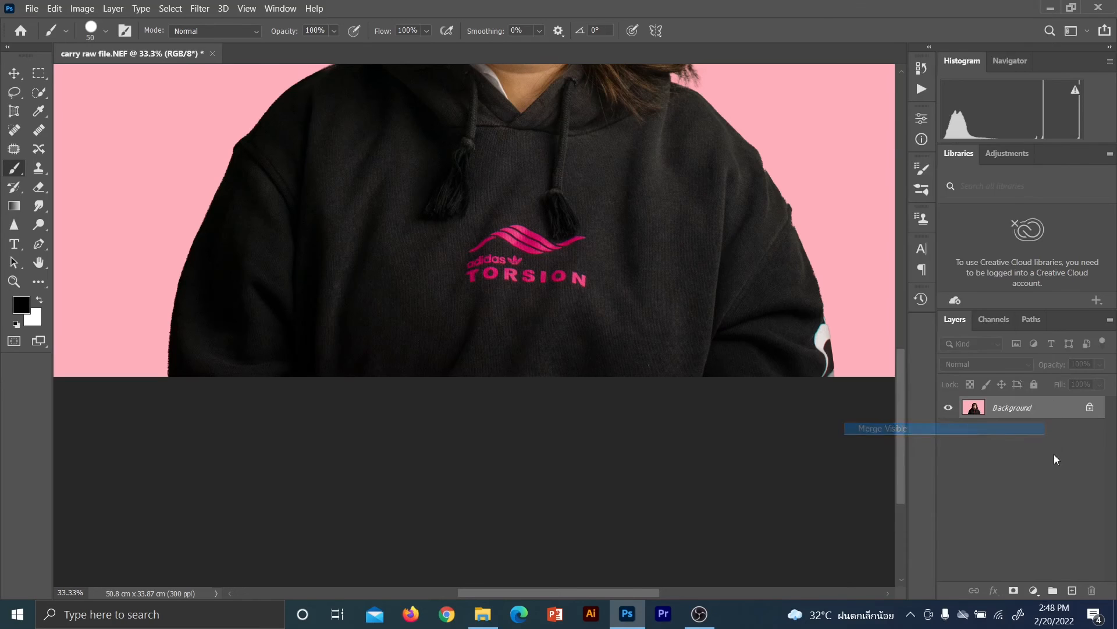
key(ctrl+z)
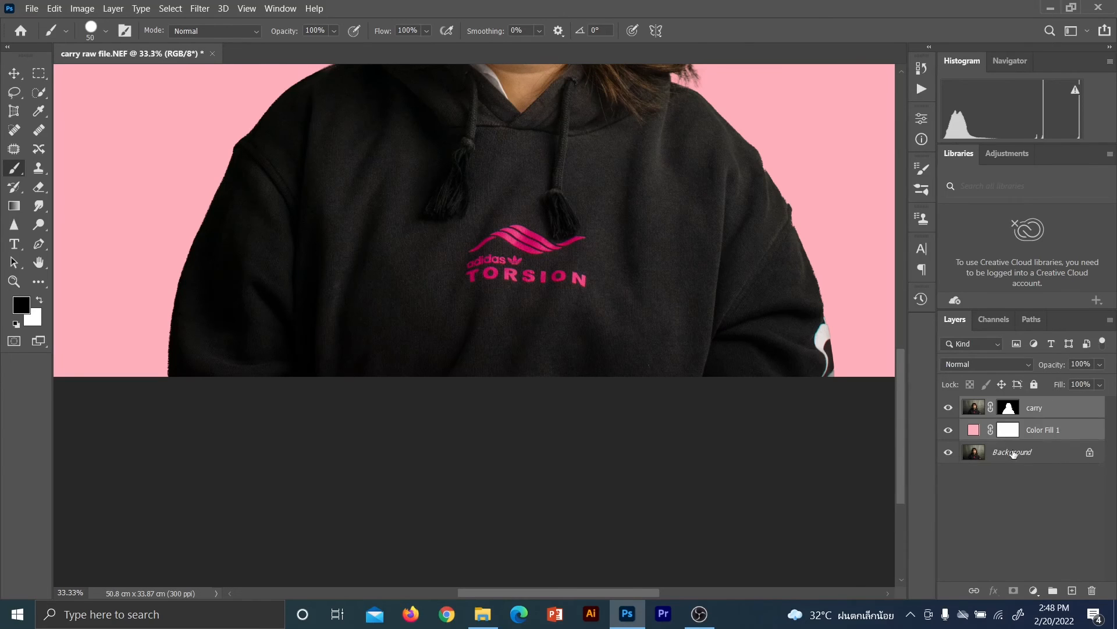
- Hide the Background layer and merge the carry layer with the pink fill layer
click(990, 457)
click(1047, 432)
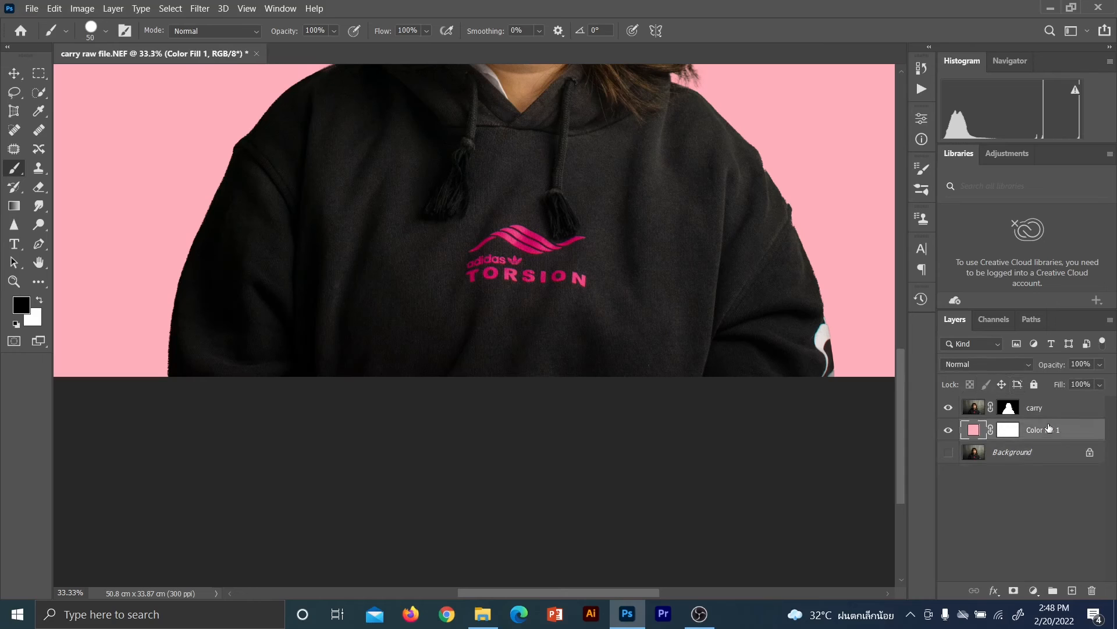
shift+click(1048, 411)
right_click(1027, 433)
click(940, 415)
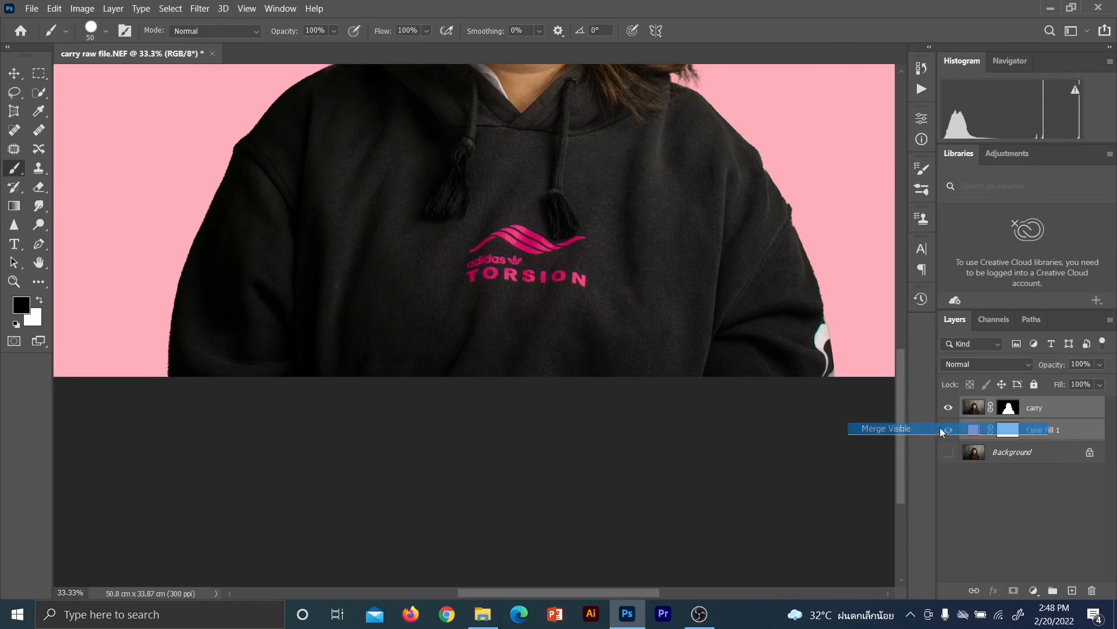
- Crop the image closer around the subject on both sides and above the head, to about 43.8 × 31.7 cm
key(ctrl+minus)
key(ctrl+minus)
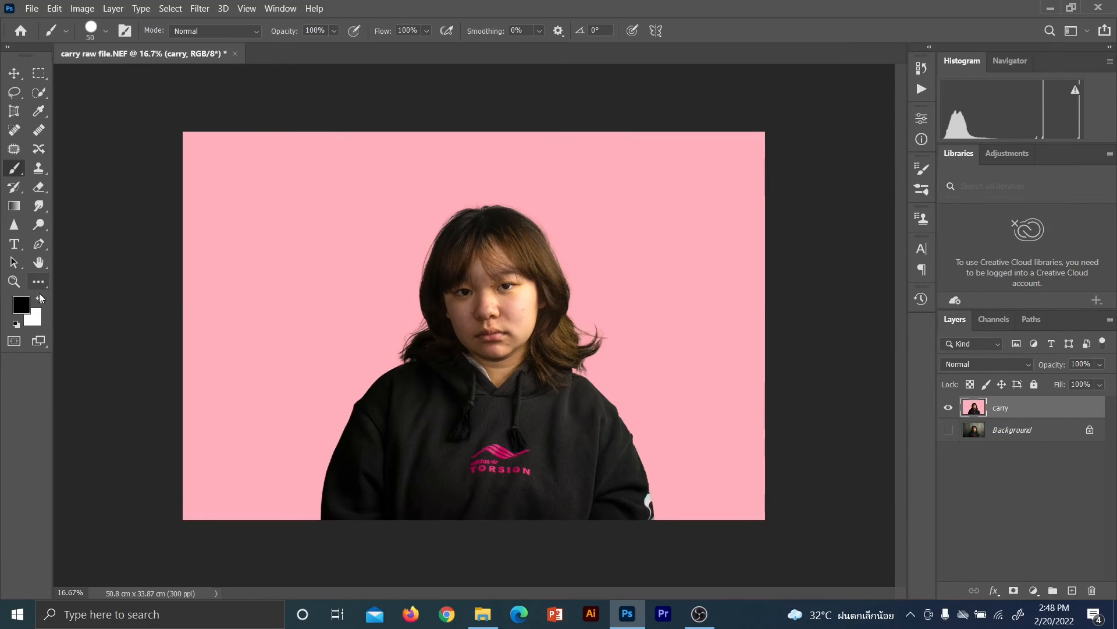
key(c)
drag(168, 336, 207, 318)
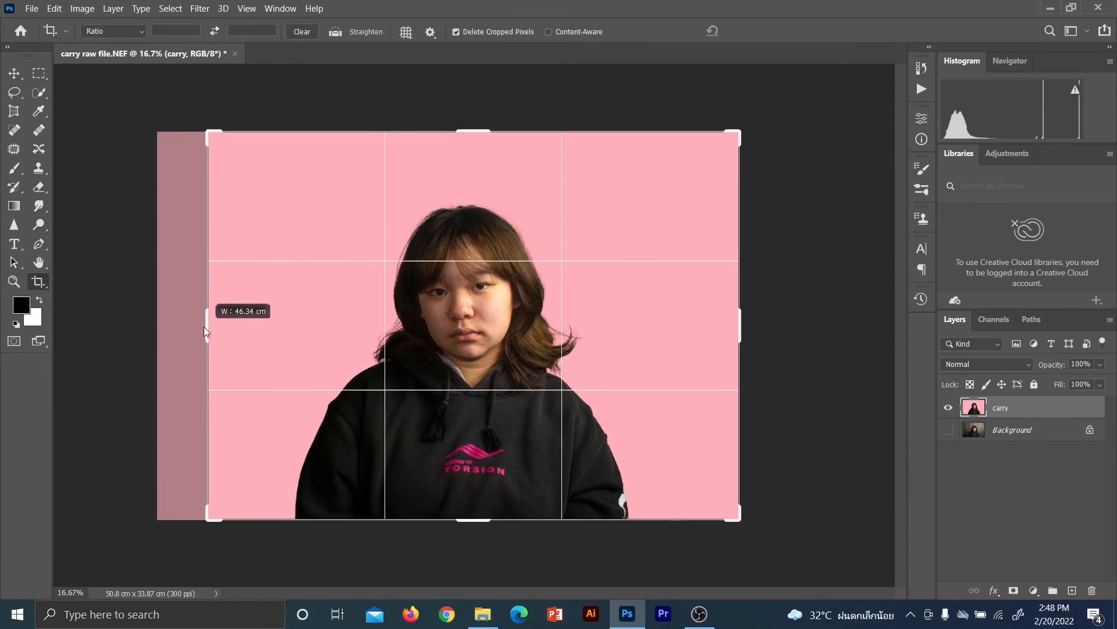
drag(476, 132, 476, 143)
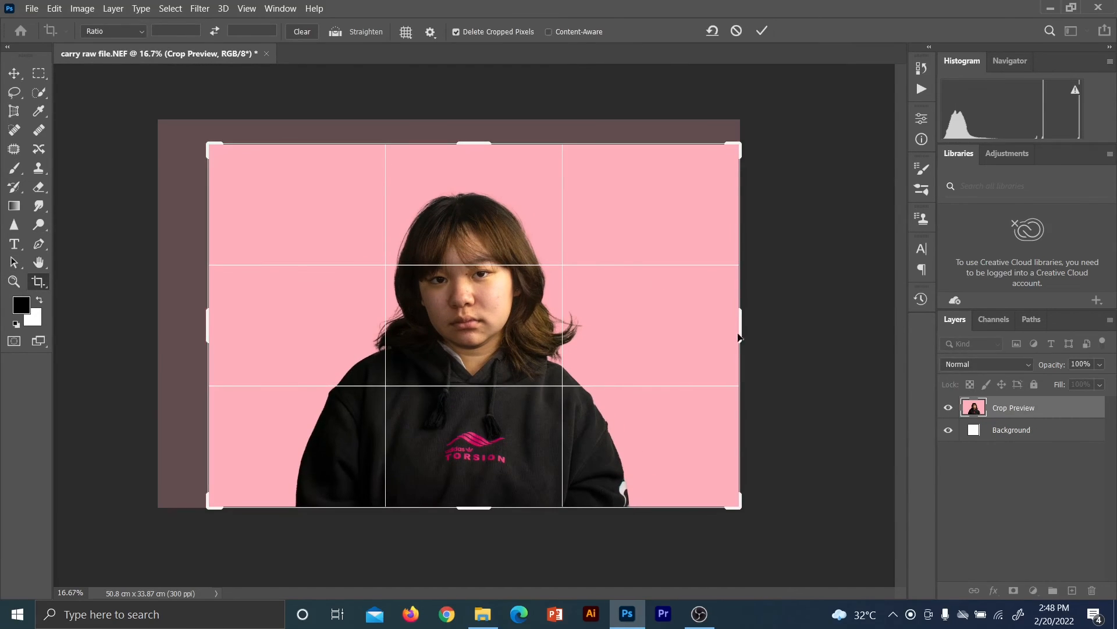
drag(740, 329, 726, 326)
click(762, 30)
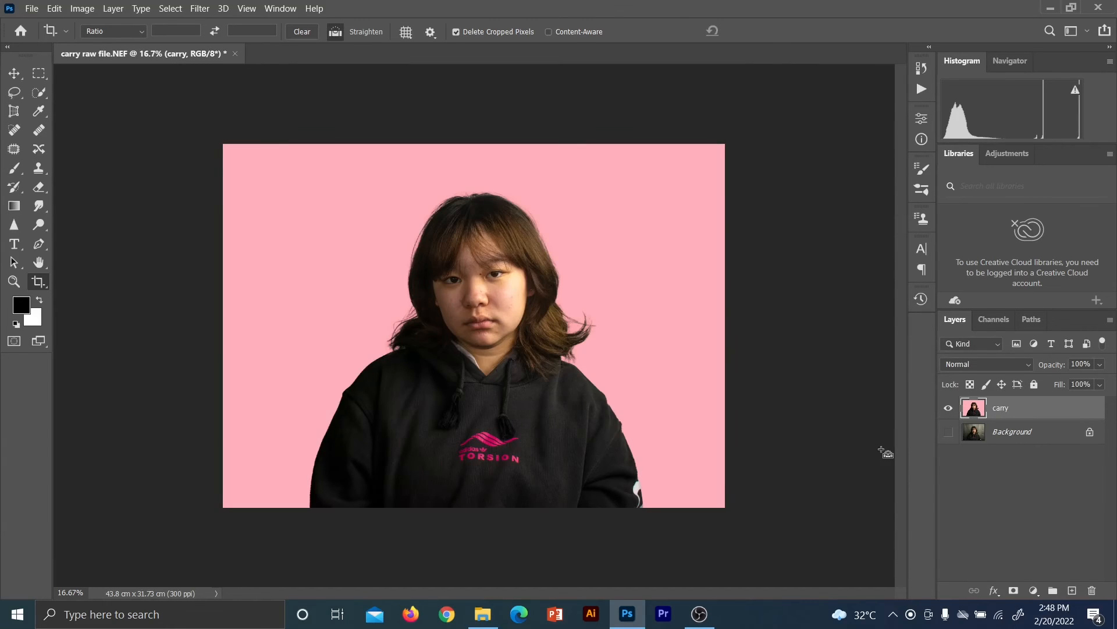
- Add a new layer above the carry layer and rename it "design"
key(ctrl+plus)
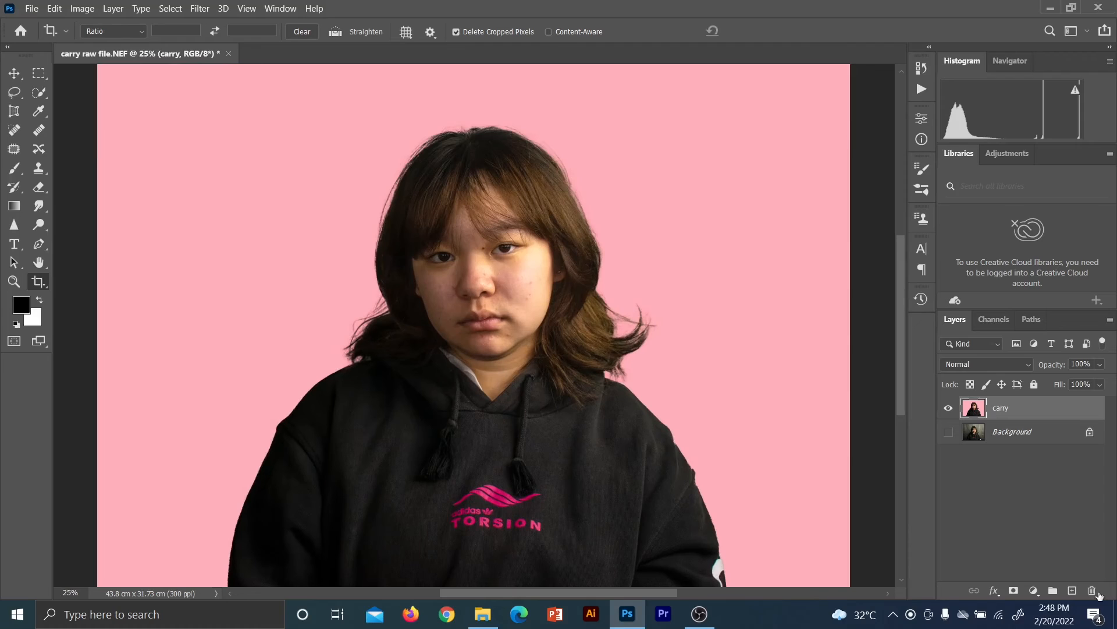
click(1074, 592)
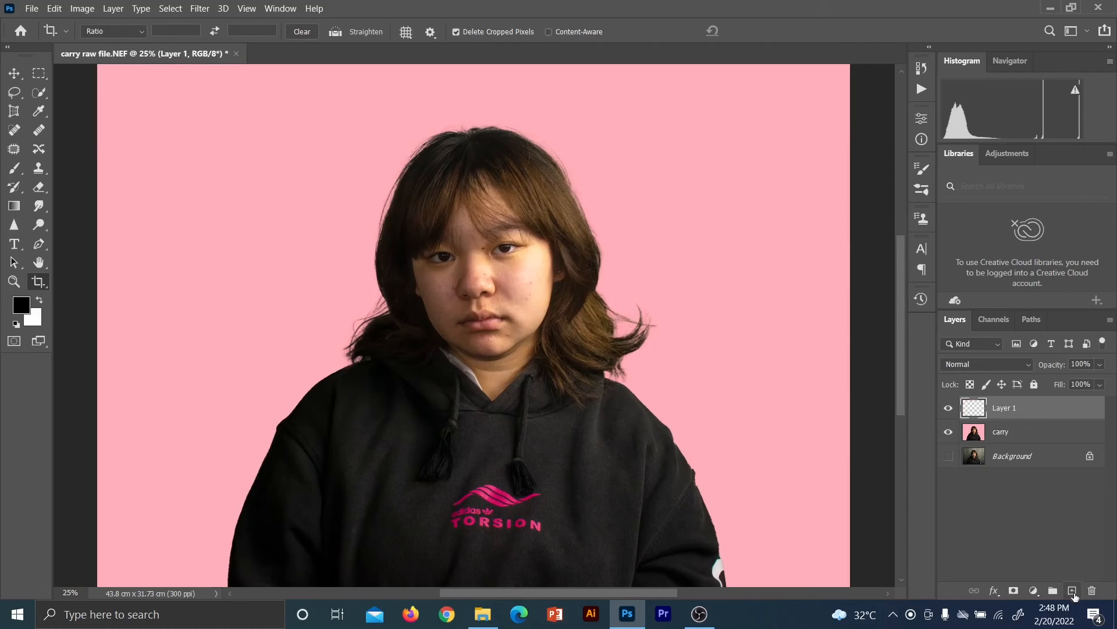
double_click(1011, 409)
text(design)
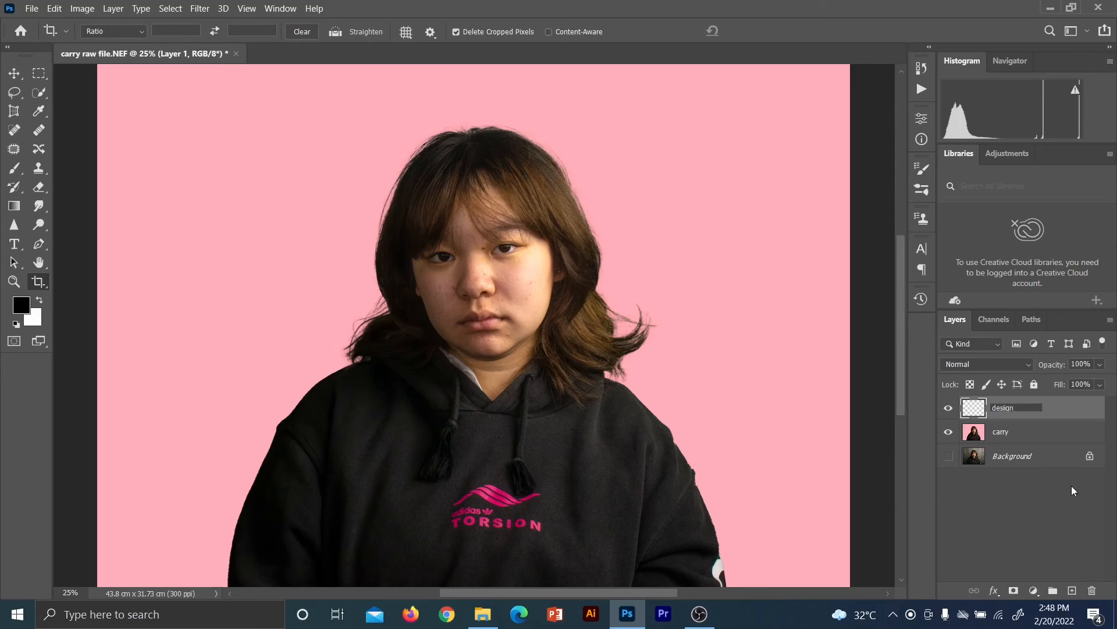
key(Return)
double_click(1004, 409)
text(des)
click(1069, 537)
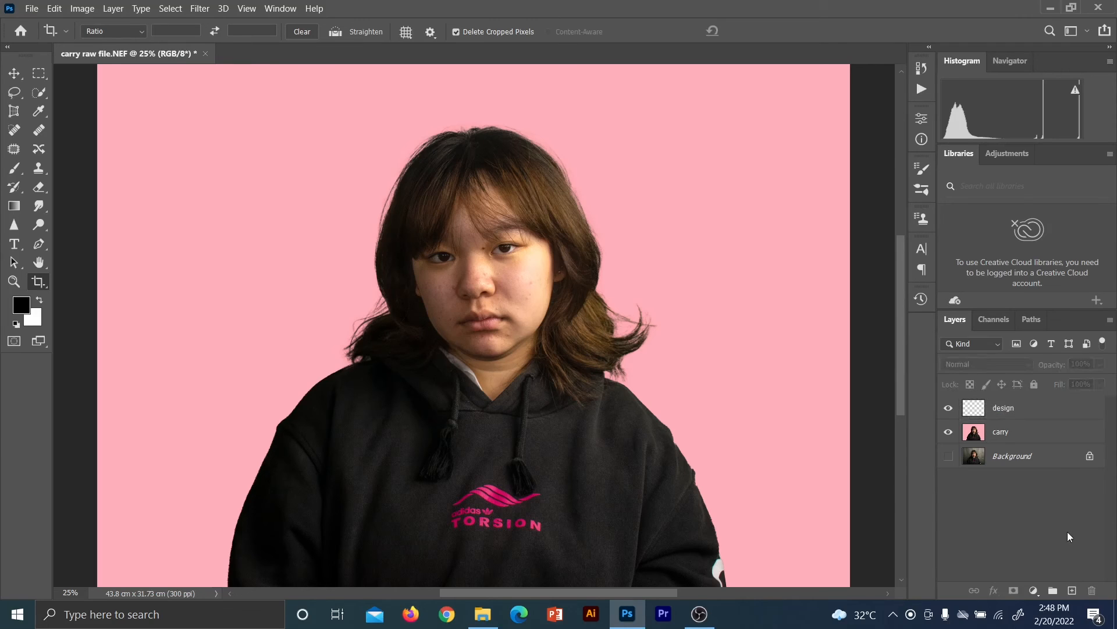
- Paint a closed black outline around the brighter half of the face on the design layer with a 50 px brush
click(1011, 410)
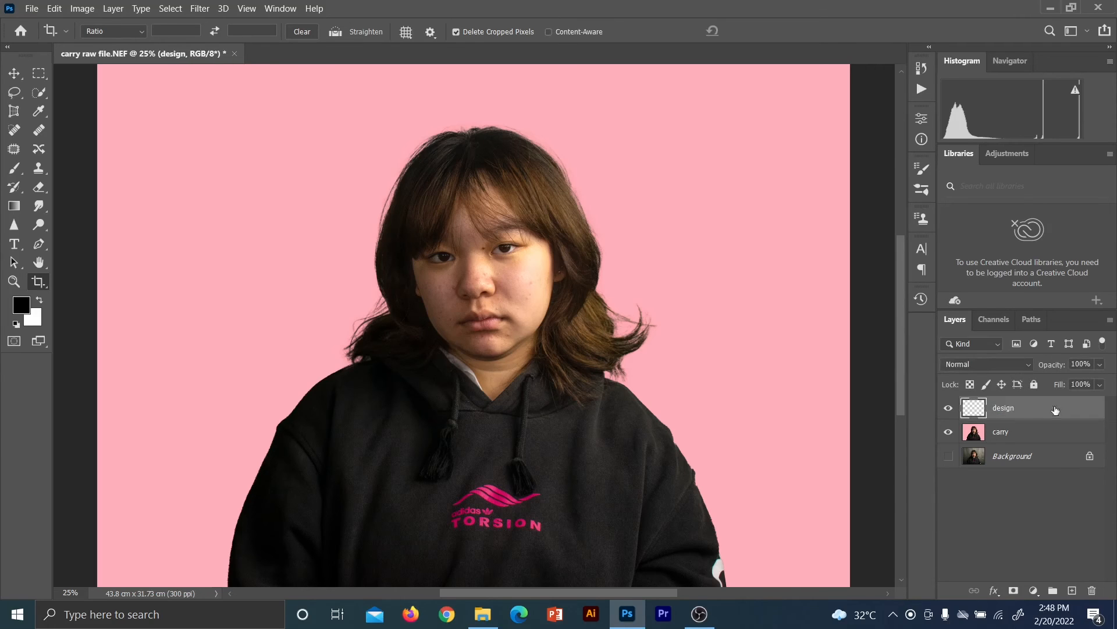
click(13, 170)
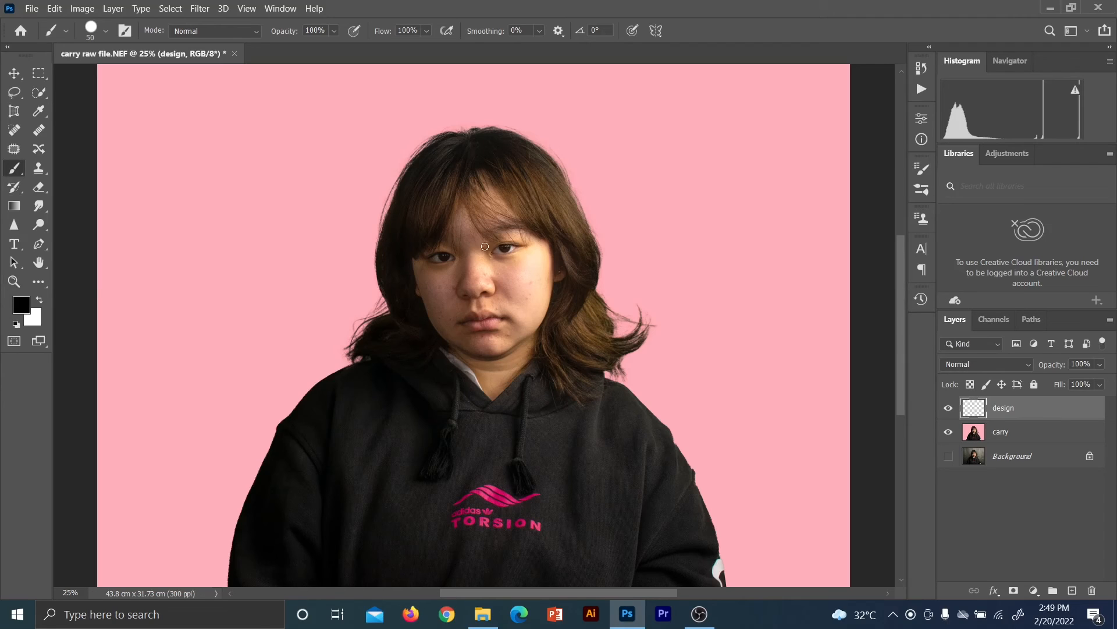
drag(465, 218, 507, 204)
key(ctrl+z)
mouse_move(505, 199)
mouse_down()
mouse_move(466, 232)
mouse_move(467, 287)
mouse_move(484, 345)
mouse_move(497, 352)
mouse_move(540, 322)
mouse_move(551, 260)
mouse_move(512, 206)
mouse_move(465, 228)
mouse_up()
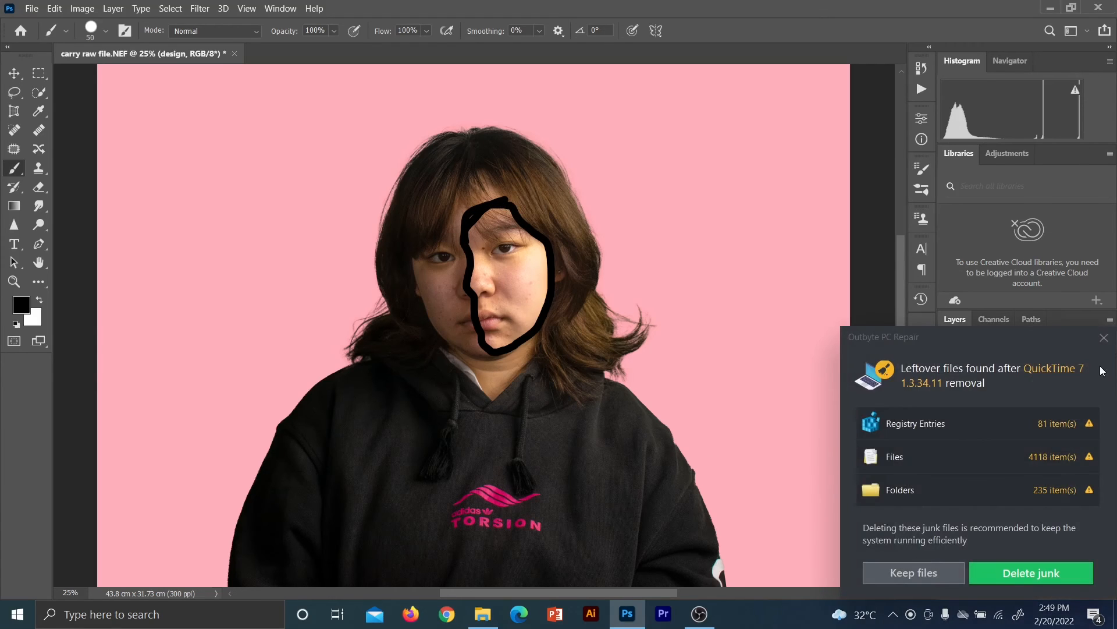
click(1104, 338)
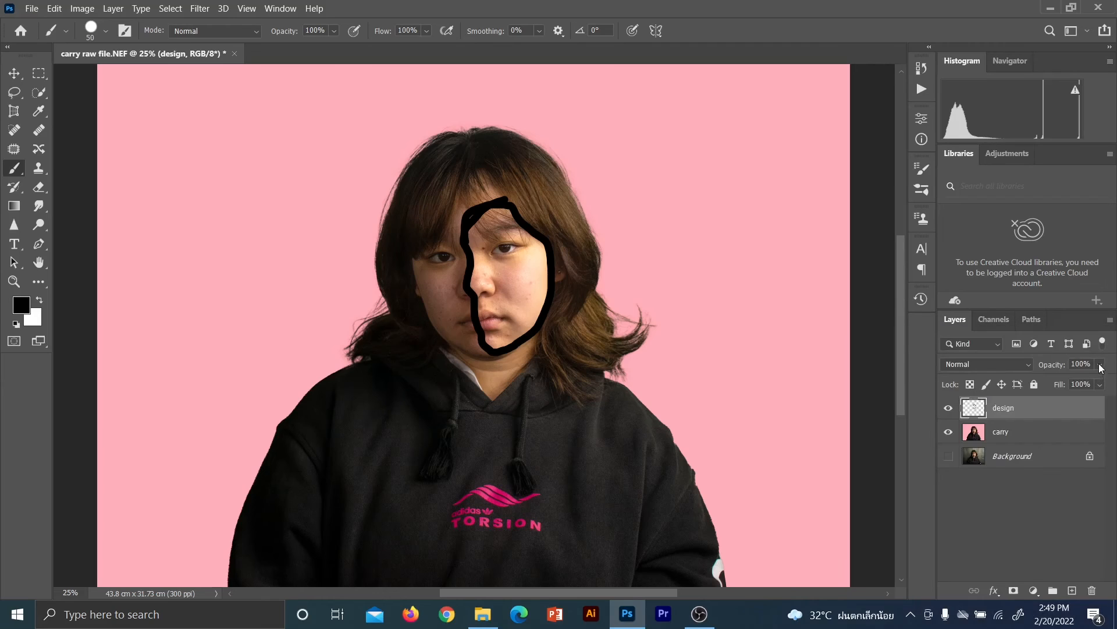
- Set the design layer's opacity to 36% and make the carry layer active
click(1099, 365)
click(1064, 380)
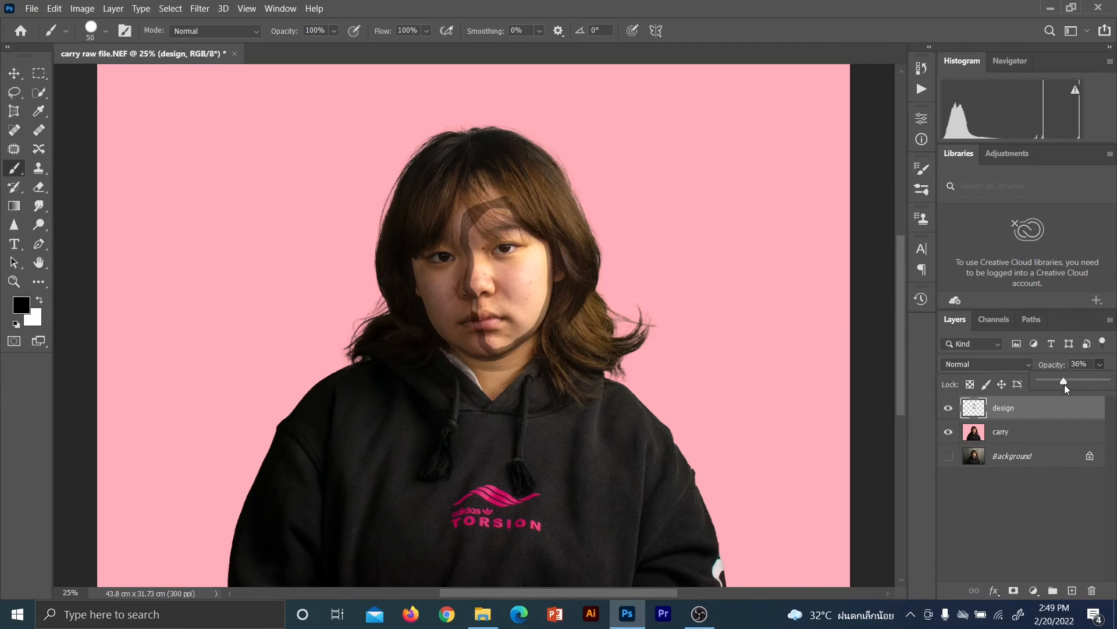
click(1036, 439)
click(1035, 441)
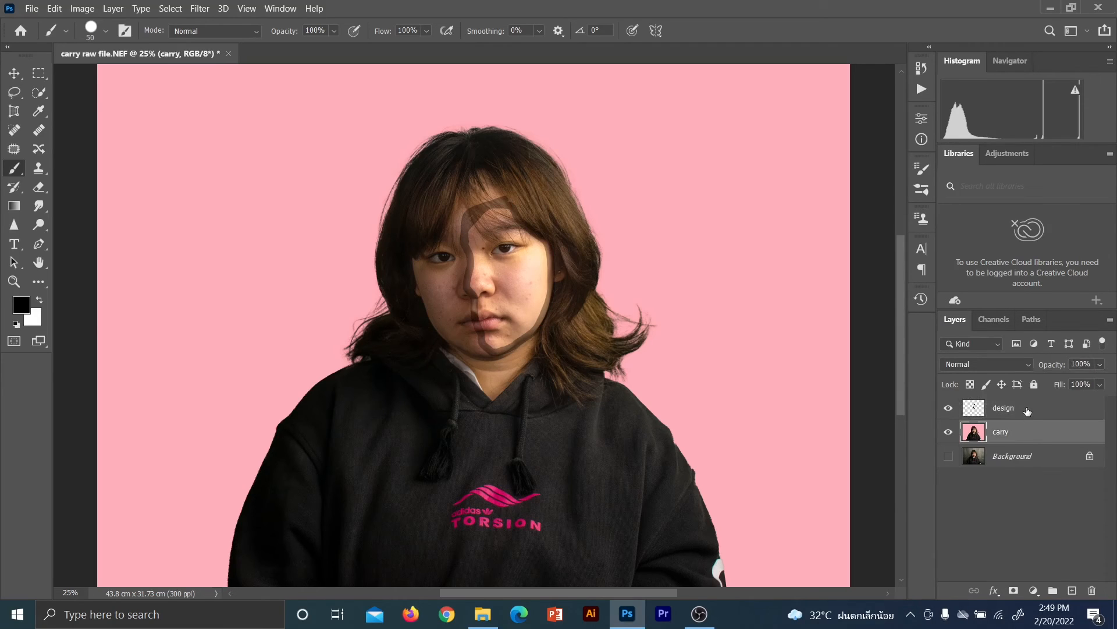
- Trace the faded face outline with the Pen tool as a closed path from forehead to chin and back along the cheek
click(38, 244)
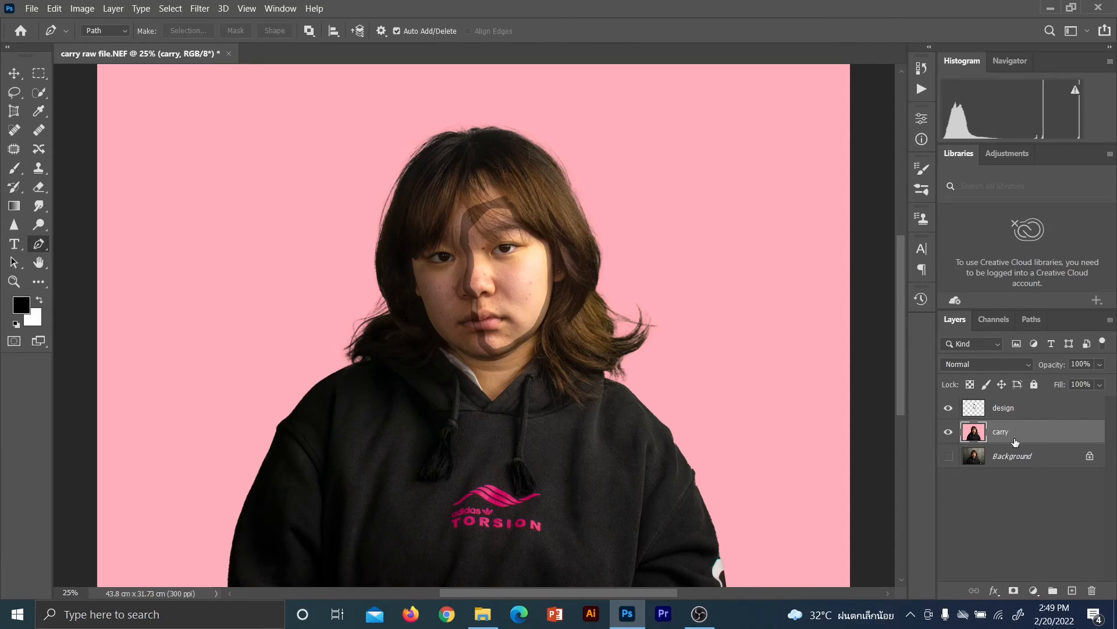
click(1019, 409)
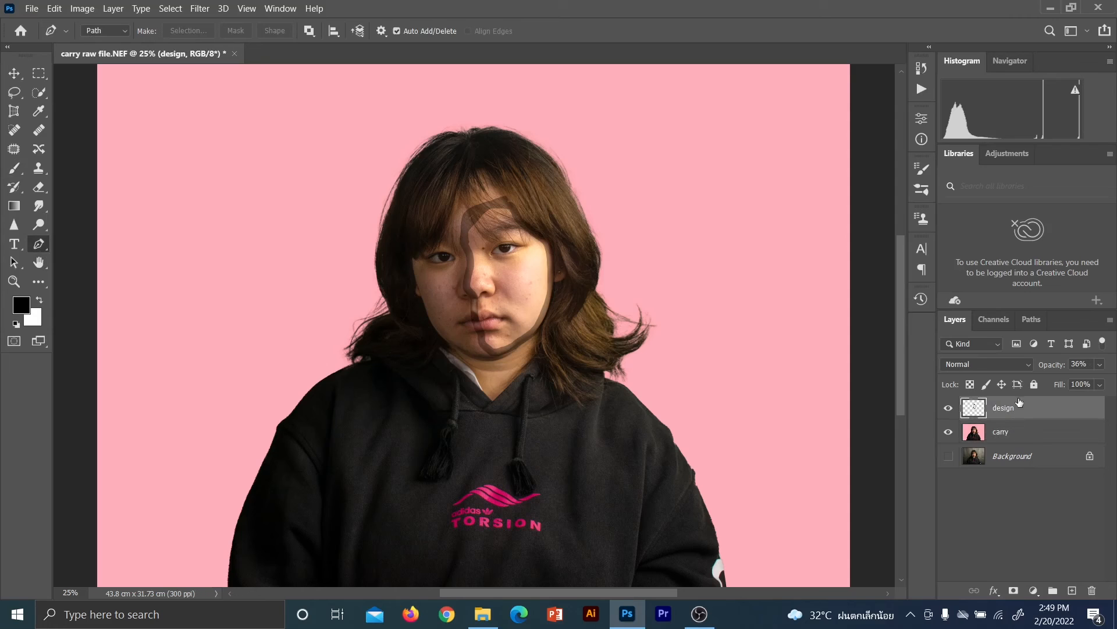
click(1020, 436)
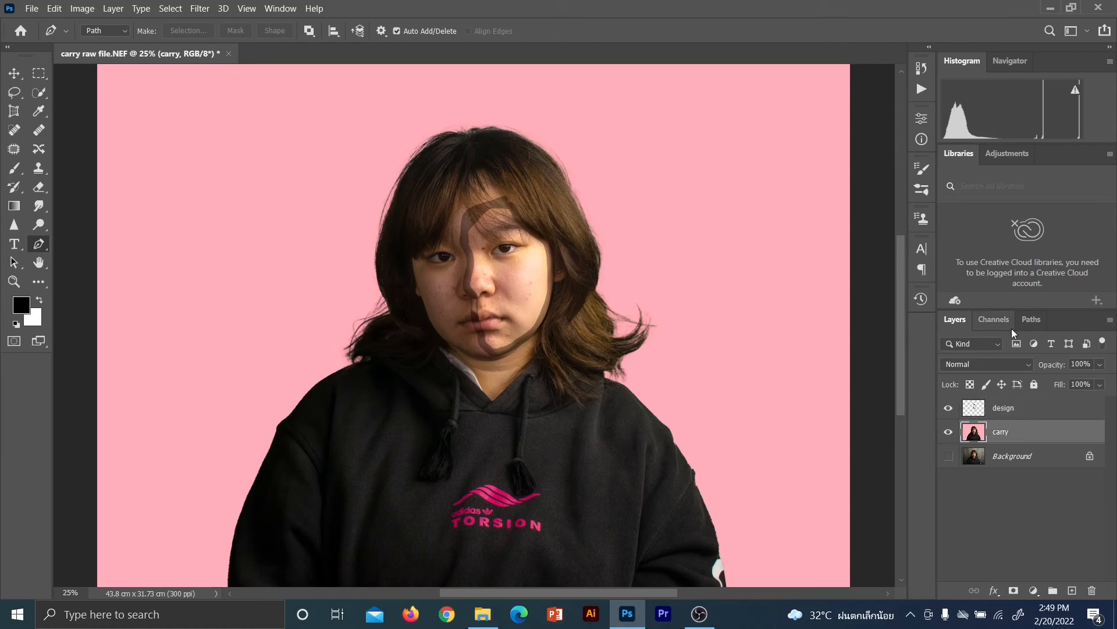
key(ctrl+plus)
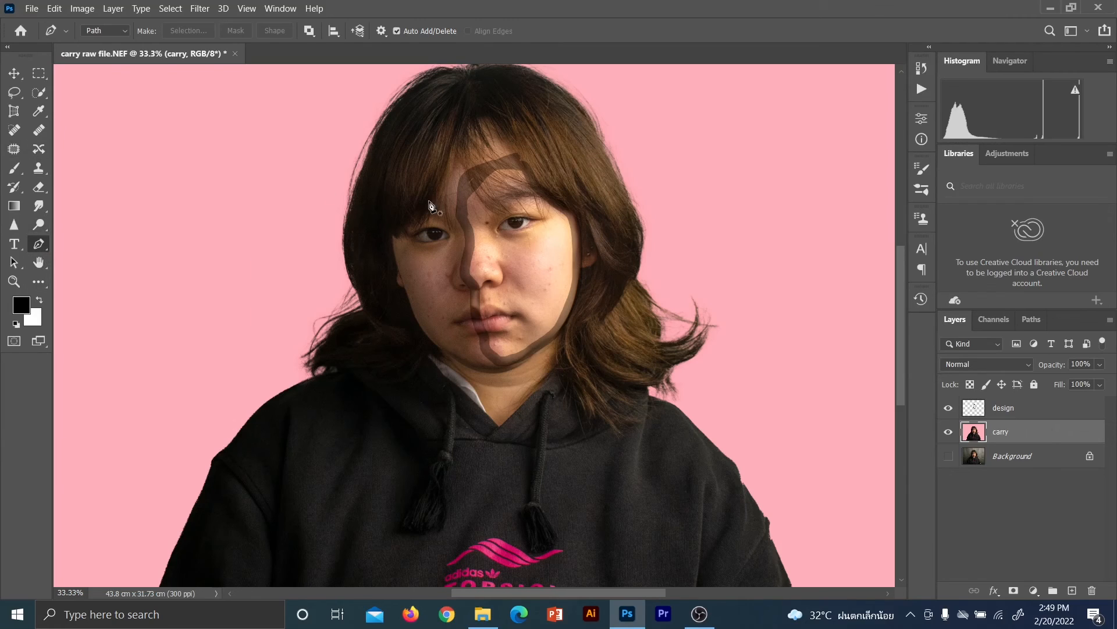
click(468, 178)
drag(461, 212, 479, 298)
click(464, 270)
click(476, 288)
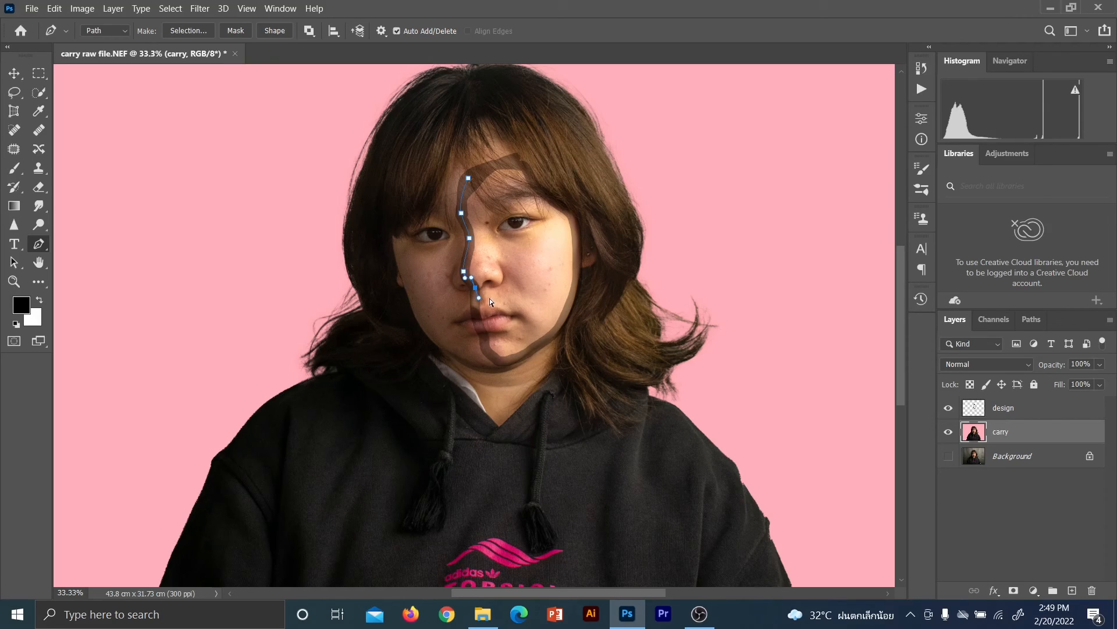
click(478, 288)
click(475, 311)
drag(477, 320, 479, 324)
click(481, 330)
click(486, 341)
drag(495, 363, 573, 296)
drag(575, 254, 479, 169)
click(468, 177)
drag(464, 281, 474, 286)
- Convert the path to a selection, cut that face area from the carry layer to a new layer, and check both layers' visibility
click(1006, 504)
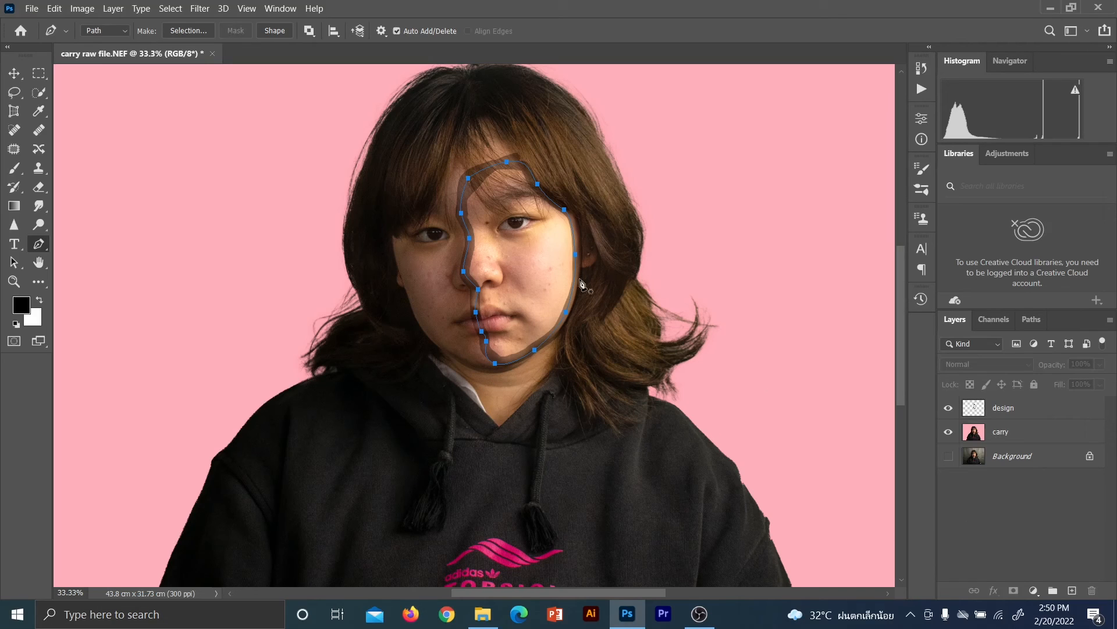
click(1031, 438)
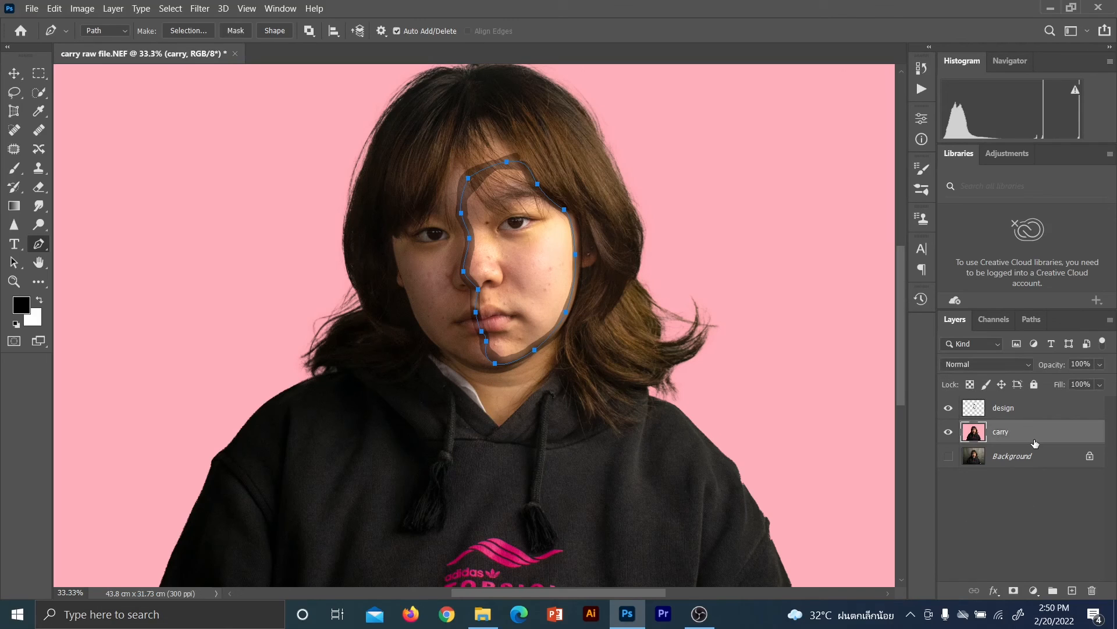
key(ctrl+Return)
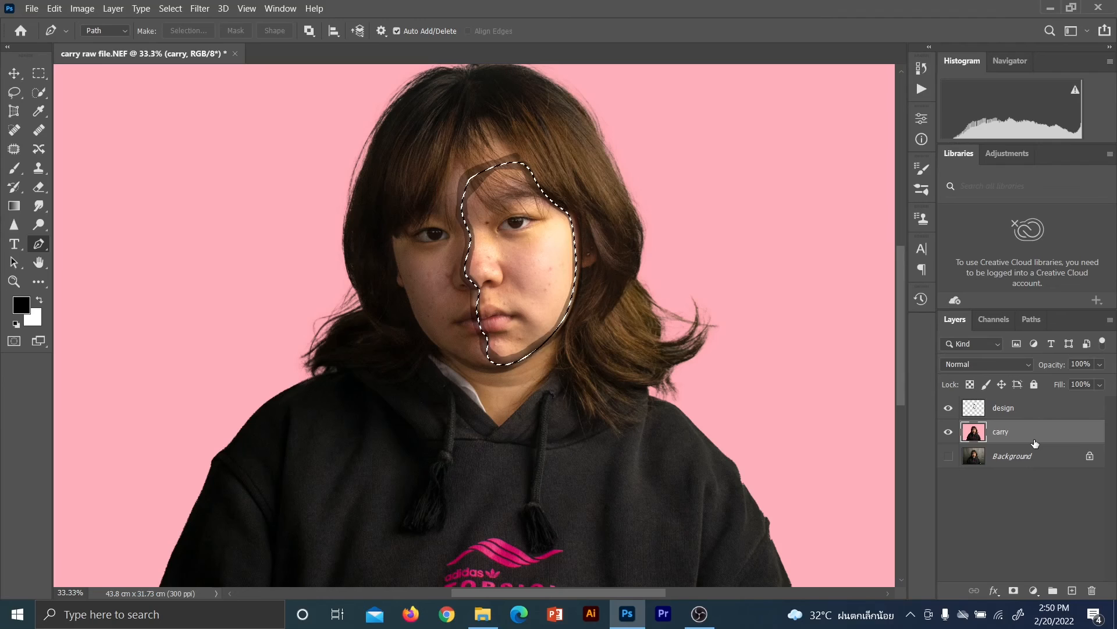
key(ctrl+j)
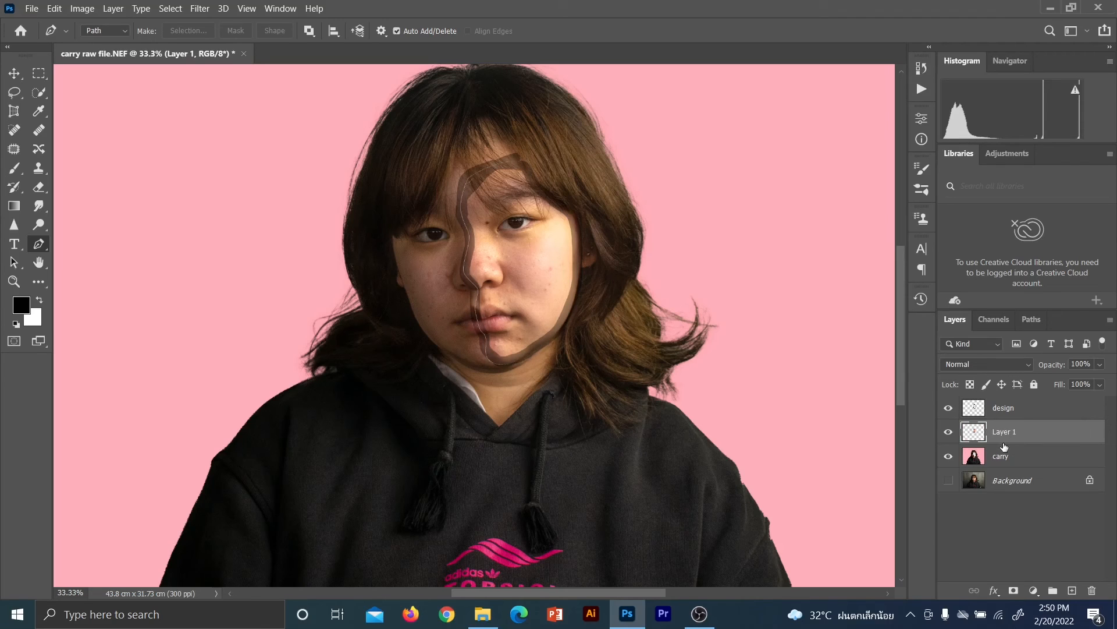
click(952, 432)
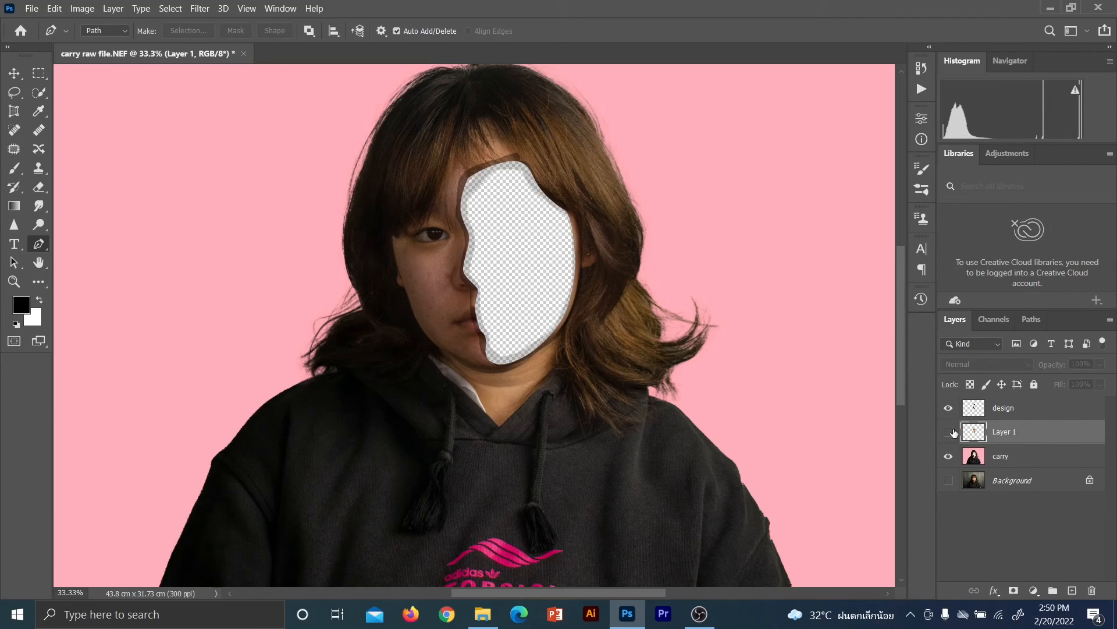
click(950, 432)
click(951, 457)
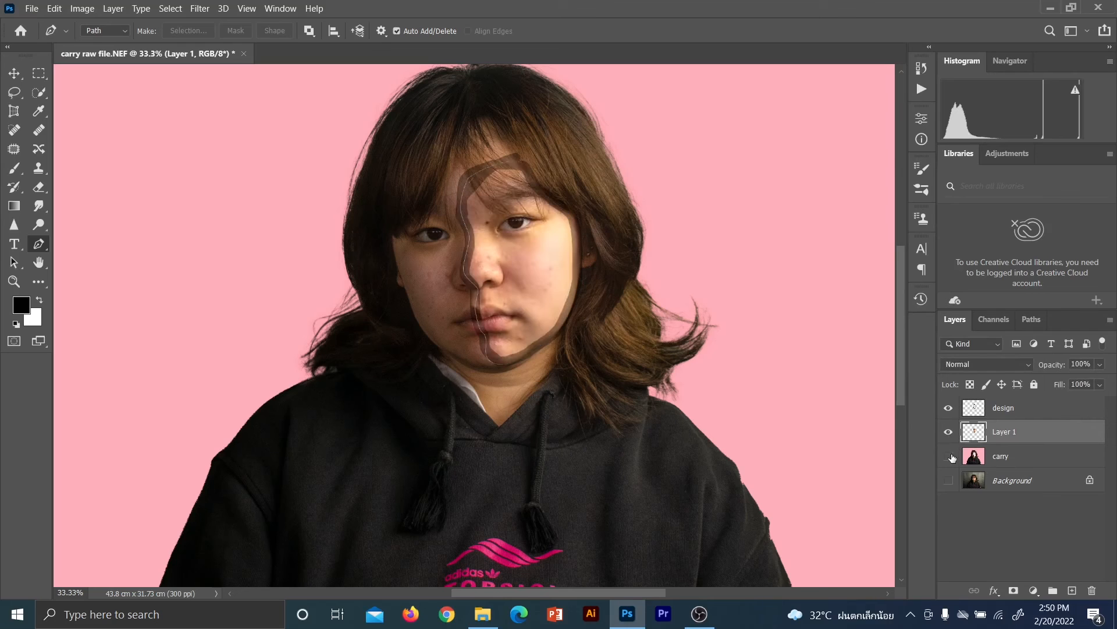
click(949, 456)
- Rename the cut-out layer "extracted face" and delete the design layer
double_click(1012, 433)
text(extracted face)
click(998, 516)
drag(1012, 414, 1092, 590)
click(1036, 529)
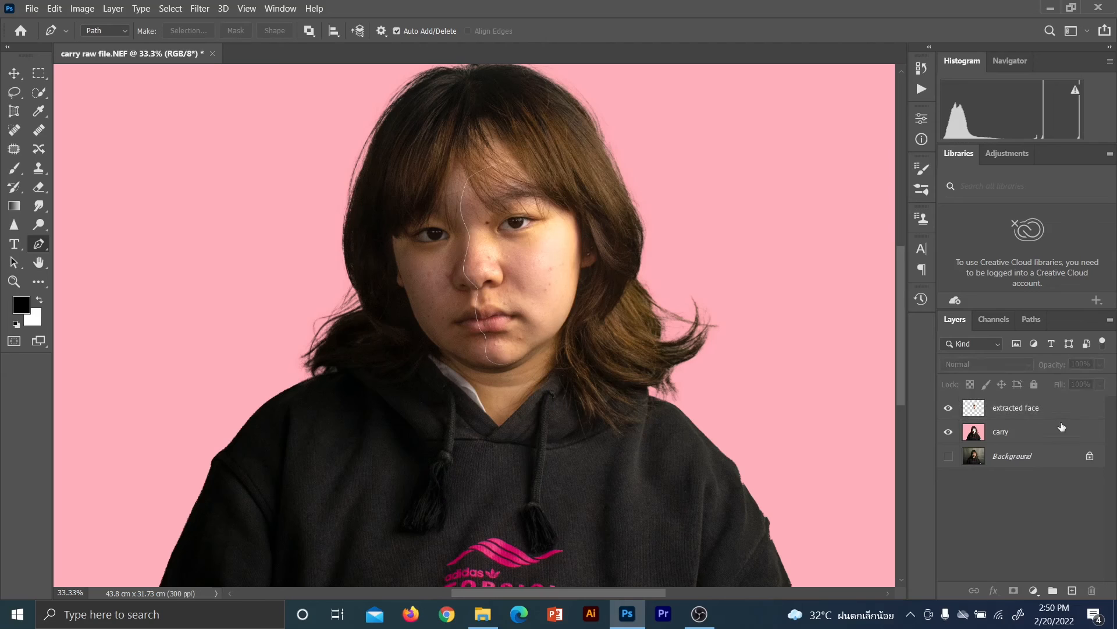
- Move the extracted face piece down and to the right, partly off the hole, and rotate it slightly clockwise
click(1044, 407)
click(1011, 433)
click(1020, 407)
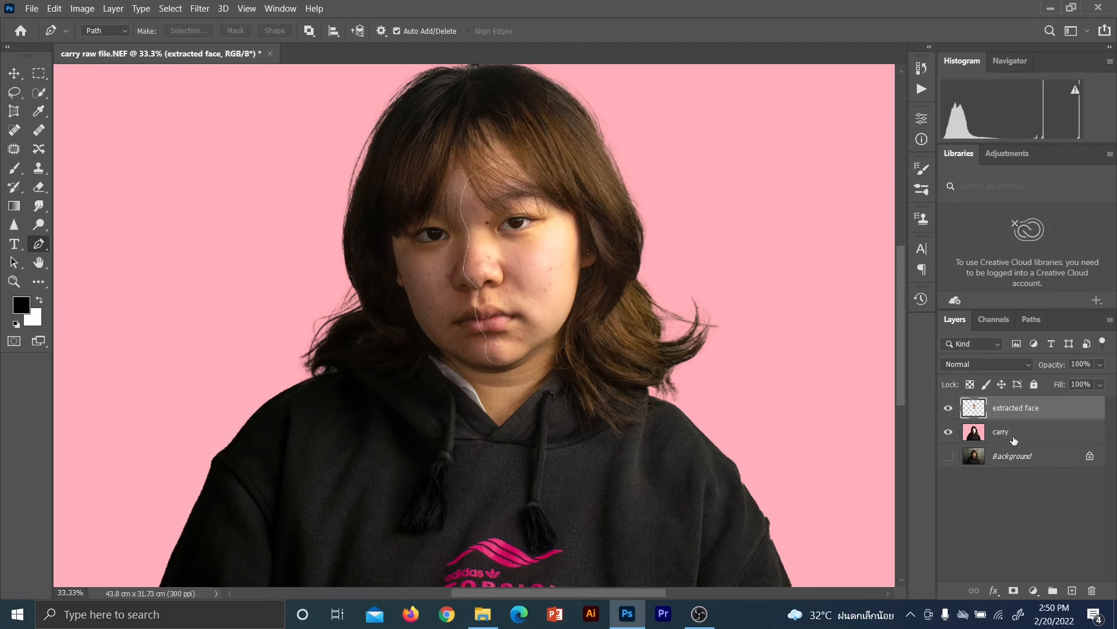
click(1013, 434)
click(1016, 416)
click(14, 72)
drag(567, 264, 610, 297)
key(ctrl+t)
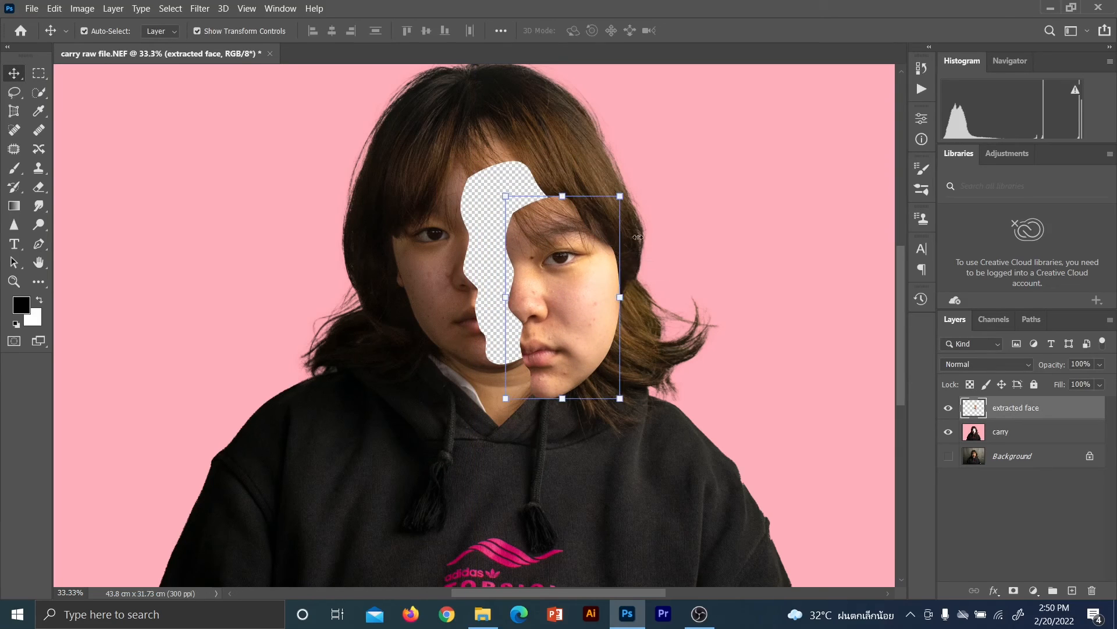
drag(639, 183, 646, 188)
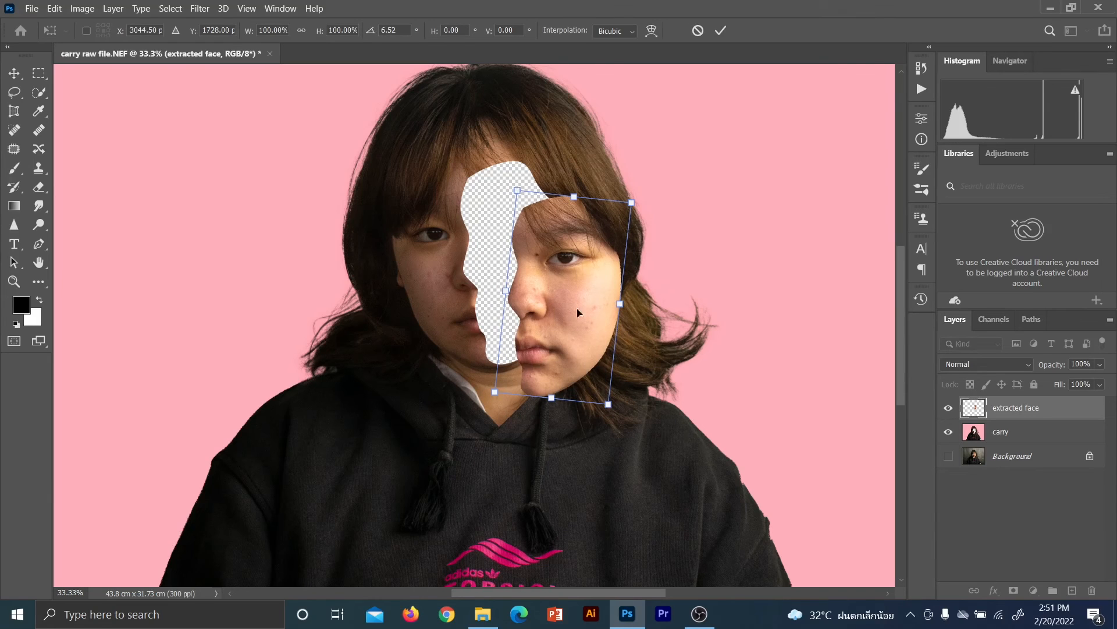
drag(517, 188, 514, 182)
drag(581, 299, 585, 307)
click(722, 30)
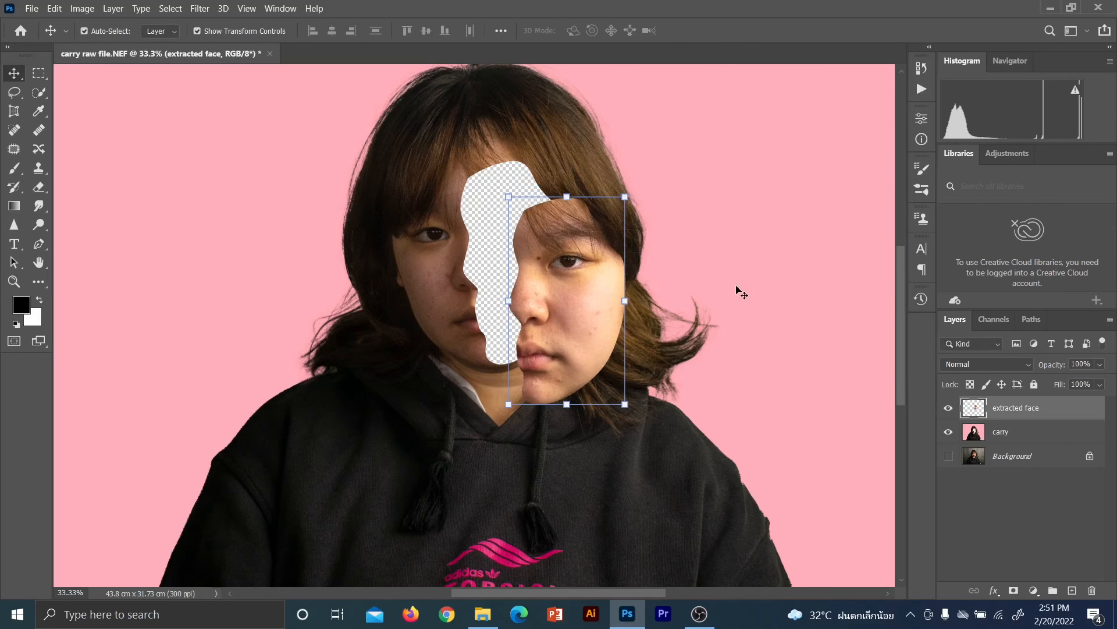
click(739, 292)
click(589, 303)
click(730, 264)
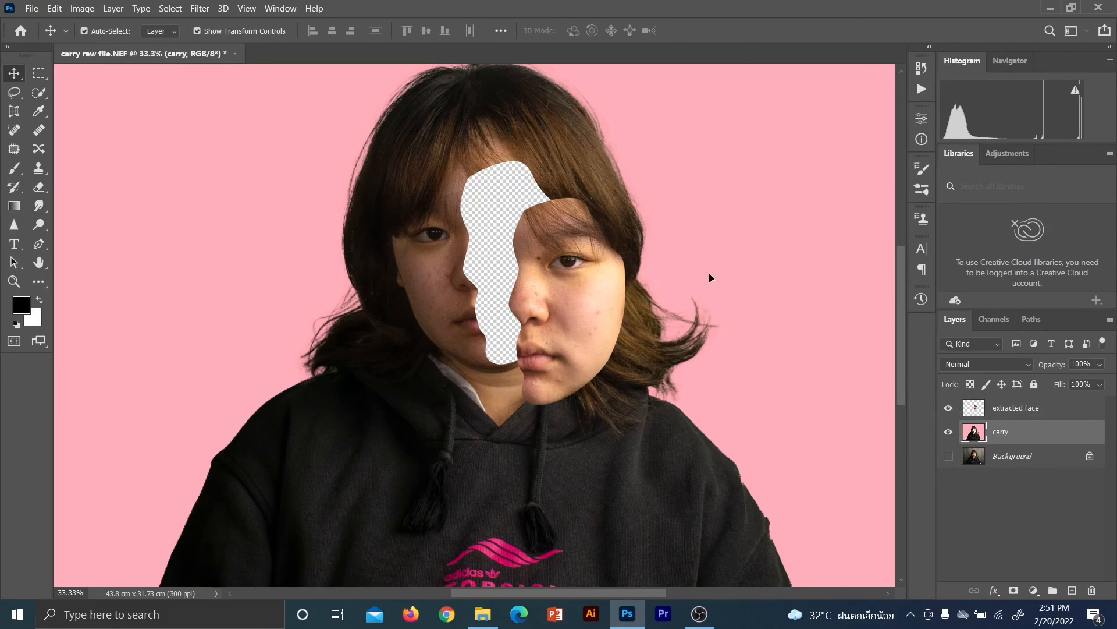
click(1029, 413)
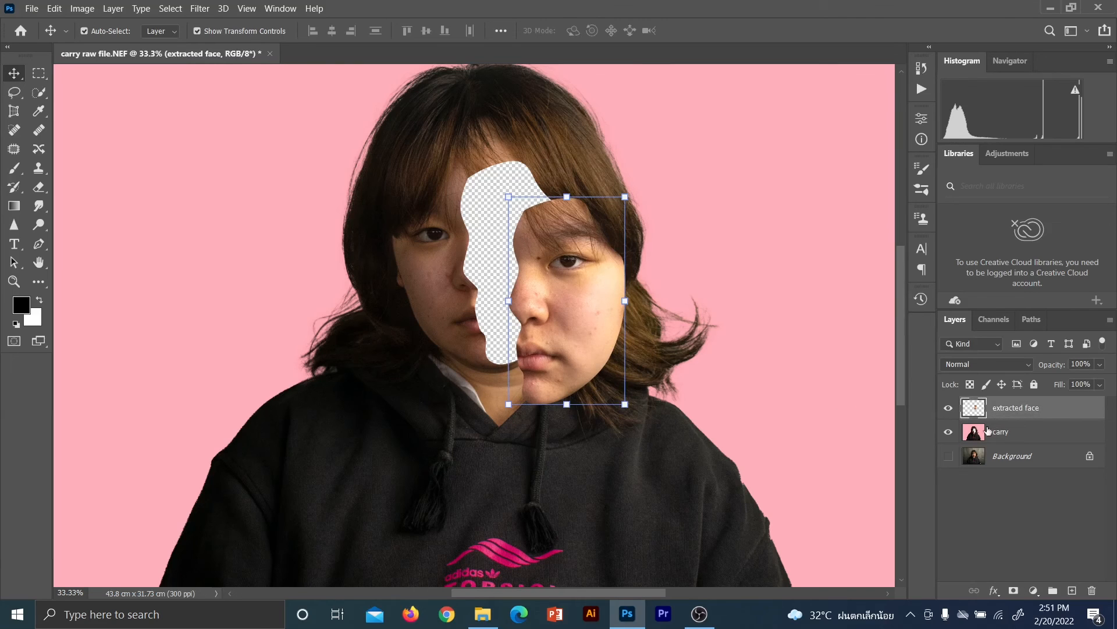
click(1026, 442)
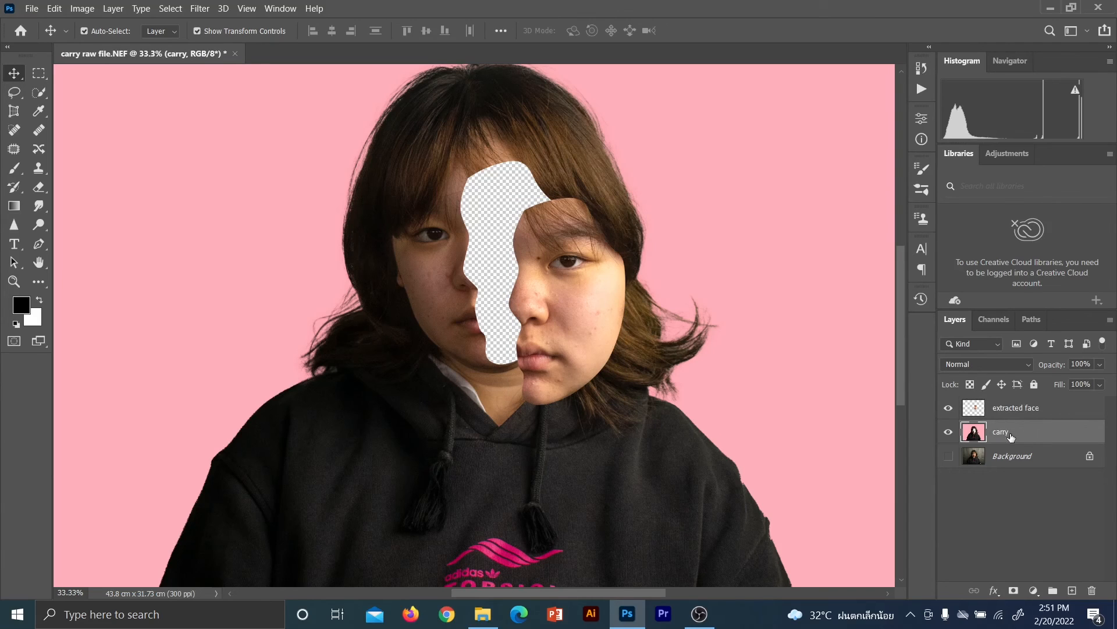
click(1020, 409)
- Load the carry layer's pixels as a selection and invert it to select only the face hole
click(1018, 431)
key(ctrl)
ctrl+click(975, 435)
scroll(768, 406, up, 5)
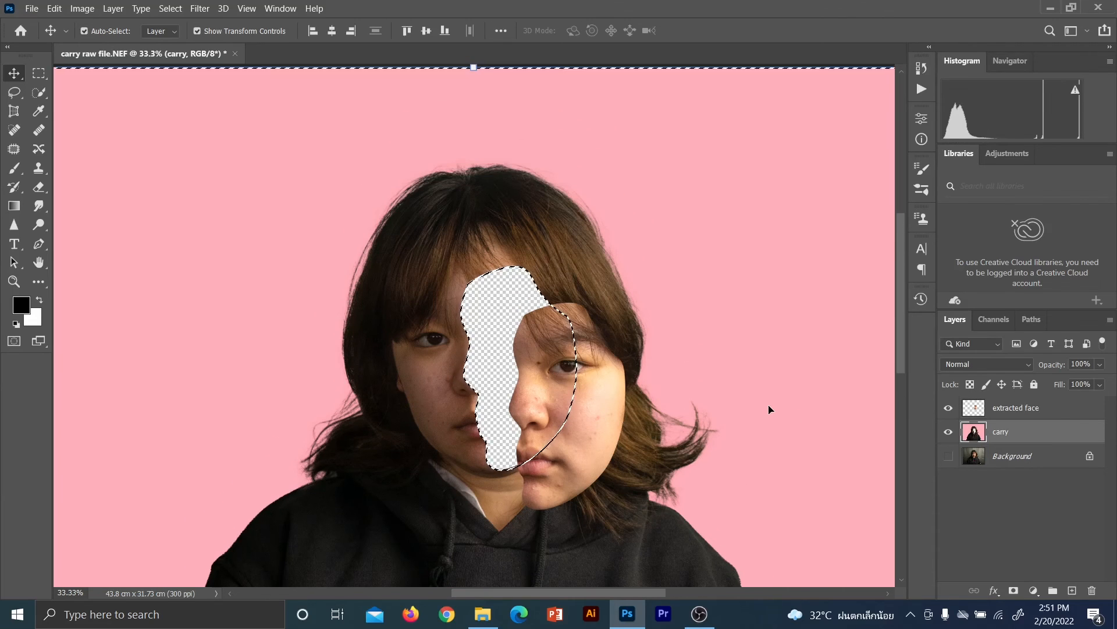
scroll(746, 403, down, 2)
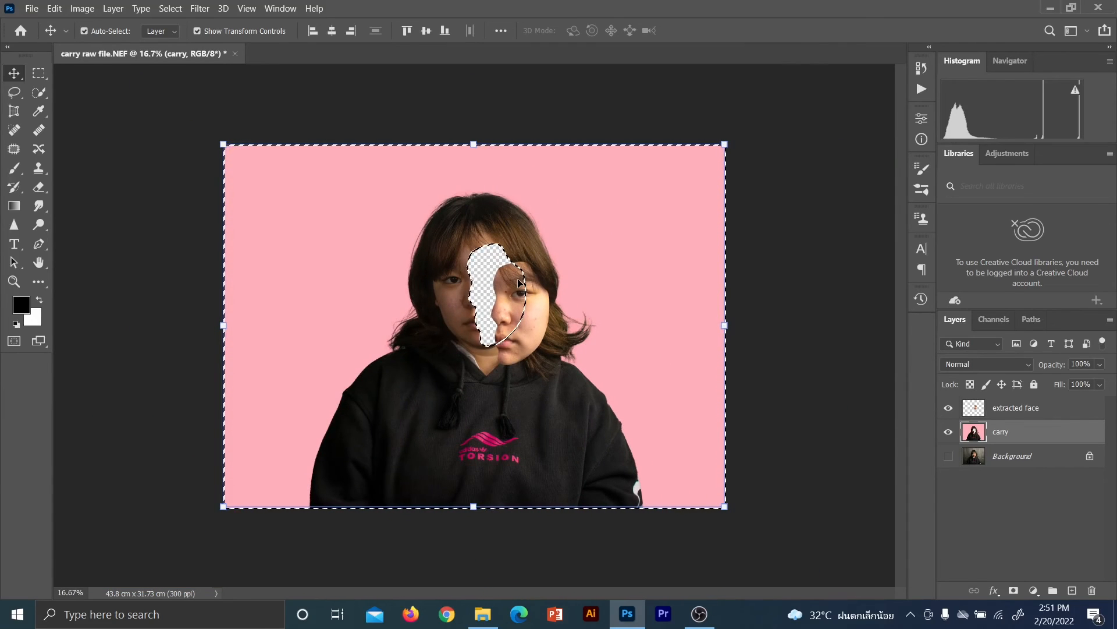
key(ctrl)
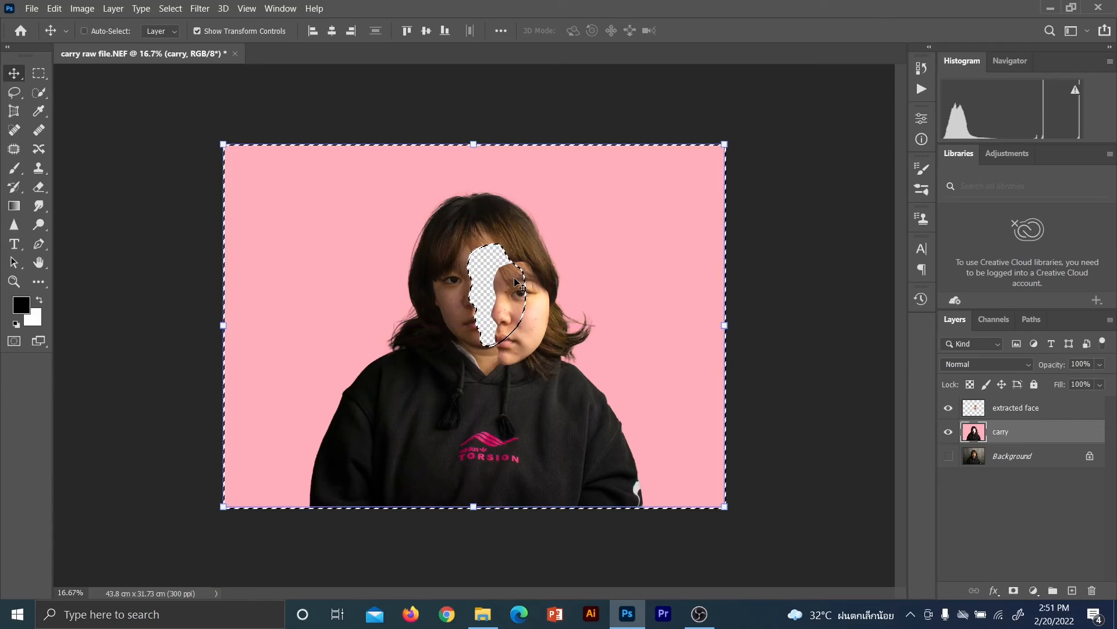
key(ctrl+shift+i)
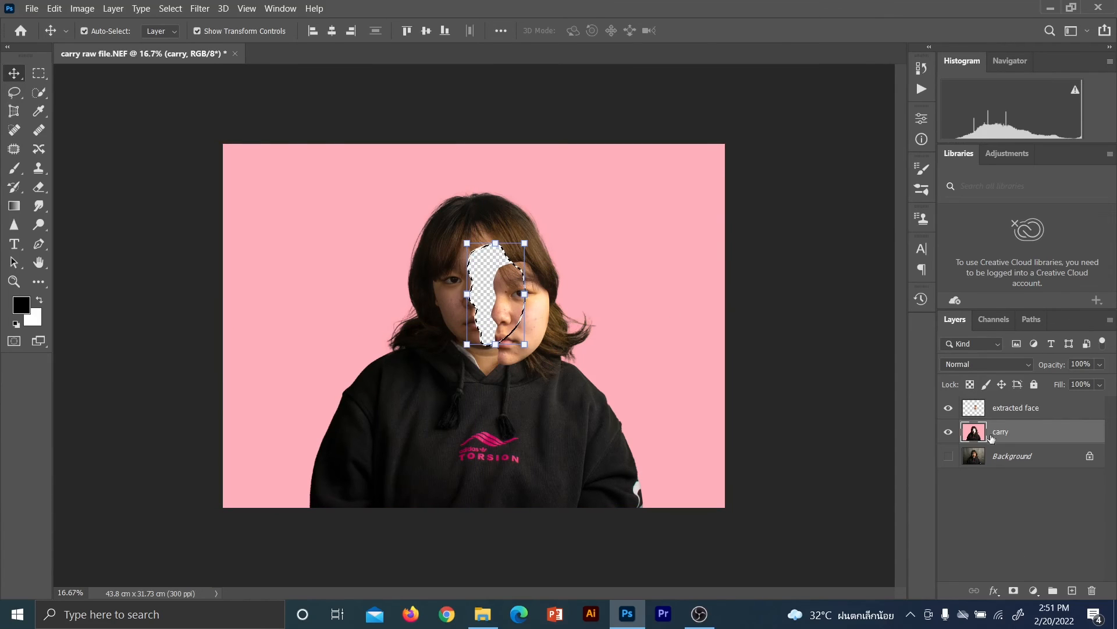
- Create a new layer directly above the carry layer and name it "flesh"
click(1072, 591)
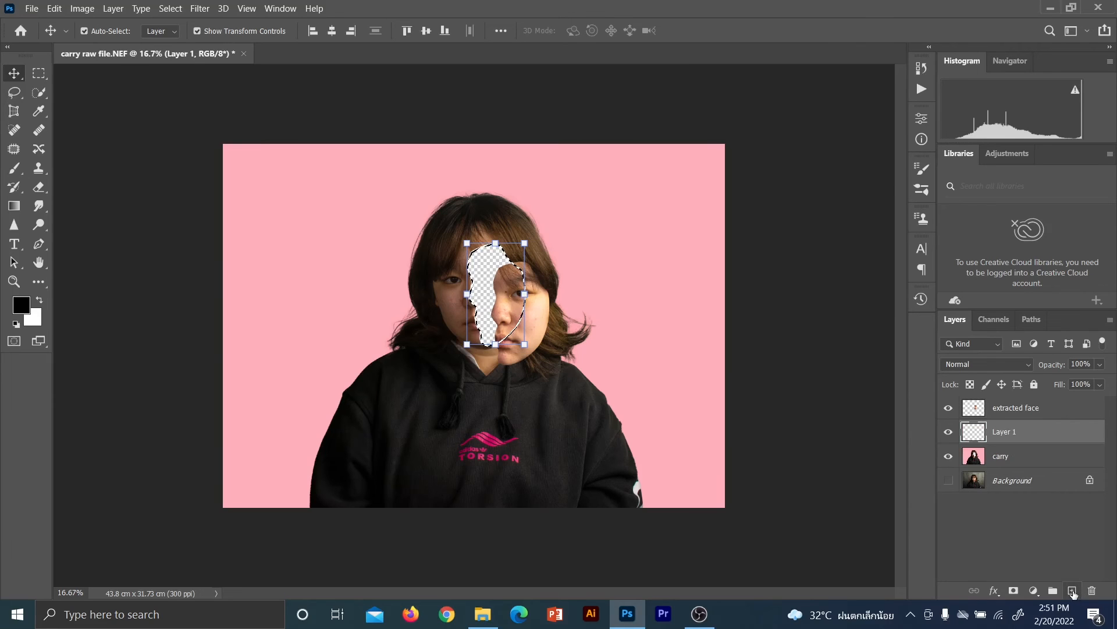
click(949, 458)
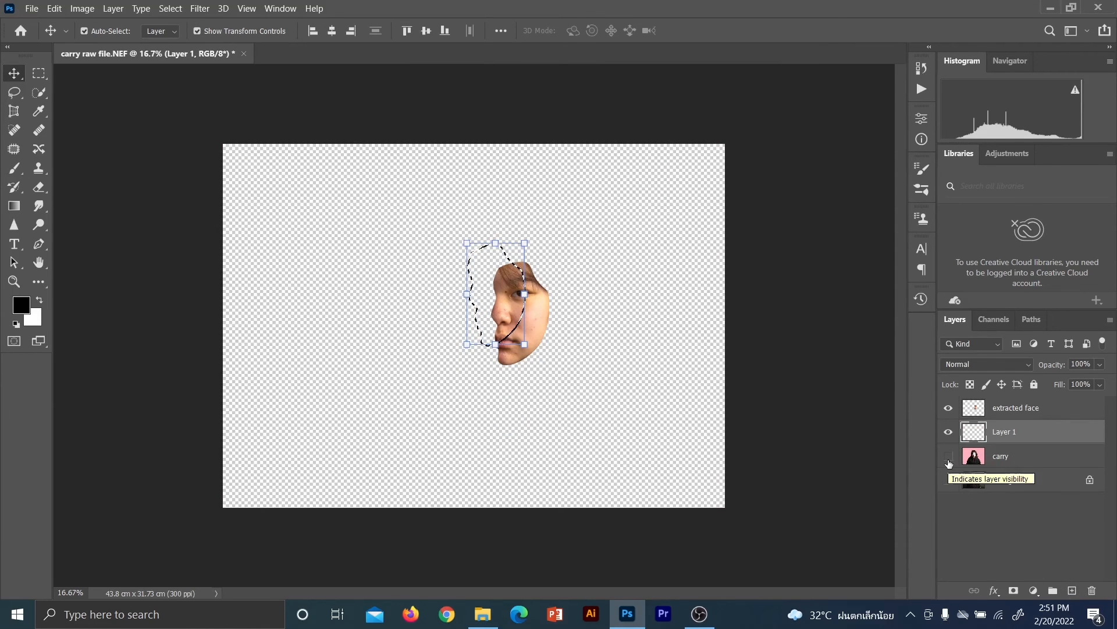
click(948, 461)
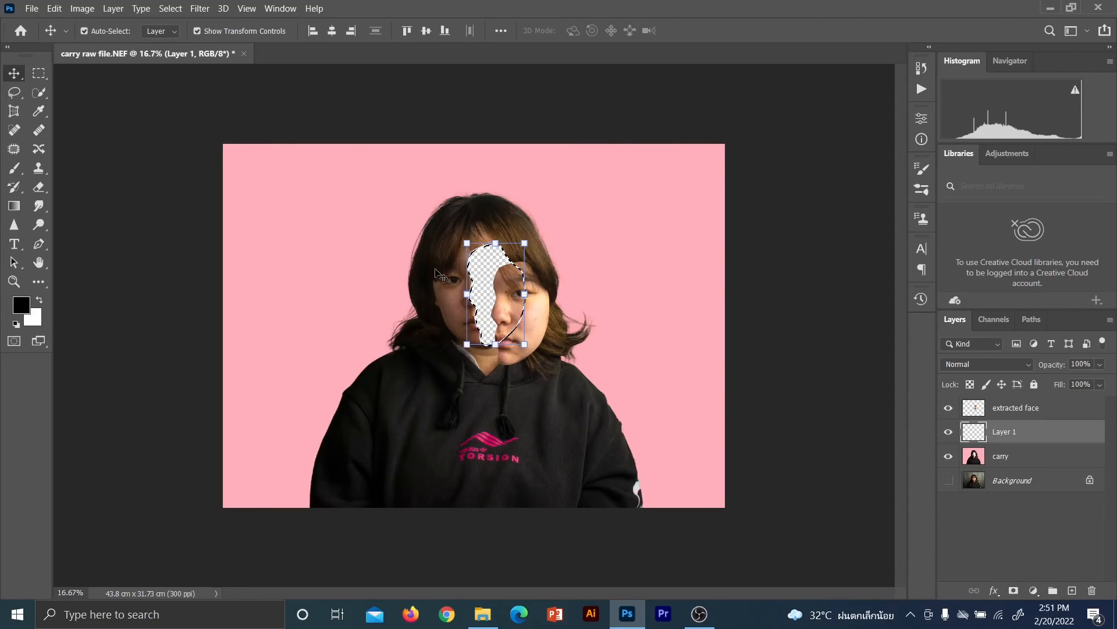
double_click(1016, 432)
text(esh)
key(Return)
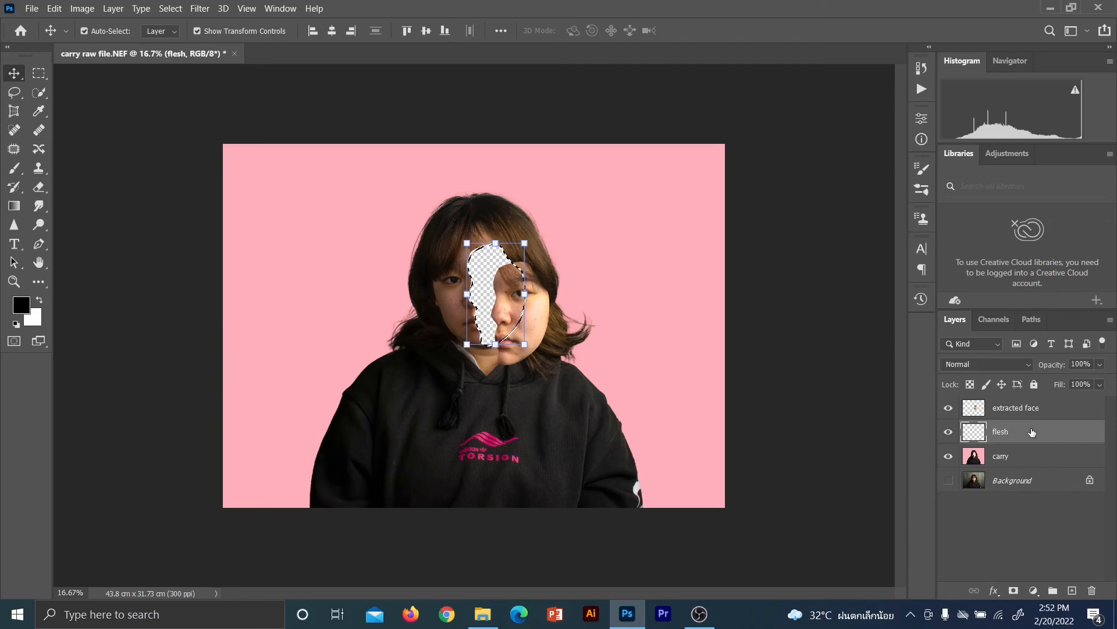
- Fill the selected face hole with black on the flesh layer, reduce the layer's fill to 0%, and clear the selection
key(alt+BackSpace)
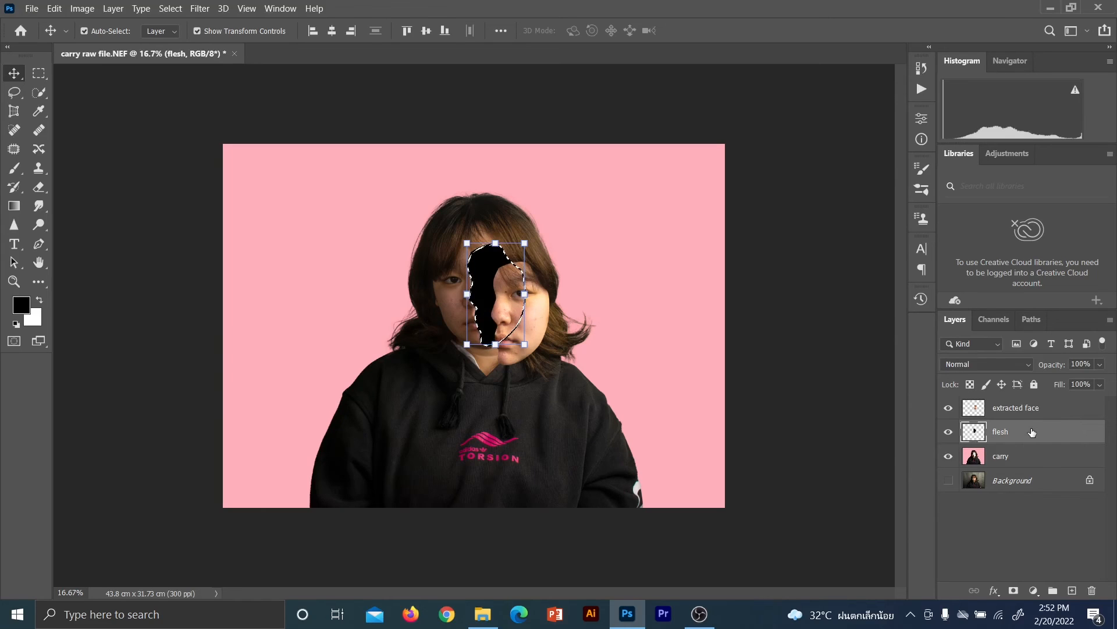
click(1100, 384)
mouse_move(1107, 406)
mouse_down()
mouse_move(1000, 410)
mouse_move(1109, 402)
mouse_up()
drag(1042, 403, 1001, 408)
click(997, 549)
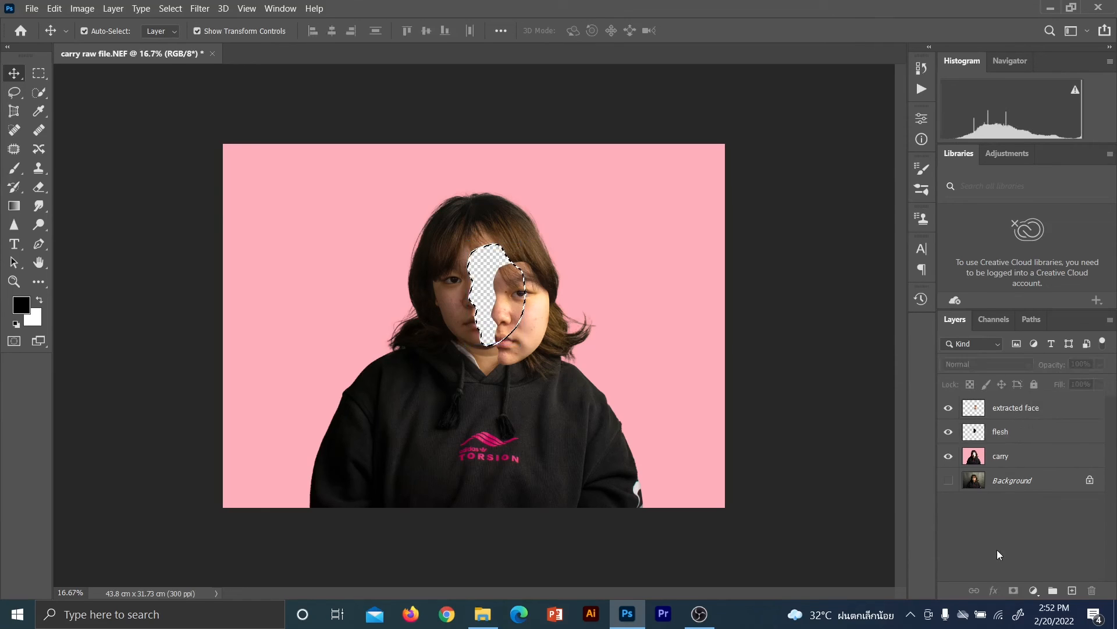
click(1028, 432)
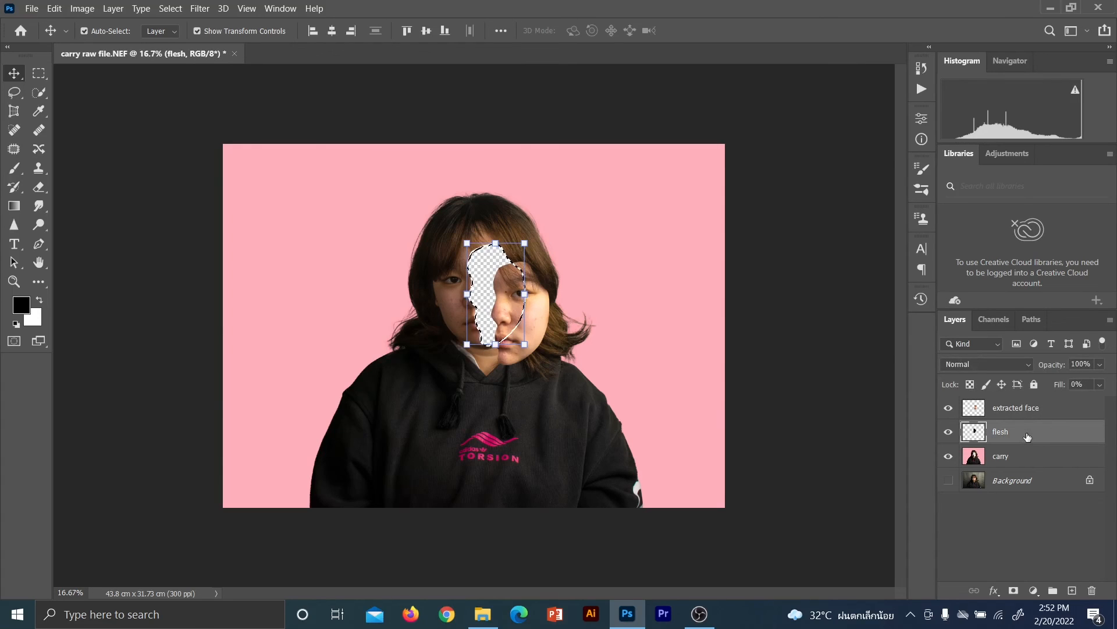
click(1013, 508)
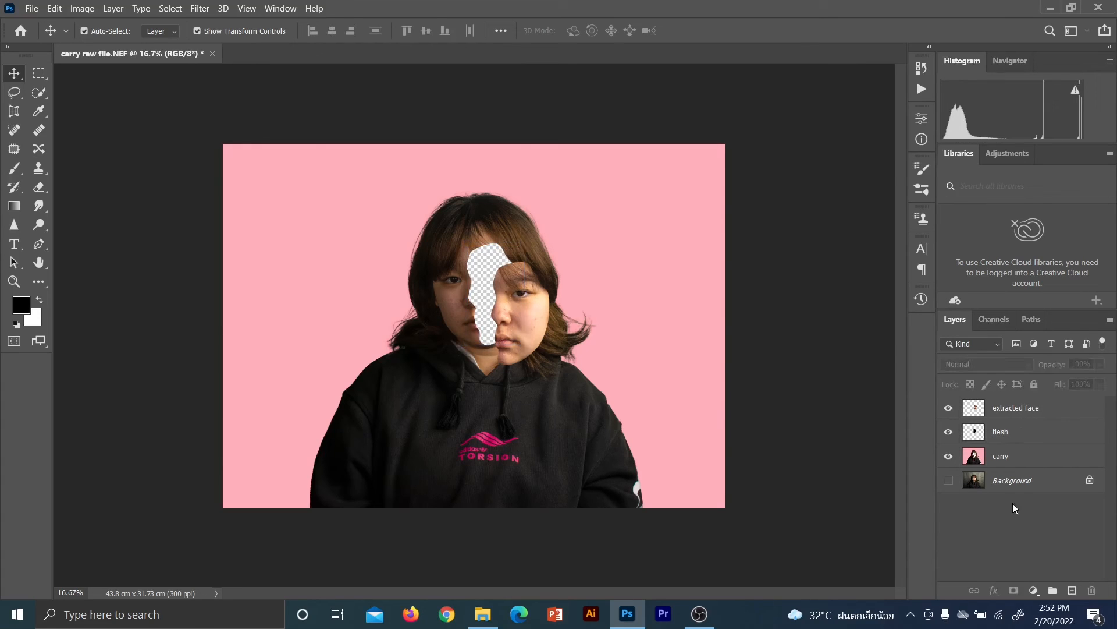
- Add a black drop shadow to the flesh layer with 100% opacity and 100% spread
click(1011, 441)
key(ctrl+plus)
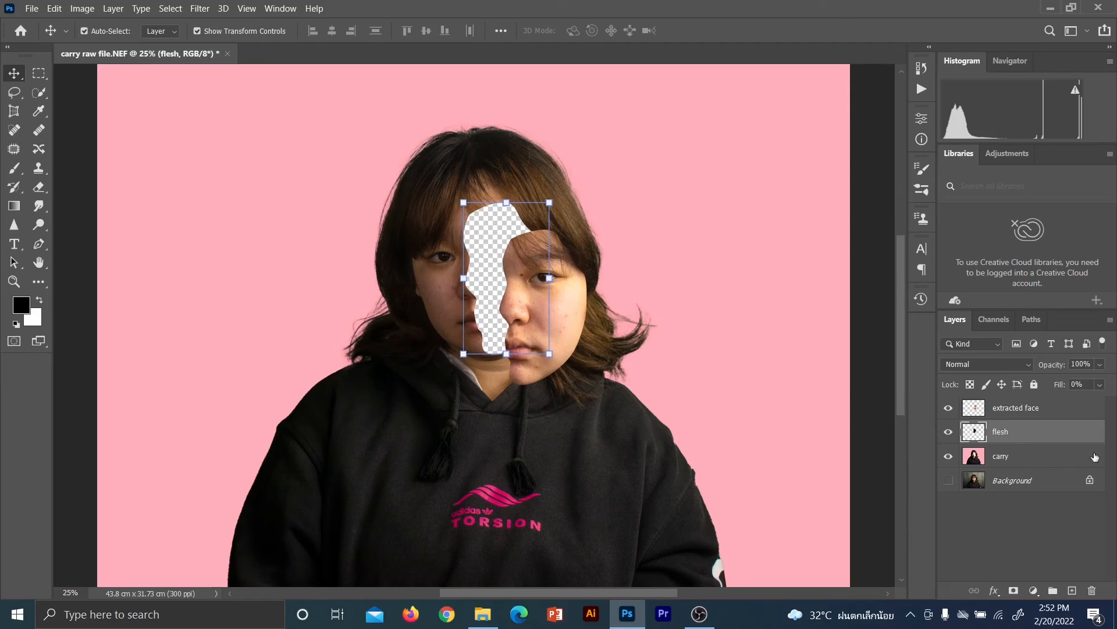
double_click(1036, 442)
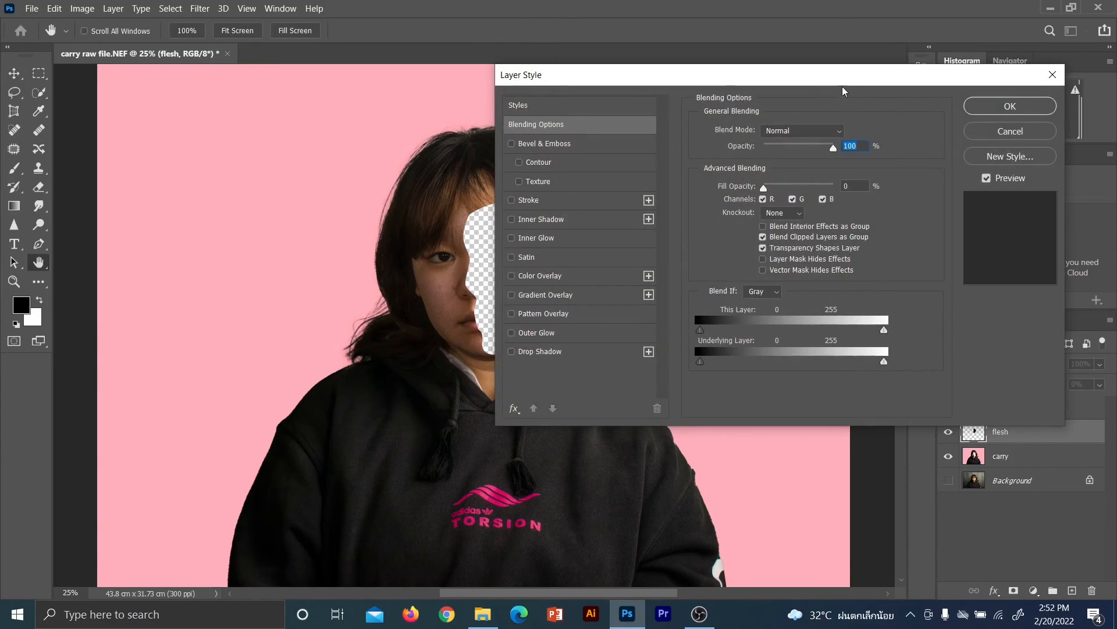
drag(841, 87, 548, 145)
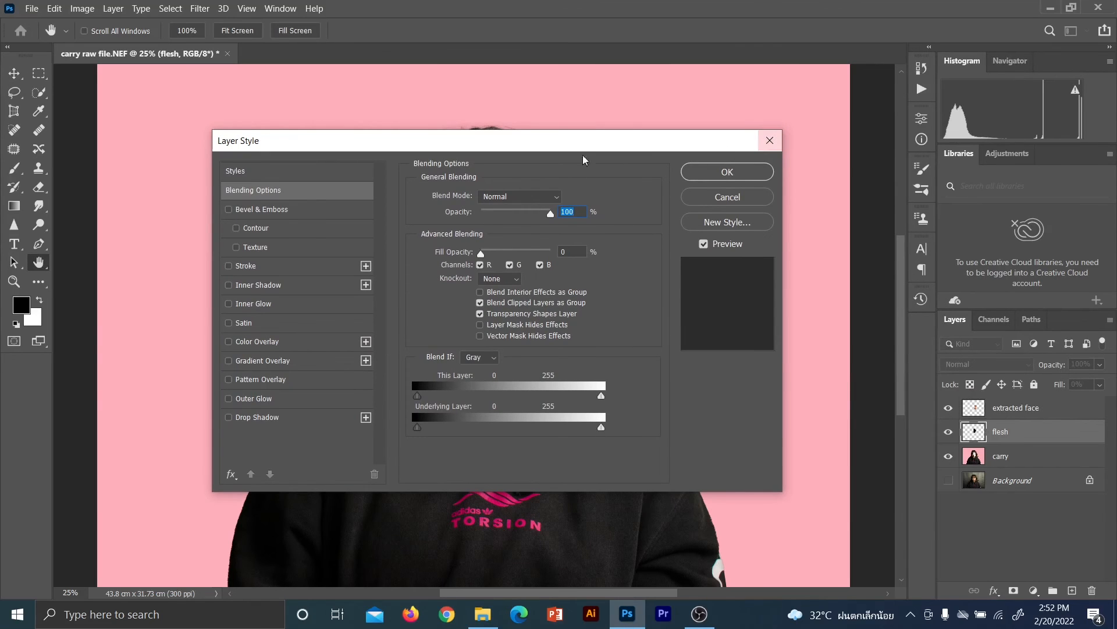
drag(580, 147, 575, 121)
click(771, 120)
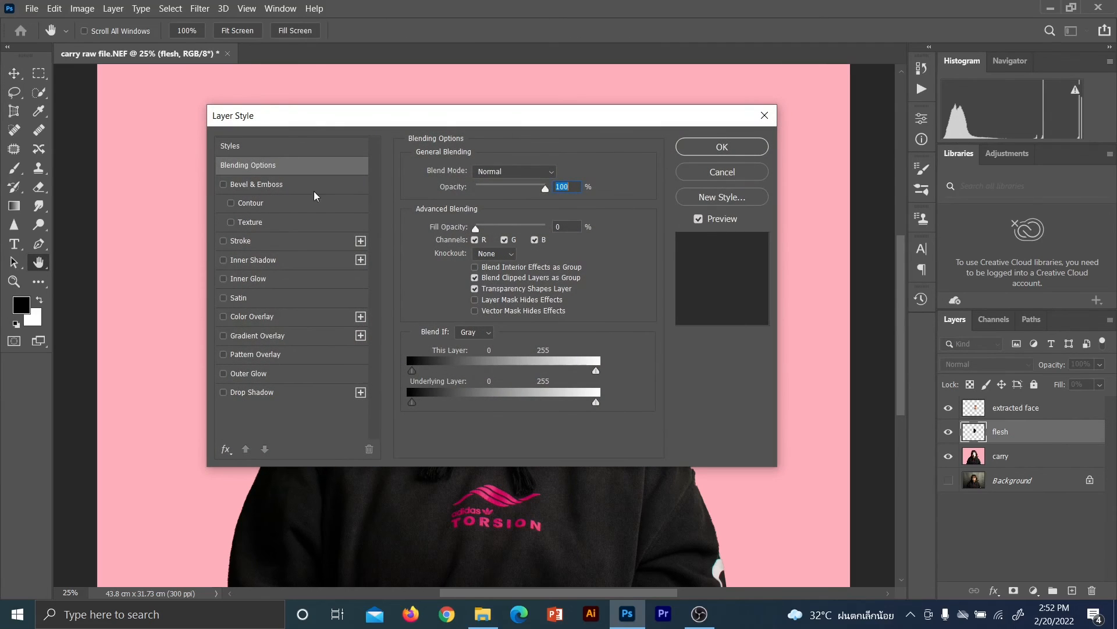
click(239, 395)
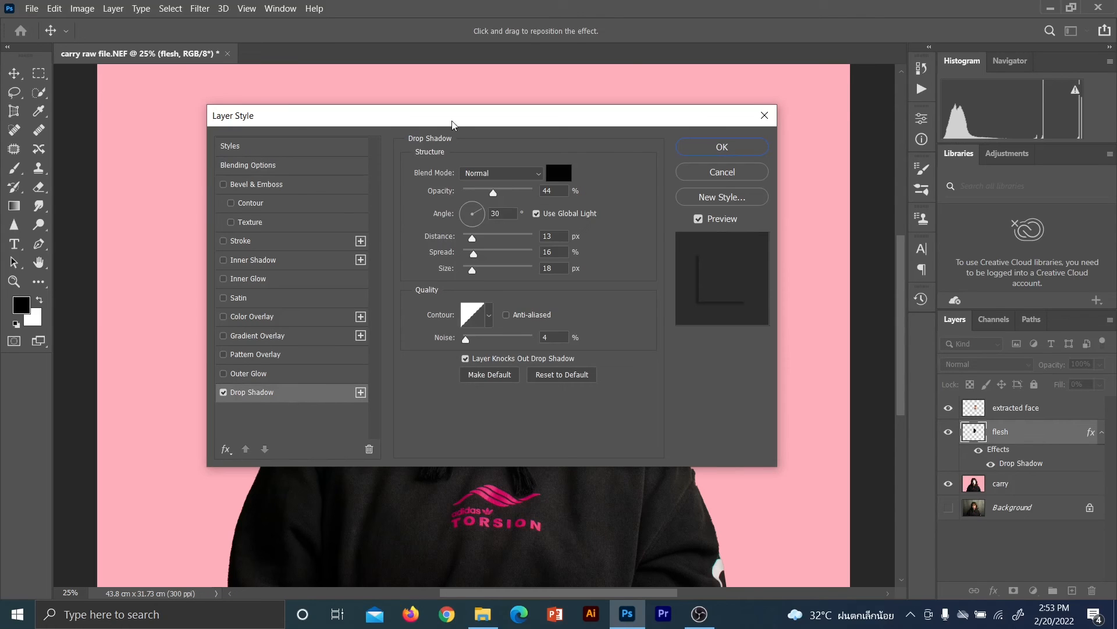
drag(452, 121, 620, 116)
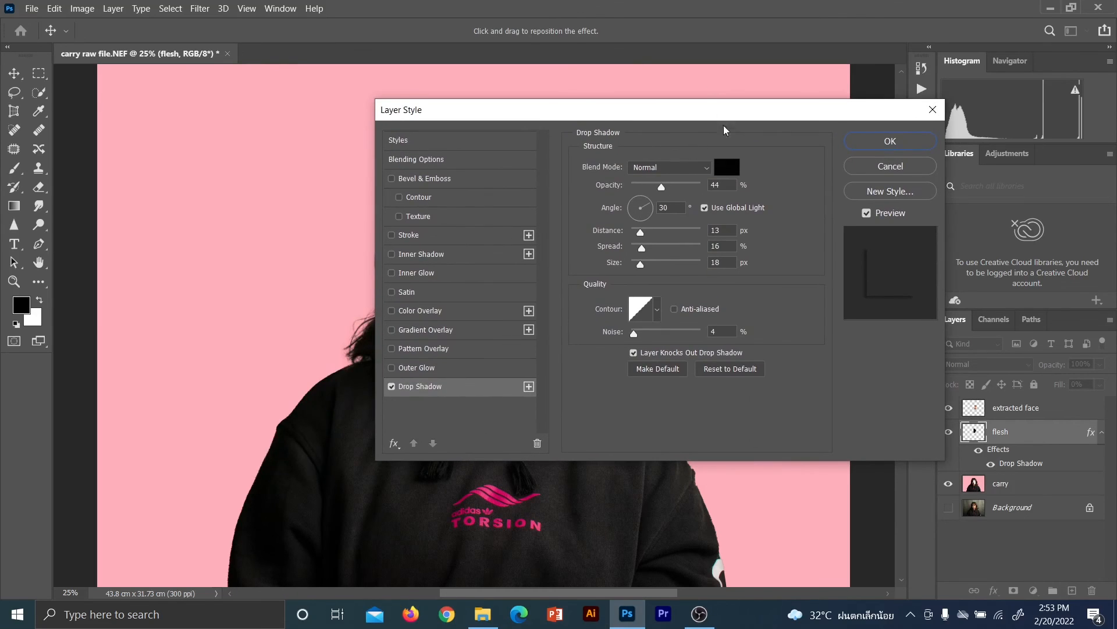
drag(723, 106, 923, 63)
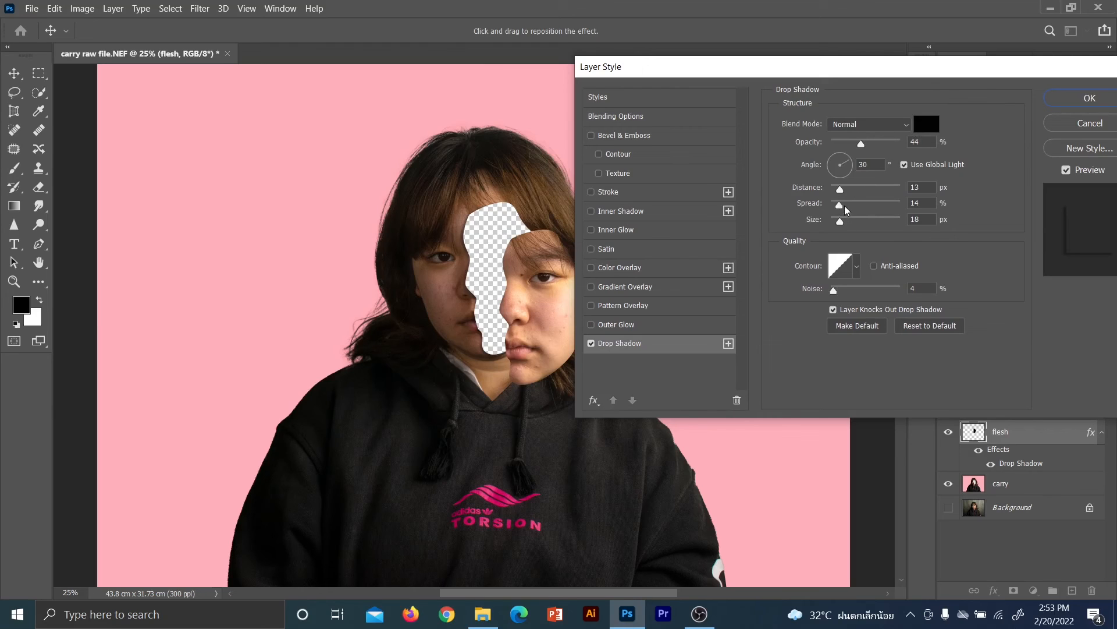
drag(841, 204, 976, 197)
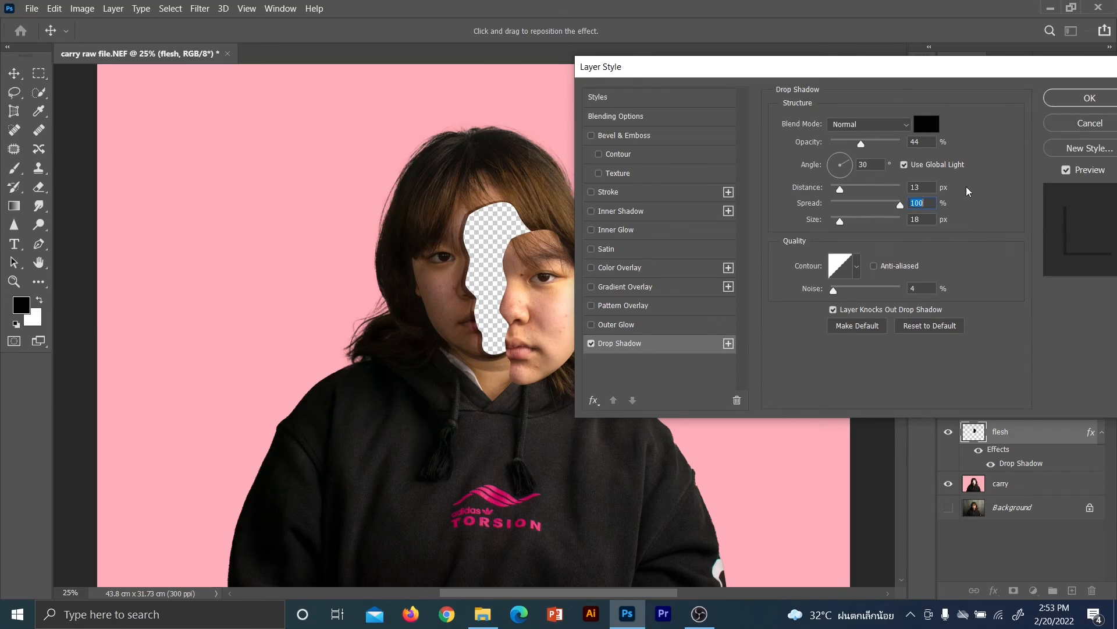
drag(861, 143, 939, 139)
drag(806, 60, 796, 95)
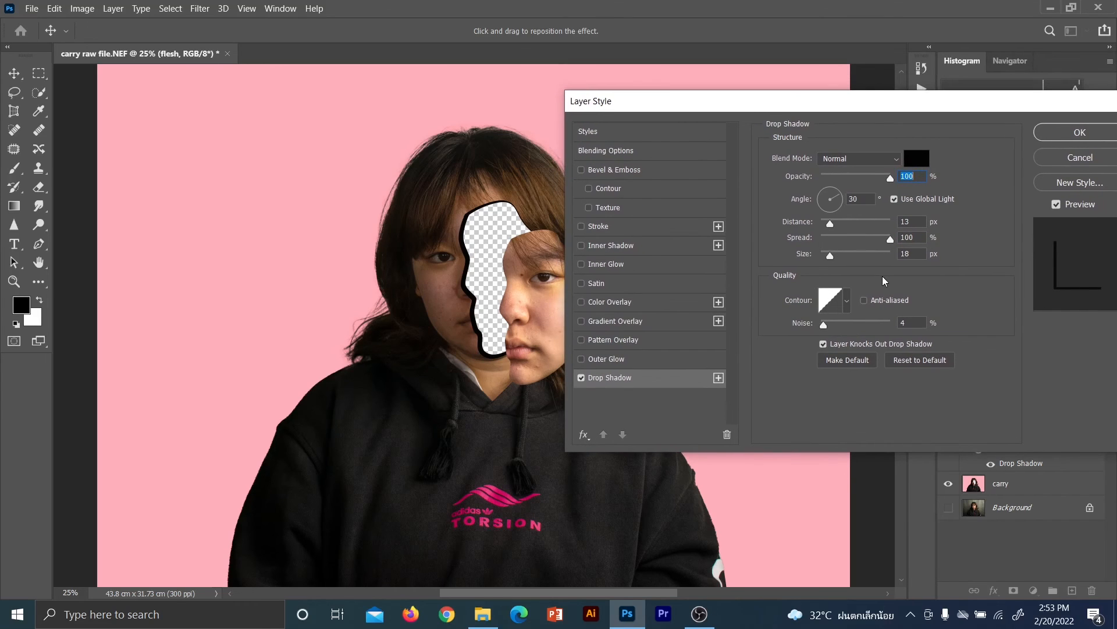
- Adjust the flesh layer's drop shadow around the hole to a 53° angle, 10 px distance and 14 px size
key(ctrl+plus)
key(ctrl+plus)
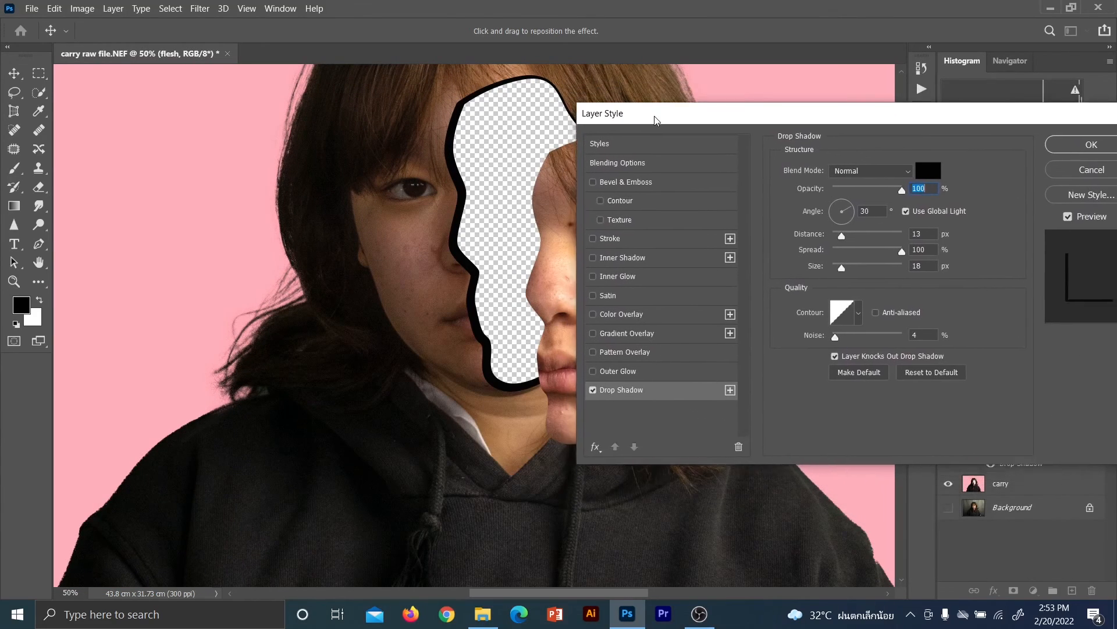
drag(649, 119, 682, 99)
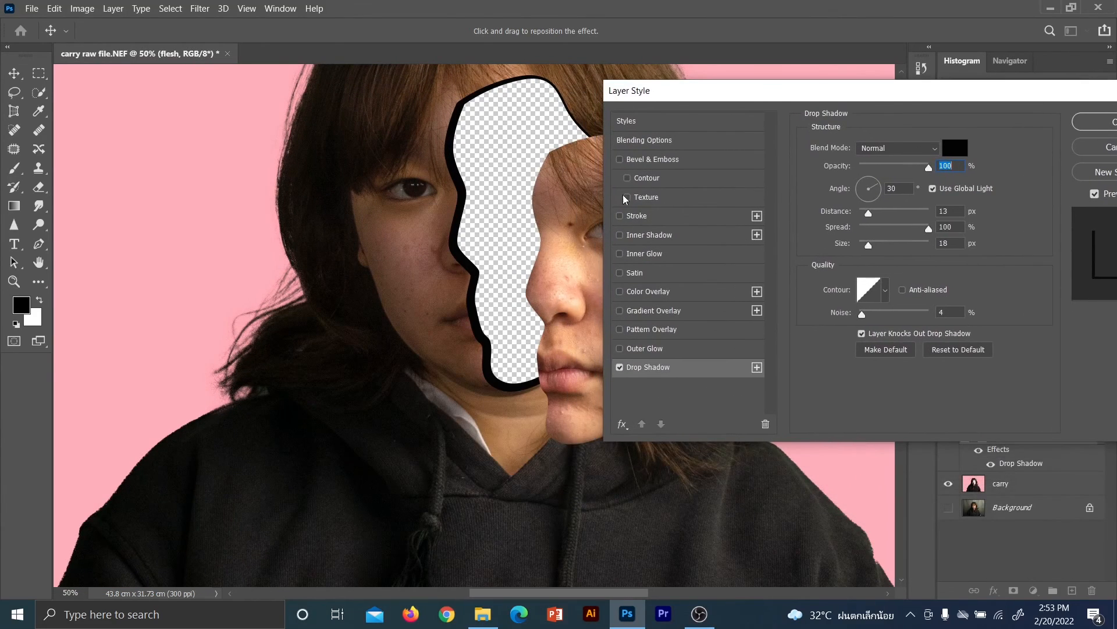
drag(451, 157, 454, 151)
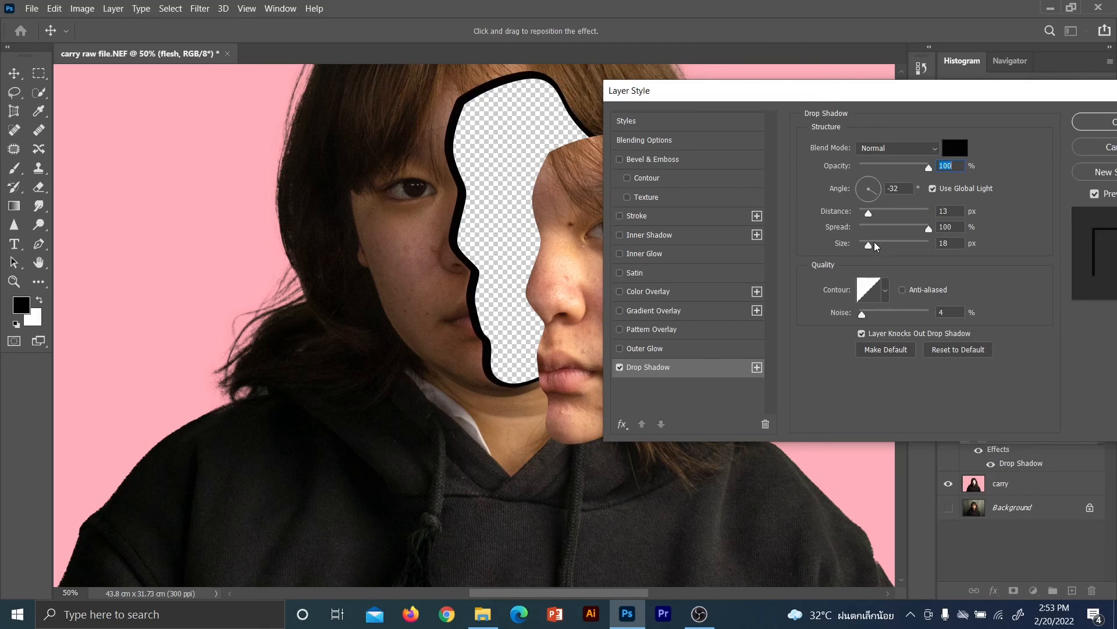
drag(869, 244, 865, 245)
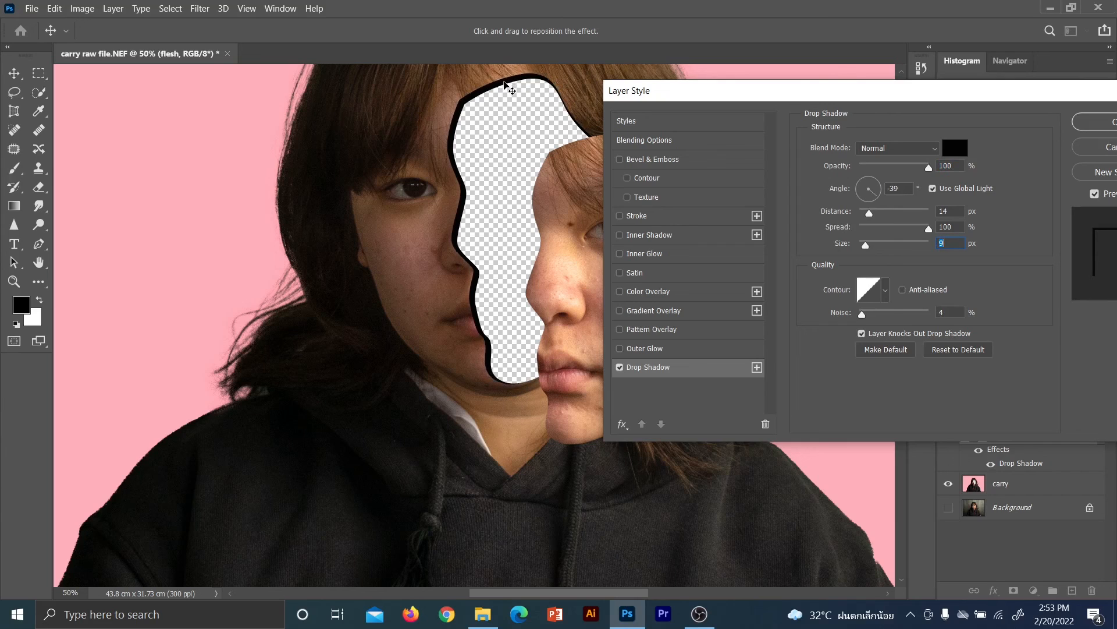
drag(502, 82, 504, 88)
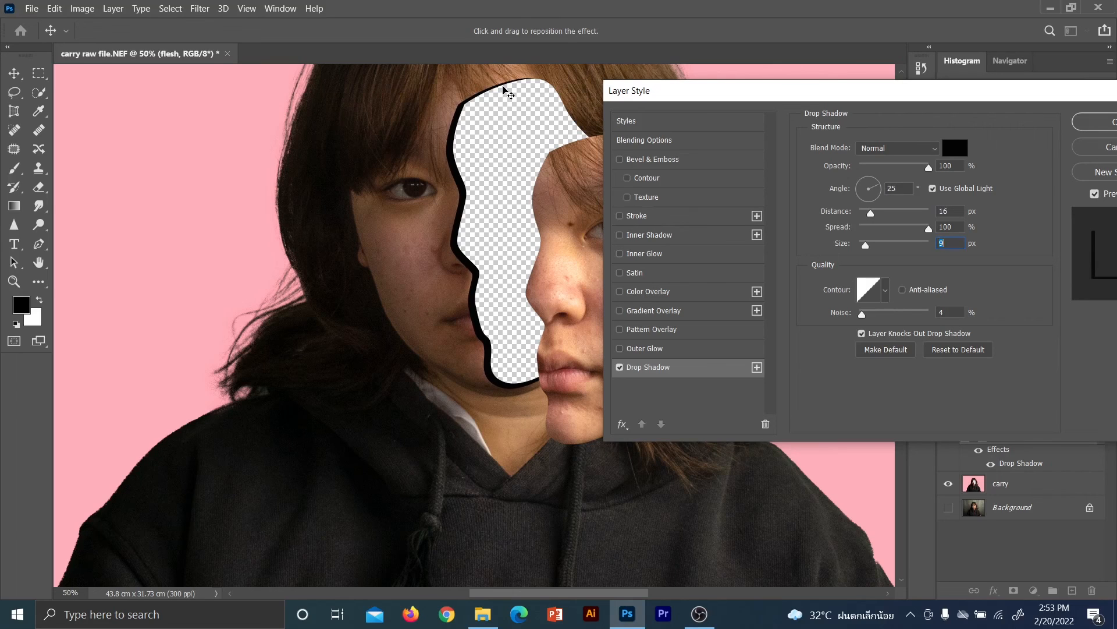
drag(865, 245, 869, 245)
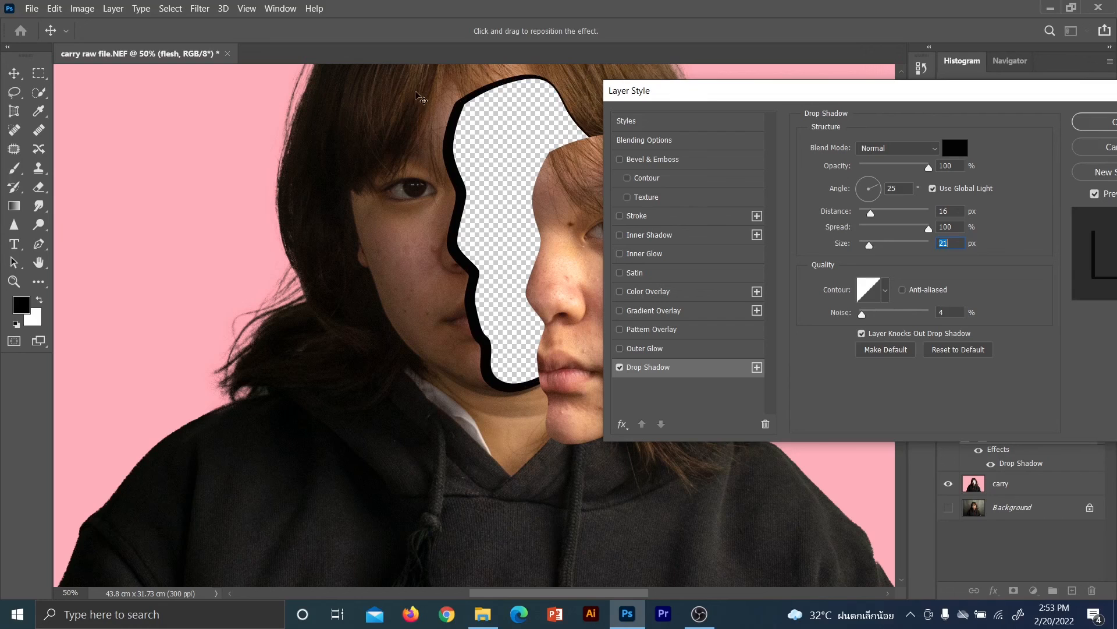
drag(448, 119, 459, 125)
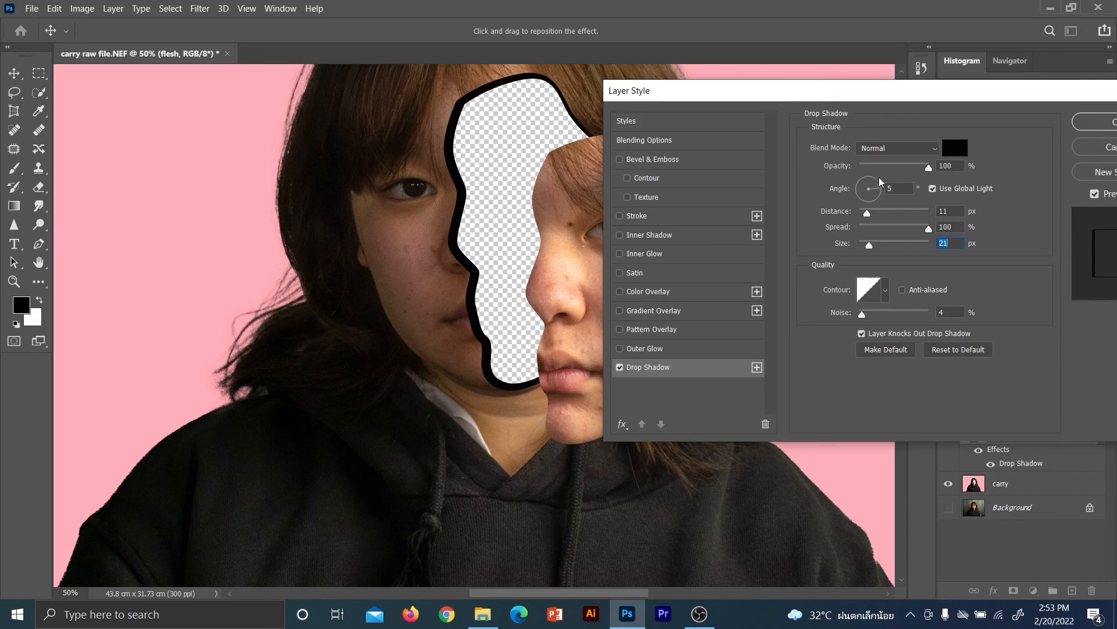
drag(880, 179, 878, 177)
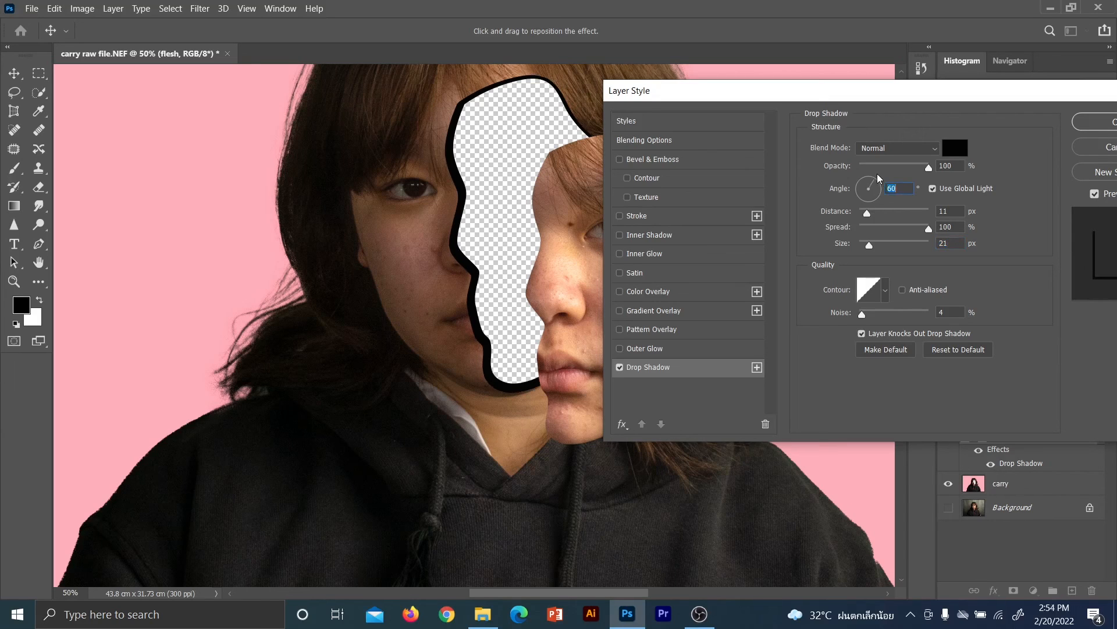
drag(869, 245, 868, 244)
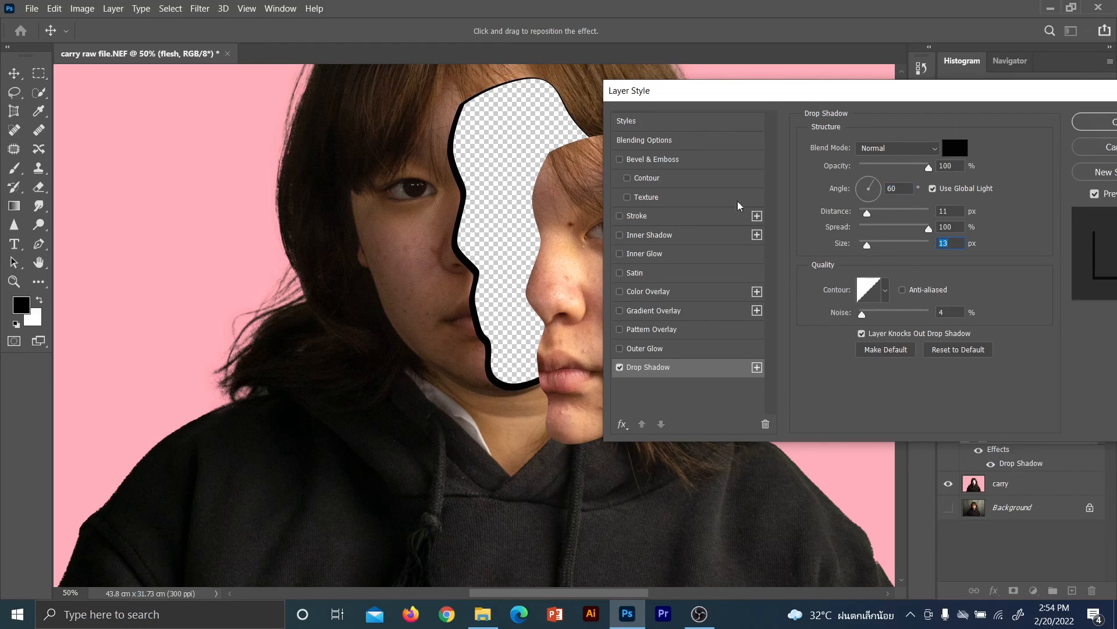
drag(460, 131, 461, 130)
key(Up)
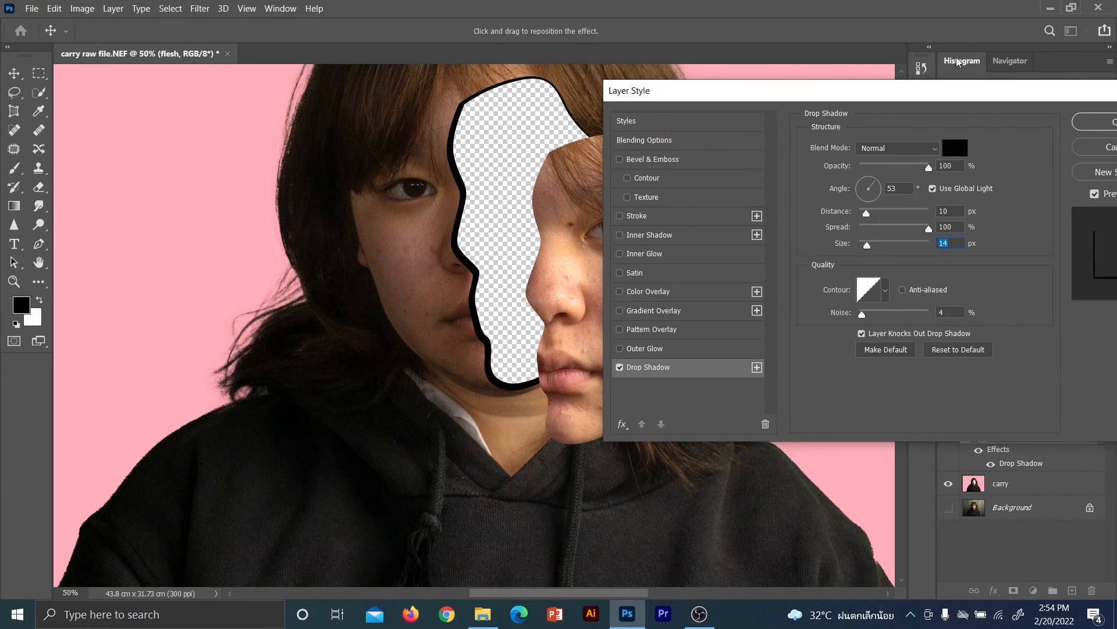
- Set the drop shadow color to salmon skin tone #dc967f, dismissing the Outbyte PC Repair pop-up
drag(930, 96, 947, 68)
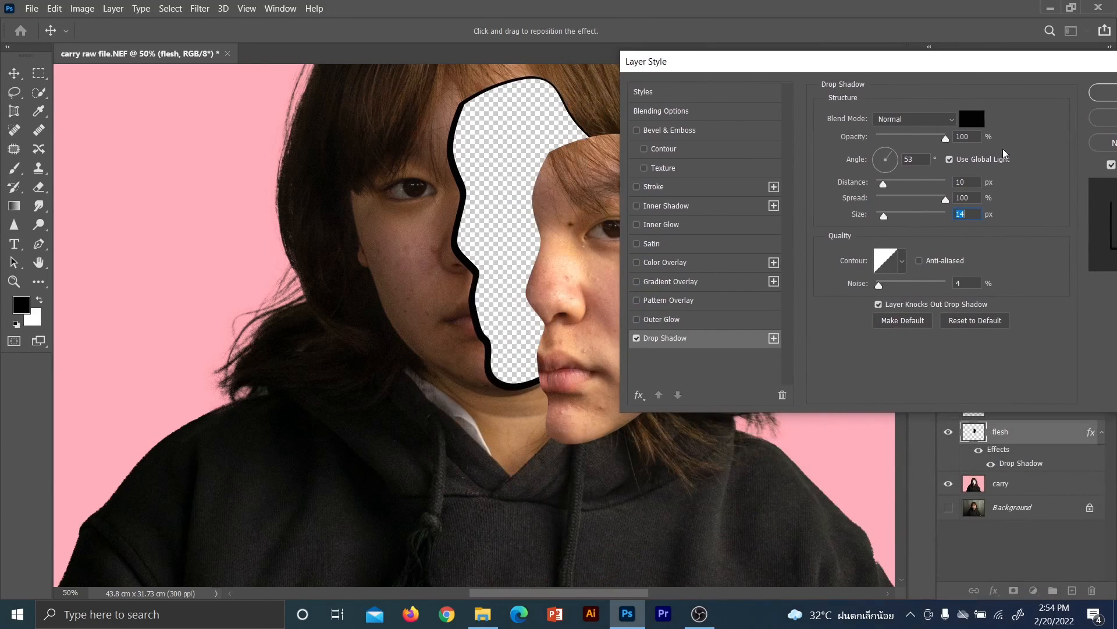
click(972, 119)
click(590, 160)
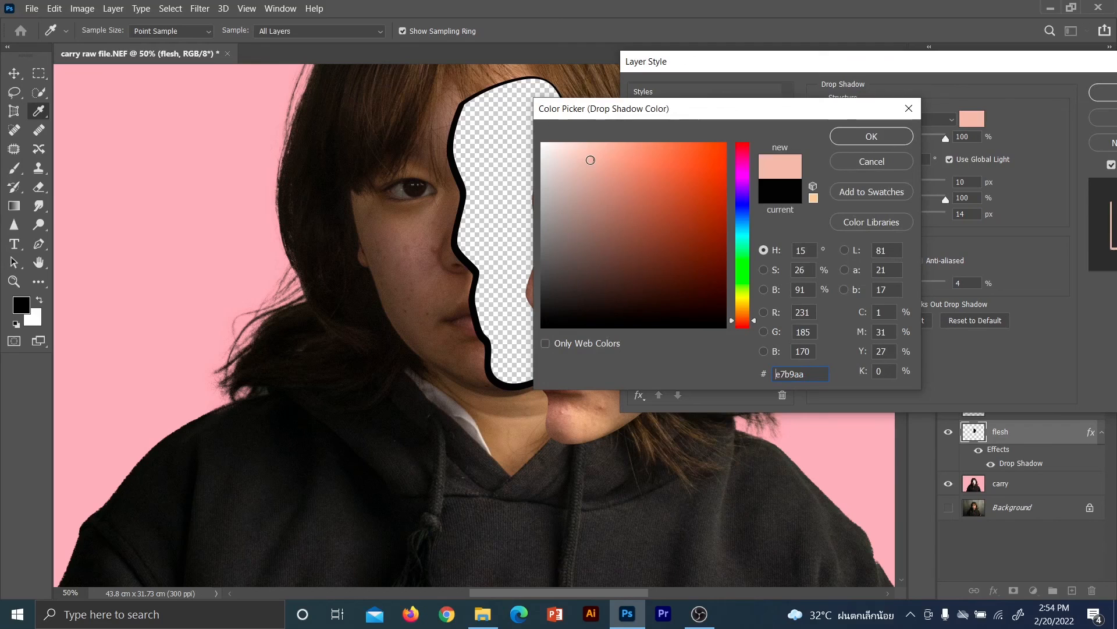
mouse_move(590, 160)
mouse_down()
mouse_move(608, 150)
mouse_move(611, 166)
mouse_up()
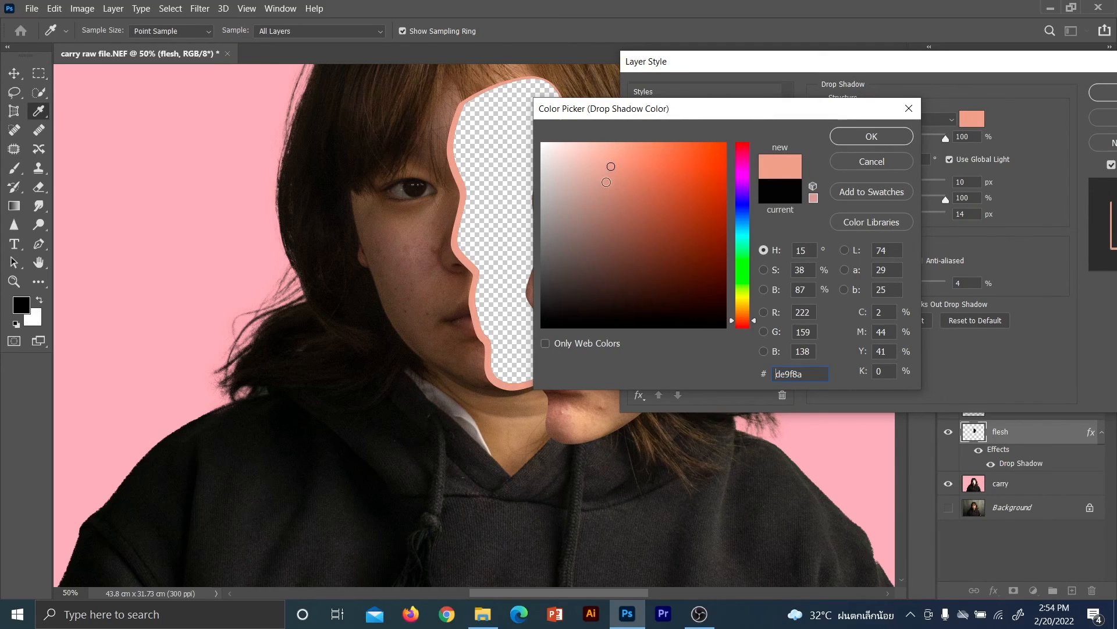
click(607, 183)
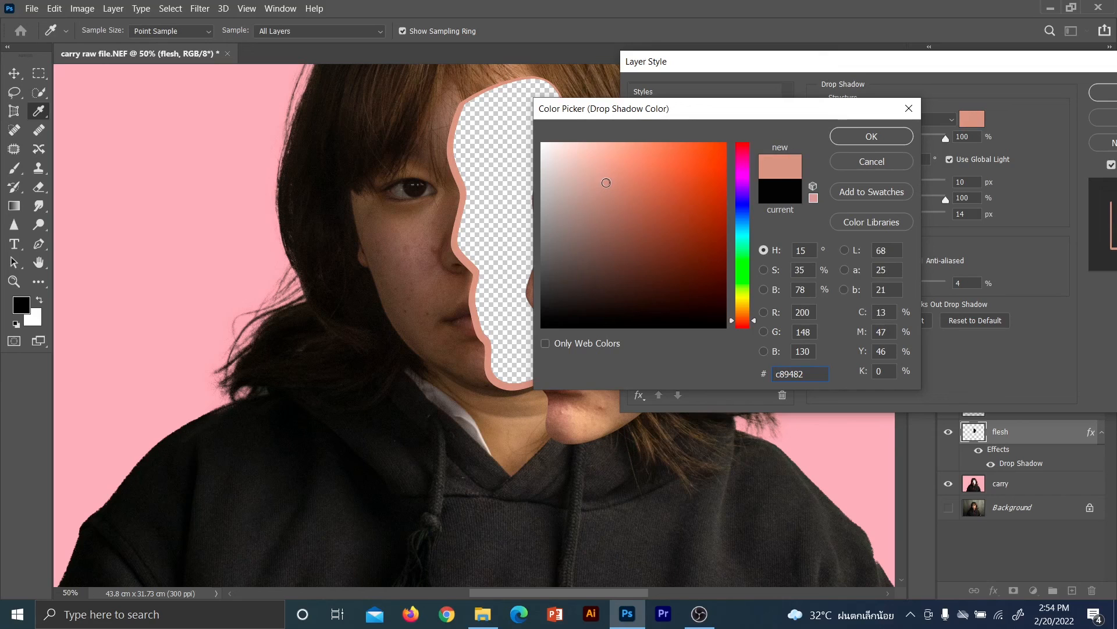
mouse_move(606, 183)
mouse_down()
mouse_move(612, 165)
mouse_move(610, 190)
mouse_up()
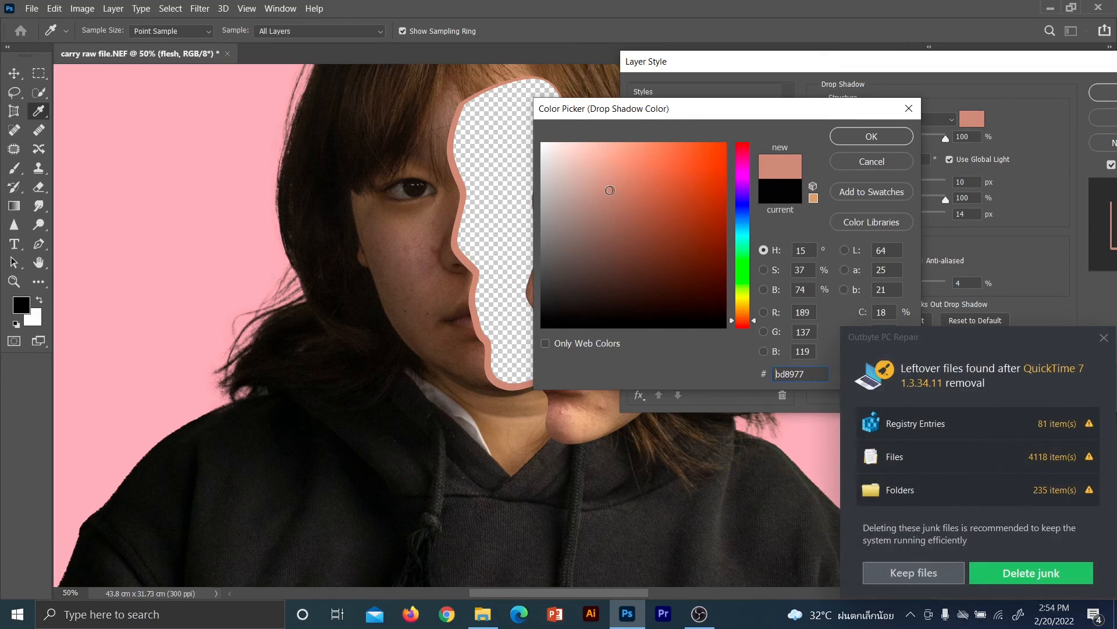
click(1104, 337)
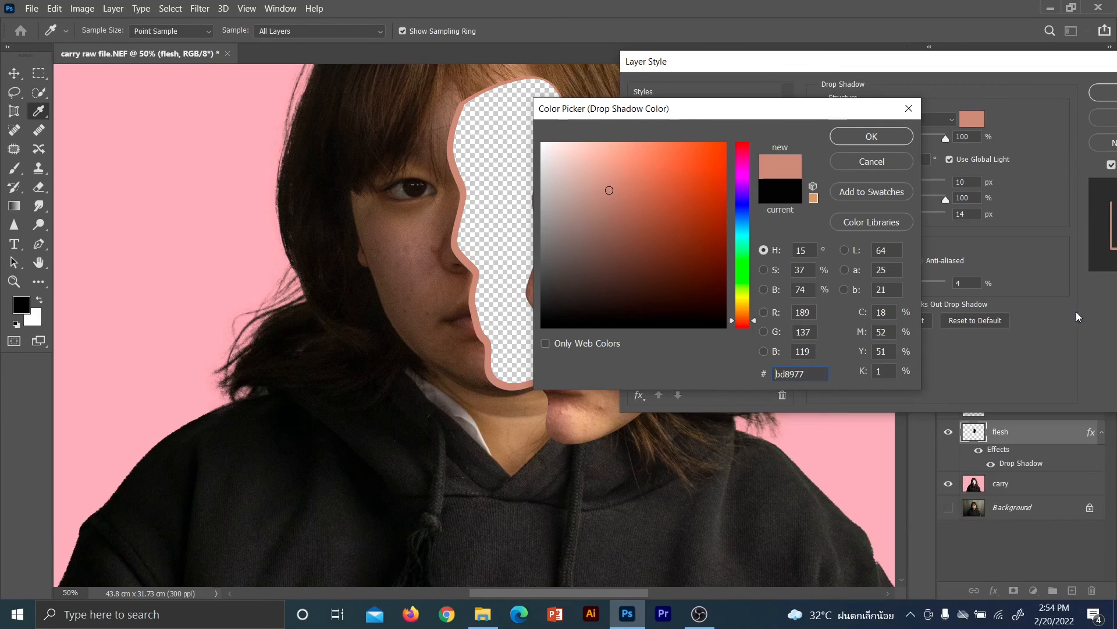
mouse_move(617, 172)
mouse_down()
mouse_move(617, 160)
mouse_move(626, 170)
mouse_move(649, 146)
mouse_move(625, 144)
mouse_move(621, 167)
mouse_up()
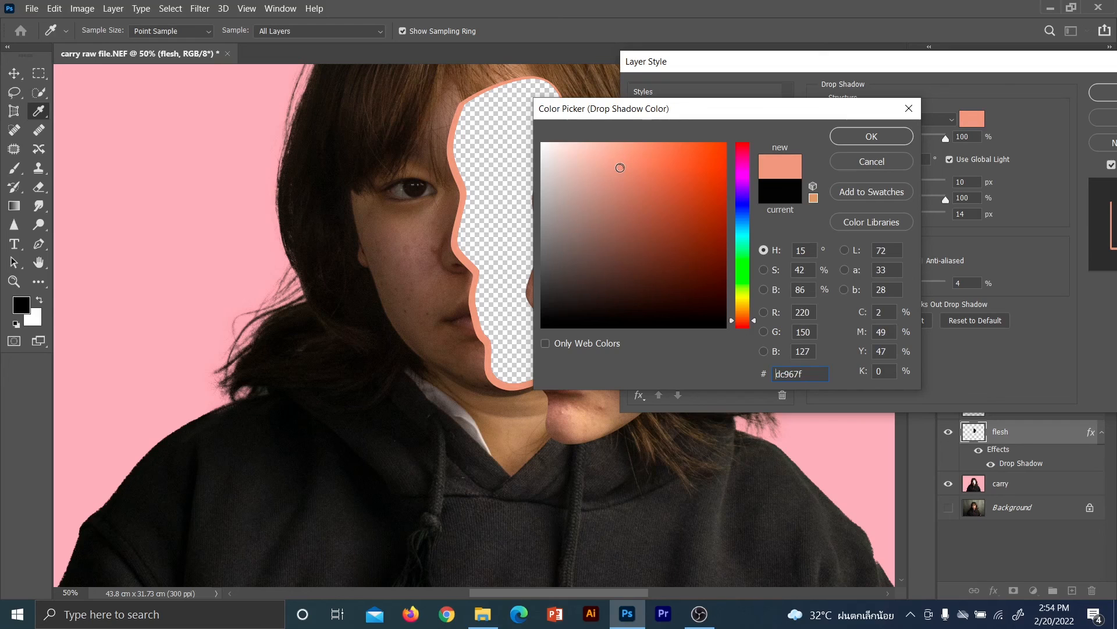
click(882, 137)
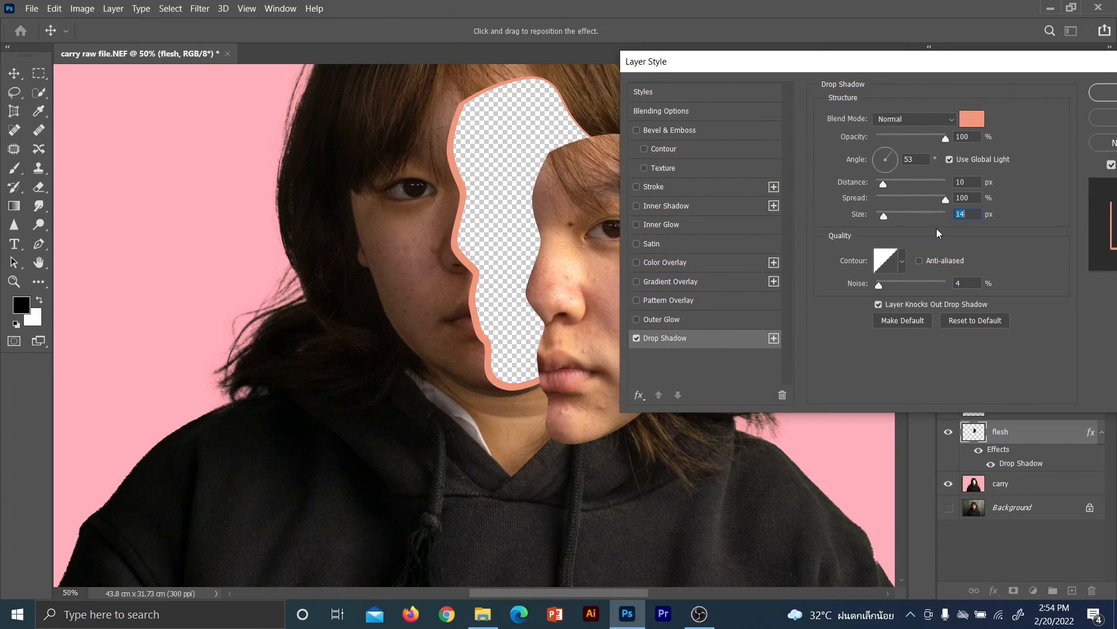
- Set the flesh layer's drop shadow noise to 21% and add a black Multiply inner shadow with 67% opacity and 92 px size
drag(879, 286, 891, 288)
drag(939, 62, 871, 95)
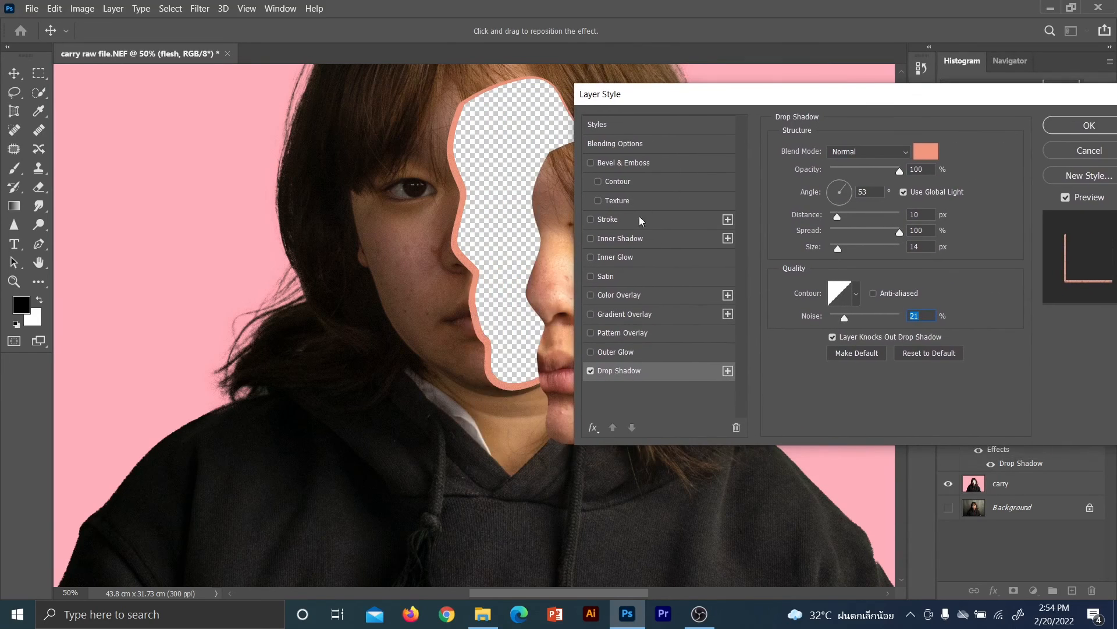
click(590, 240)
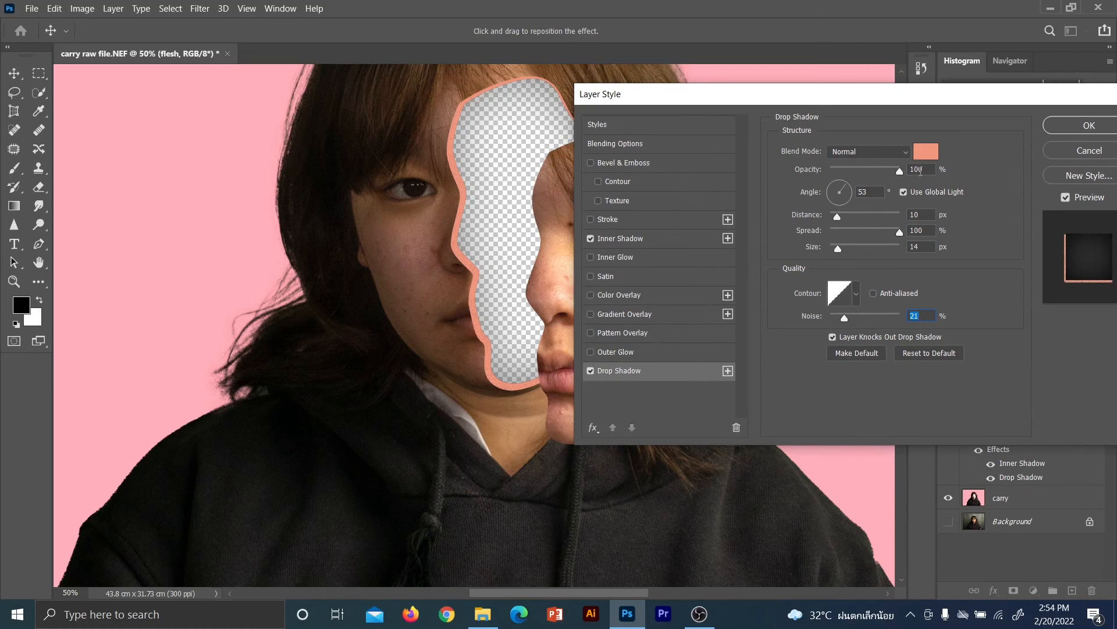
click(643, 240)
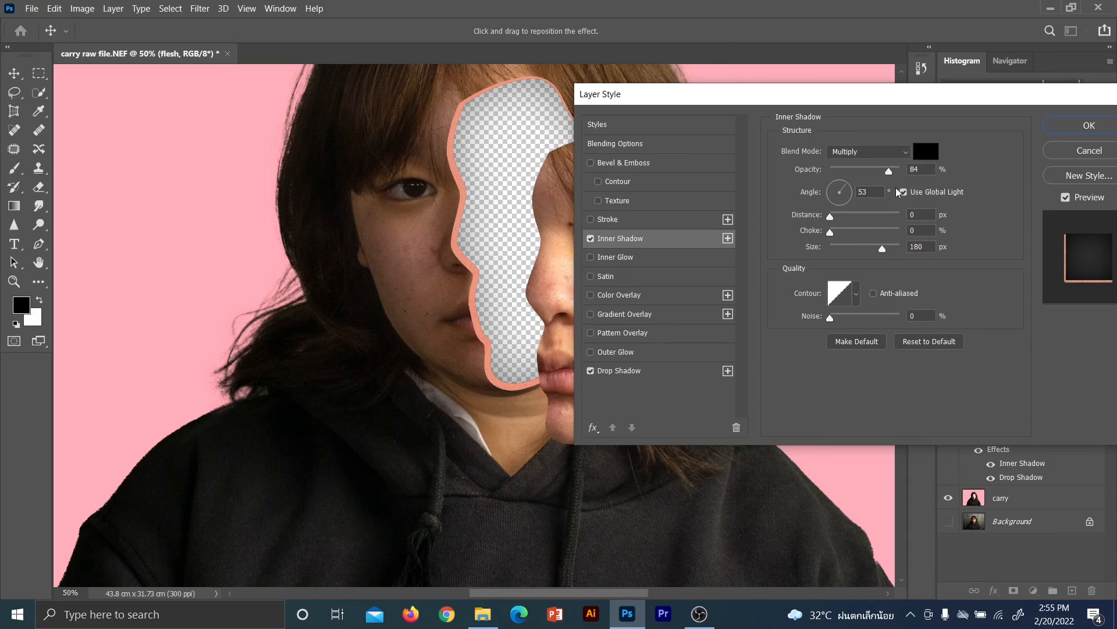
drag(888, 173, 876, 173)
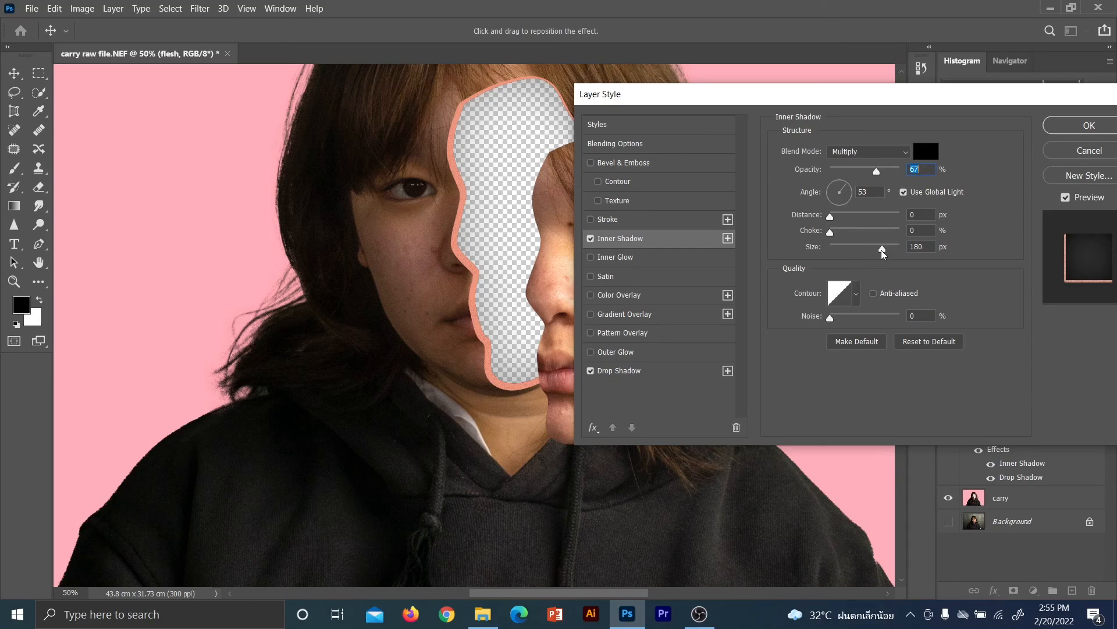
drag(882, 250, 860, 250)
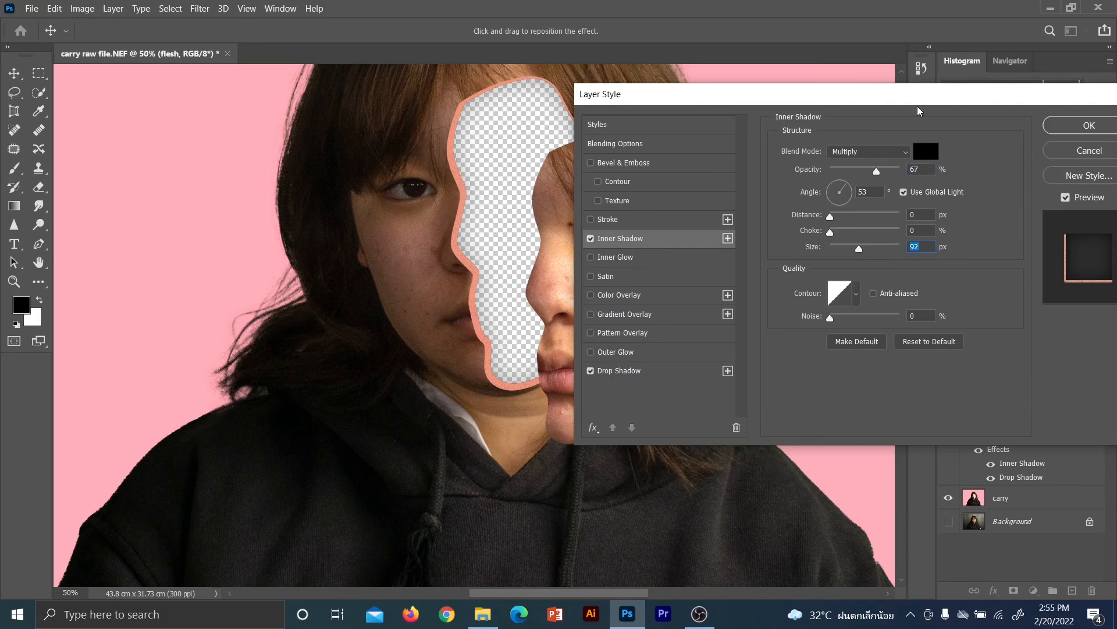
drag(931, 100, 833, 227)
click(988, 251)
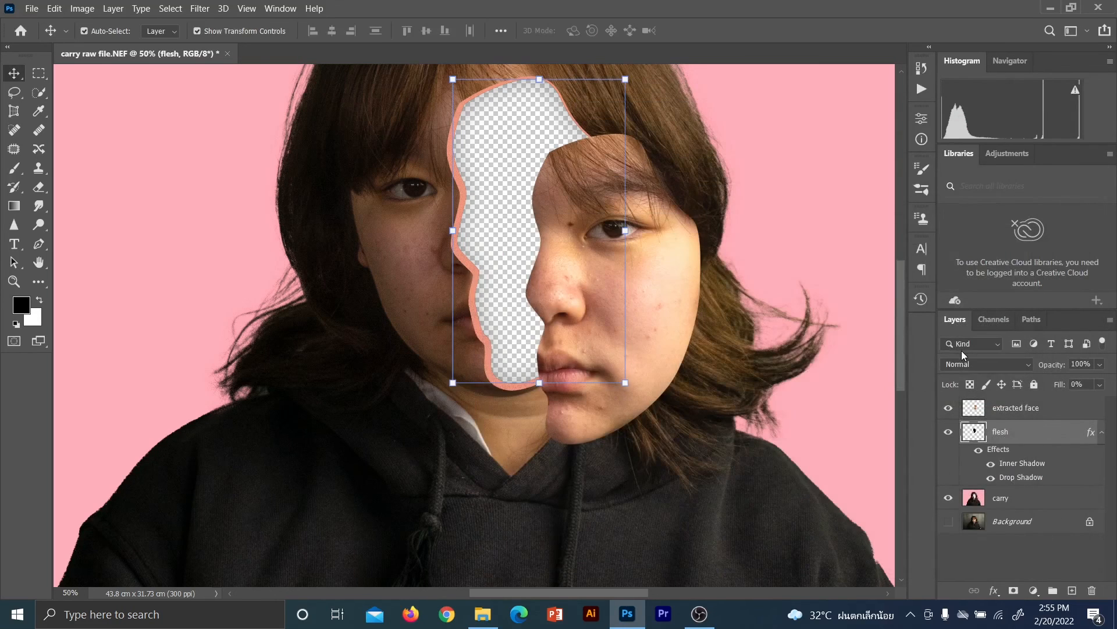
- Add a Solid Color fill layer directly above the flesh layer
click(1007, 564)
click(1023, 437)
click(1024, 571)
click(1034, 438)
scroll(992, 587, up, 1)
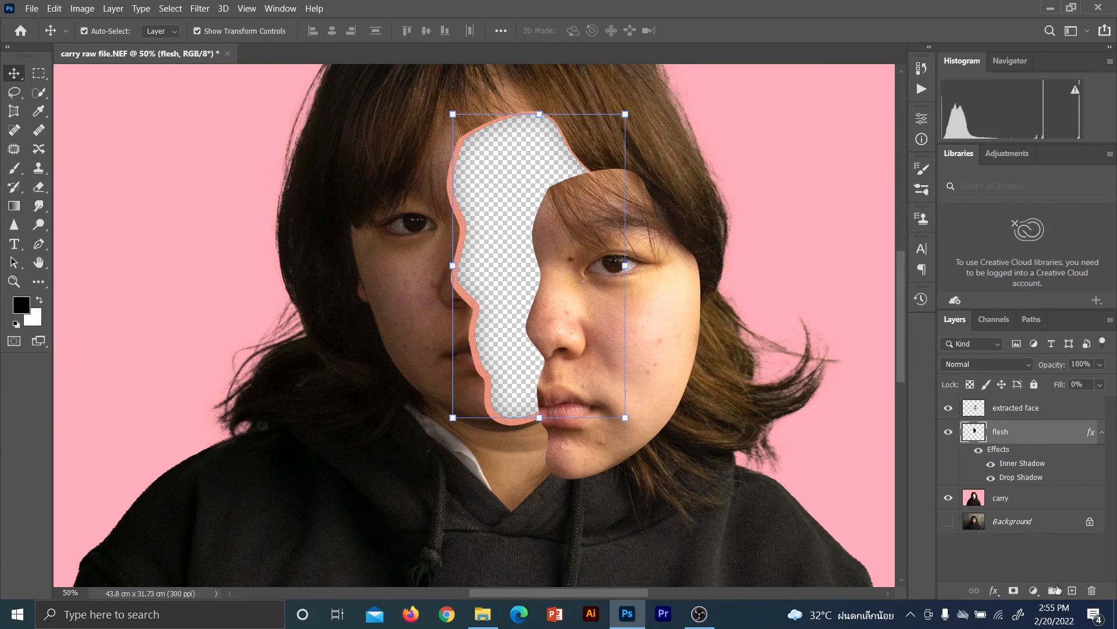
click(1034, 591)
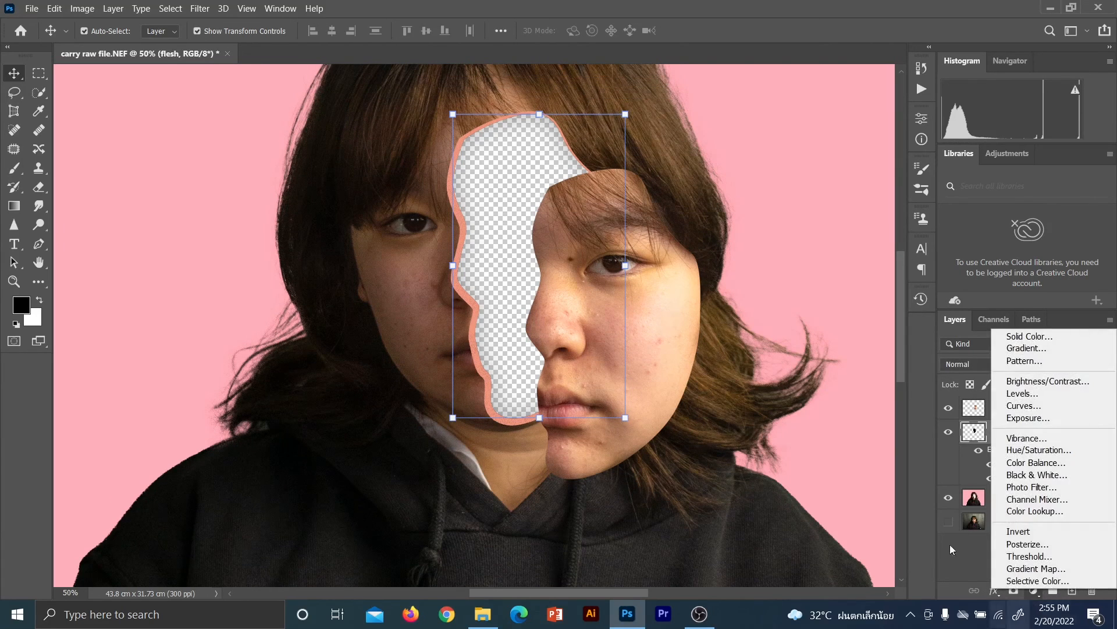
click(1048, 341)
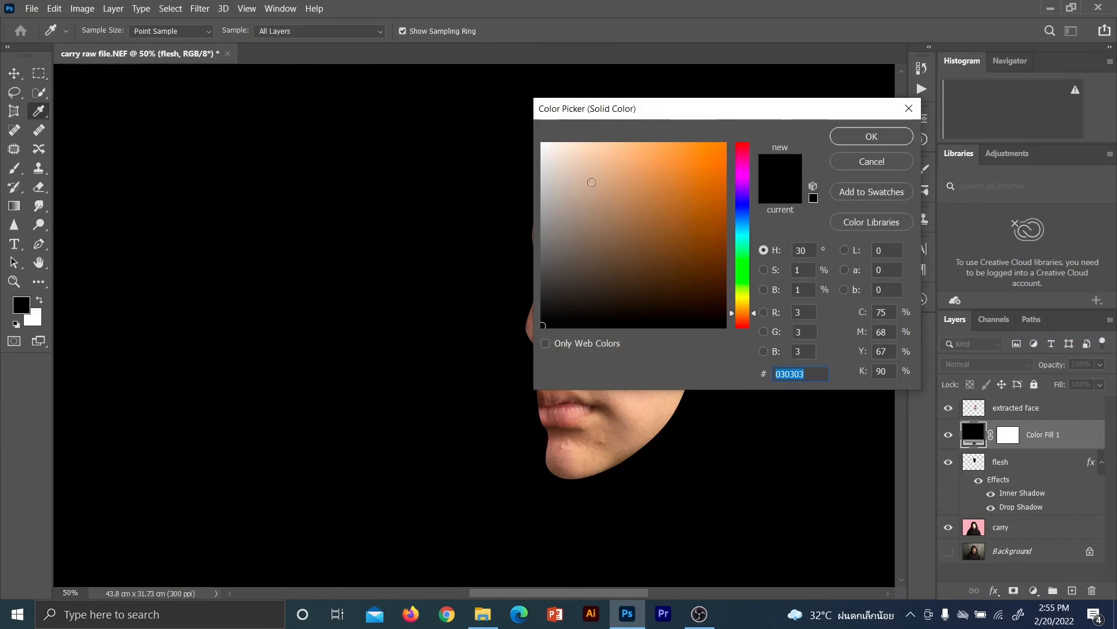
- Choose a medium brown skin tone as the color of the solid fill layer
click(572, 160)
click(624, 170)
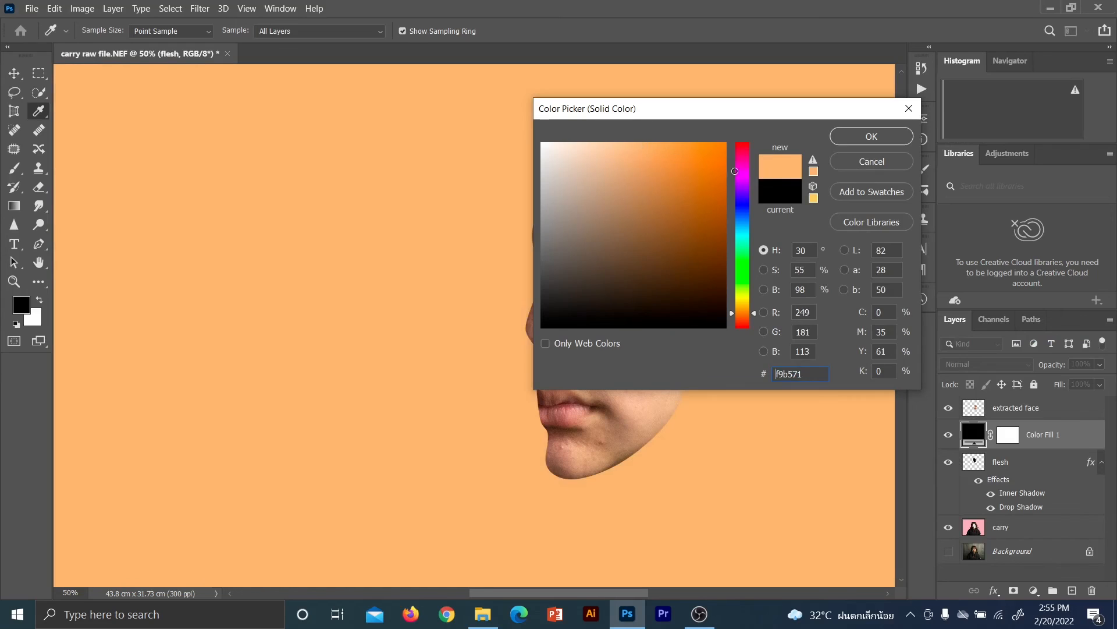
click(661, 149)
click(647, 149)
click(745, 325)
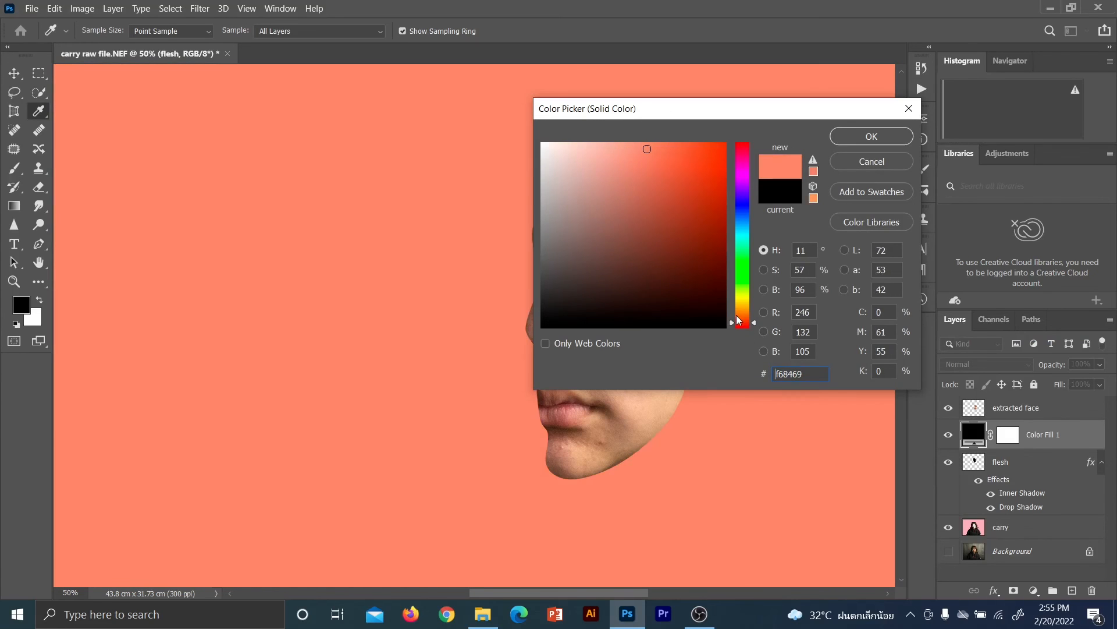
click(743, 320)
click(630, 150)
click(623, 169)
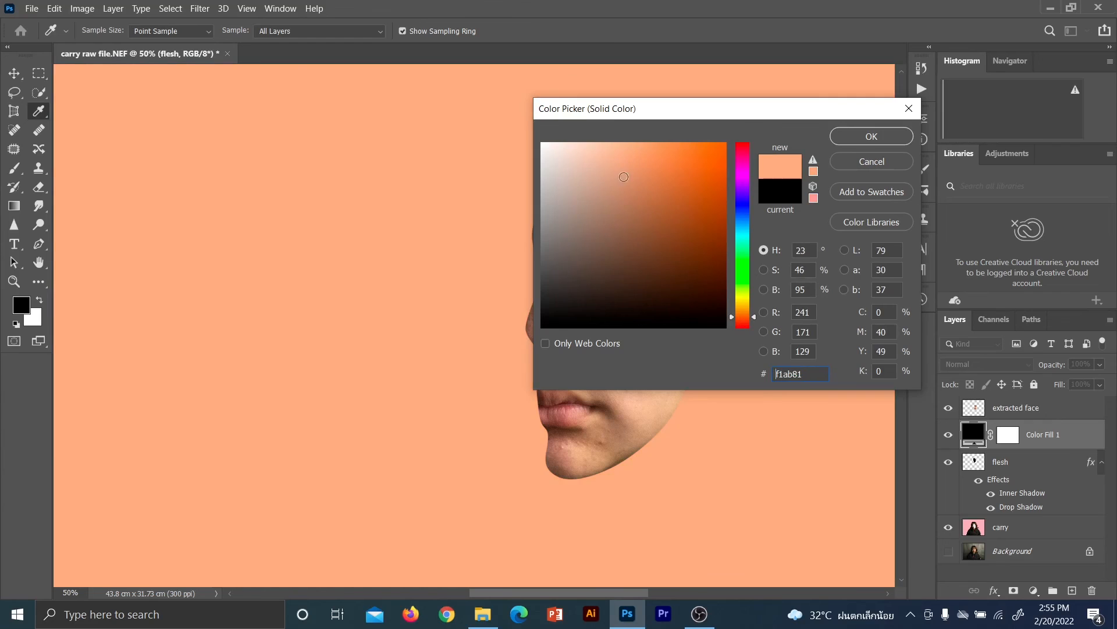
drag(624, 201, 623, 215)
click(836, 139)
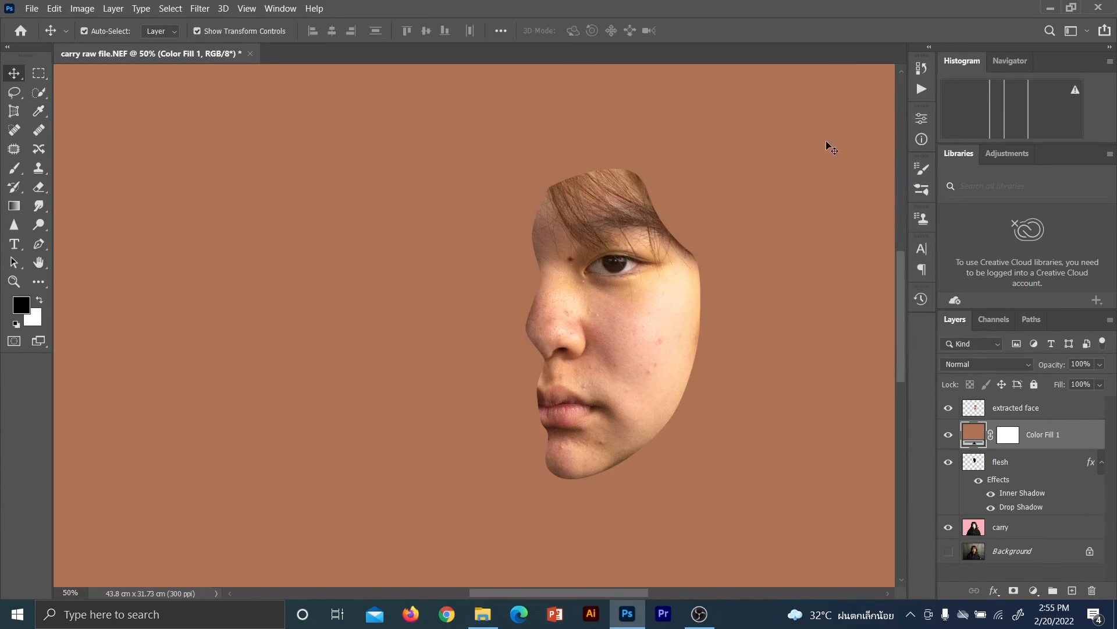
- Move the brown color fill layer below the carry layer so it fills only the hole in the face
drag(1071, 447, 1048, 539)
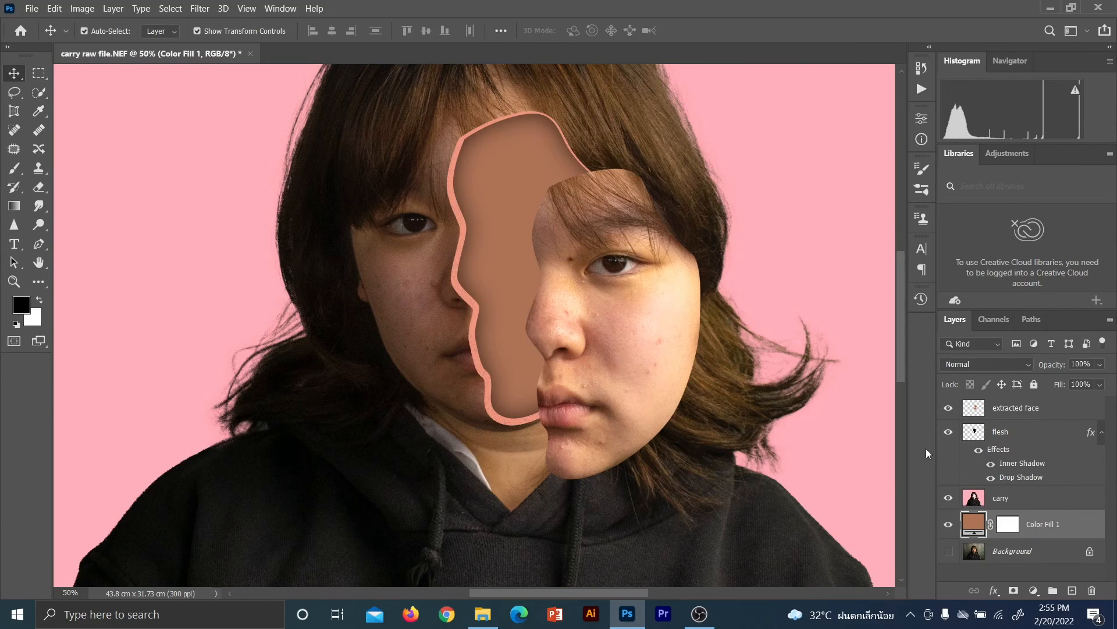
scroll(746, 475, up, 3)
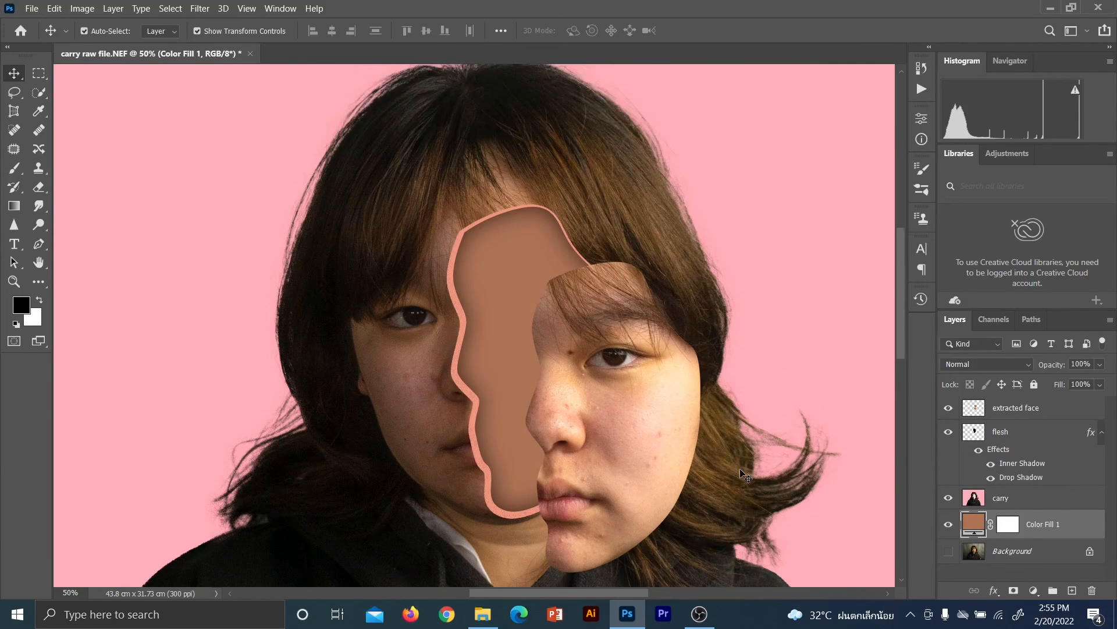
scroll(745, 472, down, 1)
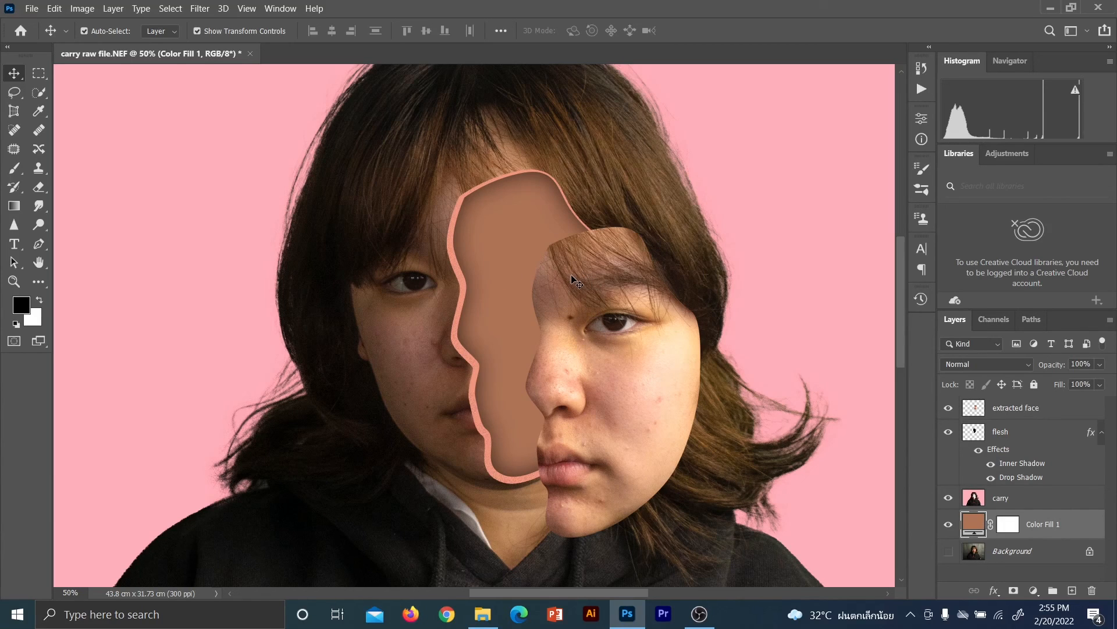
key(ctrl+minus)
- Add a drop shadow to the extracted face layer
click(1019, 413)
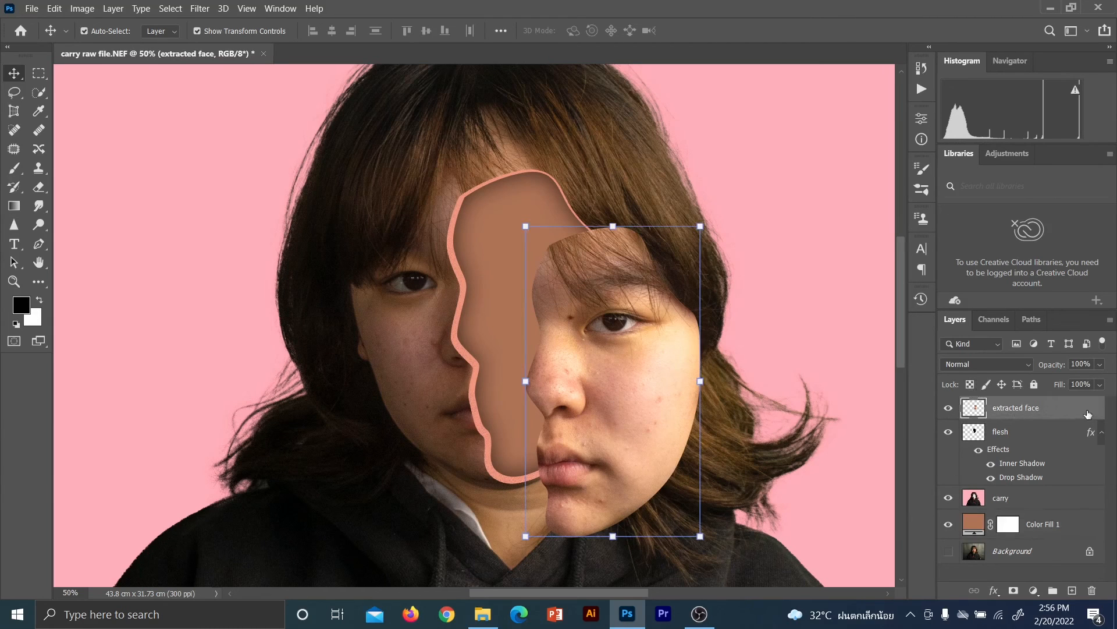
double_click(1087, 413)
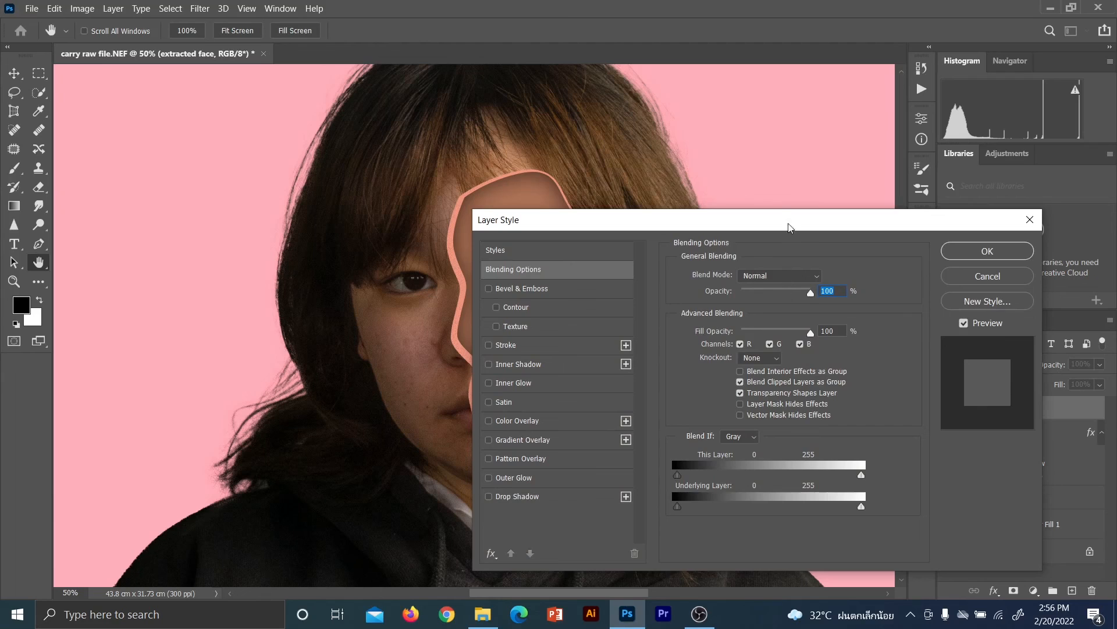
drag(788, 227, 781, 128)
click(489, 399)
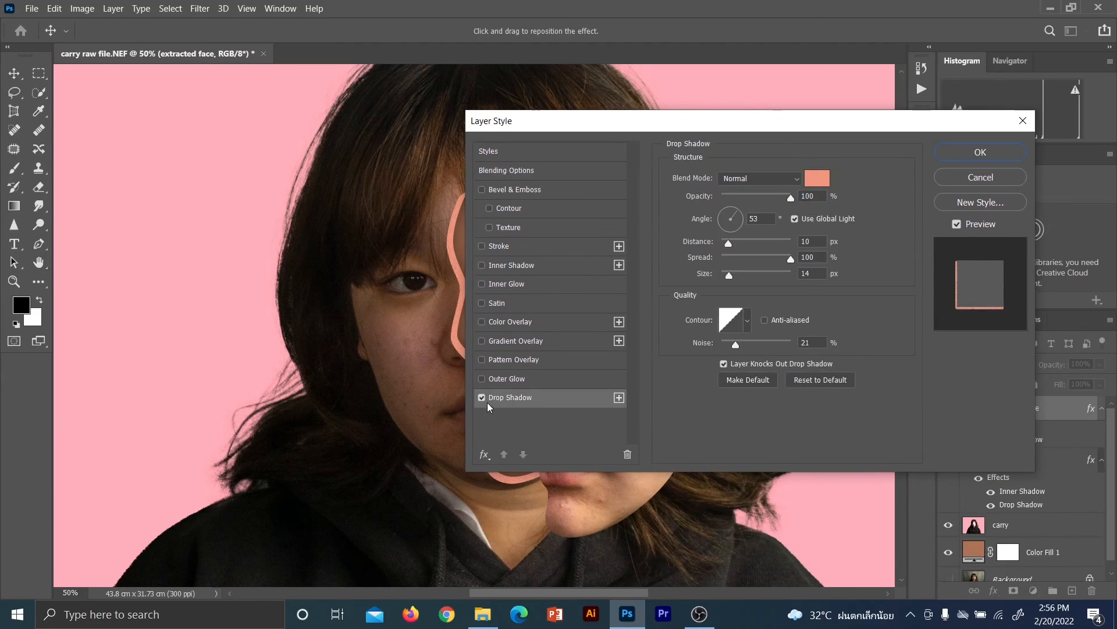
drag(673, 118, 901, 75)
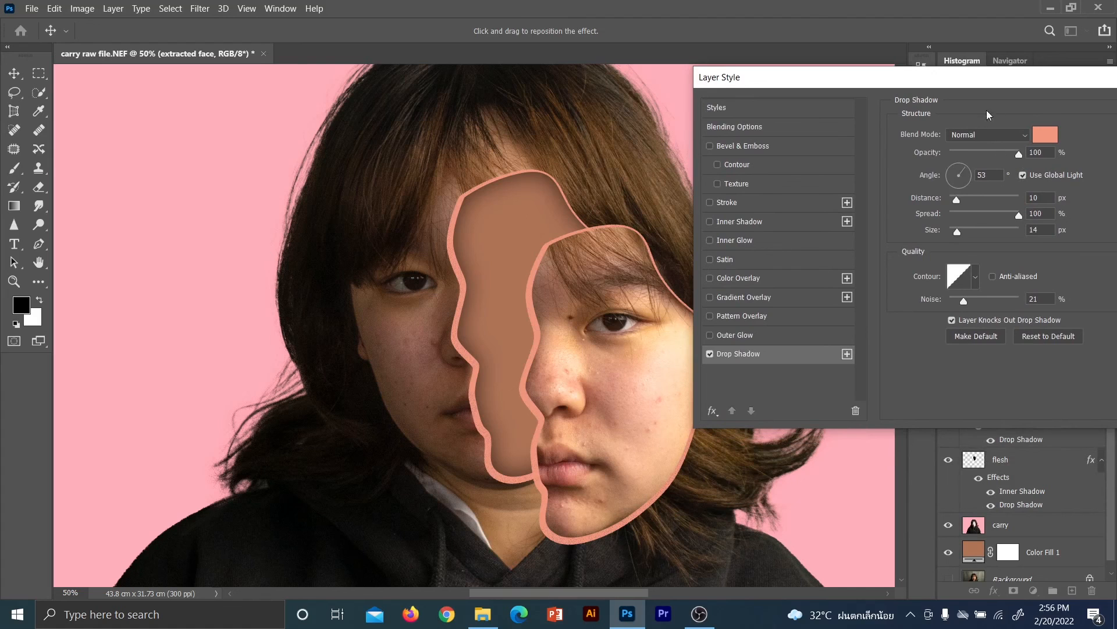
click(710, 354)
click(737, 354)
- Set the extracted face's drop shadow color to near-black #020202
click(1045, 135)
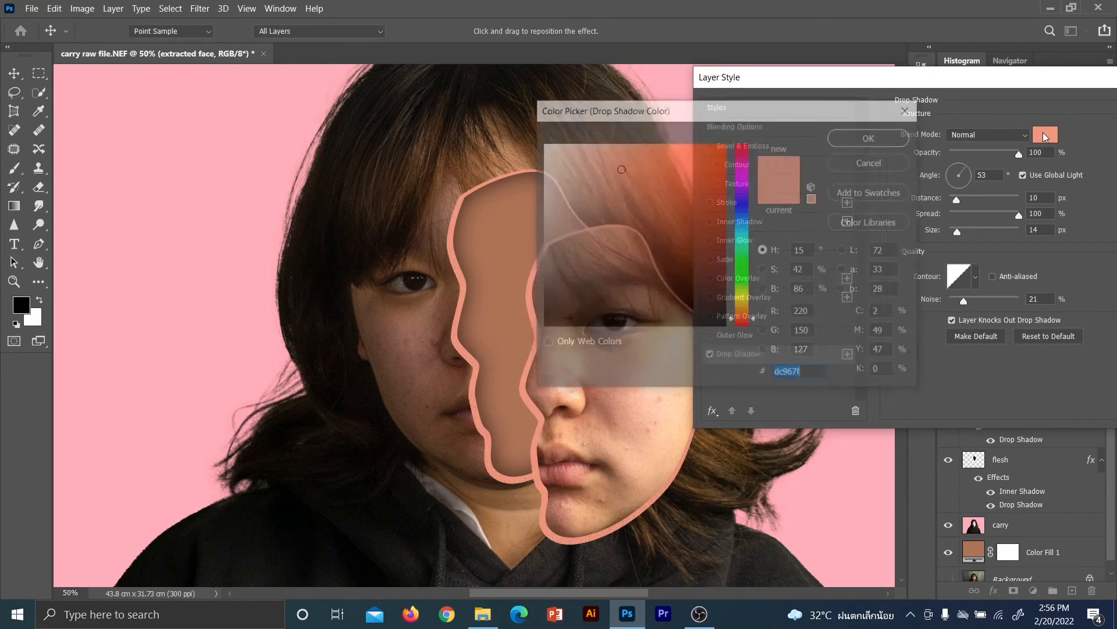
click(547, 289)
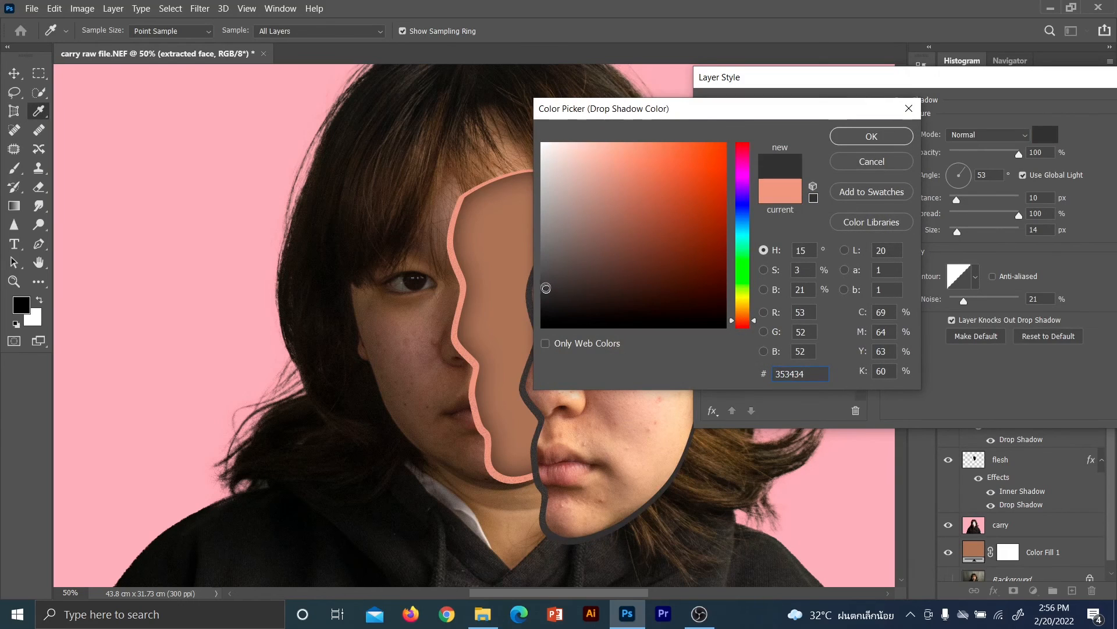
click(543, 323)
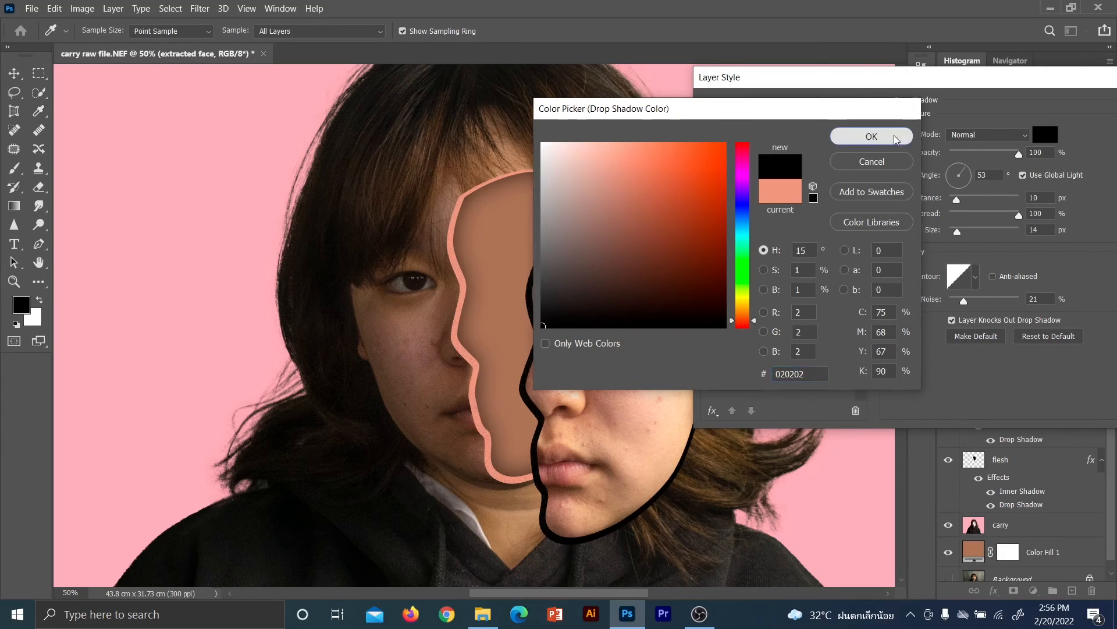
click(890, 138)
- Try the Multiply, Lighten and Screen blend modes on the extracted face's drop shadow, and return it to Normal
click(1014, 135)
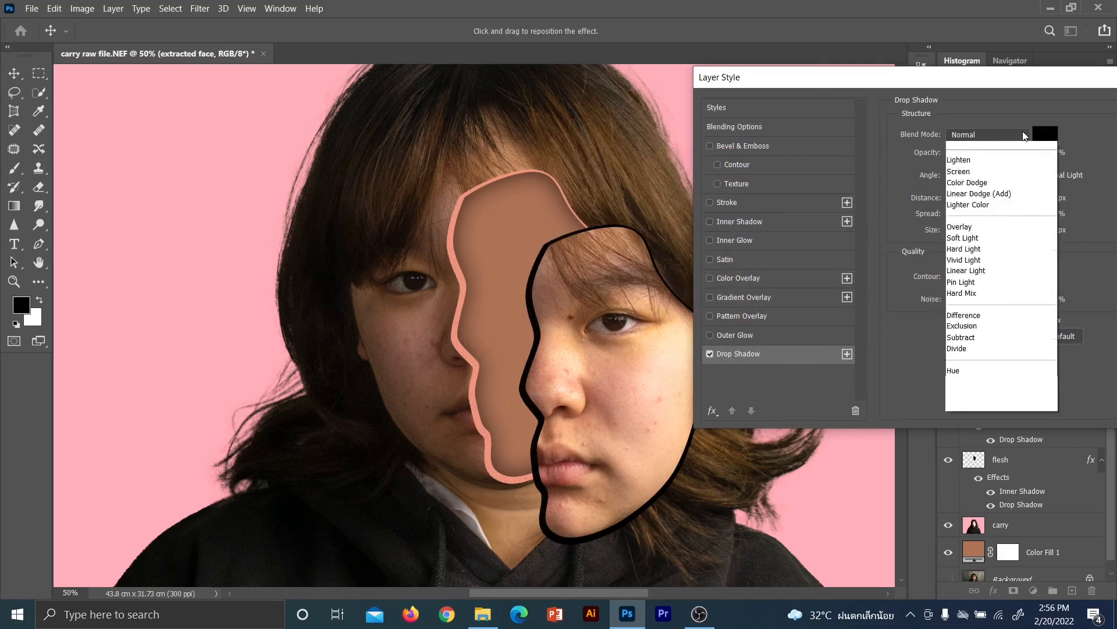
click(971, 197)
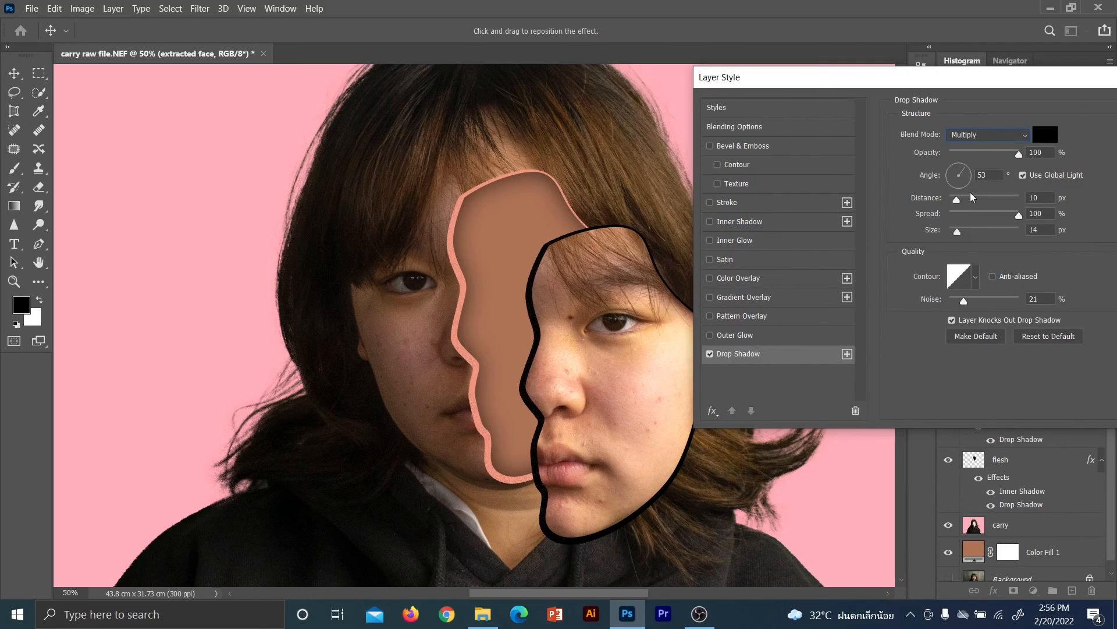
click(1010, 135)
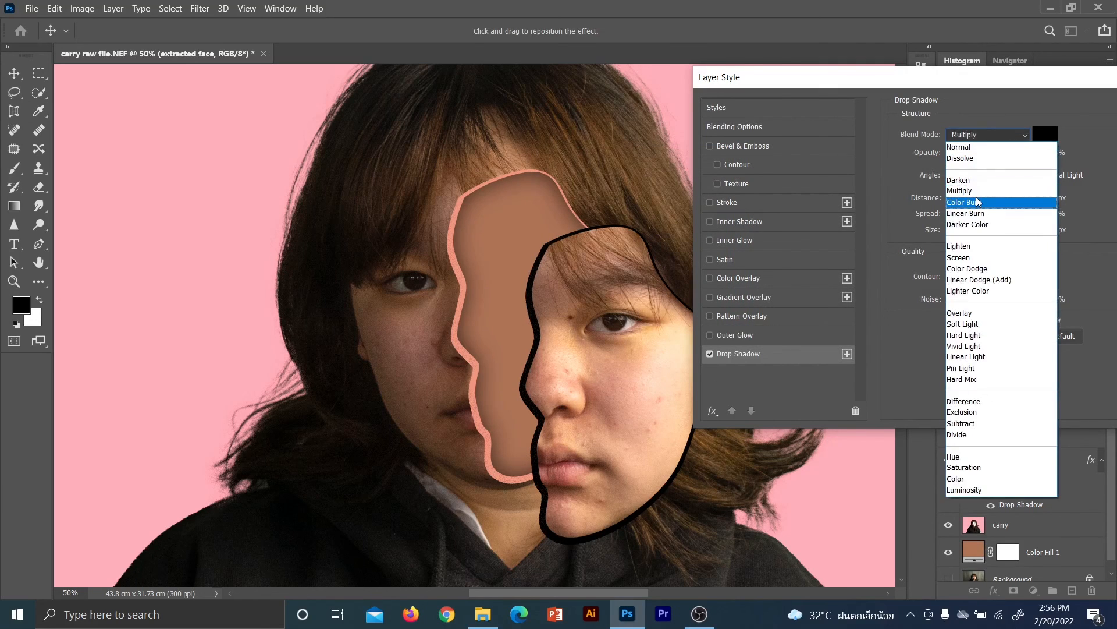
click(972, 248)
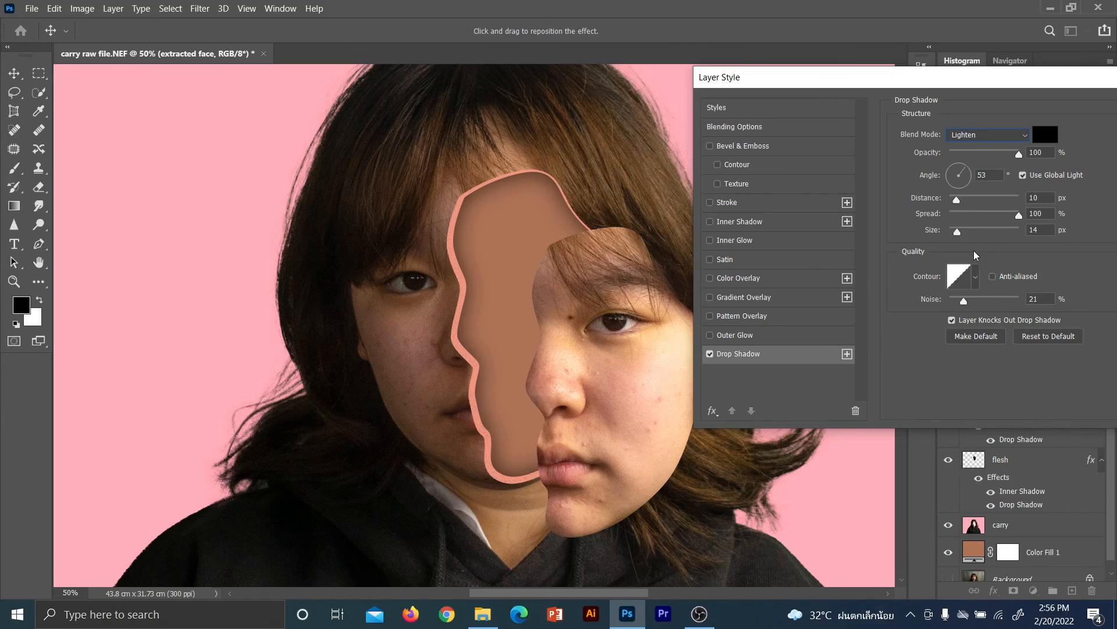
click(995, 136)
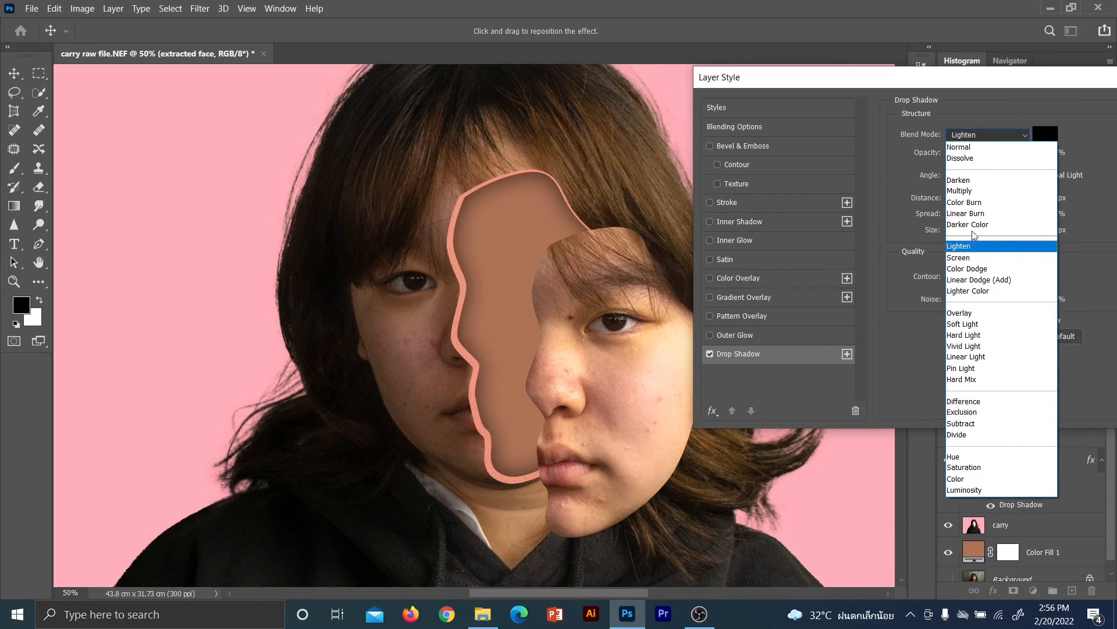
click(969, 256)
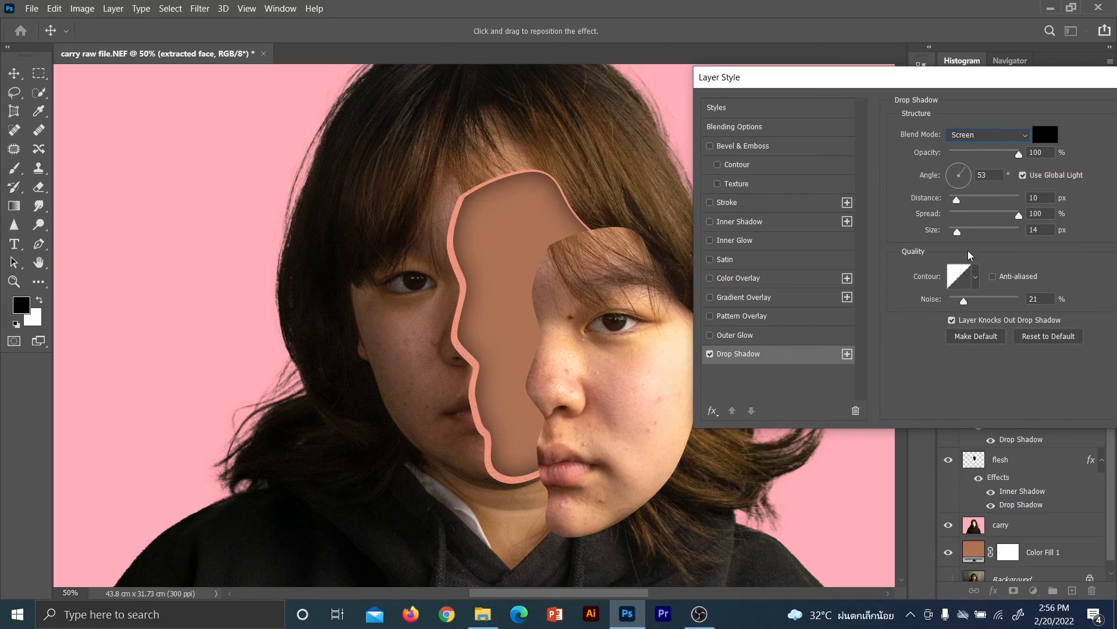
drag(1005, 86, 1011, 72)
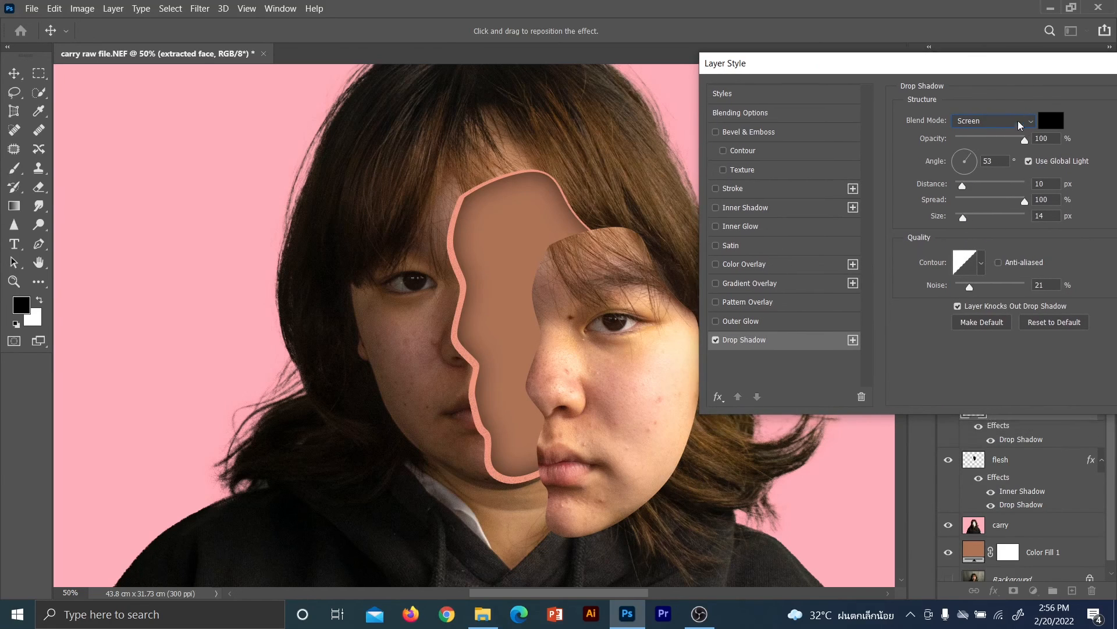
click(999, 121)
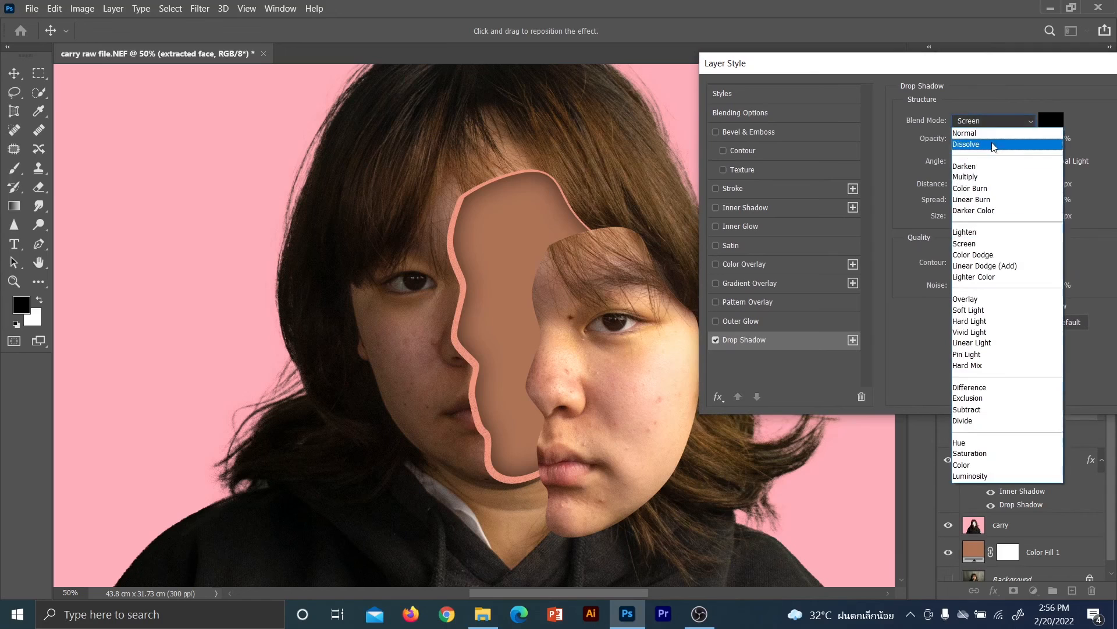
click(979, 134)
- Soften the extracted face's drop shadow to 55% opacity, 23 px distance, 58% spread, 8 px size and 0% noise
drag(998, 141, 1027, 141)
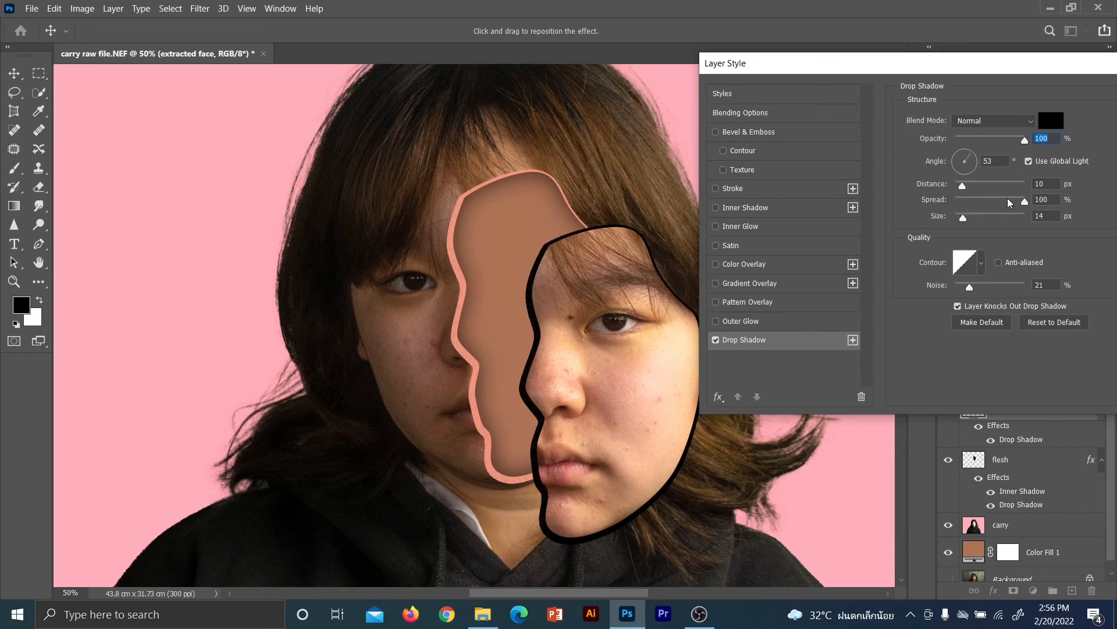
drag(1010, 202, 962, 220)
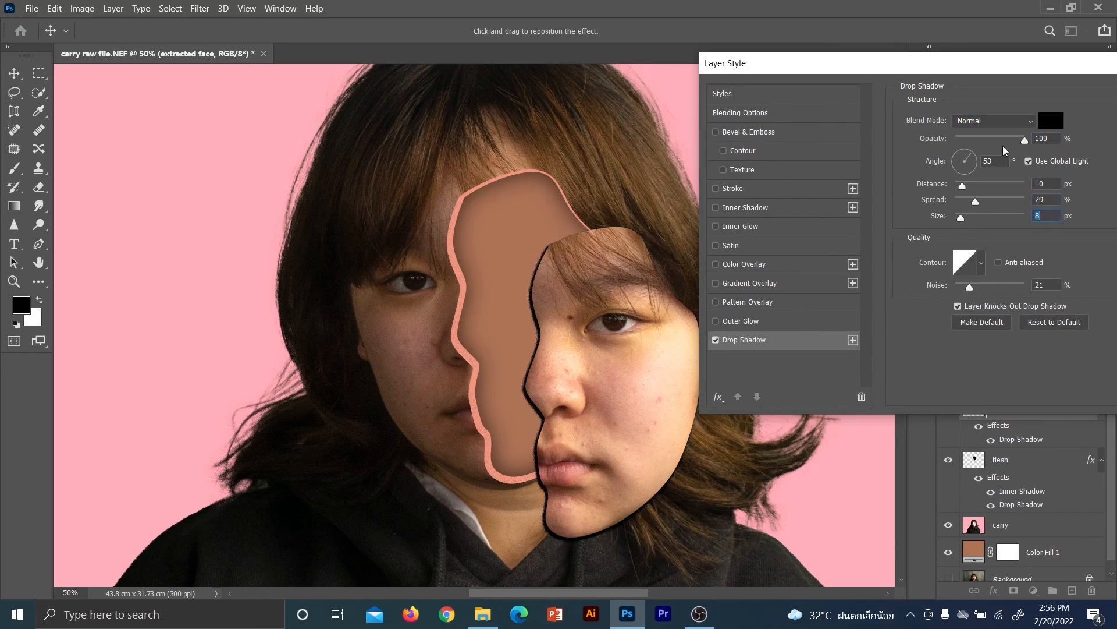
drag(1022, 140, 994, 143)
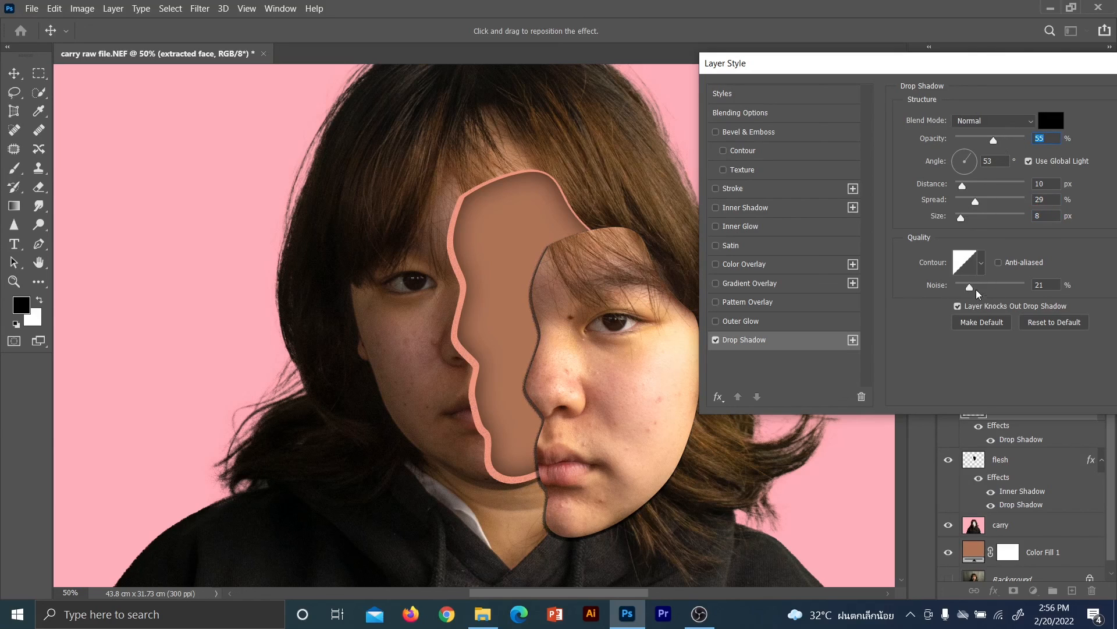
drag(977, 290, 953, 289)
mouse_move(979, 204)
mouse_down()
mouse_move(997, 205)
mouse_move(973, 188)
mouse_up()
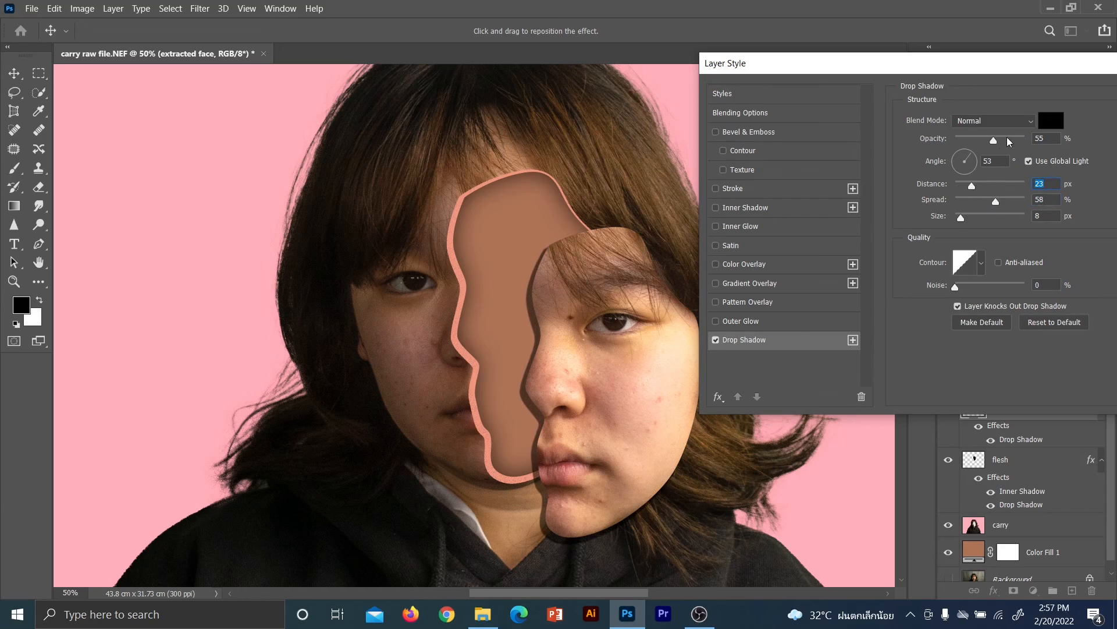
- Lower the extracted face's drop shadow opacity to 44%, apply the layer style and deselect the layer
drag(992, 140, 986, 139)
drag(1005, 65, 944, 96)
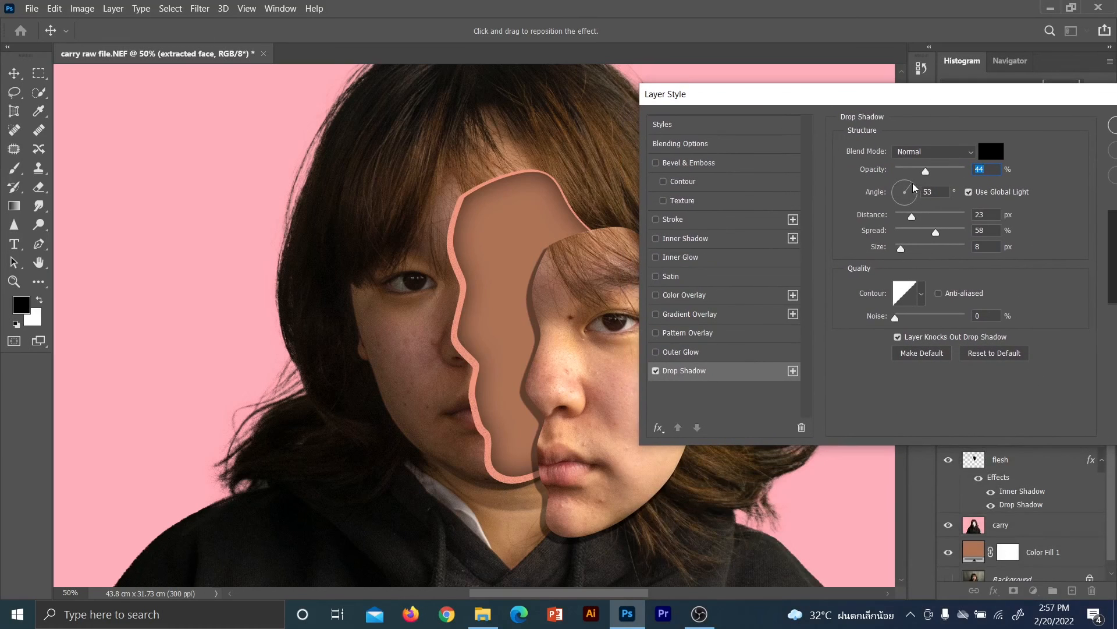
key(Tab)
drag(903, 95, 745, 99)
click(998, 137)
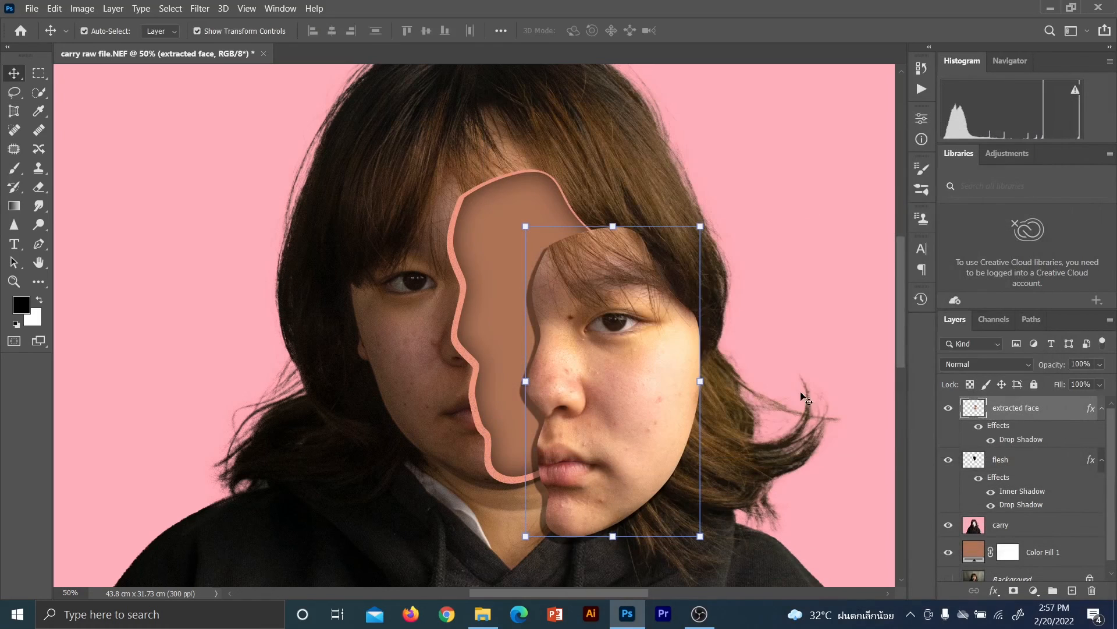
key(ctrl+minus)
key(ctrl+minus)
key(ctrl+minus)
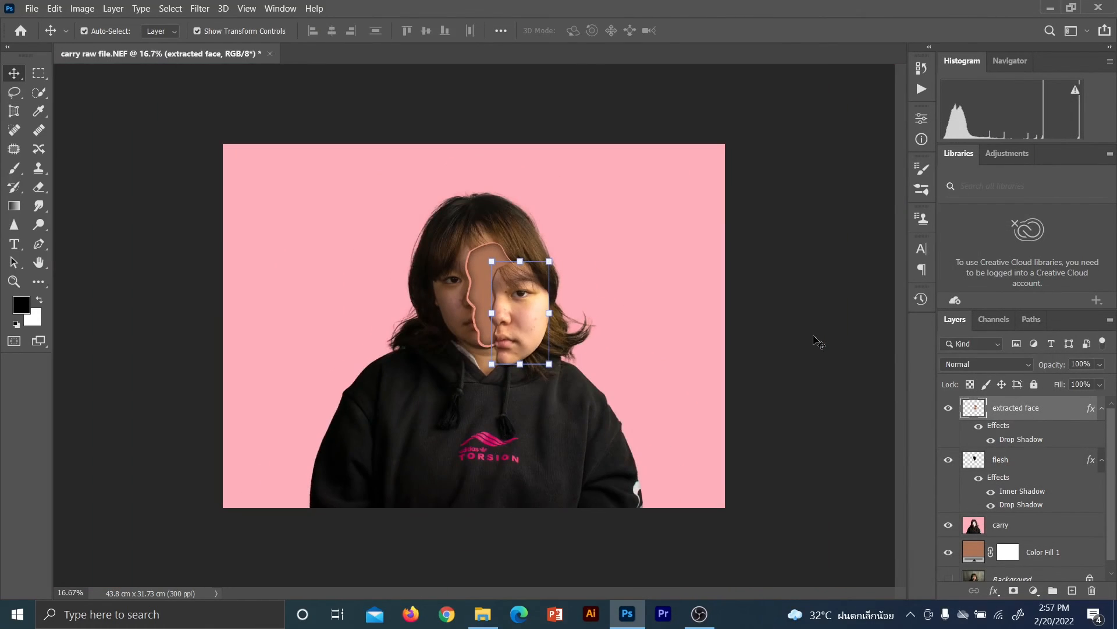
ctrl+click(818, 355)
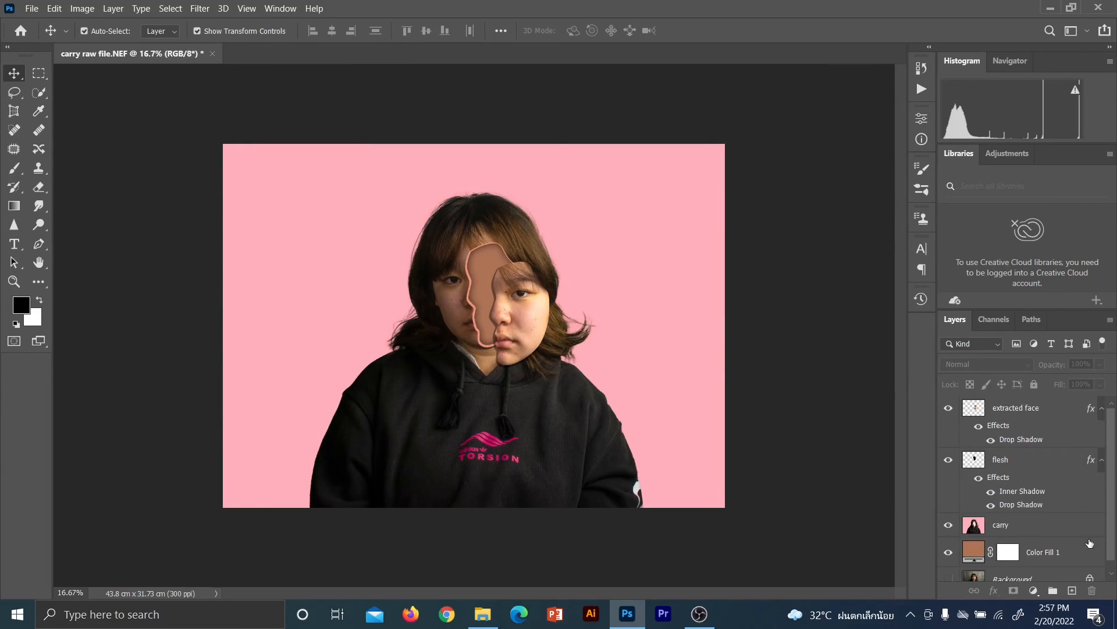
- Open the rose flower sunflower border PNG from the "things for enya" folder as a separate document and select its contents
drag(1113, 513, 1111, 536)
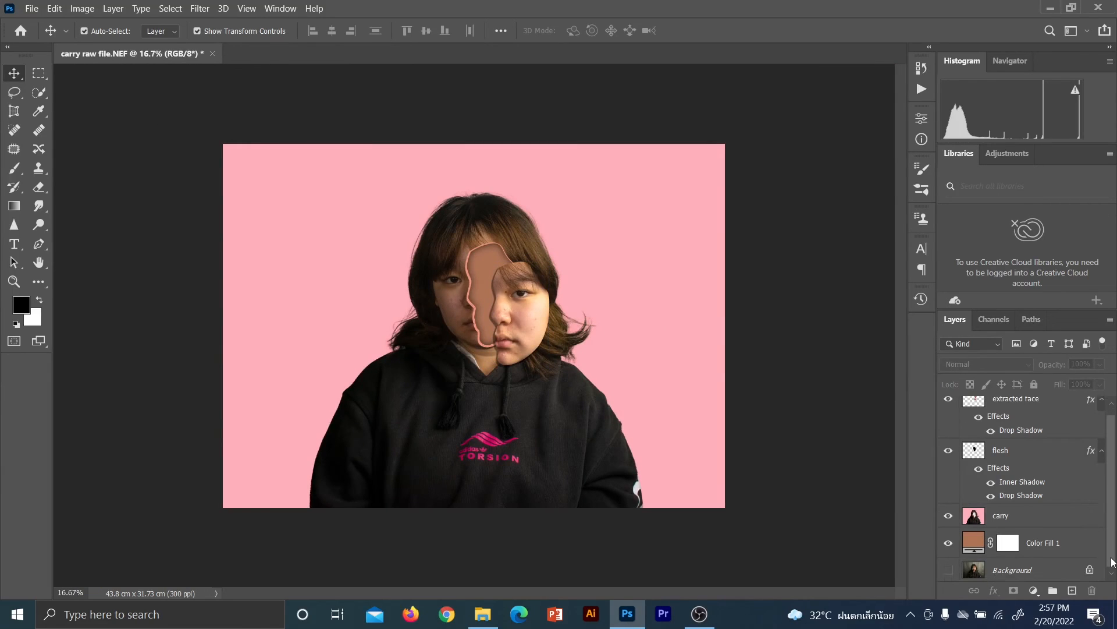
click(482, 614)
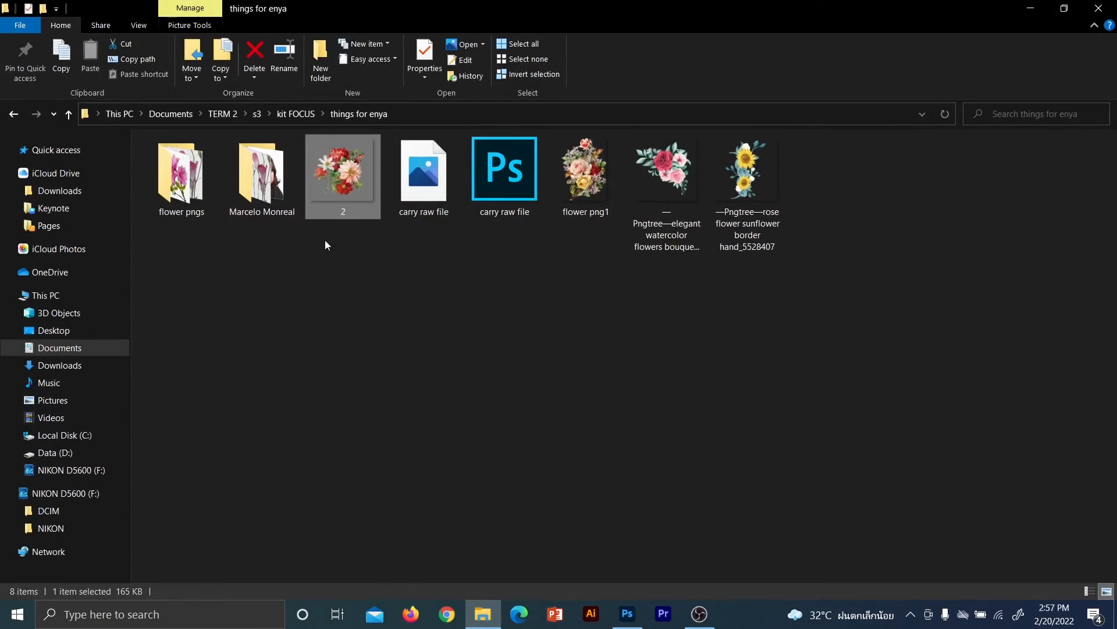
click(395, 291)
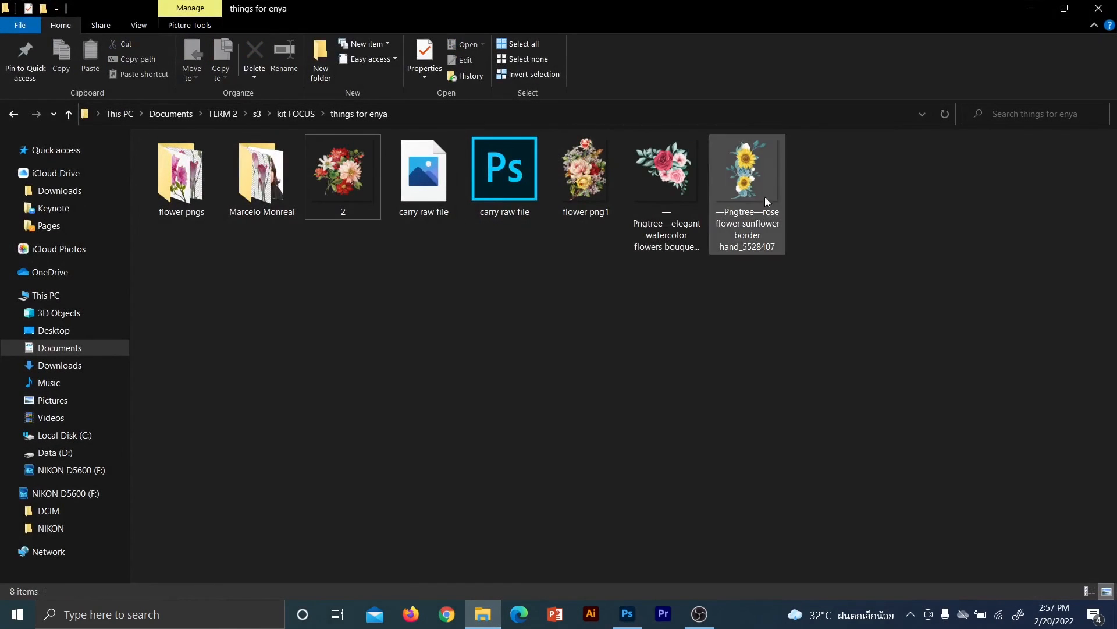
drag(765, 197, 1002, 457)
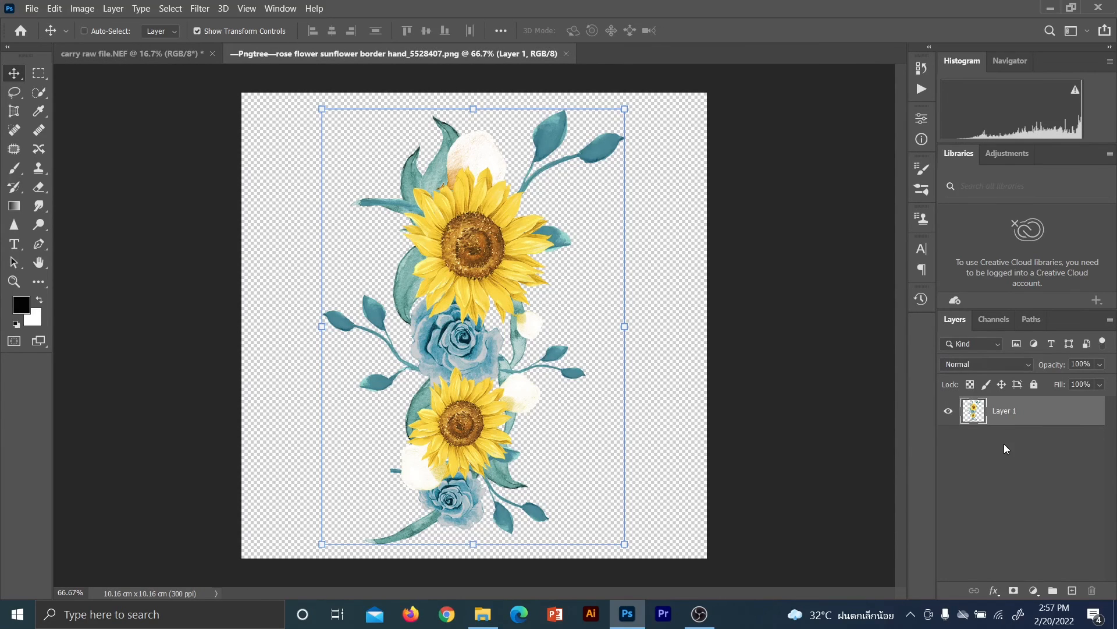
key(ctrl+a)
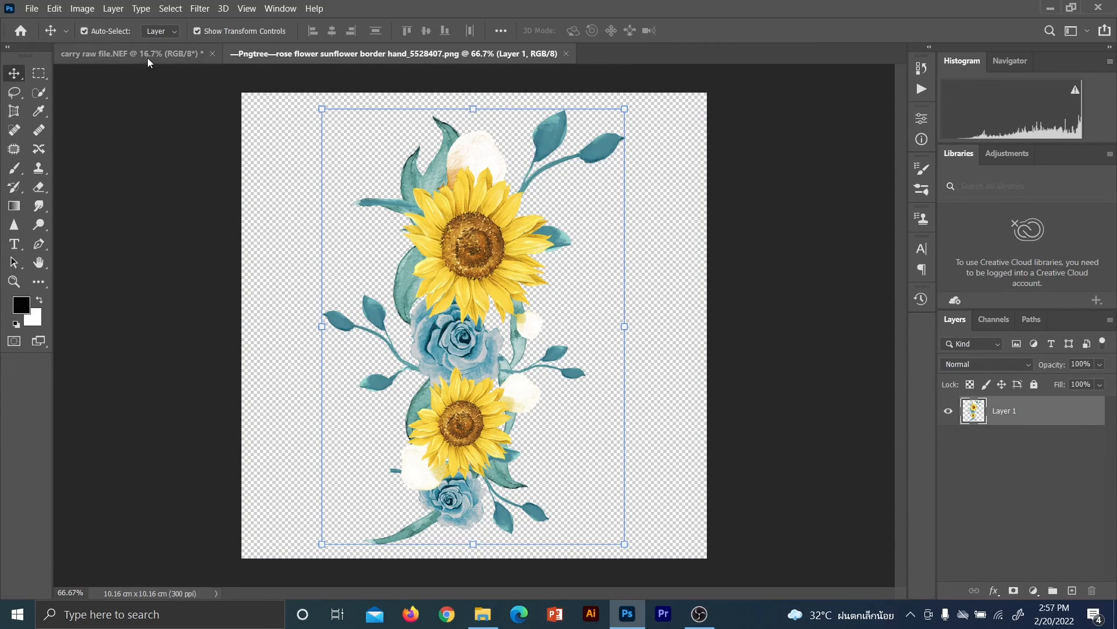
- Place the rose flower sunflower border PNG from the "things for enya" folder into the carry raw file document
click(146, 54)
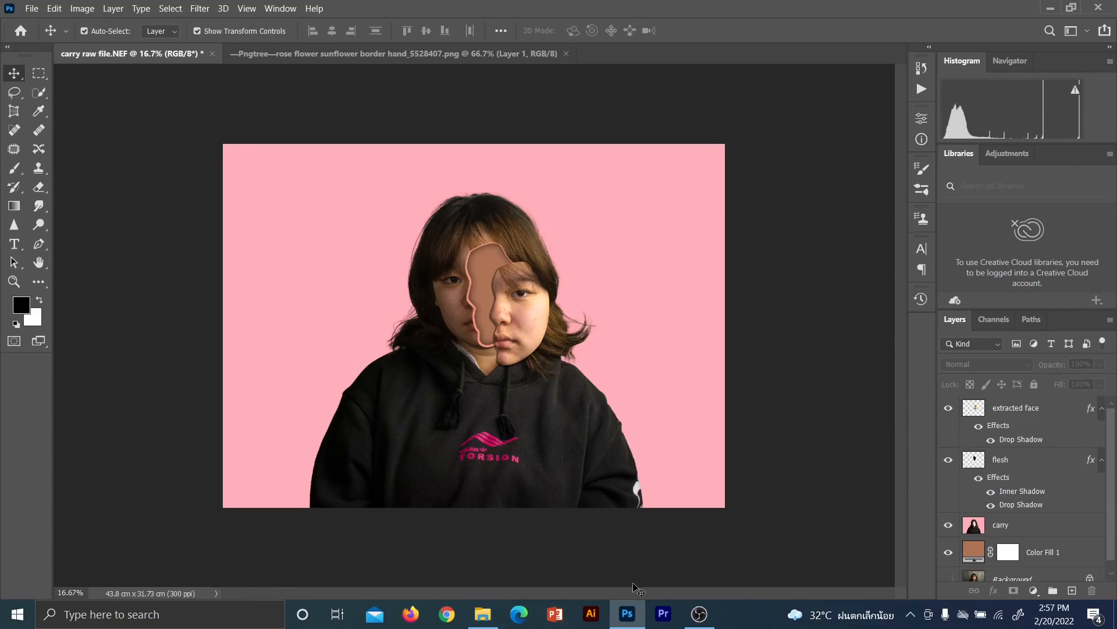
click(498, 617)
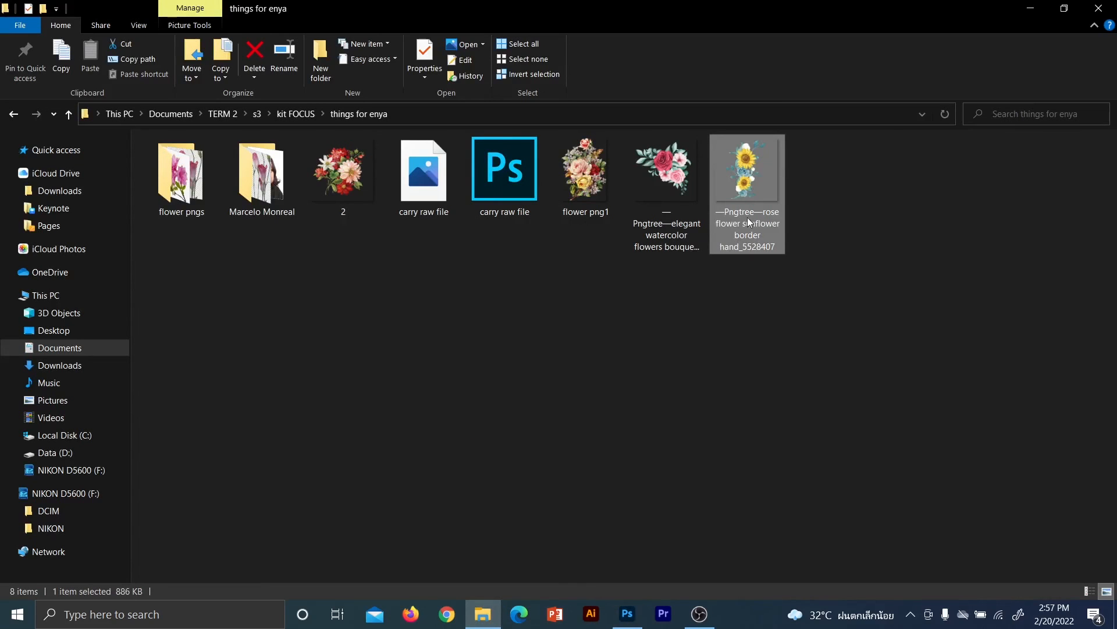
drag(747, 217, 1007, 412)
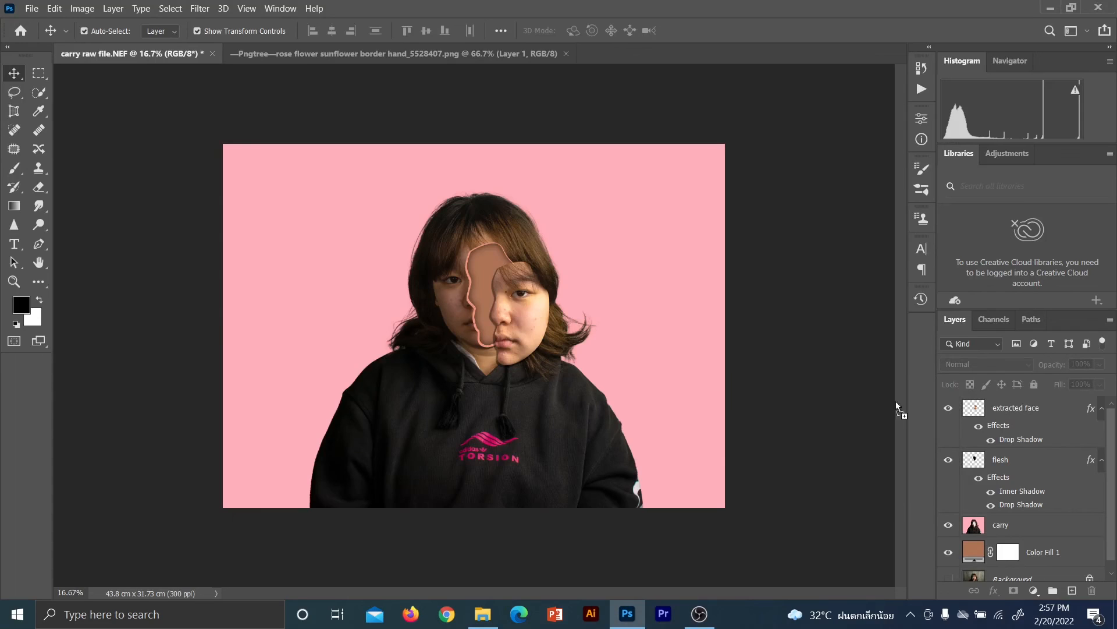
drag(896, 400, 515, 384)
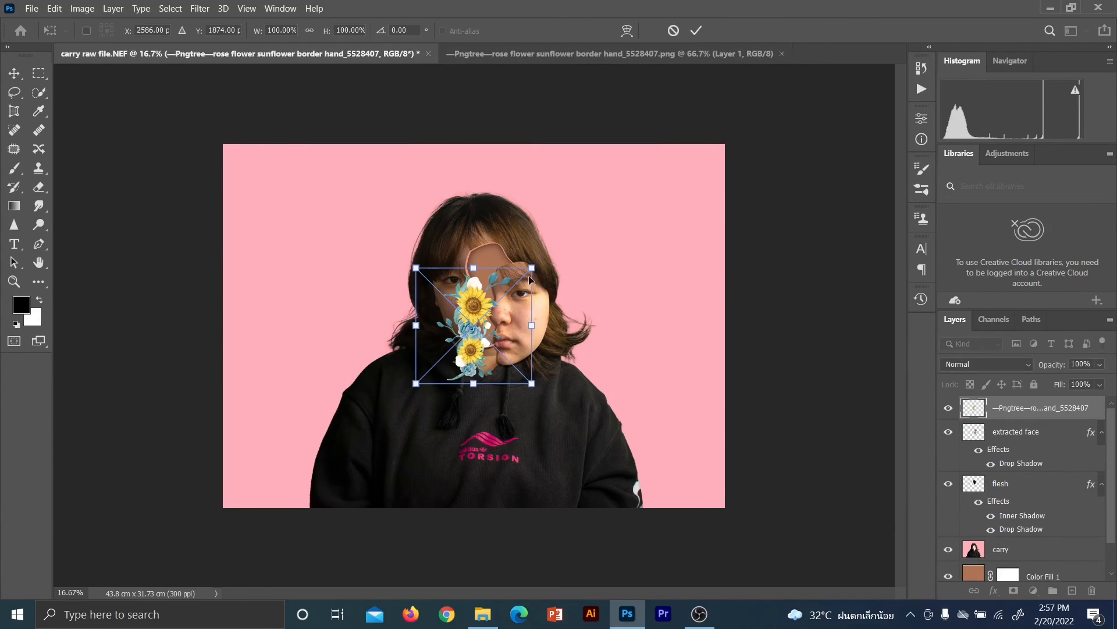
- Scale the placed flowers to about 162%, rotate them about -4.6° and position them over the hole in the face
drag(531, 267, 569, 230)
drag(478, 318, 476, 285)
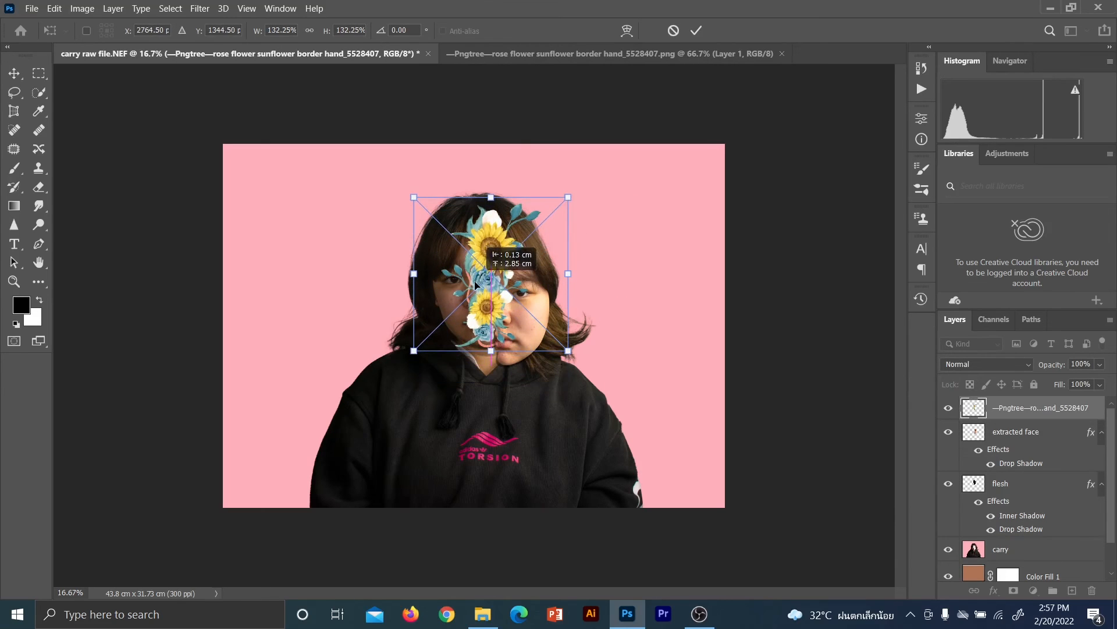
drag(568, 196, 592, 173)
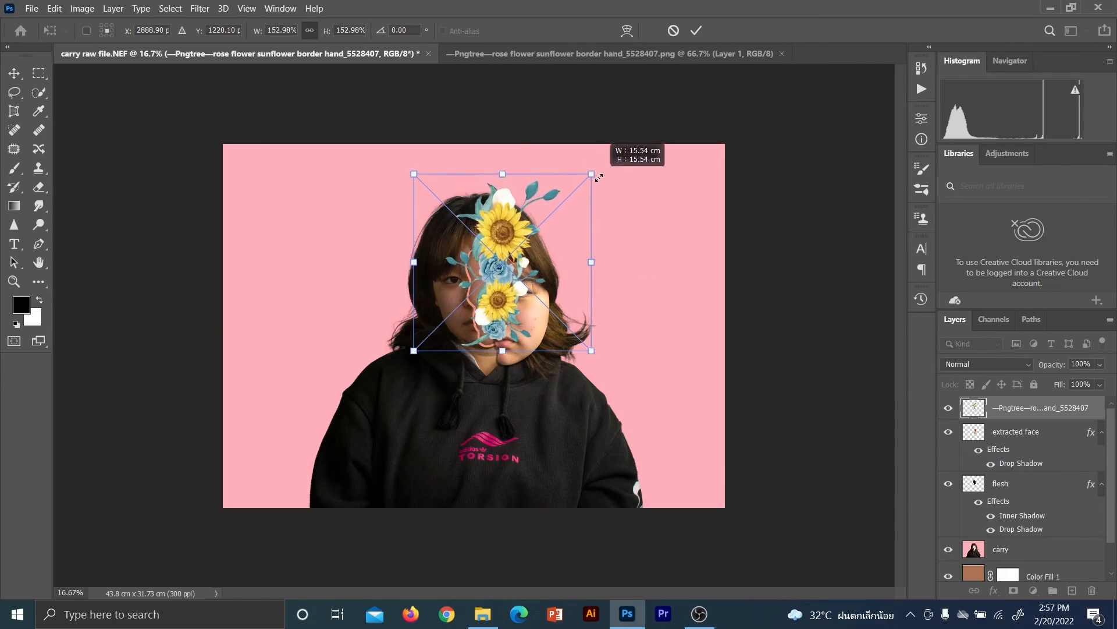
drag(509, 274, 502, 278)
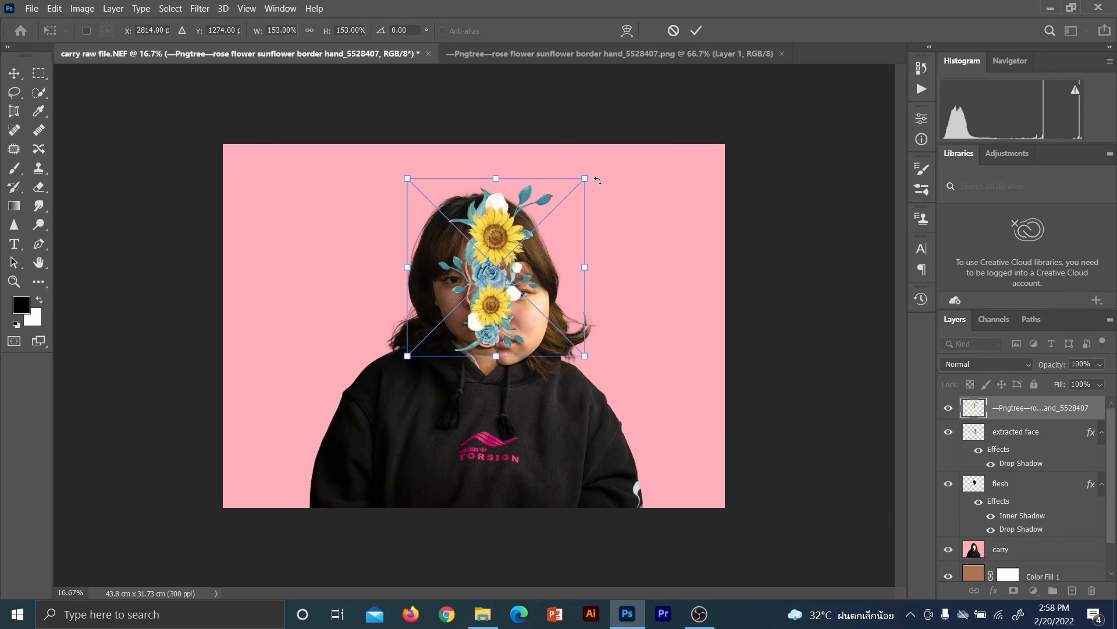
drag(597, 181, 589, 156)
drag(512, 281, 505, 288)
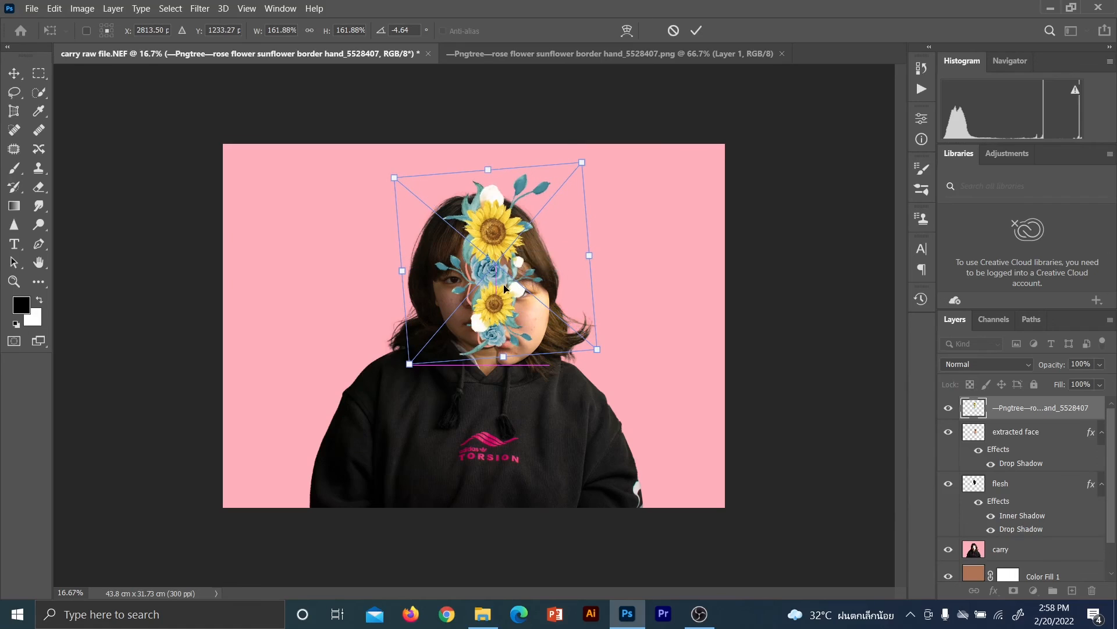
- Commit the placed flowers, rename their layer flower1 and move it directly below the extracted face layer
double_click(1058, 409)
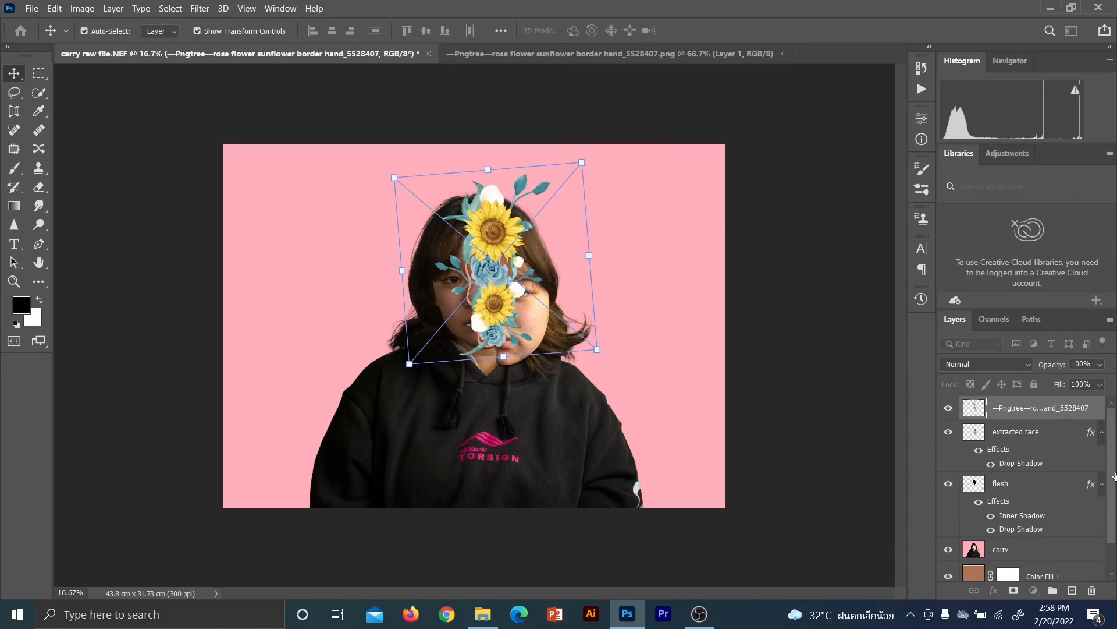
text(flower1)
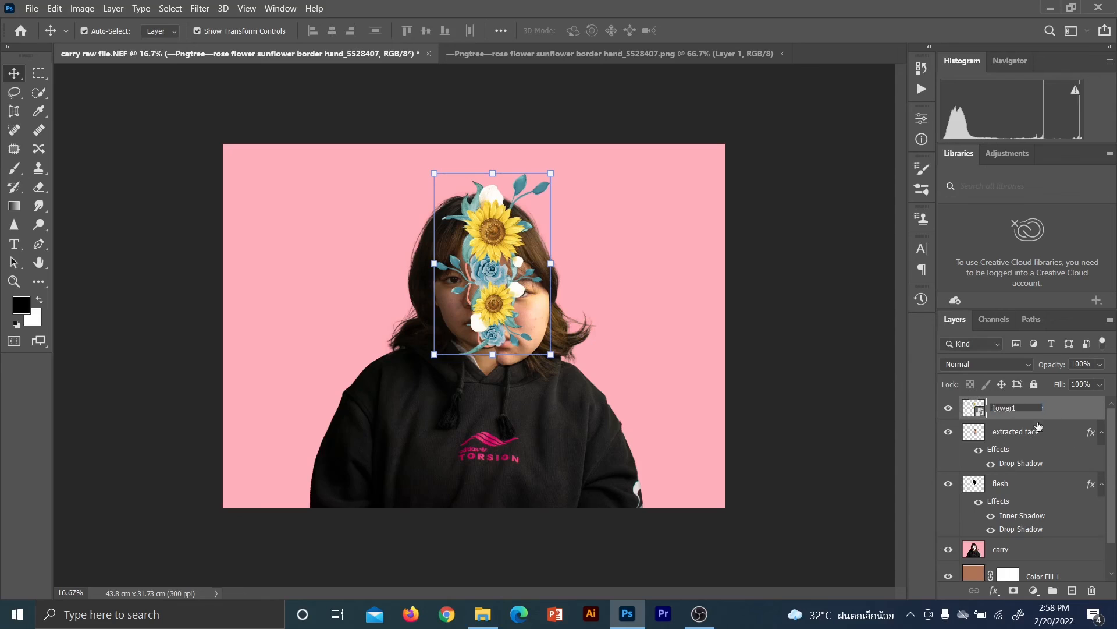
click(1064, 404)
drag(1060, 407, 1058, 481)
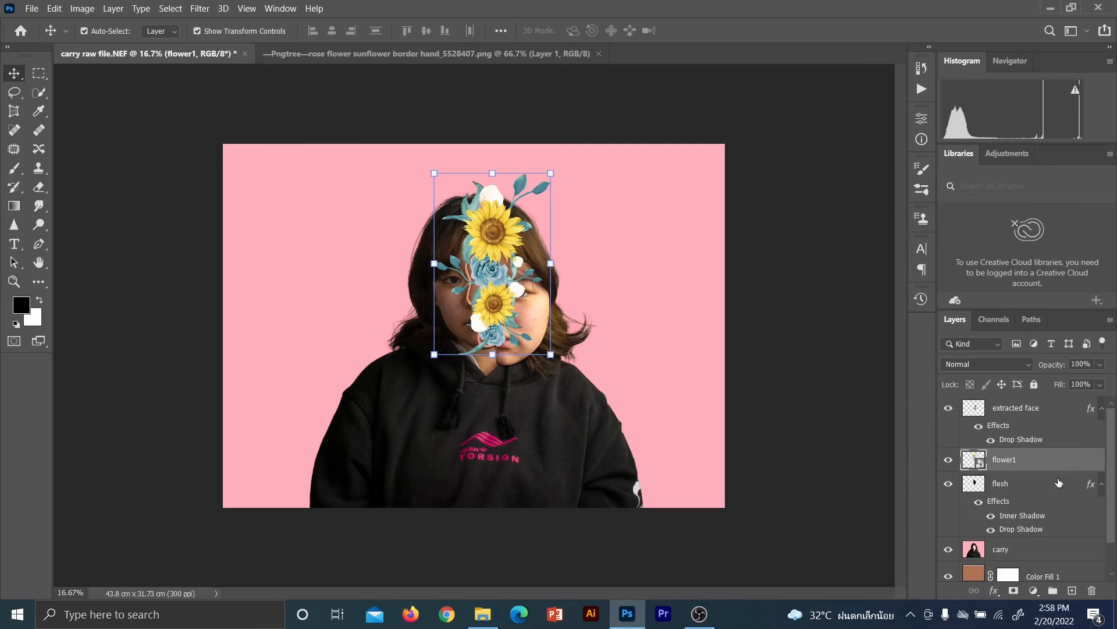
click(787, 381)
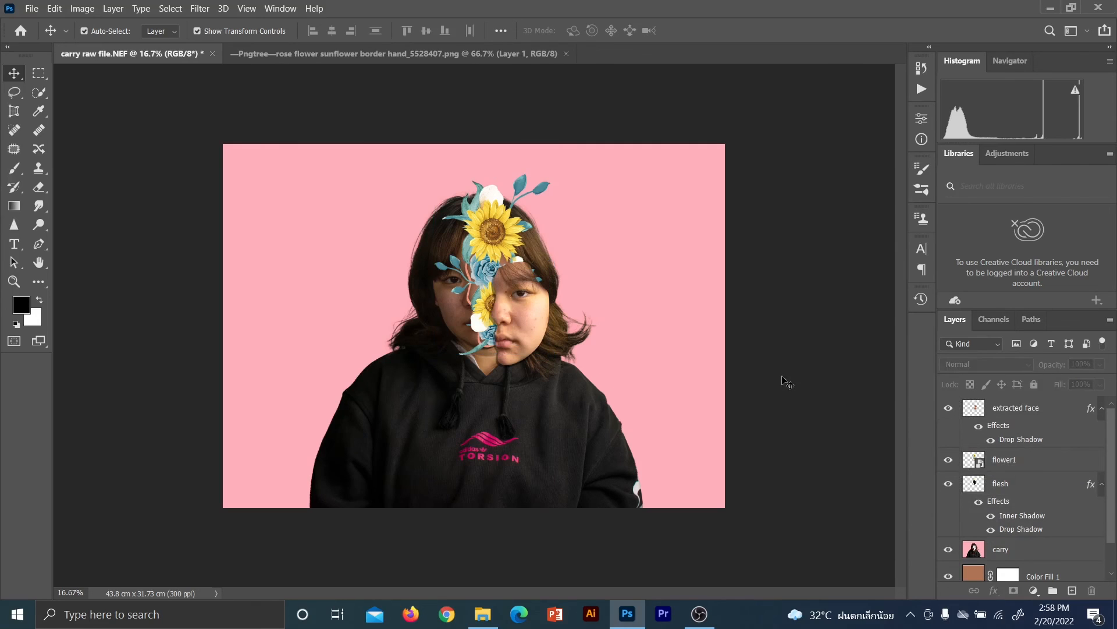
- Rasterize the flower1 smart object layer
key(ctrl+plus)
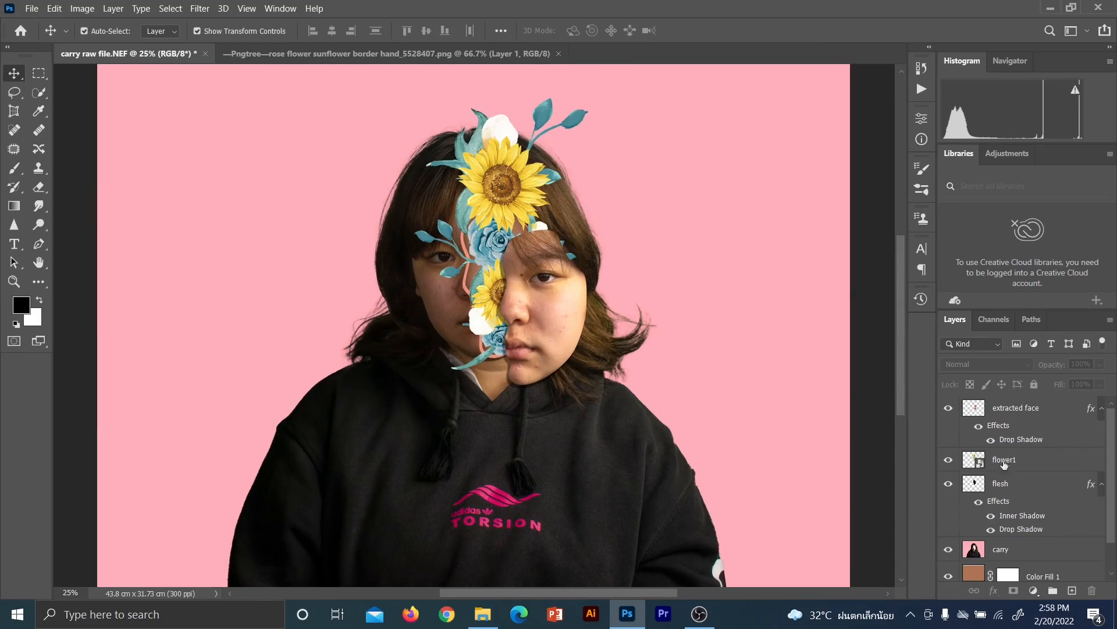
click(1038, 471)
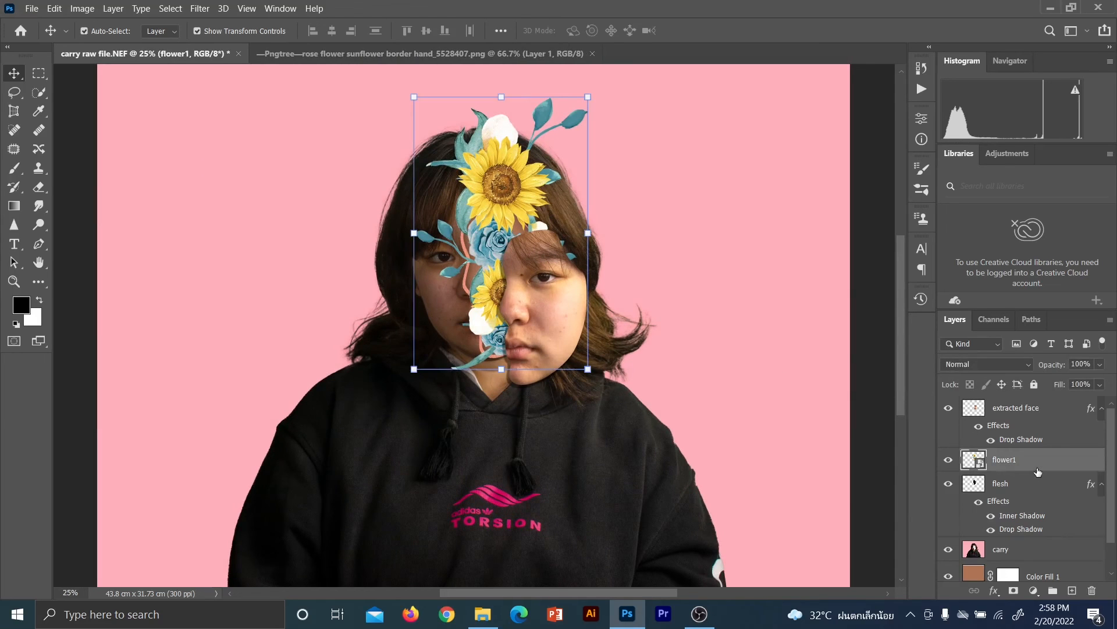
right_click(1038, 472)
click(895, 265)
- Close the separate rose flower sunflower border document
click(442, 55)
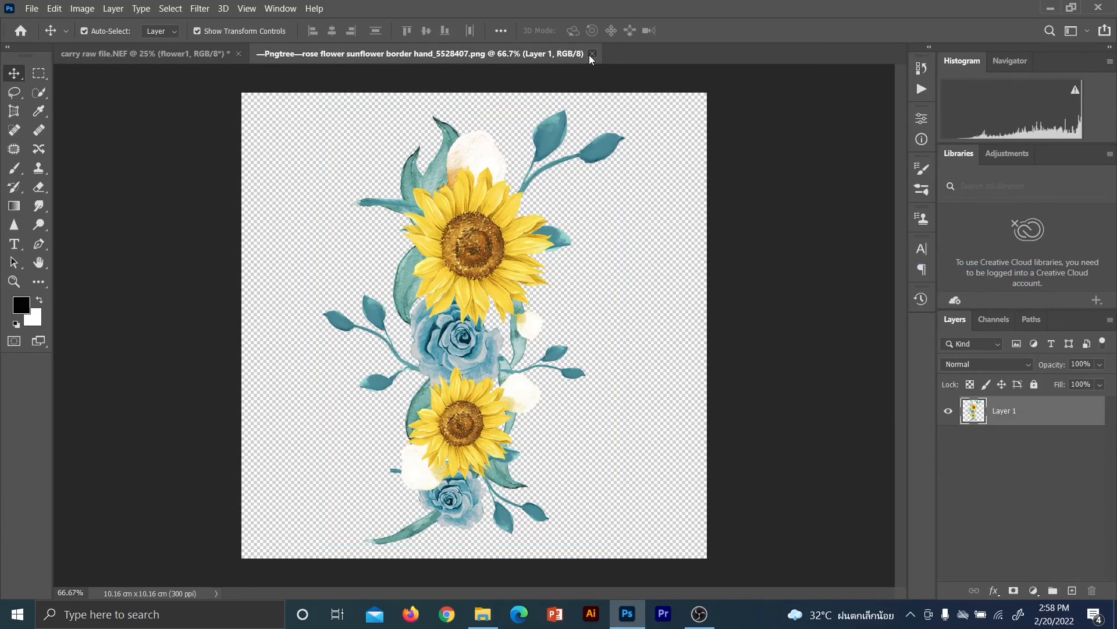
click(590, 54)
- Shift the flower1 arrangement slightly down and to the right over the face cut-out
click(710, 323)
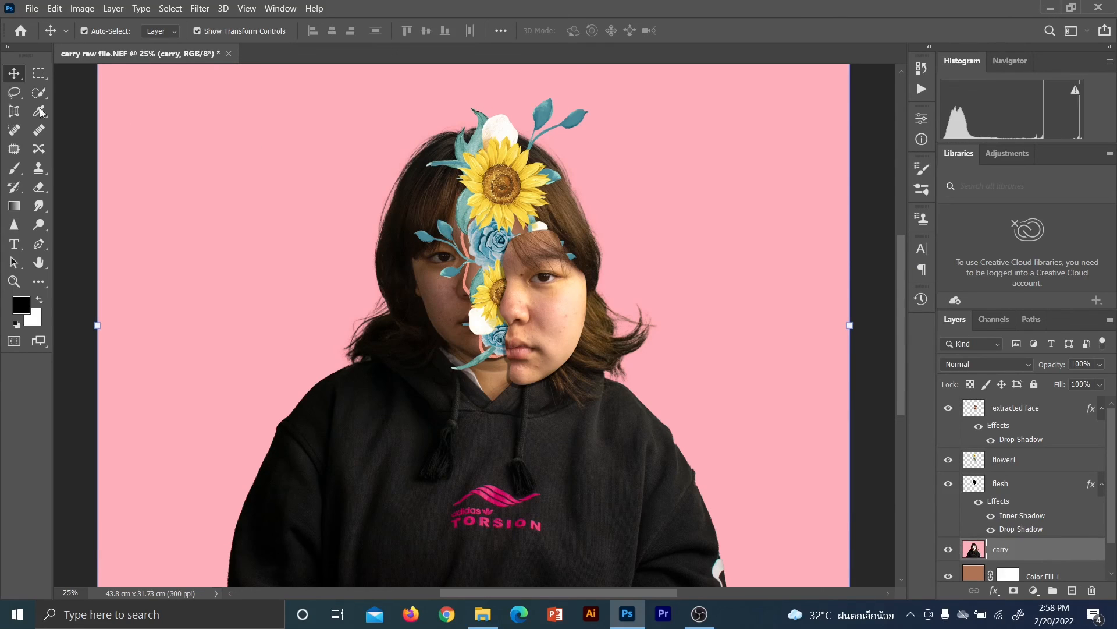
click(552, 220)
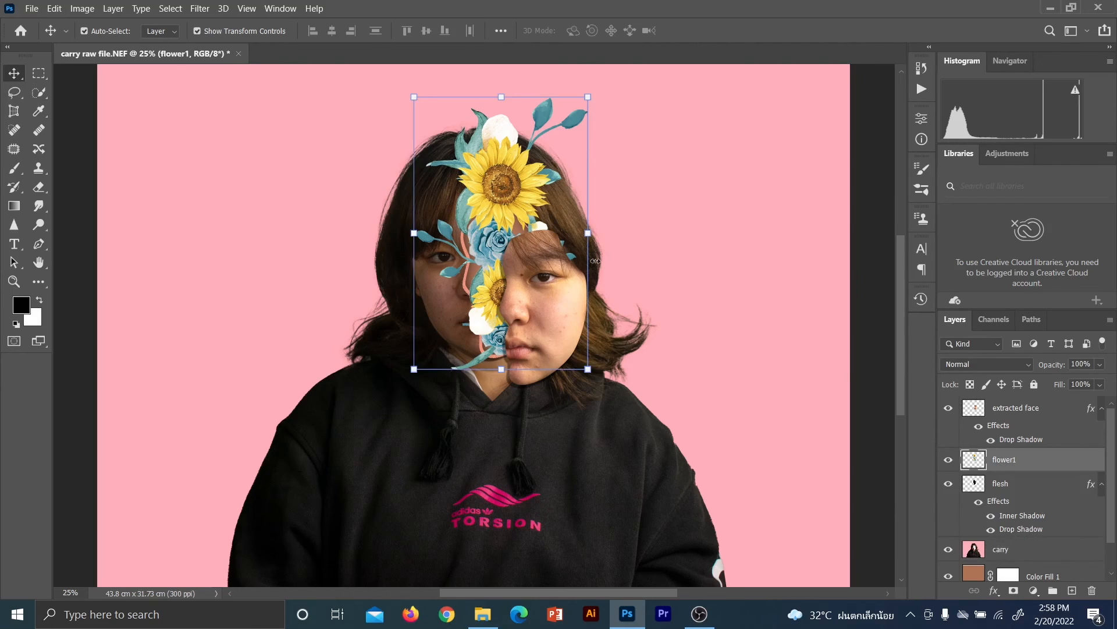
drag(511, 186, 518, 205)
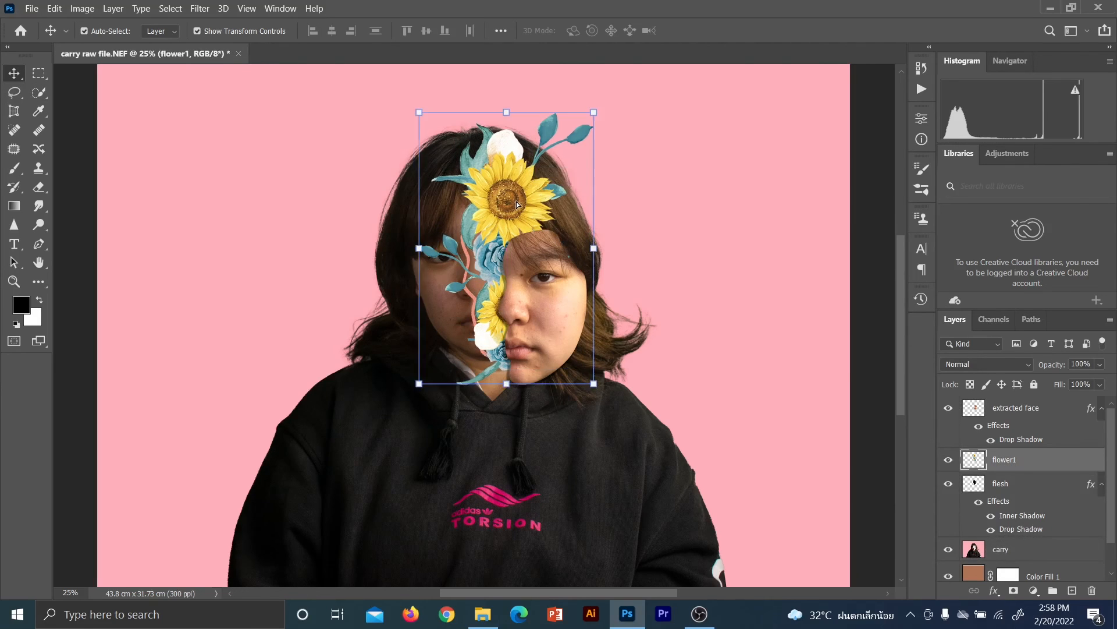
- Add a layer mask to the flower1 layer
scroll(1109, 477, down, 1)
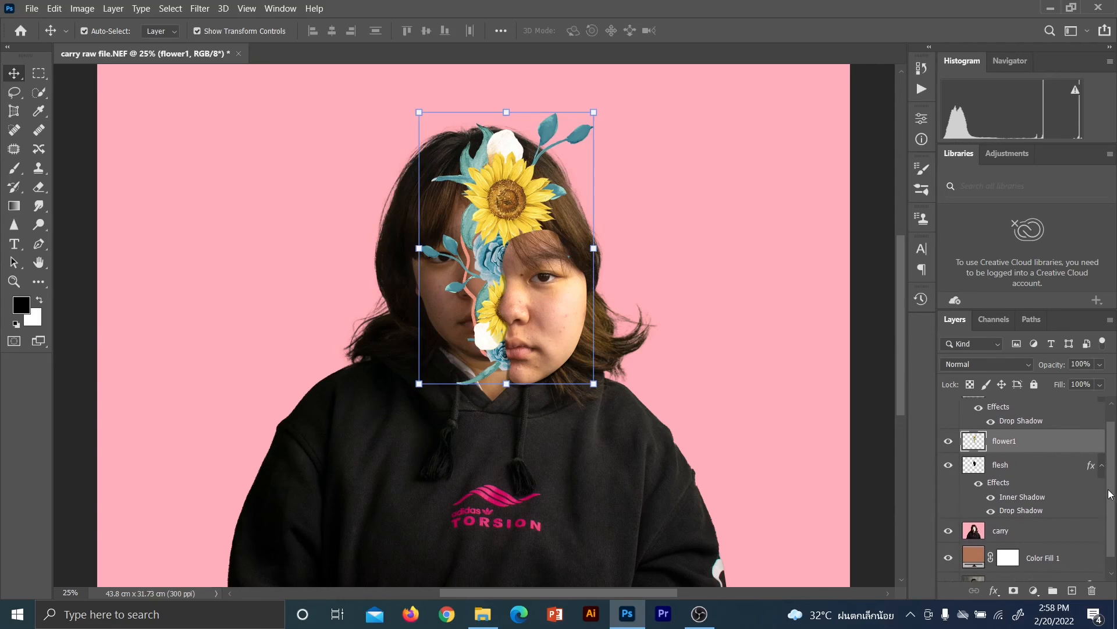
click(1015, 458)
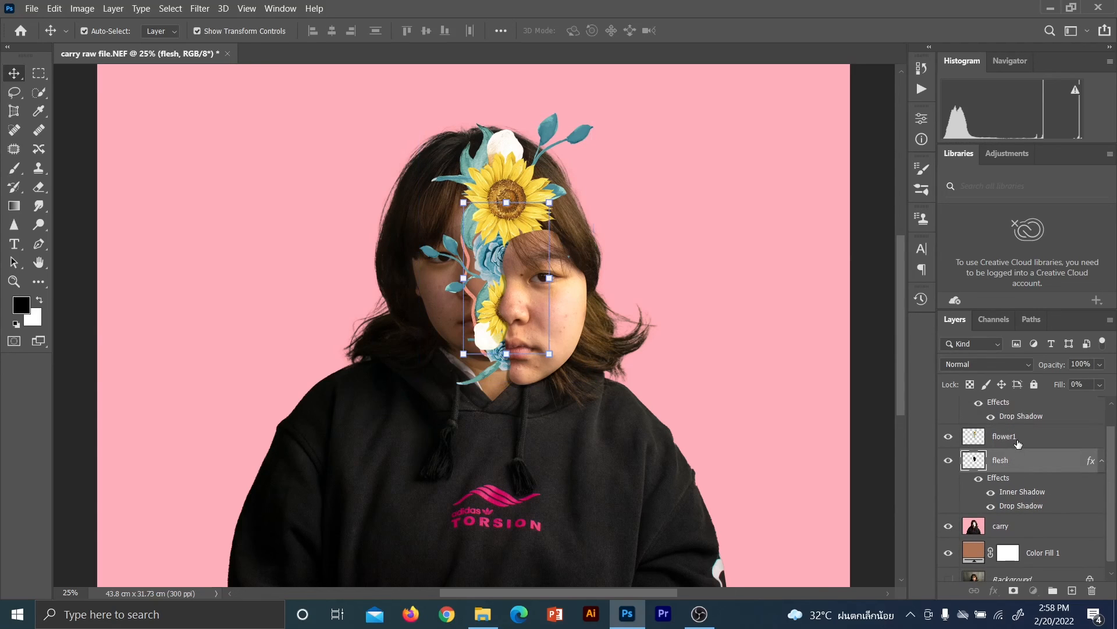
click(1018, 444)
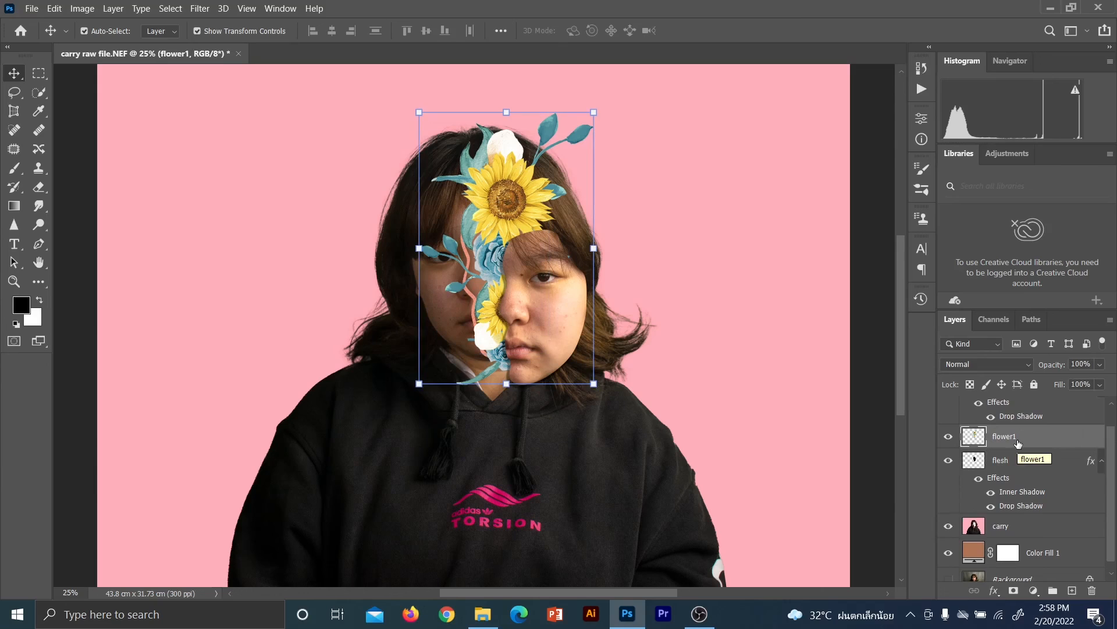
click(1014, 590)
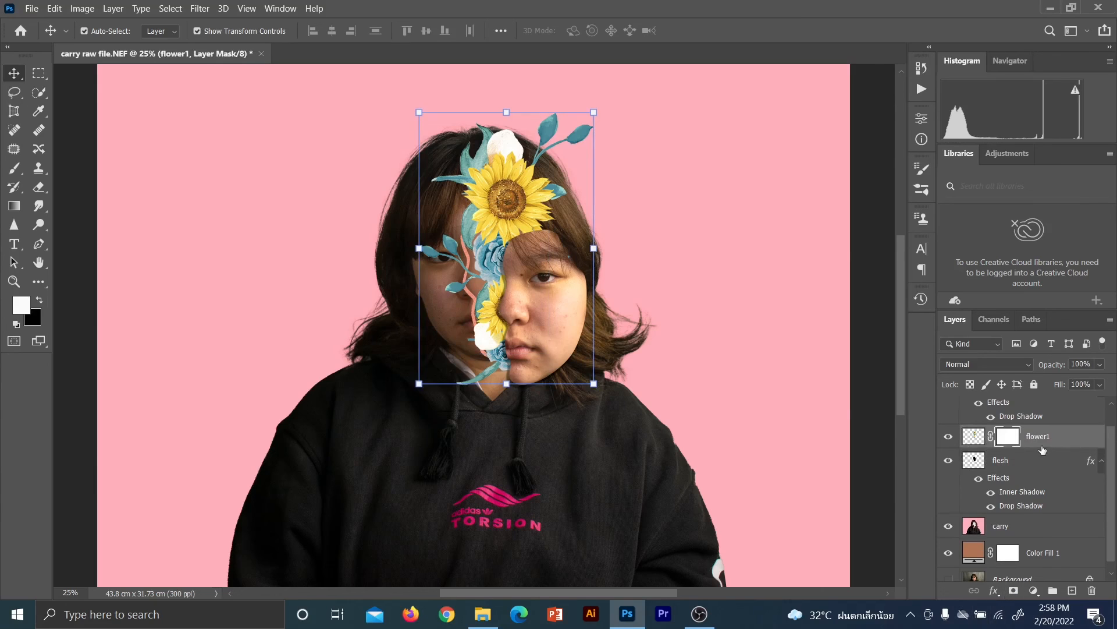
- Load the flesh layer's shape as a selection and invert it
click(1014, 461)
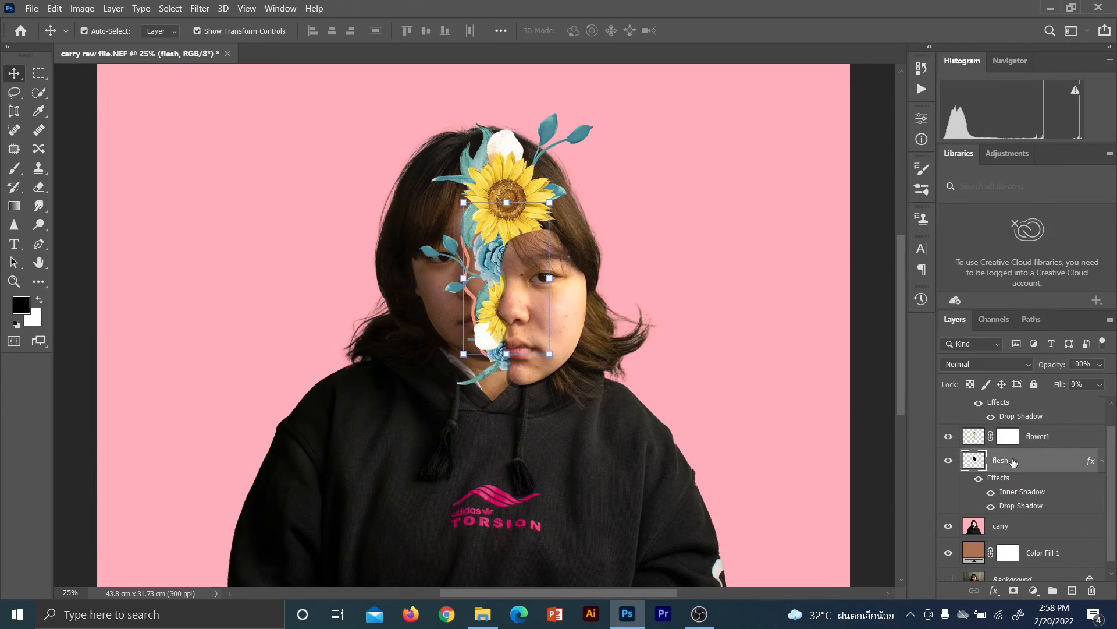
scroll(701, 461, up, 3)
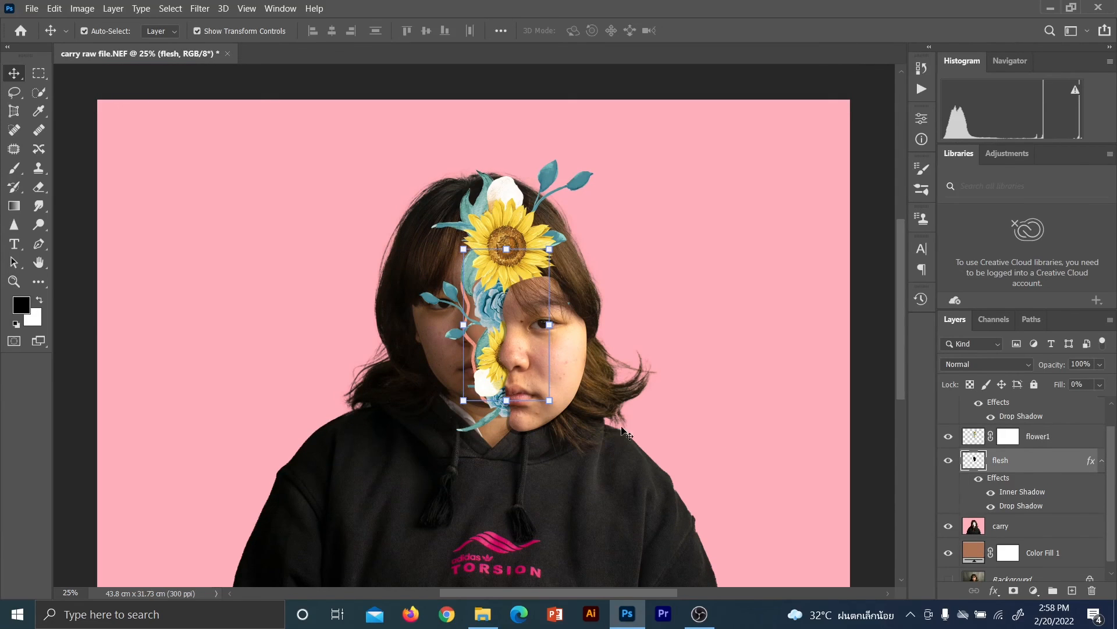
key(ctrl)
ctrl+click(978, 464)
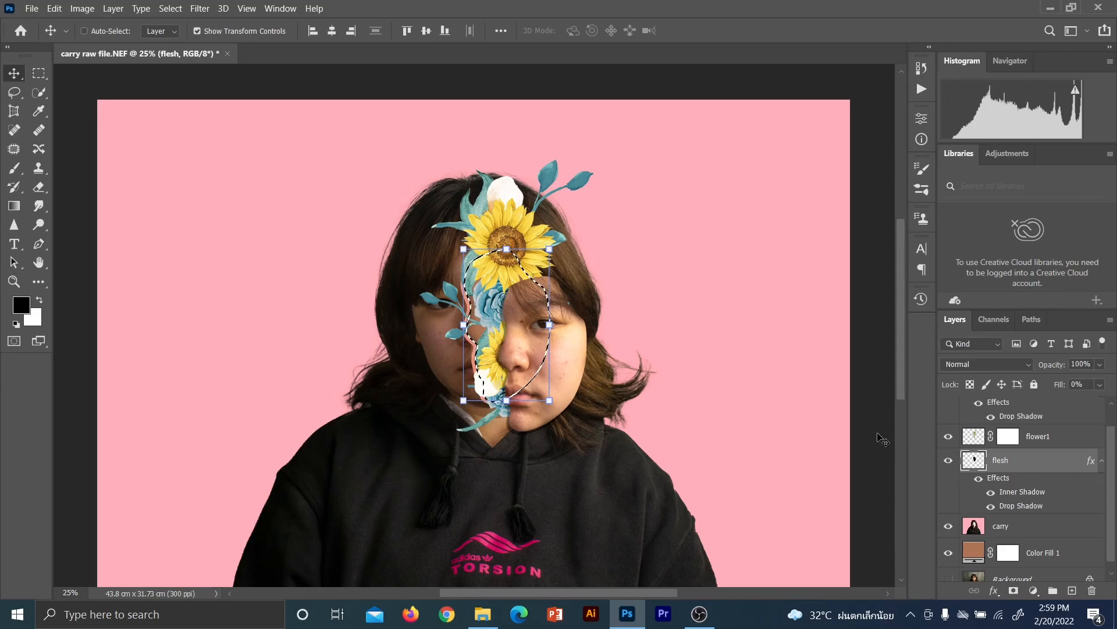
key(ctrl+shift+i)
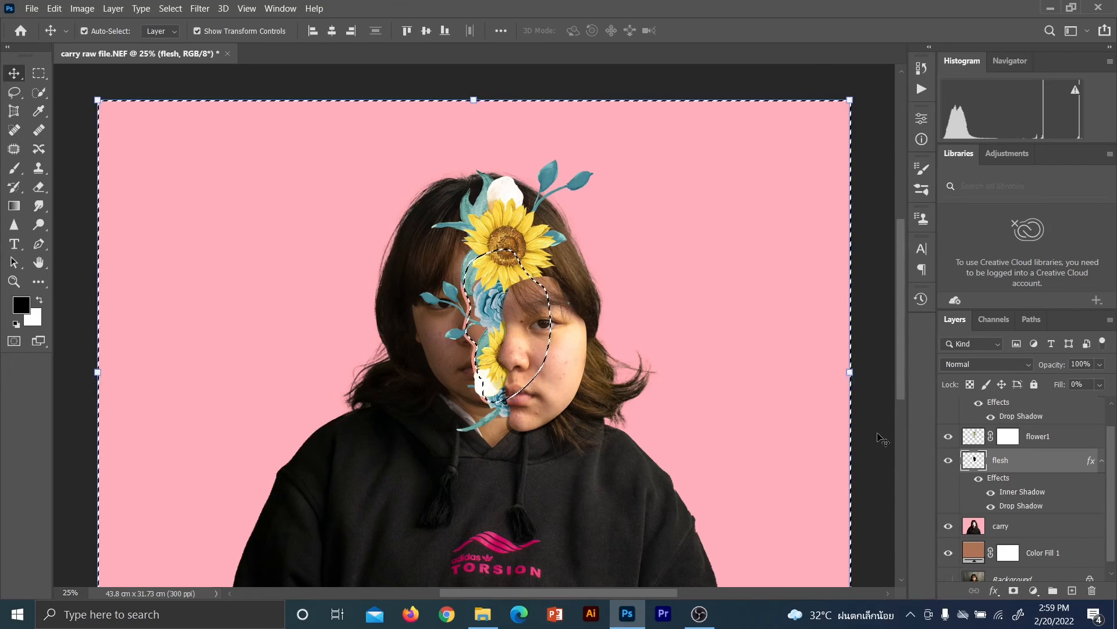
- Paint black on the flower1 mask with a 125 px brush to hide the leaves over the eye outside the flesh edge
click(1019, 447)
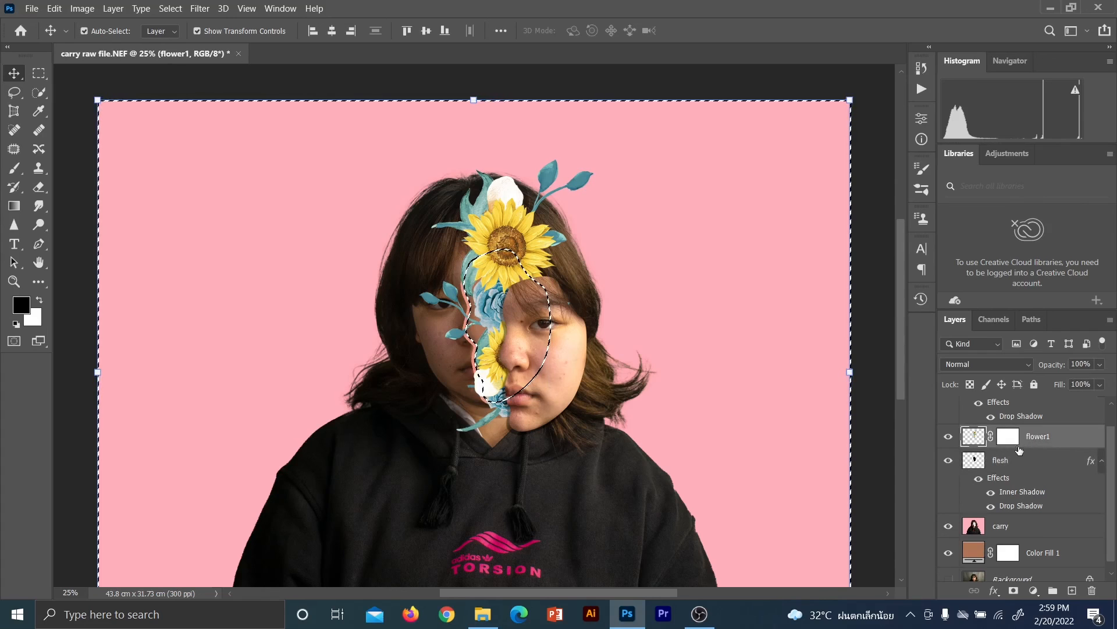
click(1010, 437)
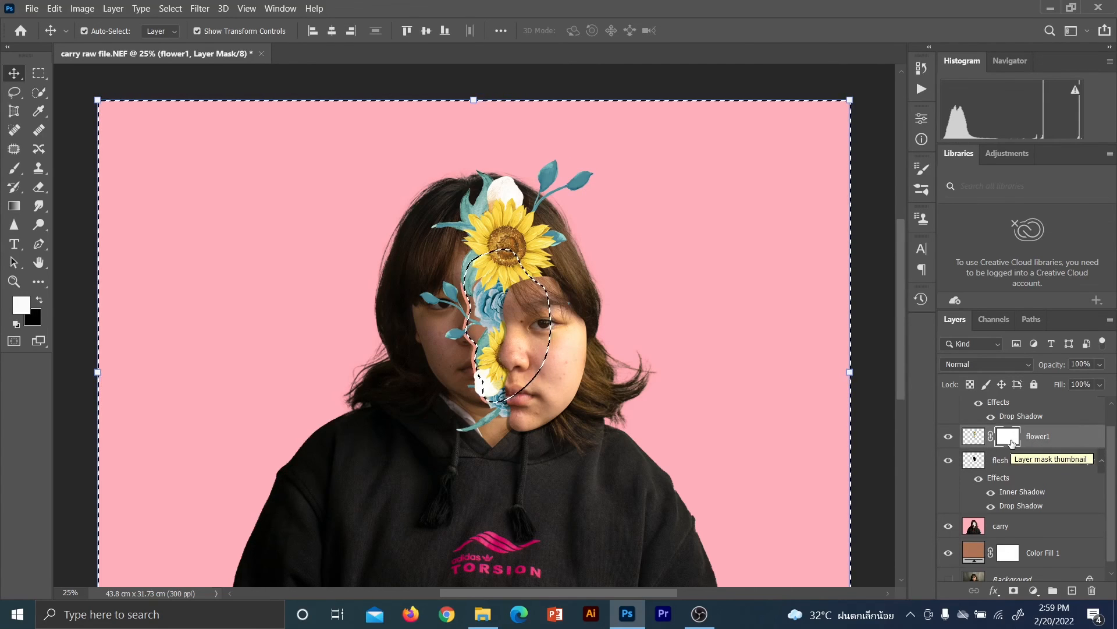
click(15, 169)
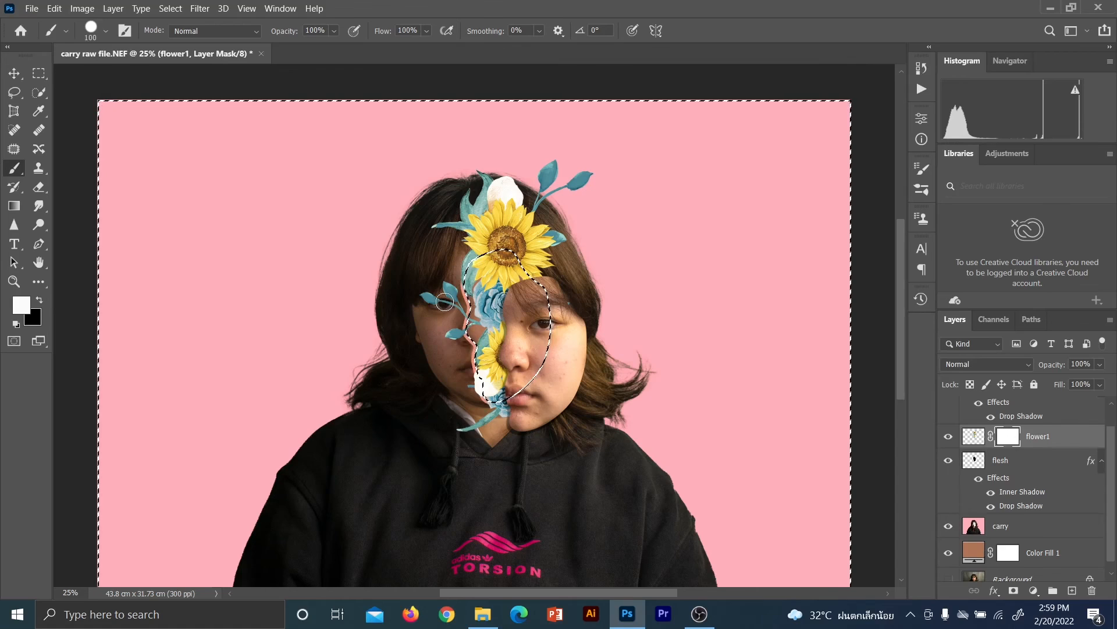
key(bracketright)
key(bracketright)
key(bracketright)
key(bracketright)
key(x)
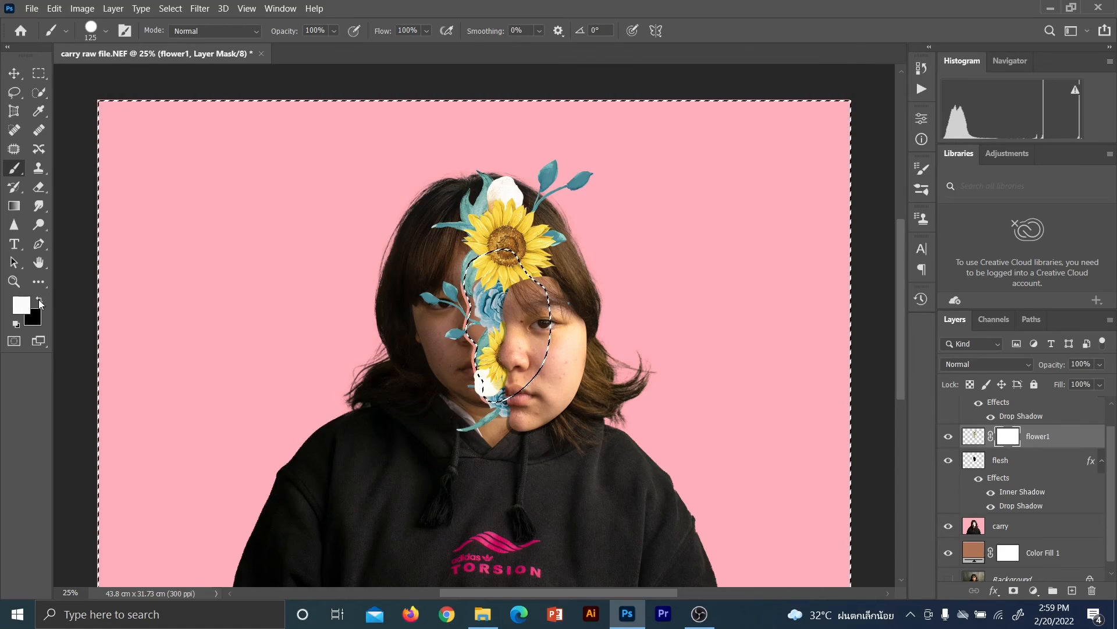
mouse_move(437, 299)
mouse_down()
mouse_move(446, 291)
mouse_move(461, 313)
mouse_move(449, 329)
mouse_move(420, 305)
mouse_move(463, 287)
mouse_move(464, 256)
mouse_move(455, 262)
mouse_up()
key(ctrl+plus)
key(ctrl+plus)
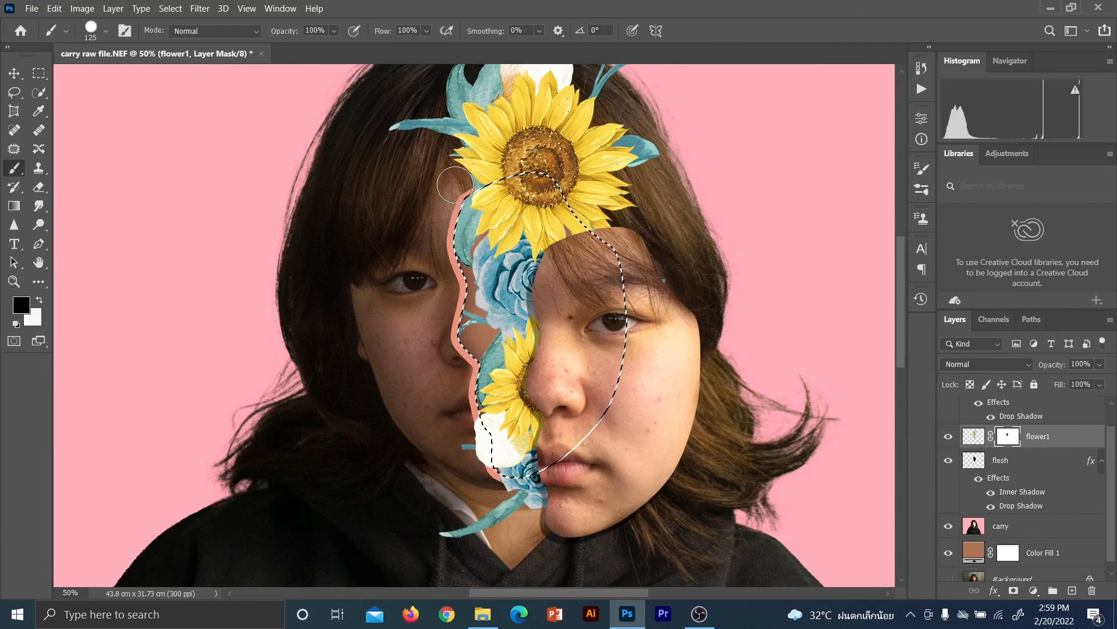
- Mask out the flower1 petals and leaves spilling past the hole's lower edge and chin with a 70 px black brush
key(bracketleft)
key(bracketleft)
key(bracketleft)
key(bracketleft)
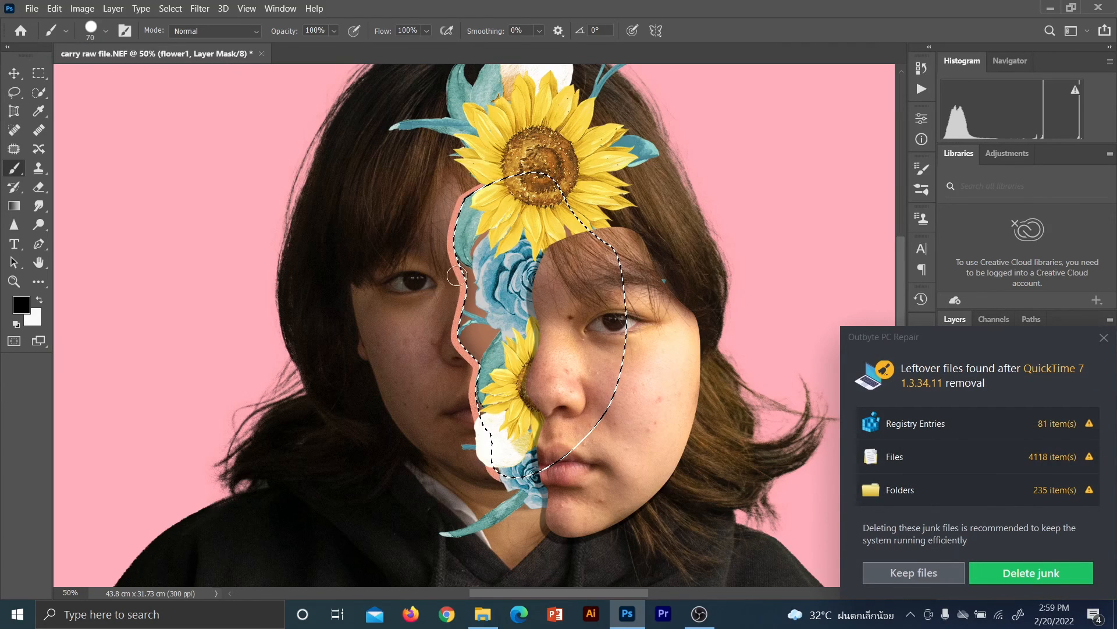
mouse_move(467, 386)
mouse_down()
mouse_move(484, 455)
mouse_move(470, 412)
mouse_move(482, 451)
mouse_move(460, 446)
mouse_move(529, 500)
mouse_move(523, 490)
mouse_move(538, 485)
mouse_move(541, 507)
mouse_move(531, 525)
mouse_move(516, 499)
mouse_move(441, 538)
mouse_up()
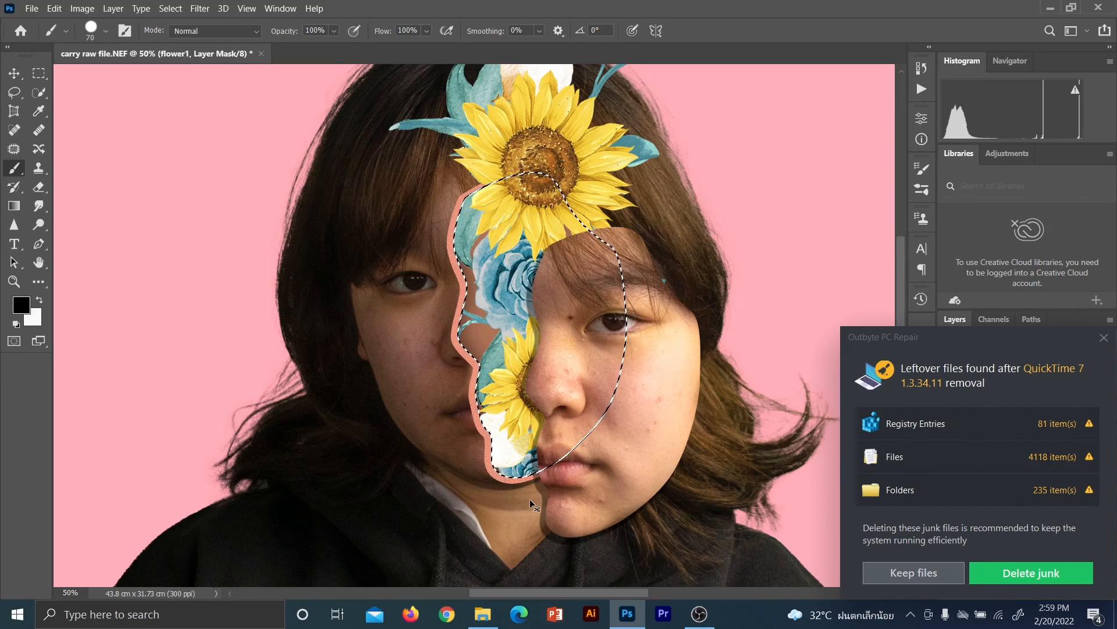
key(ctrl+minus)
key(ctrl+plus)
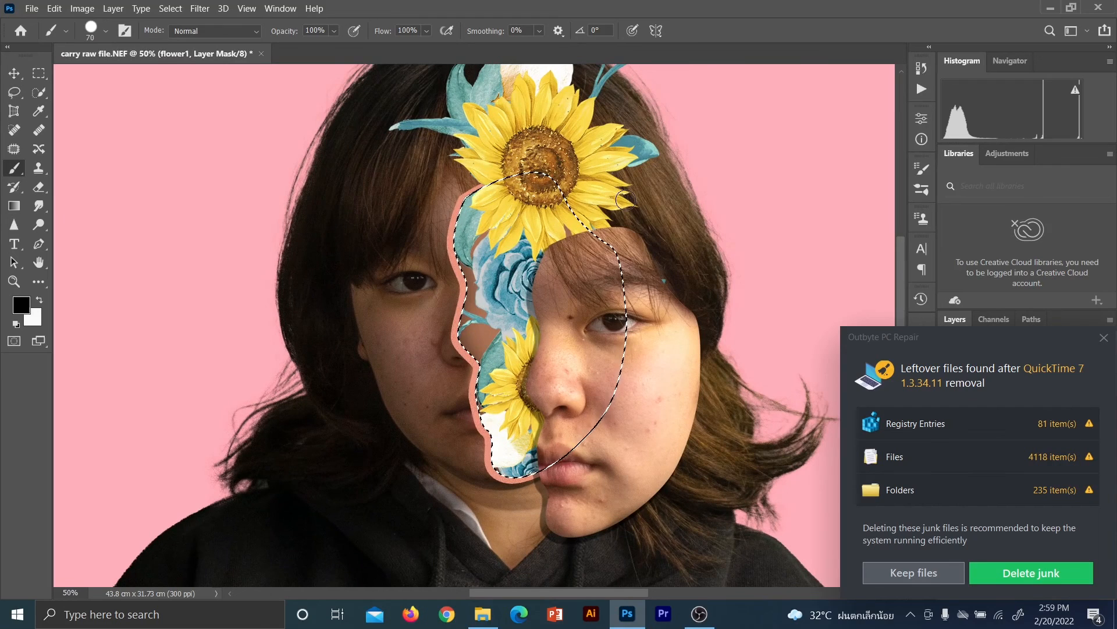
key(ctrl+minus)
key(ctrl+minus)
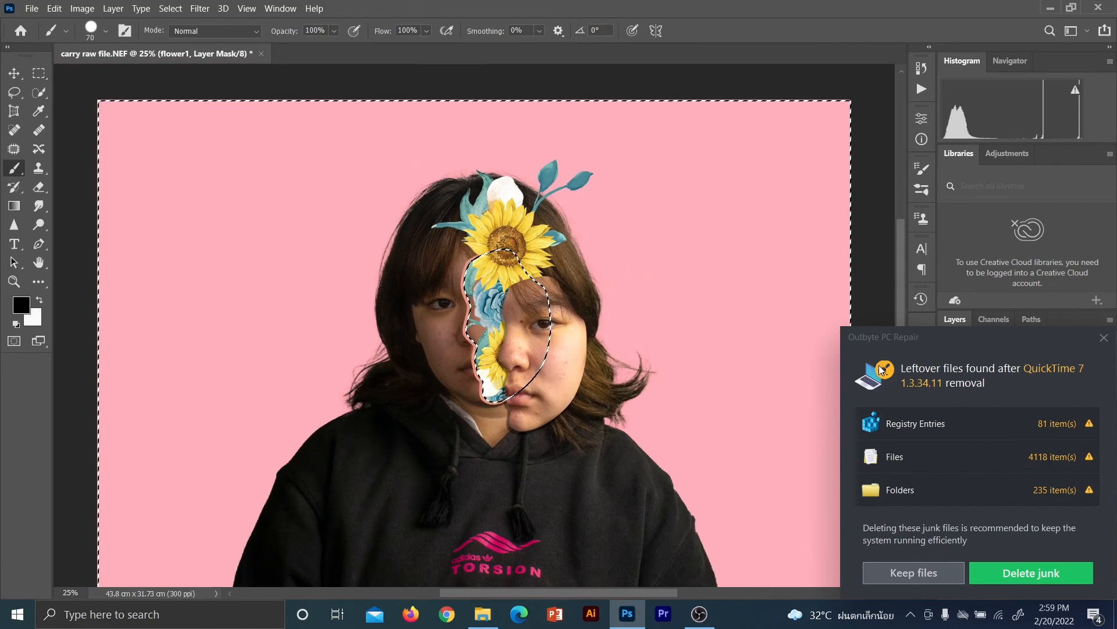
- Dismiss the leftover-files notification and clear the selection
click(1102, 338)
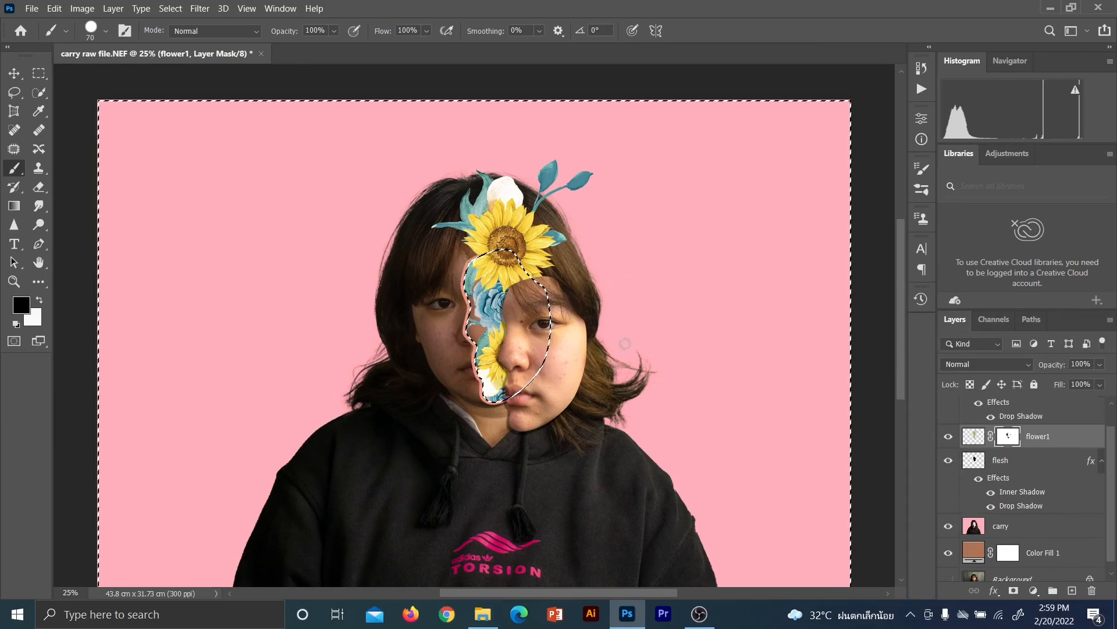
key(ctrl+d)
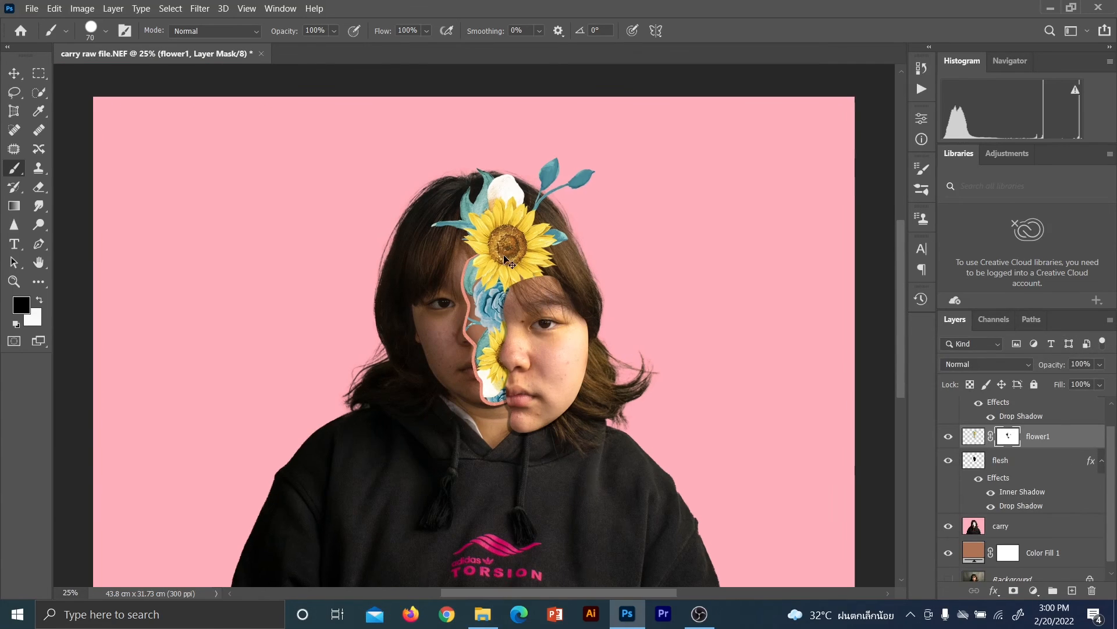
key(ctrl+plus)
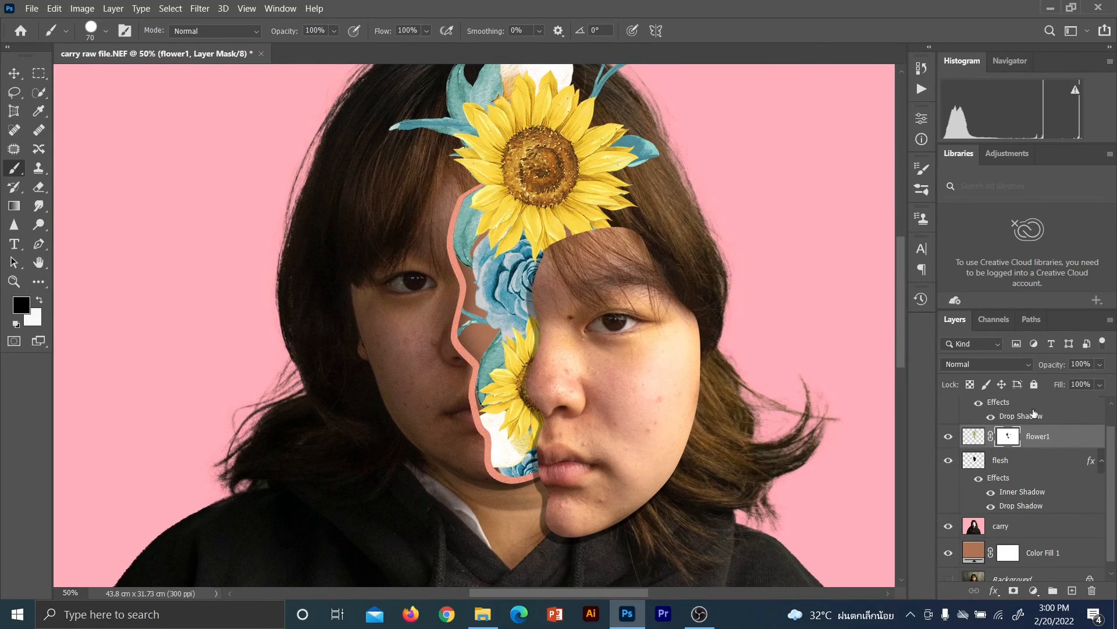
key(ctrl+2)
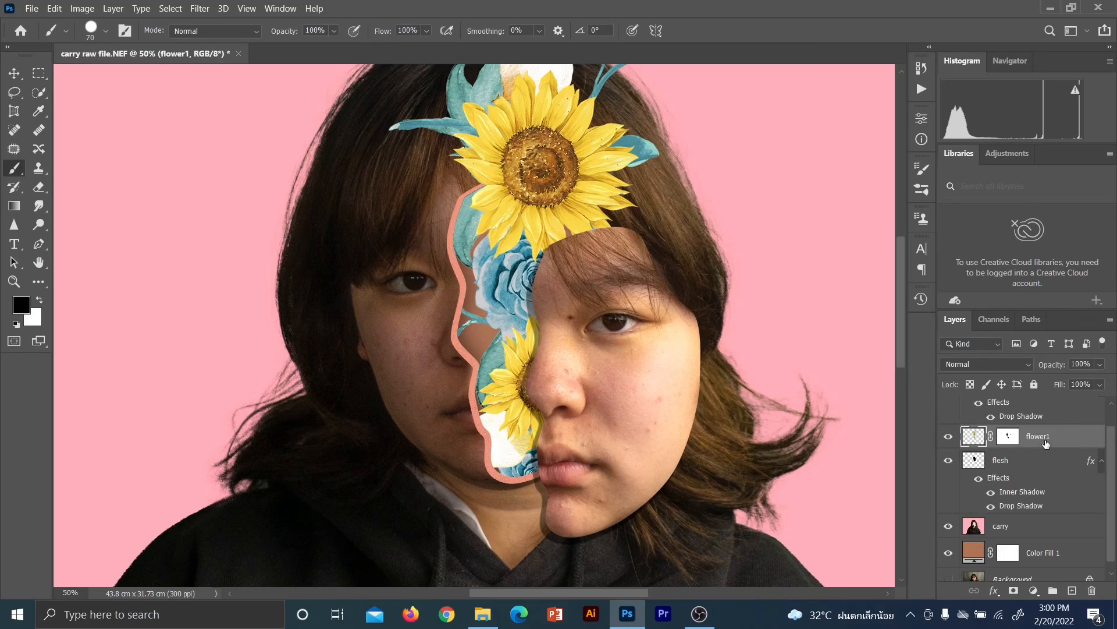
key(ctrl+j)
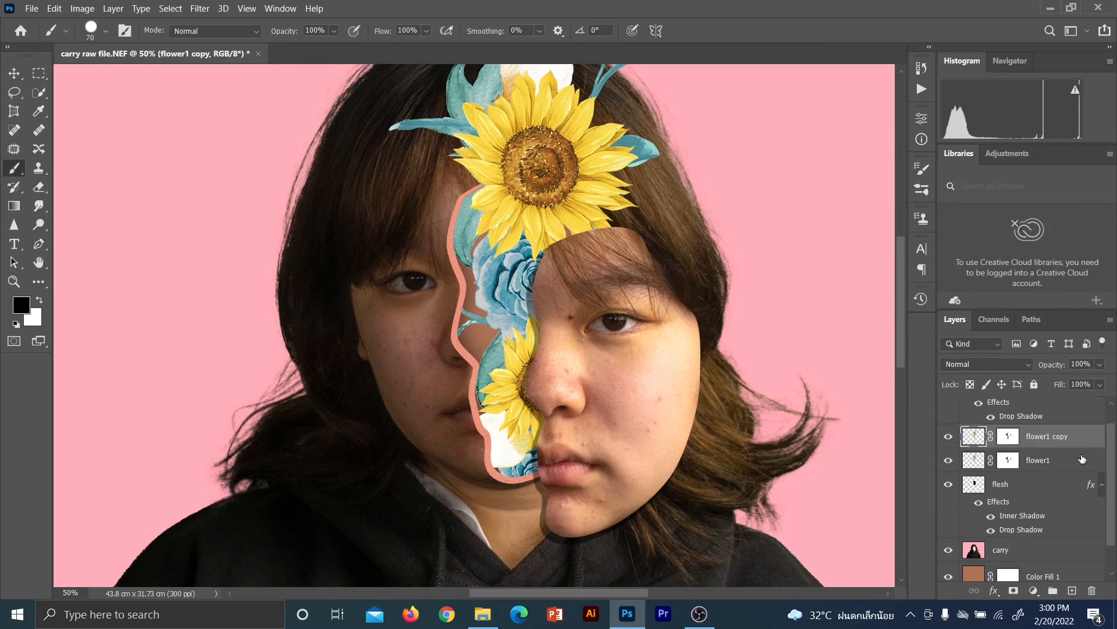
drag(1115, 465, 1114, 441)
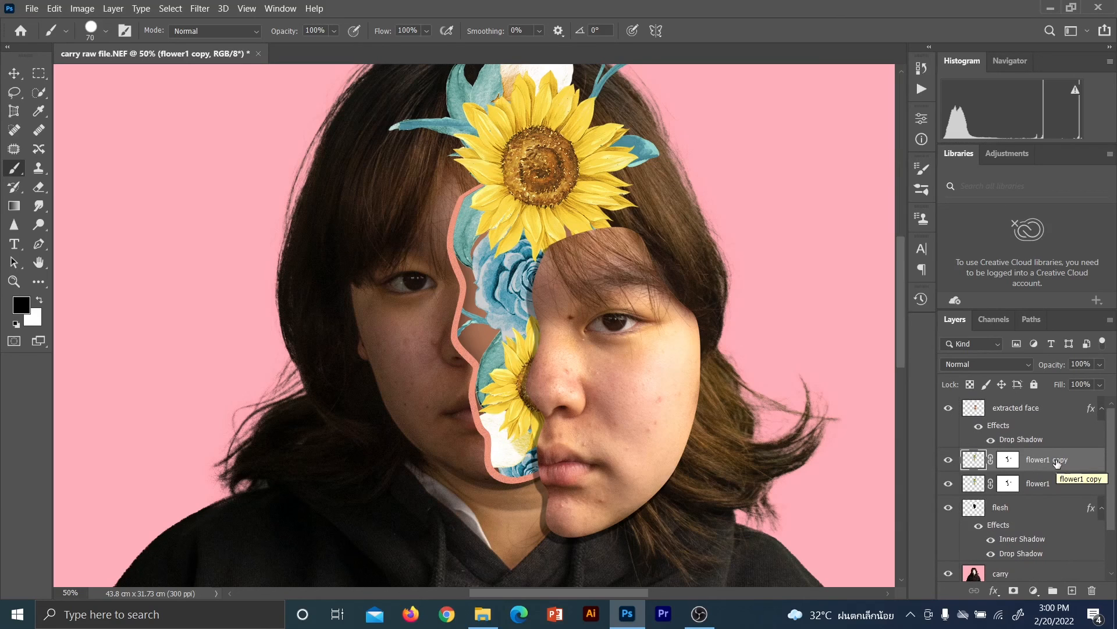
key(Delete)
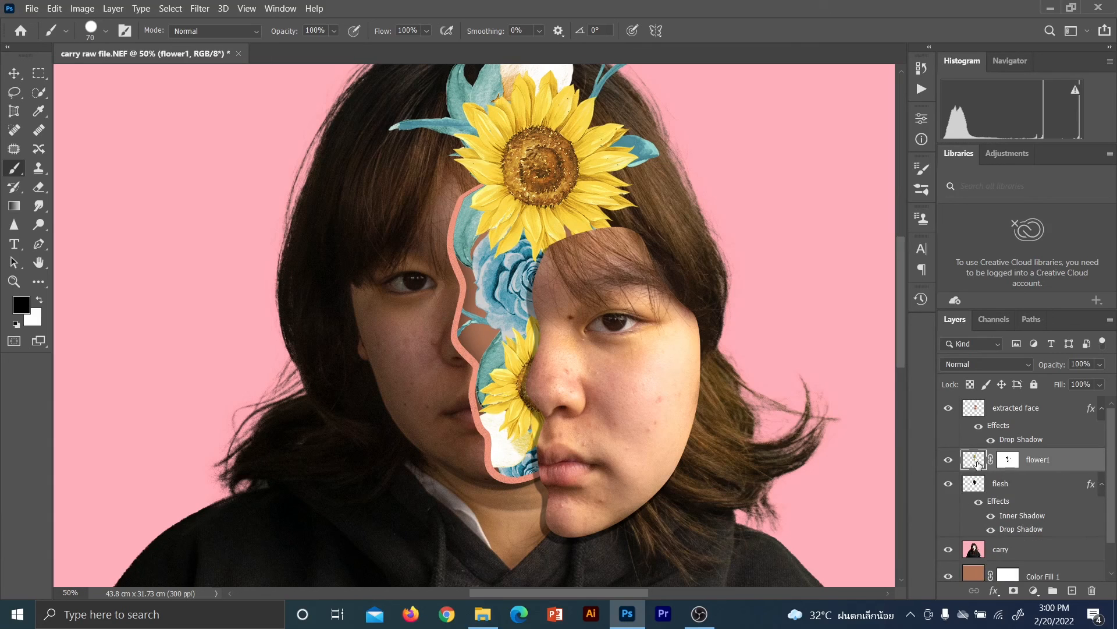
click(1007, 465)
click(1043, 461)
key(ctrl+j)
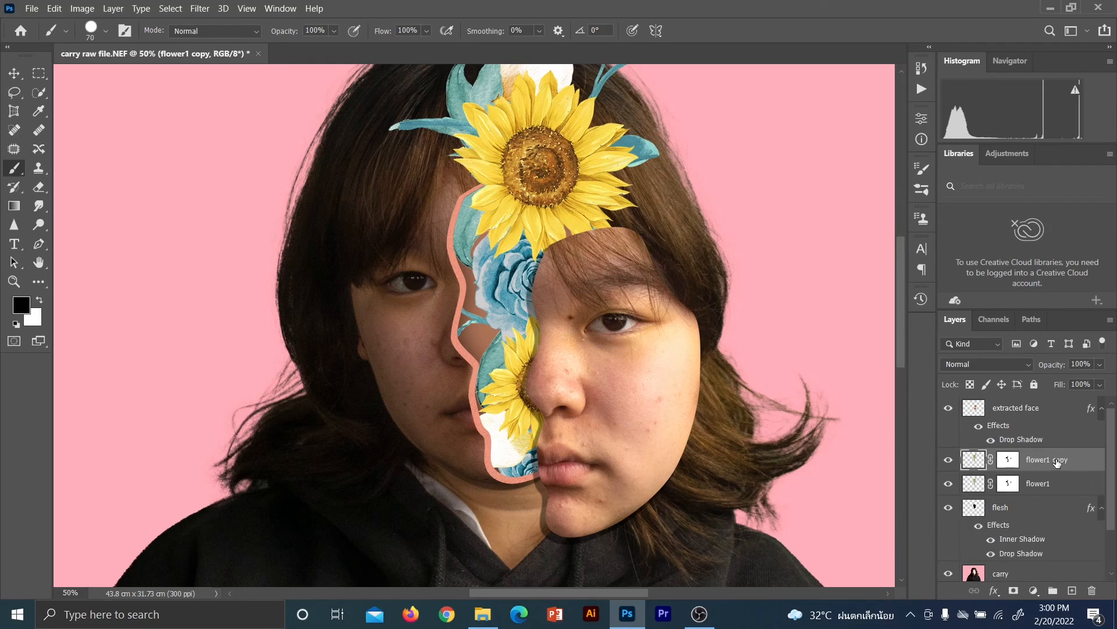
click(1014, 465)
alt+click(1013, 465)
key(Delete)
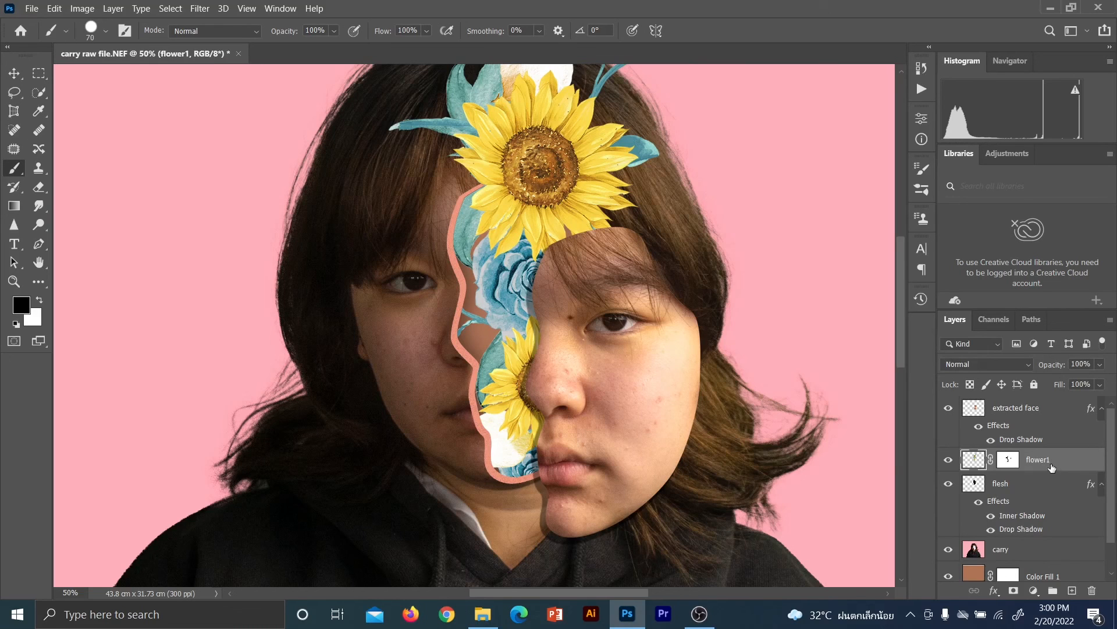
key(ctrl+j)
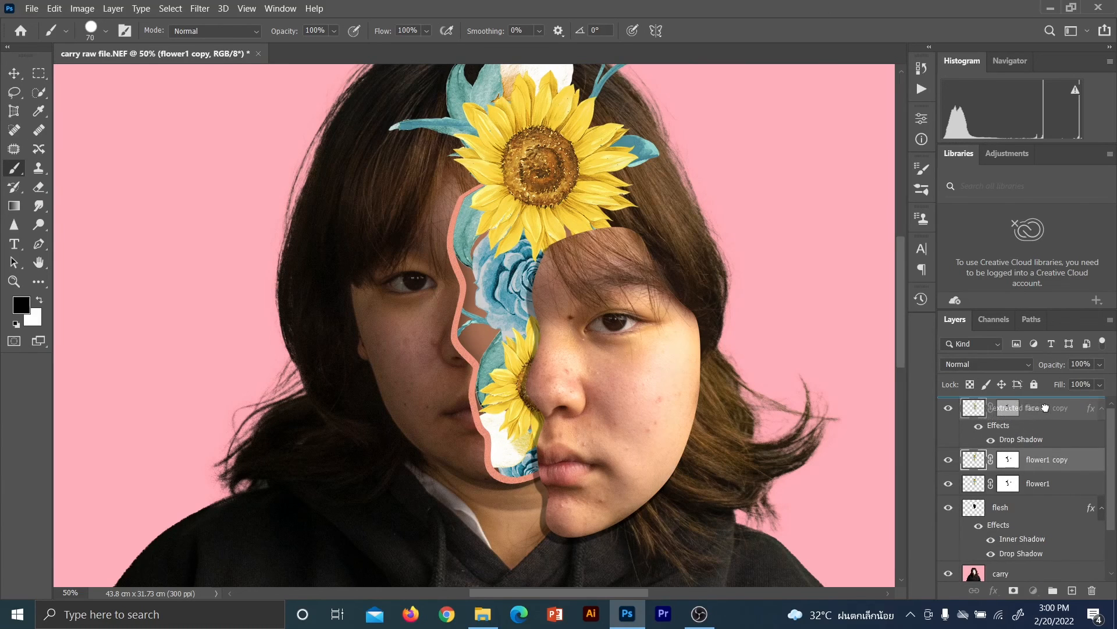
drag(1045, 406, 1046, 403)
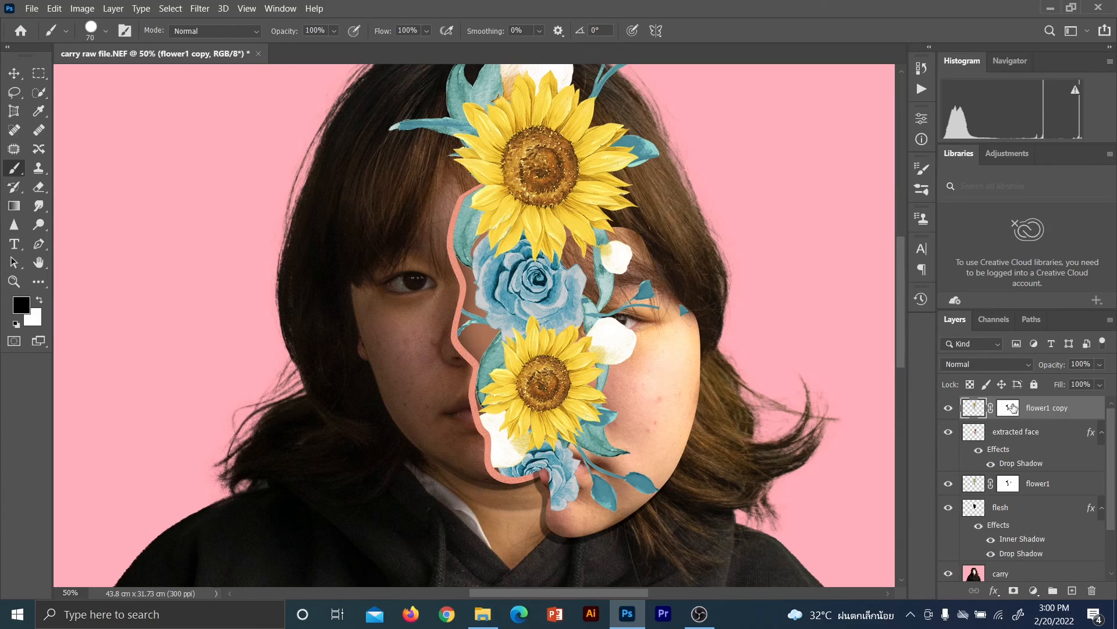
click(1010, 412)
alt+click(1009, 414)
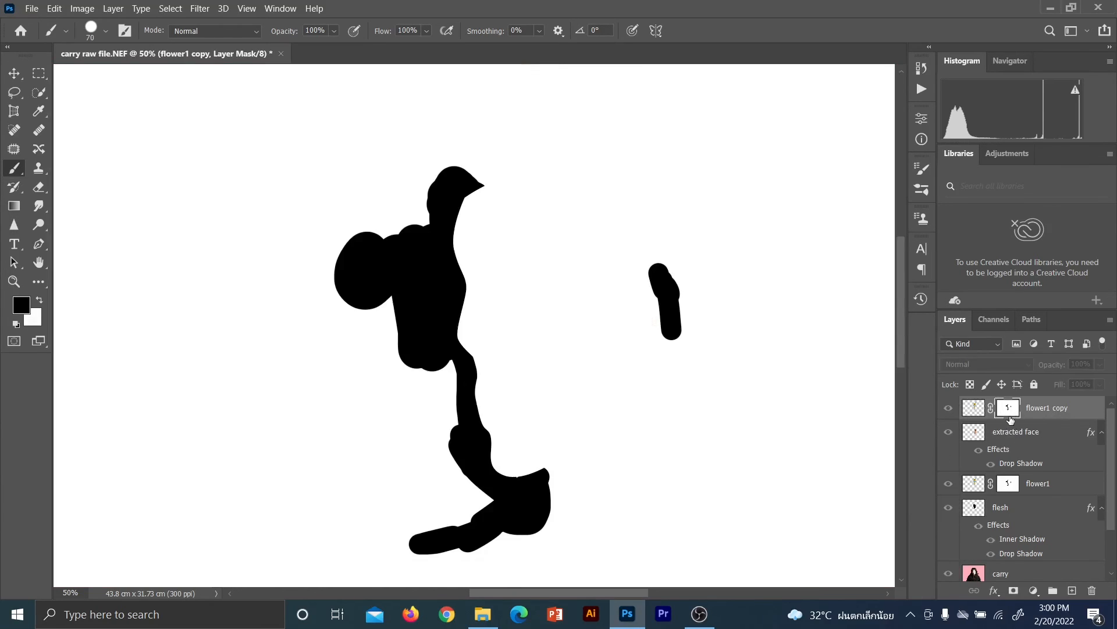
drag(1011, 414, 1009, 446)
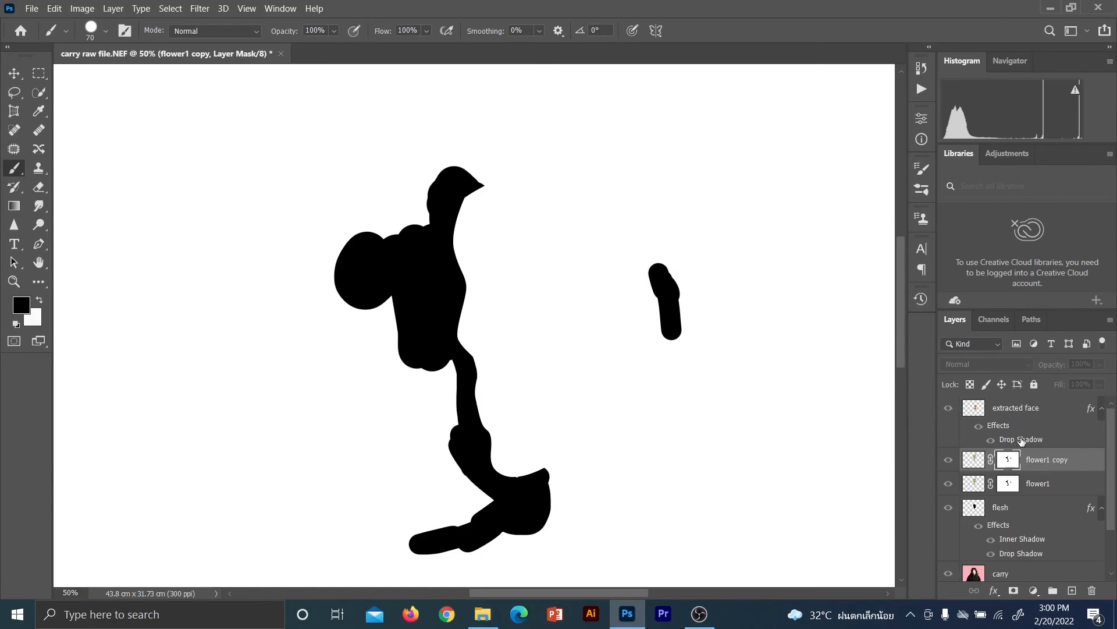
key(Delete)
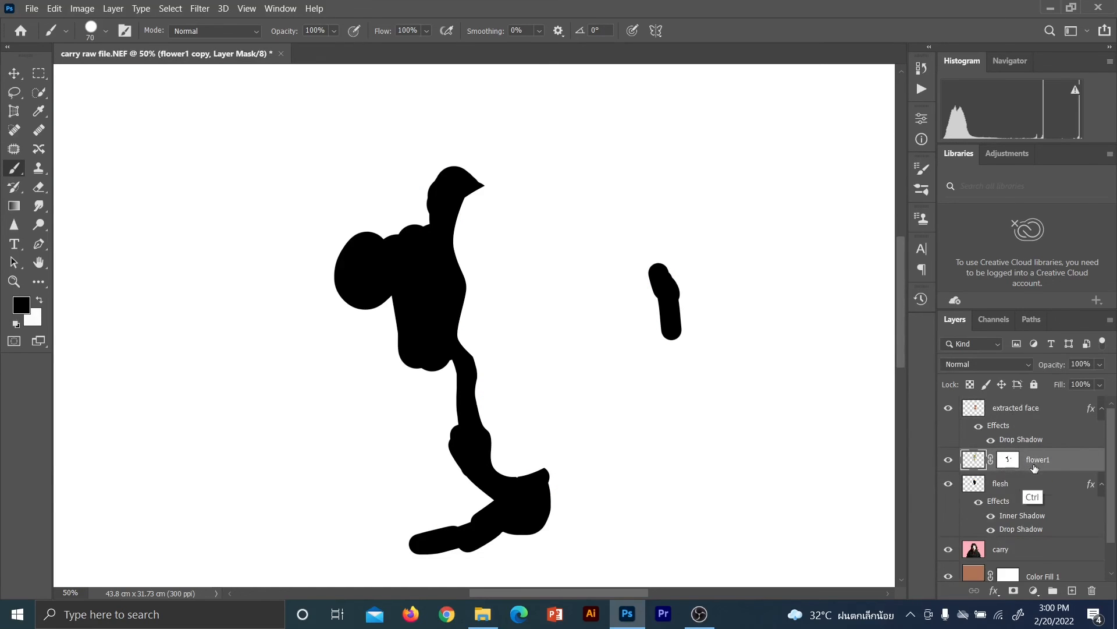
- Duplicate the flower1 layer and move the copy above the extracted face layer
key(ctrl+j)
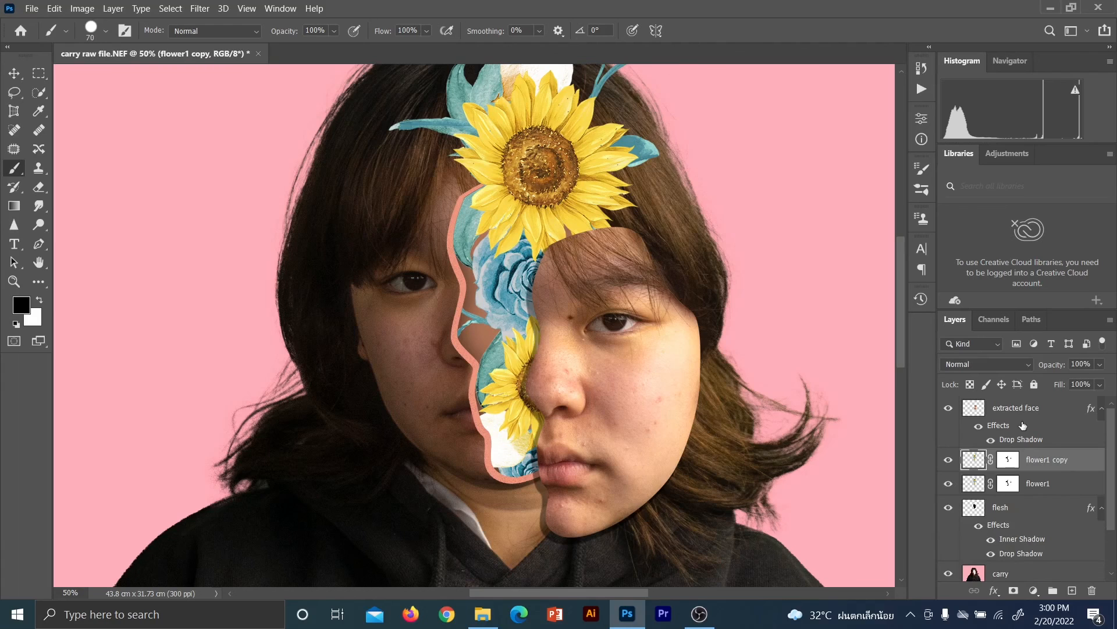
drag(1036, 462, 1037, 409)
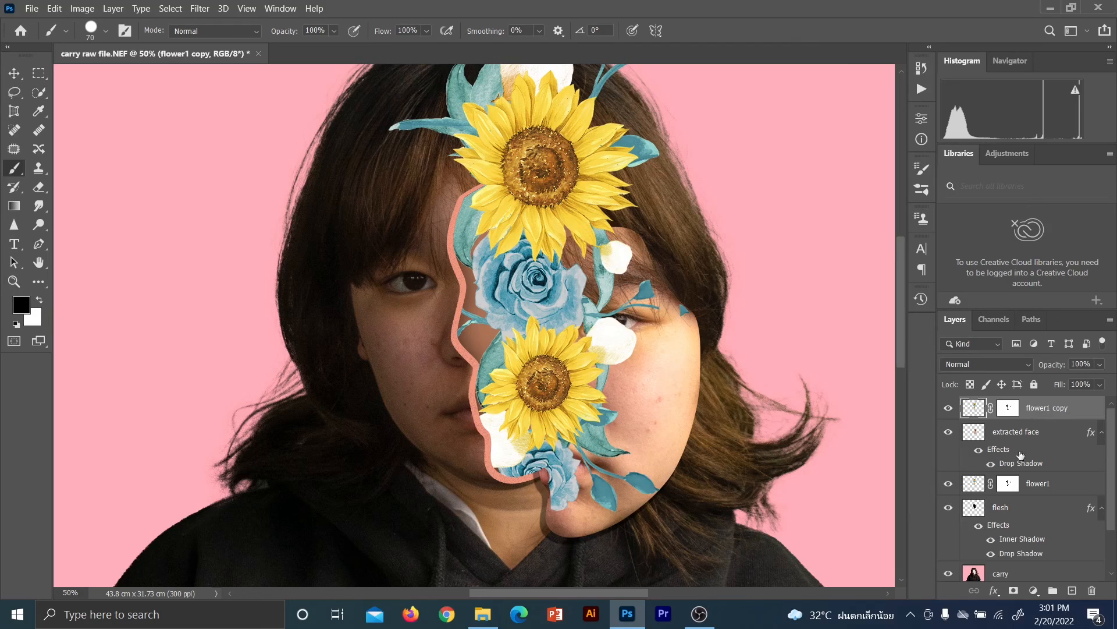
- Paint black on the flower1 copy mask, enlarging the brush to 200 px, to hide the flowers covering the shifted face below the top sunflower
click(1010, 411)
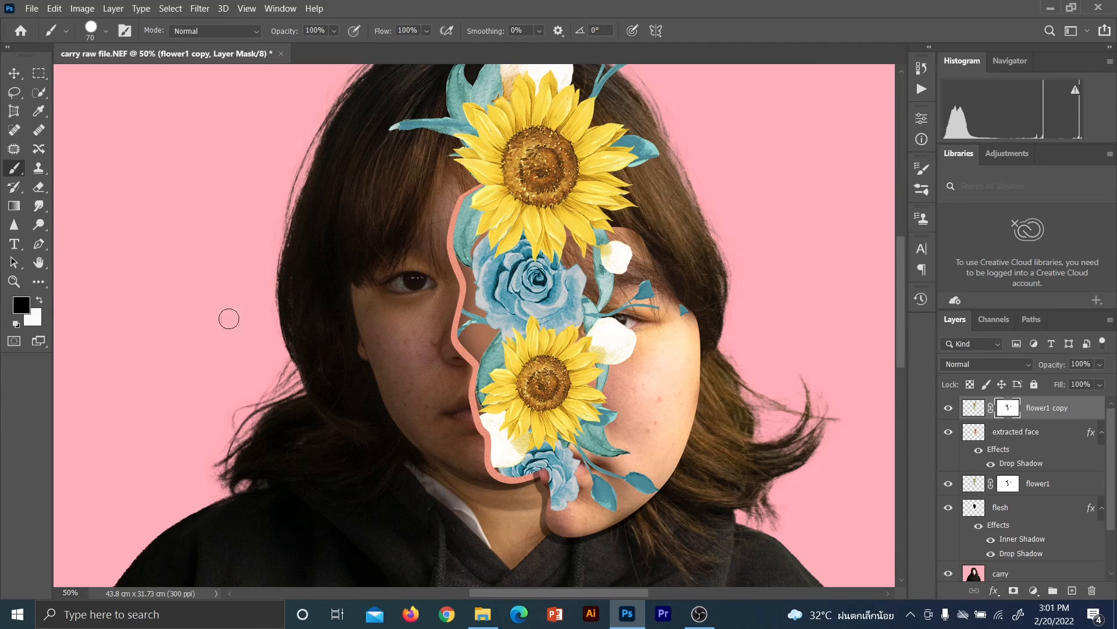
click(572, 290)
mouse_move(595, 284)
mouse_down()
mouse_move(589, 345)
mouse_move(599, 370)
mouse_up()
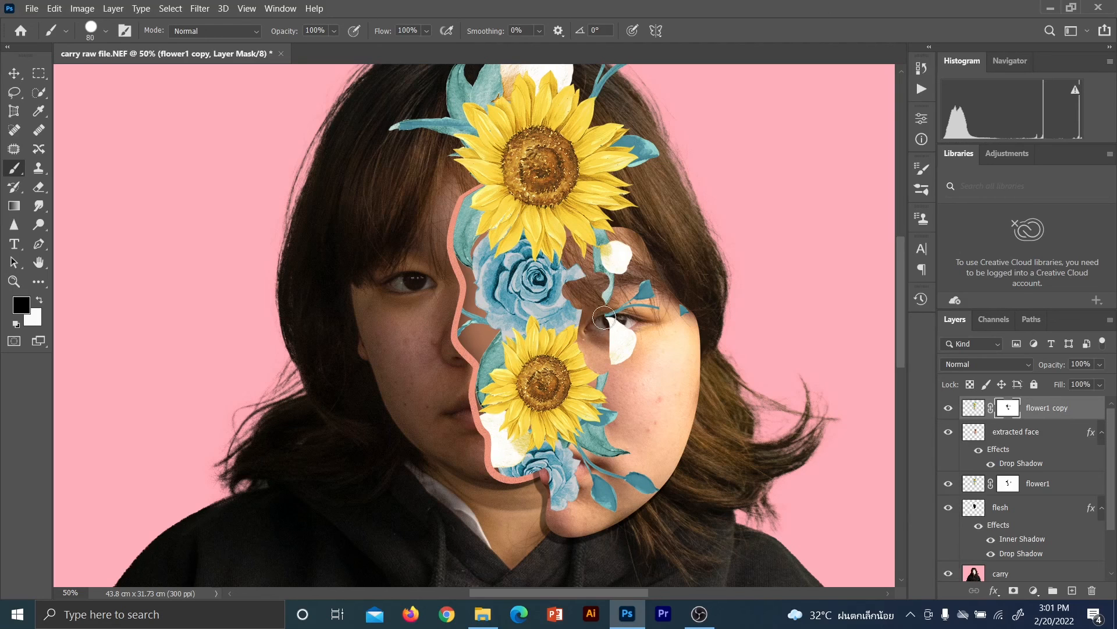
key(bracketright)
key(bracketright)
key(bracketright)
key(bracketright)
key(bracketright)
key(bracketright)
key(bracketright)
mouse_move(618, 366)
mouse_down()
mouse_move(628, 342)
mouse_move(592, 350)
mouse_move(572, 336)
mouse_move(515, 383)
mouse_move(516, 360)
mouse_move(527, 411)
mouse_move(585, 406)
mouse_move(612, 494)
mouse_move(537, 443)
mouse_move(640, 484)
mouse_move(646, 349)
mouse_move(632, 290)
mouse_move(672, 297)
mouse_move(666, 312)
mouse_move(634, 268)
mouse_move(617, 270)
mouse_move(557, 302)
mouse_move(550, 334)
mouse_move(532, 317)
mouse_up()
- Refine the flower1 copy mask with smaller brushes down to 8 px, hiding the rose edge that overlaps the forehead beneath the sunflower
key(ctrl+plus)
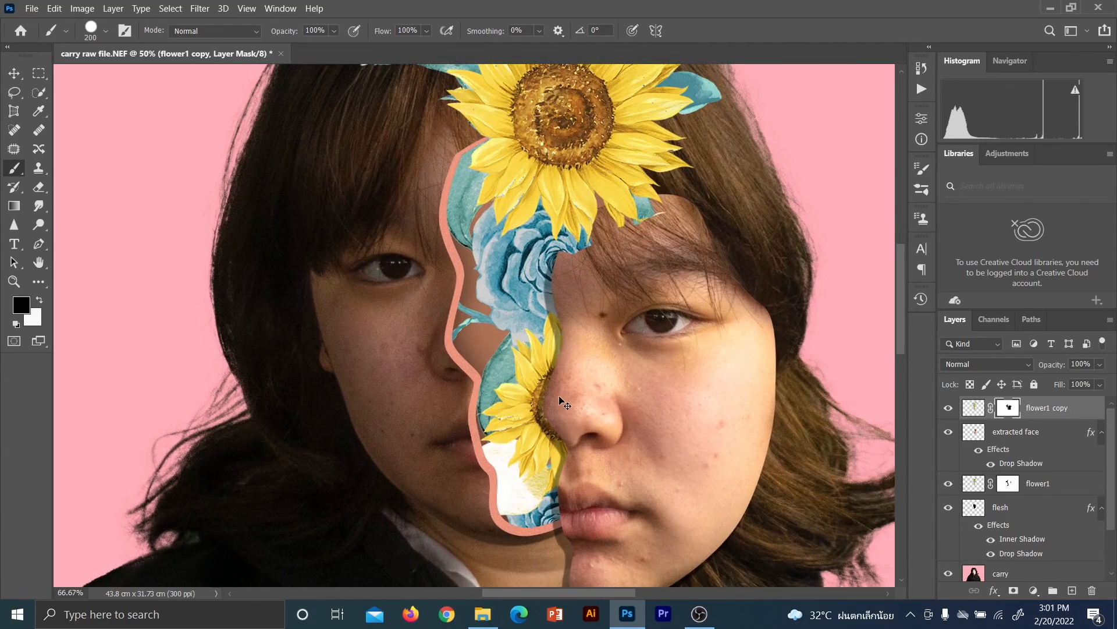
key(bracketleft)
key(bracketleft)
key(bracketleft)
key(bracketleft)
key(bracketleft)
key(bracketleft)
key(bracketleft)
key(bracketleft)
key(bracketleft)
key(bracketleft)
key(bracketleft)
key(bracketleft)
key(bracketleft)
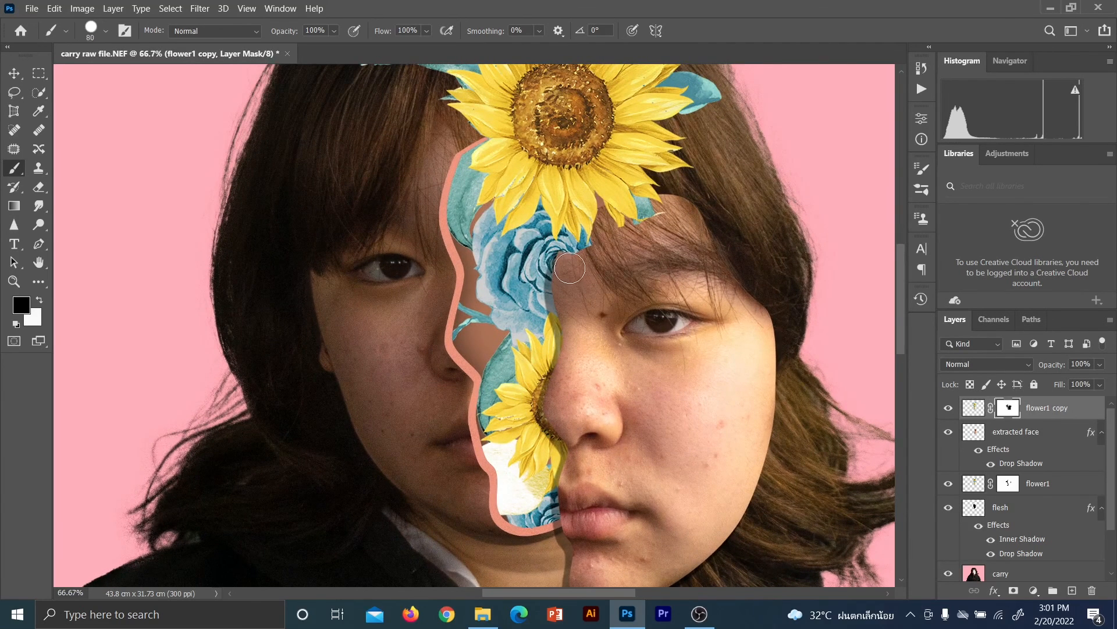
drag(567, 255, 569, 242)
key(ctrl+z)
key(bracketright)
key(bracketright)
key(bracketright)
key(bracketleft)
key(bracketleft)
key(bracketleft)
key(bracketleft)
key(bracketleft)
key(bracketleft)
key(bracketleft)
key(bracketleft)
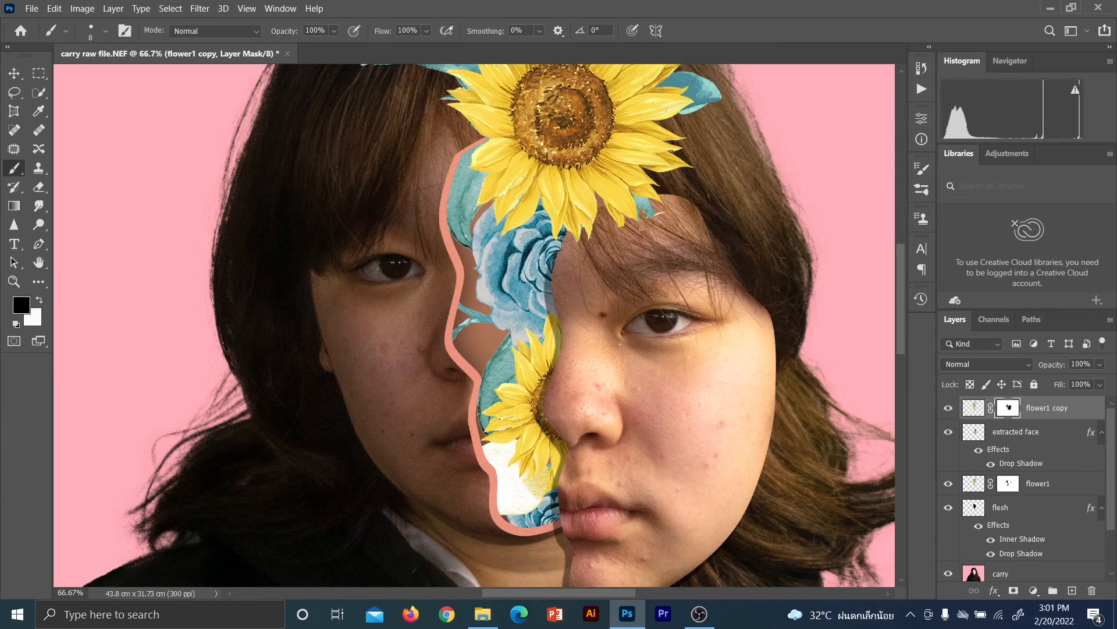
- Clean up the mask under the top sunflower with a 20 px brush, restoring petals in white and hiding stray leaf specks in black
key(bracketright)
key(bracketright)
key(bracketright)
key(bracketright)
key(bracketleft)
key(bracketleft)
key(bracketright)
key(bracketright)
click(40, 299)
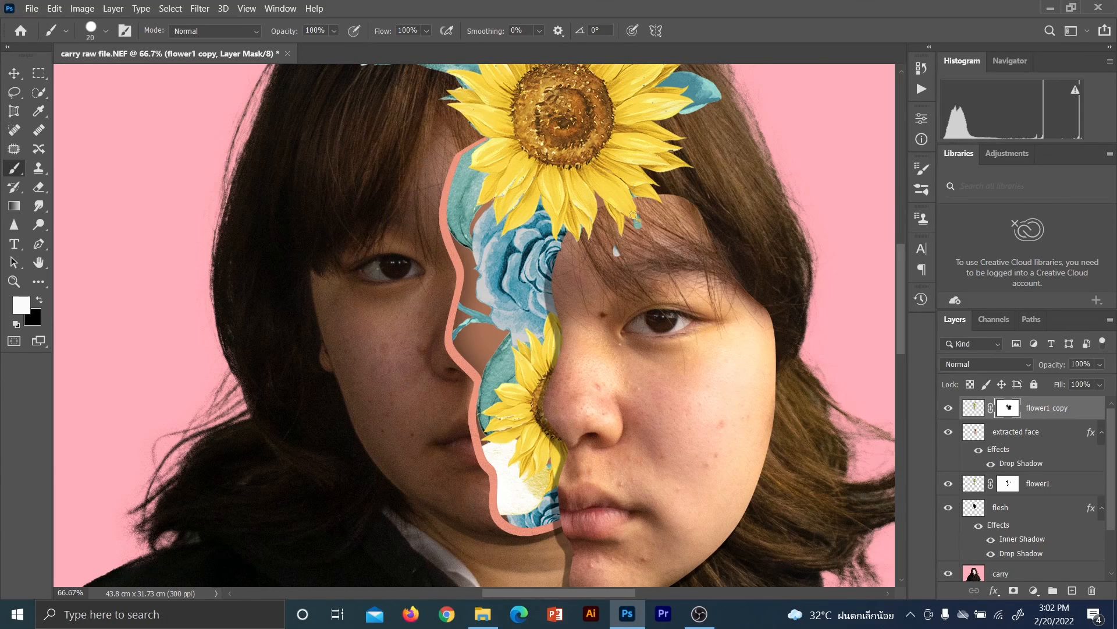
drag(632, 206, 648, 201)
click(40, 299)
click(616, 251)
key(ctrl+minus)
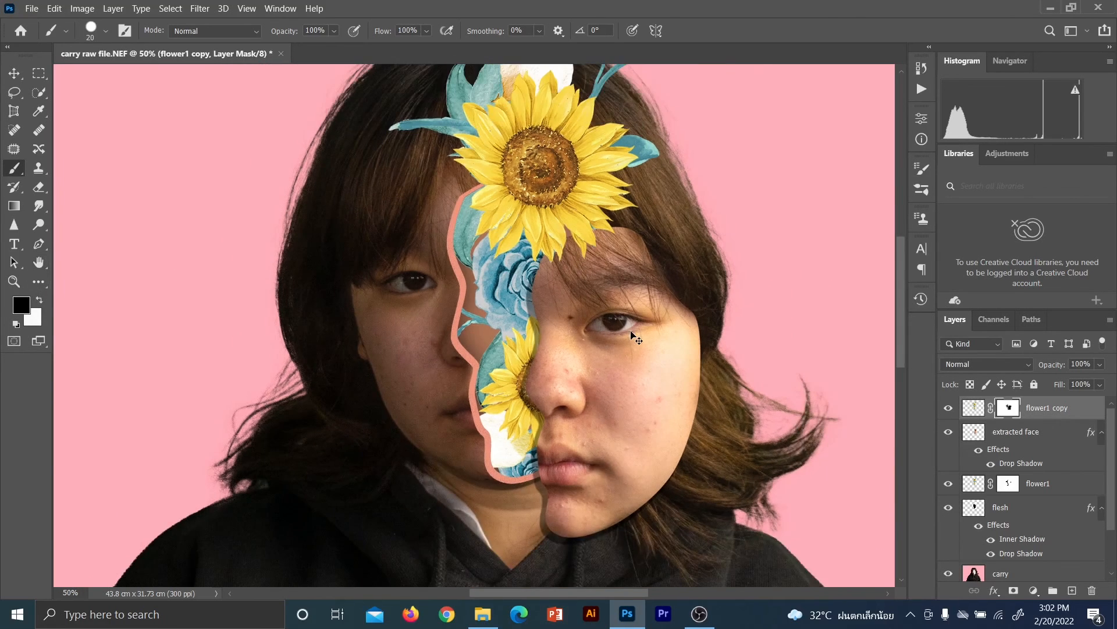
key(ctrl+minus)
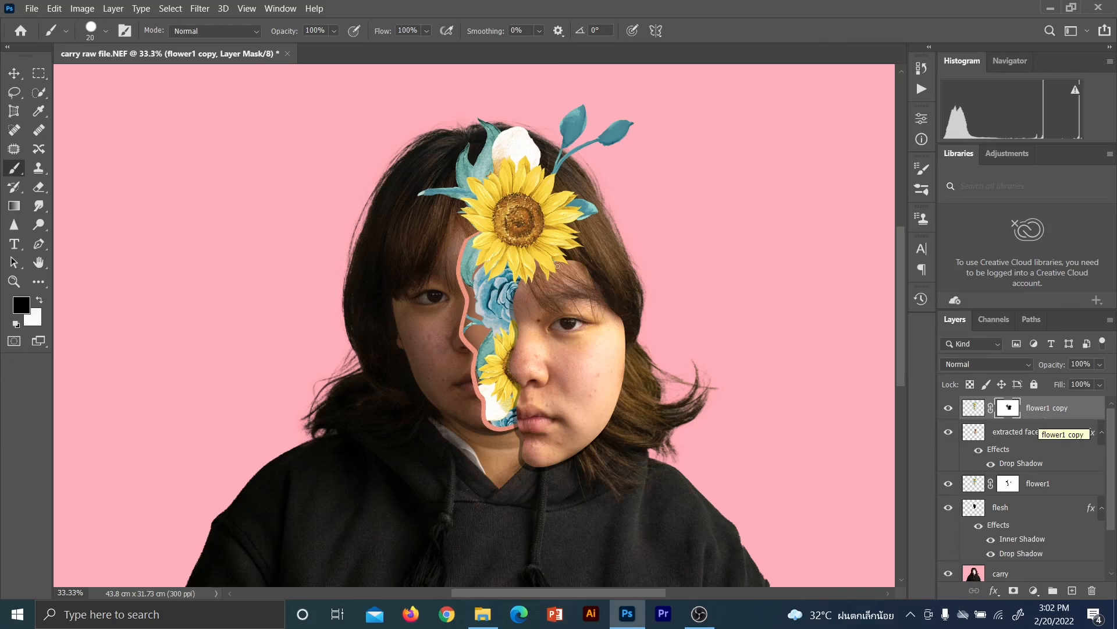
- Add a drop shadow to the flower1 layer with 26% opacity, 21 px distance, 23% spread and 49 px size
click(974, 410)
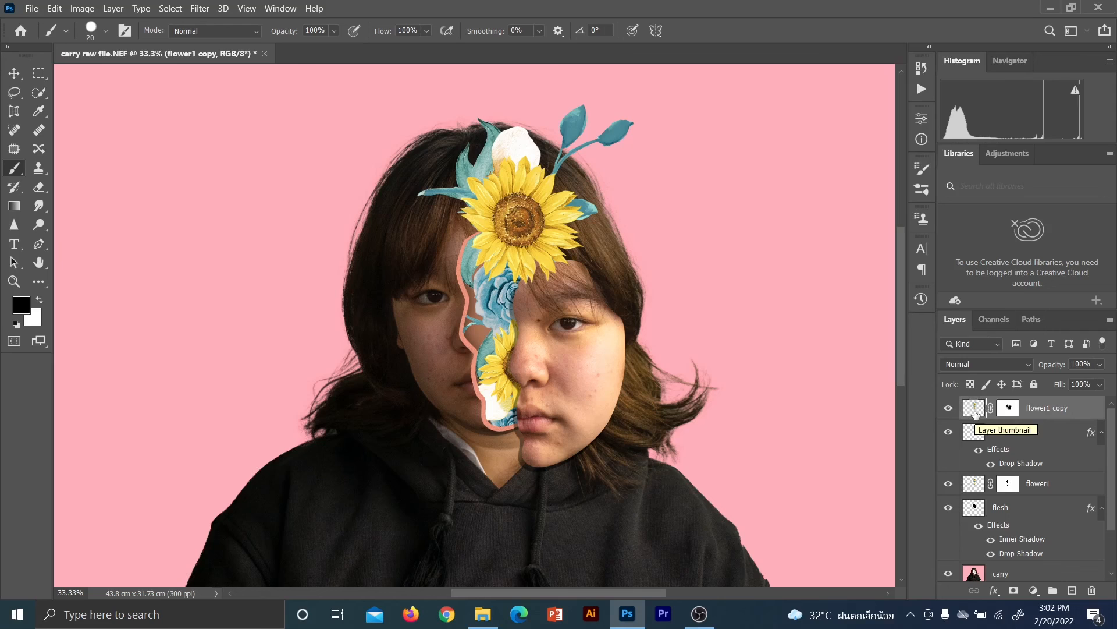
click(973, 486)
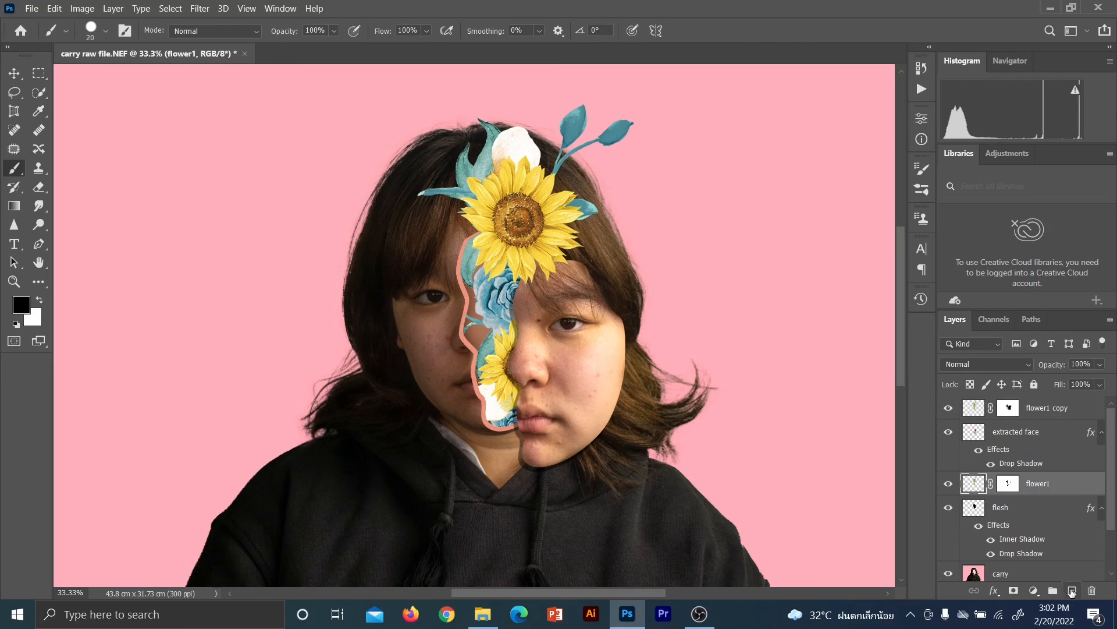
double_click(1091, 487)
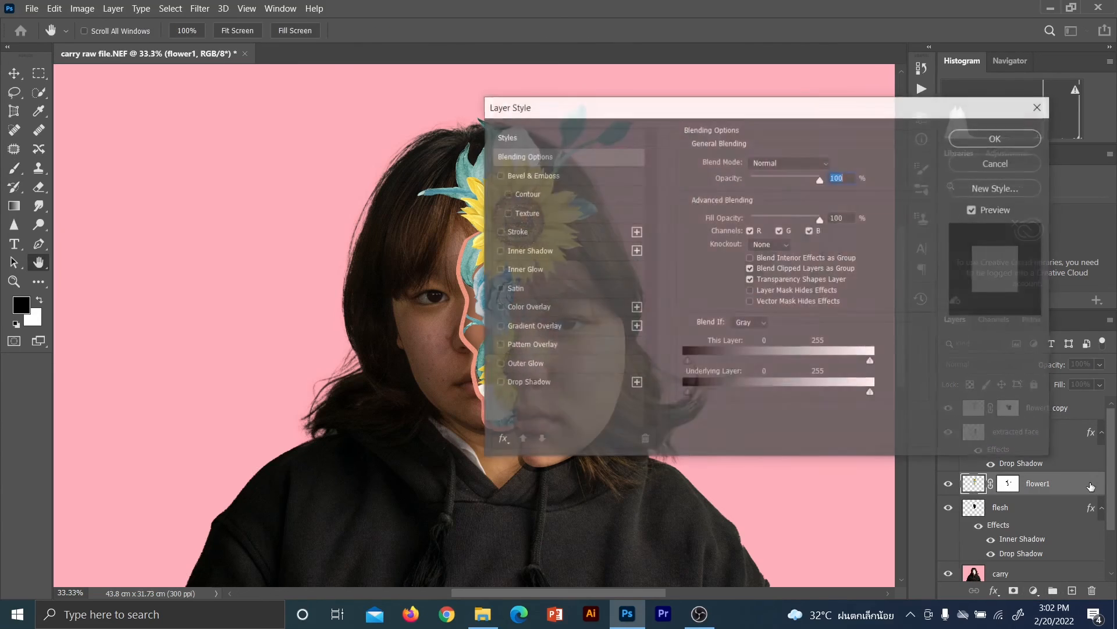
click(529, 381)
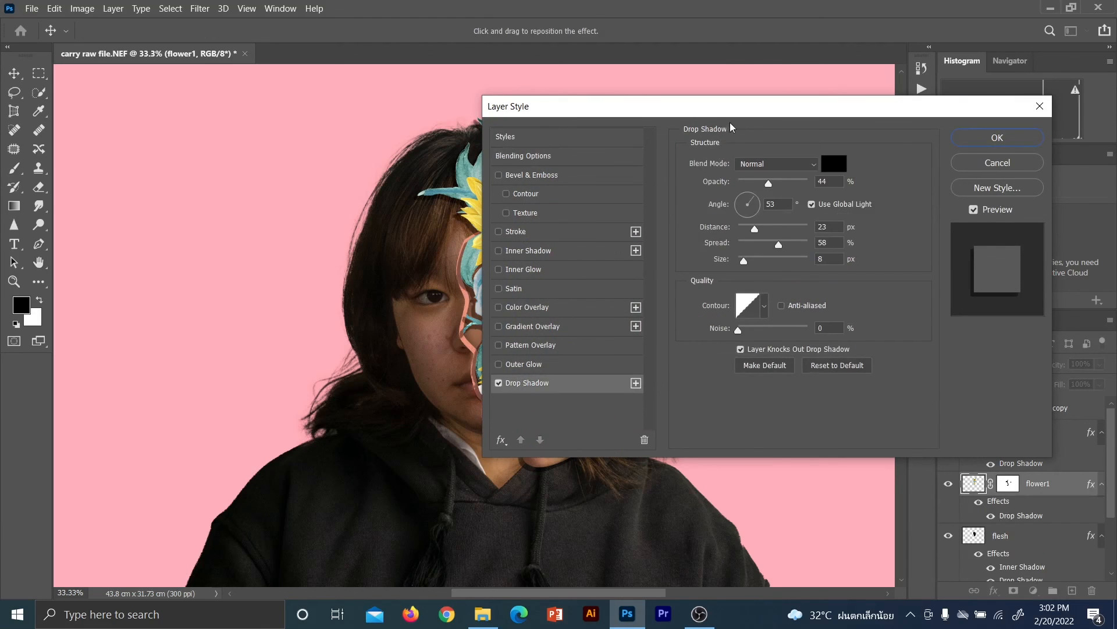
drag(730, 112, 829, 109)
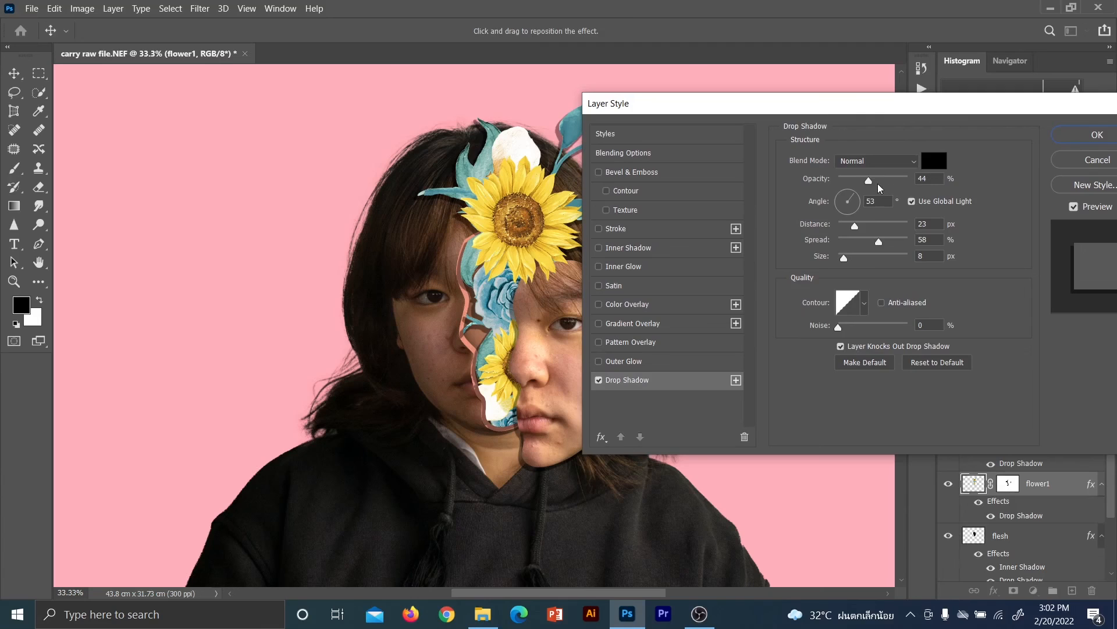
drag(879, 185, 847, 183)
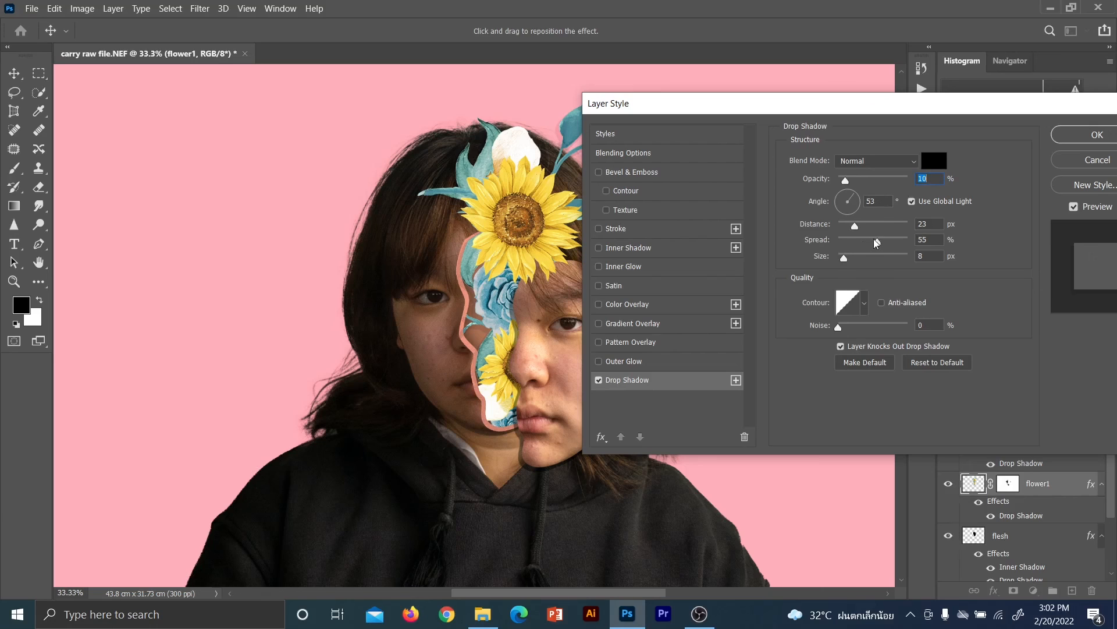
mouse_move(878, 242)
mouse_down()
mouse_move(860, 239)
mouse_move(865, 227)
mouse_up()
click(864, 227)
mouse_move(847, 259)
mouse_down()
mouse_move(861, 260)
mouse_move(876, 226)
mouse_move(854, 226)
mouse_move(884, 247)
mouse_move(855, 244)
mouse_up()
drag(845, 181, 855, 181)
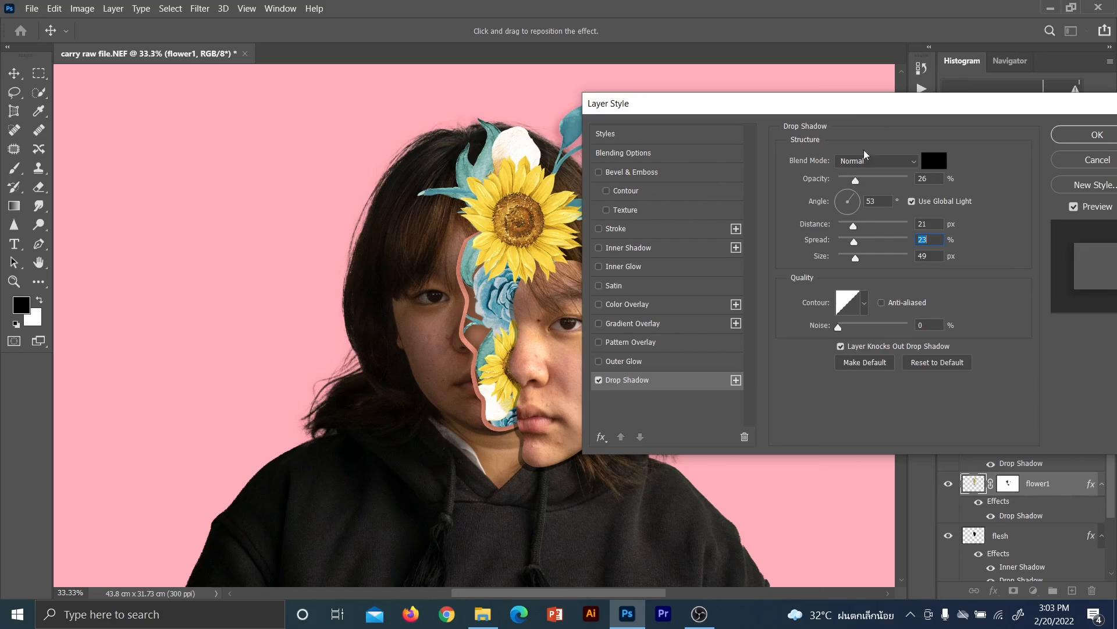
drag(887, 107, 814, 122)
click(1008, 153)
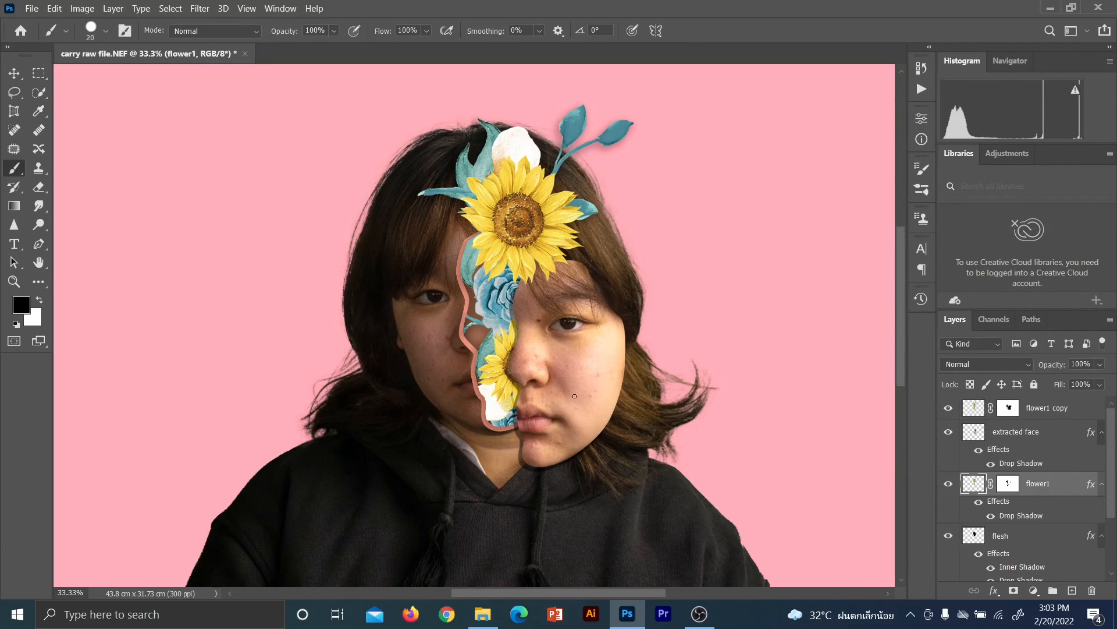
- Place the Pngtree elegant watercolor flowers bouquet image from File Explorer above flower1, scaled to 49.28% over the face hole
click(482, 614)
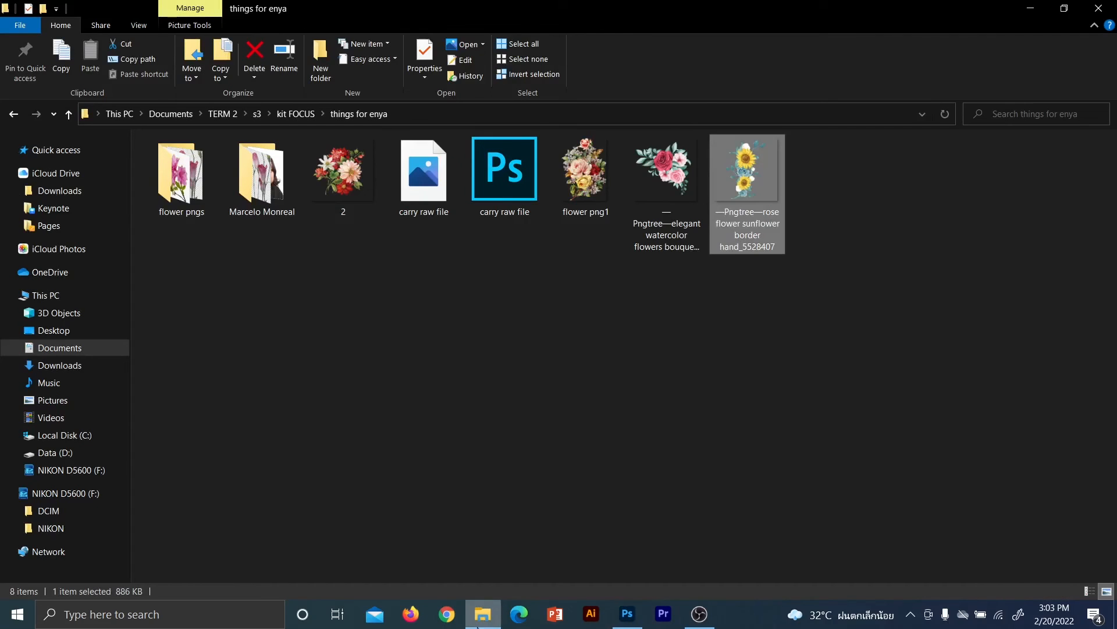
click(619, 308)
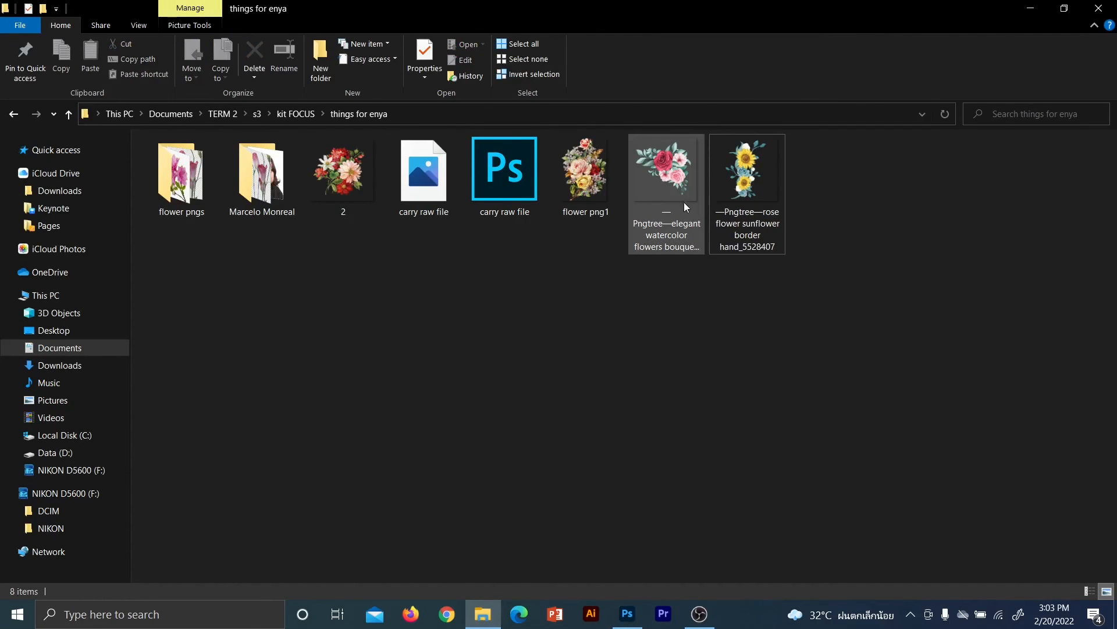
drag(685, 201, 577, 500)
drag(511, 355, 512, 356)
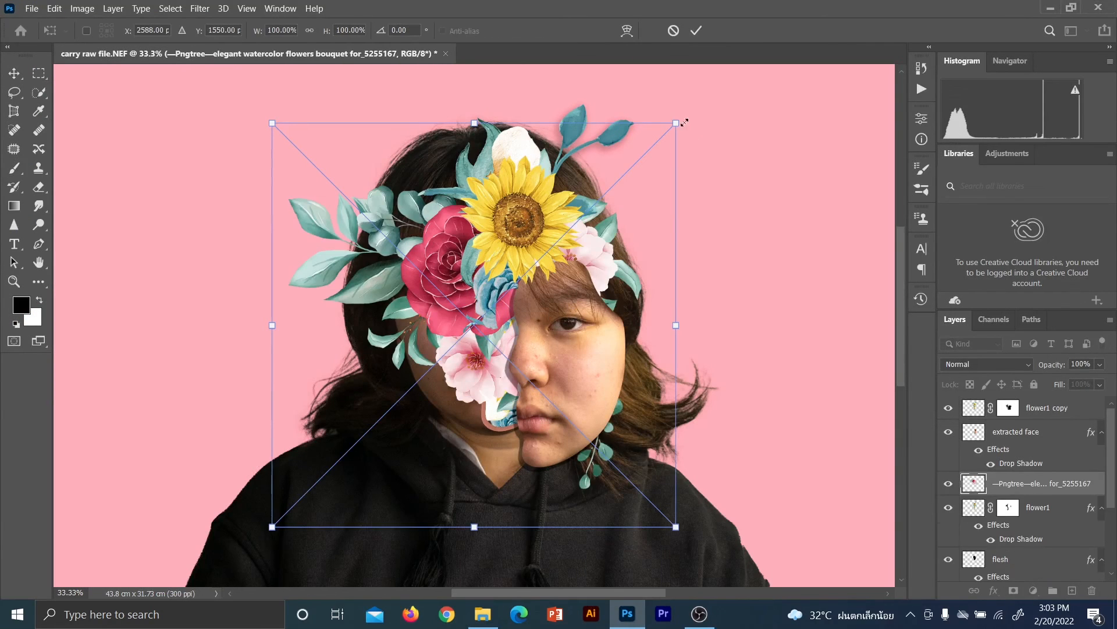
drag(677, 118, 471, 328)
drag(412, 409, 514, 351)
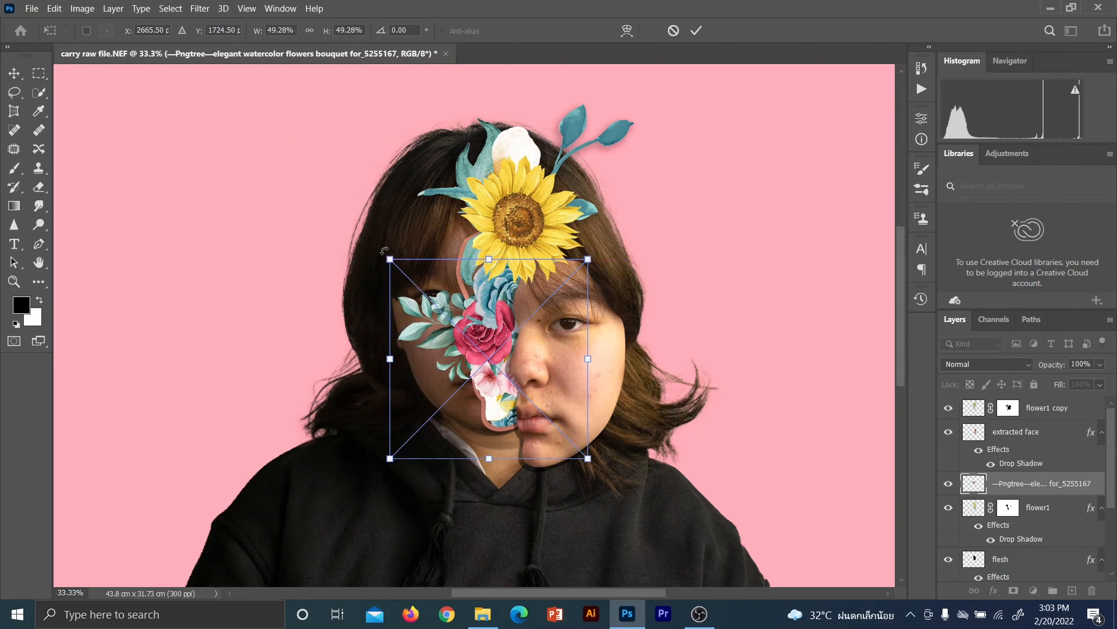
- Rotate the bouquet to -7.97°, scale it to 50.64%, and place its red rose in the gap beside the shifted face
drag(384, 250, 401, 239)
drag(485, 355, 504, 350)
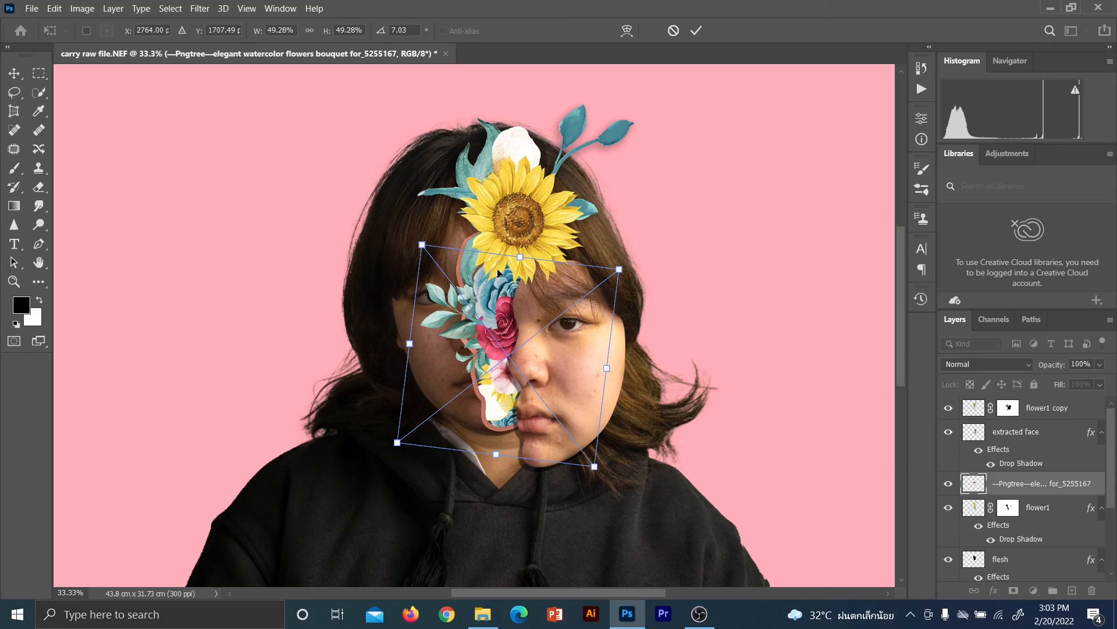
drag(637, 258, 606, 220)
drag(496, 339, 501, 348)
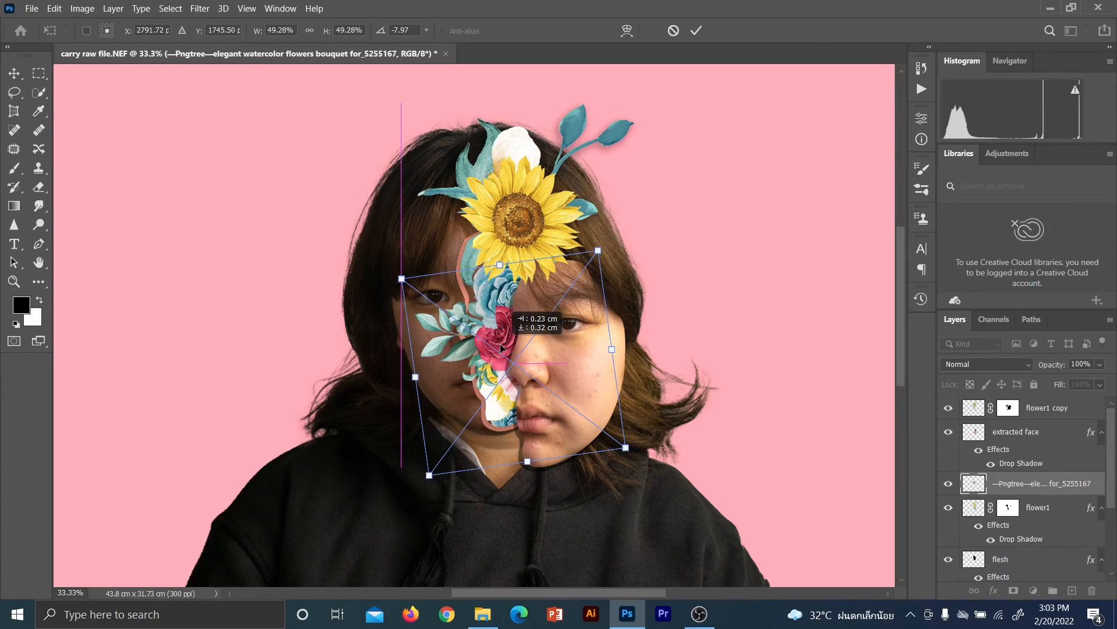
drag(501, 348, 501, 348)
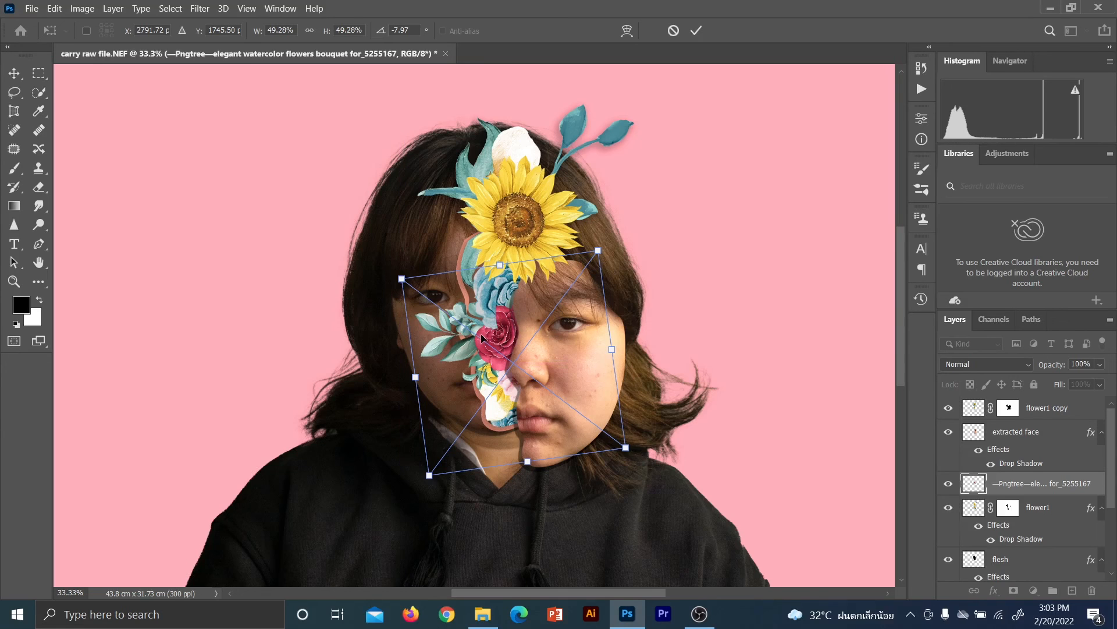
drag(499, 346, 496, 340)
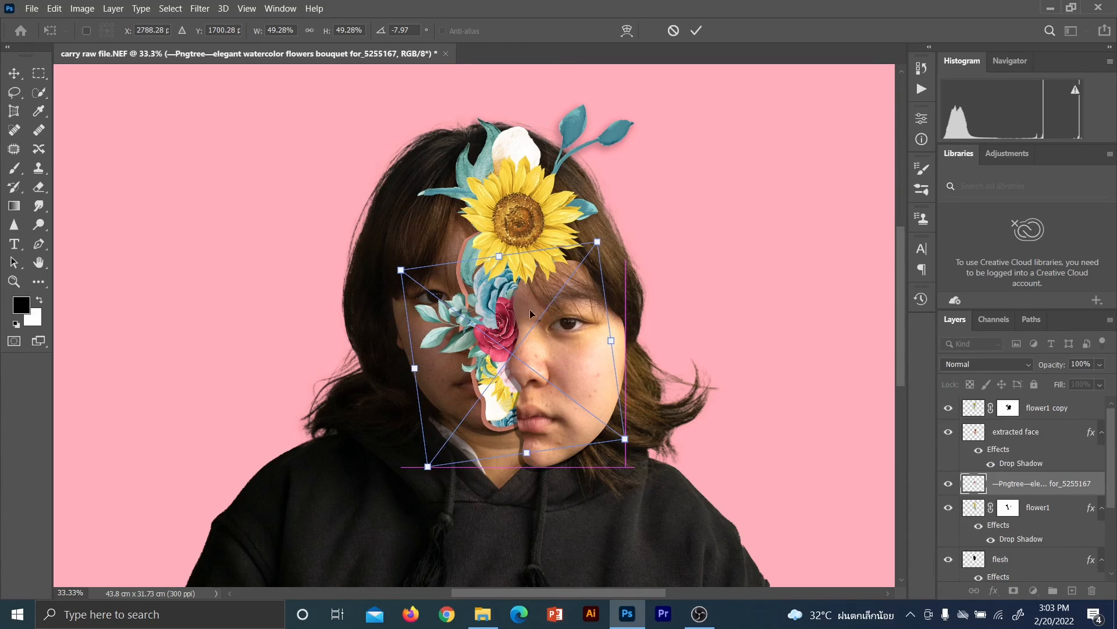
drag(600, 241, 605, 237)
drag(511, 326, 505, 328)
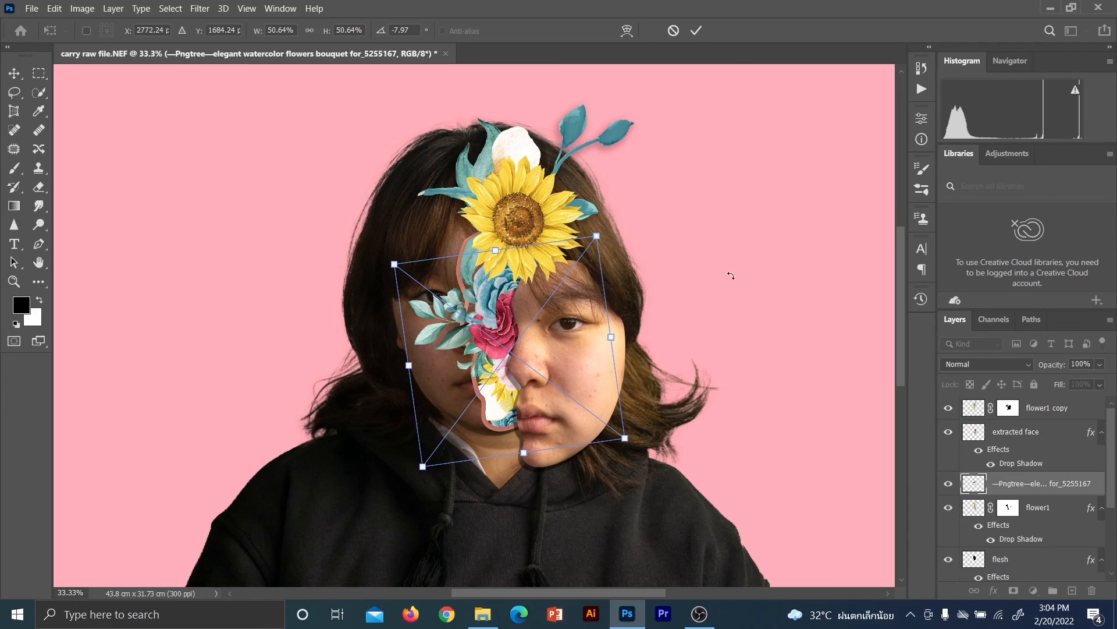
click(693, 37)
- Paint black on the flower1 copy mask with a 50 px brush to hide the blue rose parts covering the red rose
key(b)
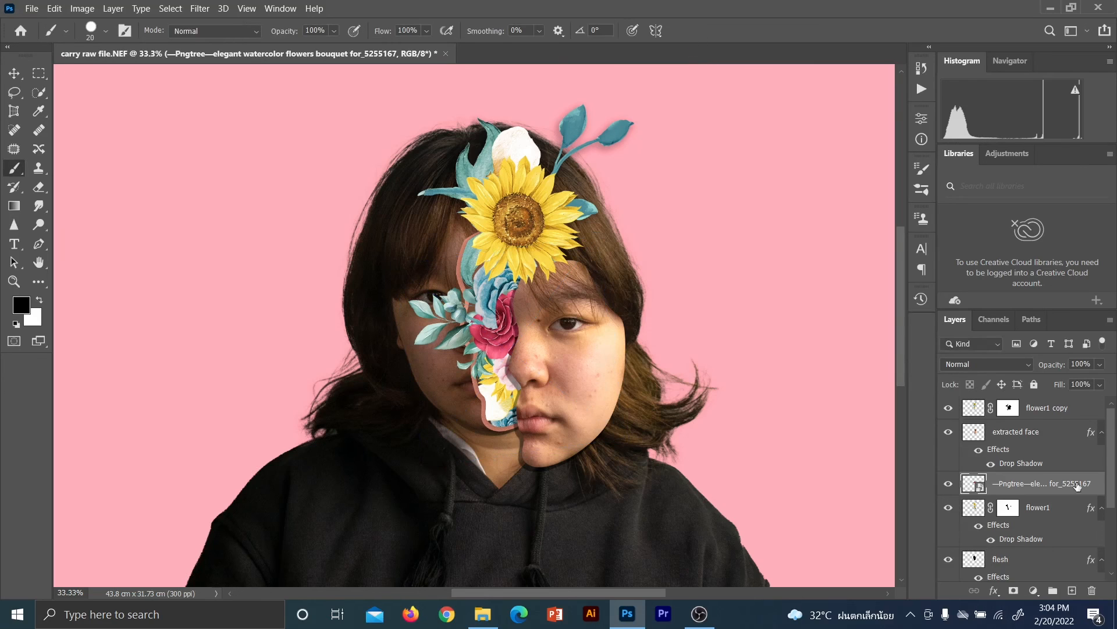
click(1057, 409)
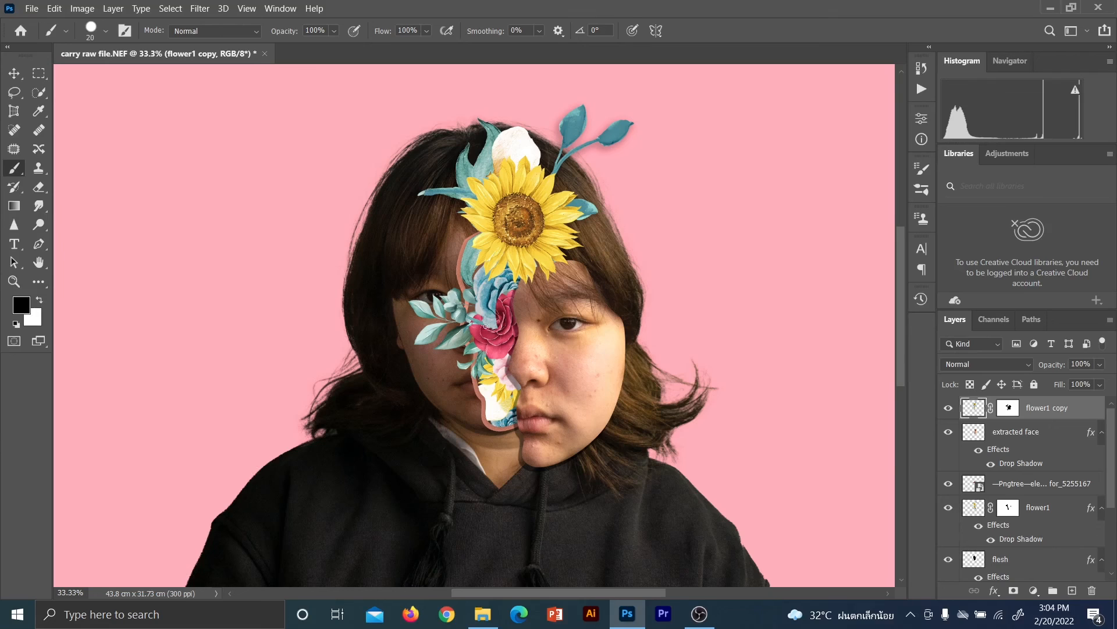
key(bracketright)
drag(488, 316, 491, 319)
key(ctrl+z)
click(1009, 408)
drag(479, 314, 494, 320)
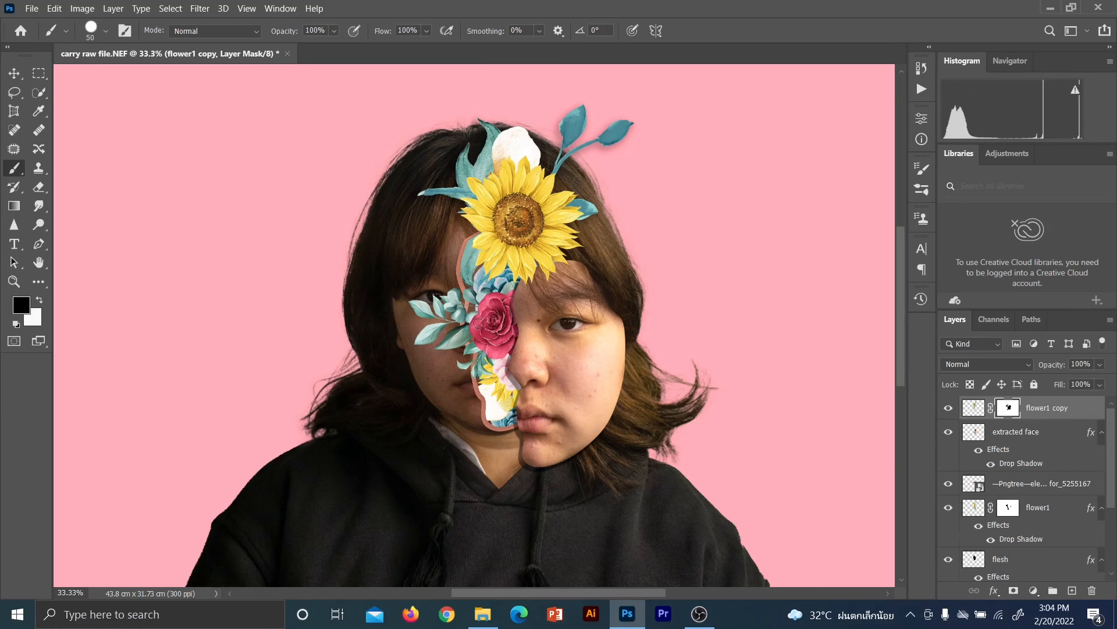
drag(474, 331, 471, 321)
- Rename the placed bouquet layer as flower2
scroll(1113, 457, down, 1)
double_click(1079, 467)
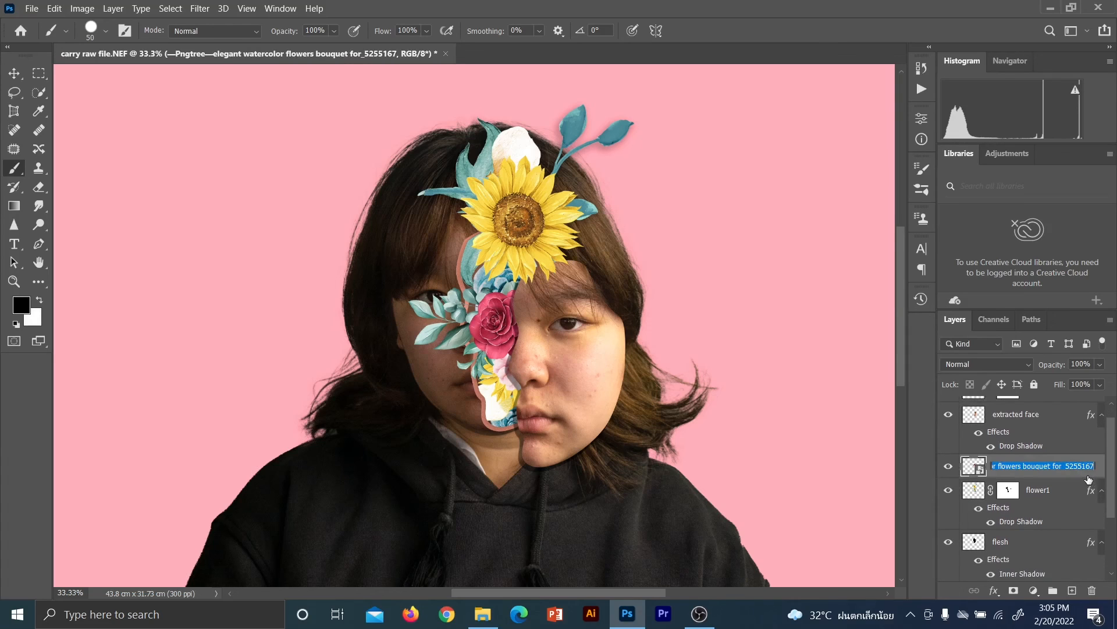
text(flower2)
key(Return)
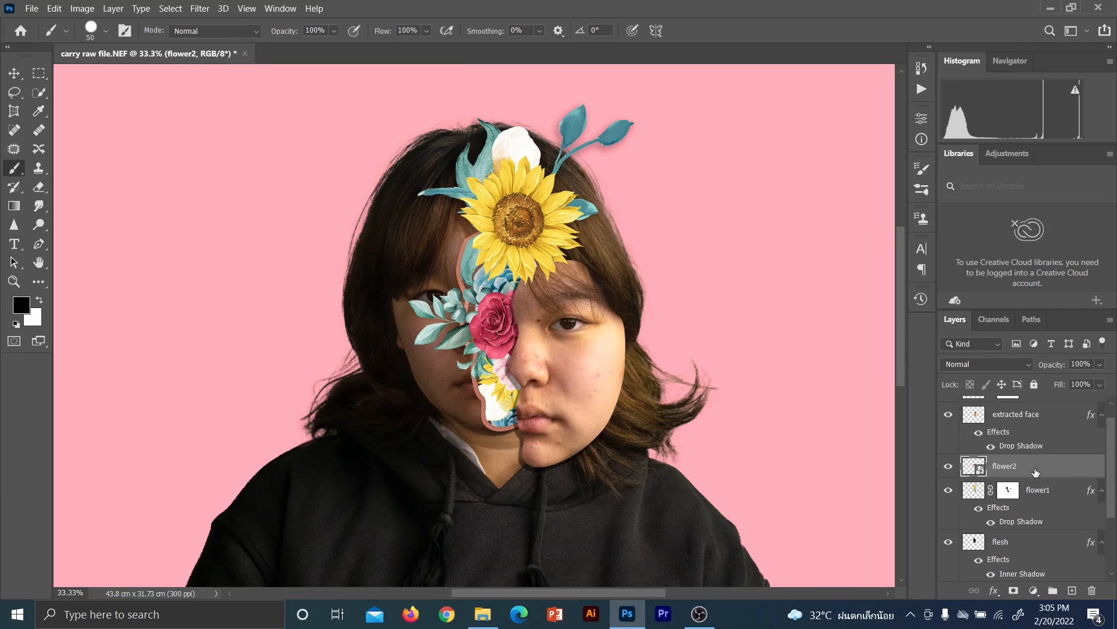
- Rasterize the flower2 layer and add a layer mask to it
right_click(1006, 471)
click(878, 272)
click(1104, 338)
click(1013, 590)
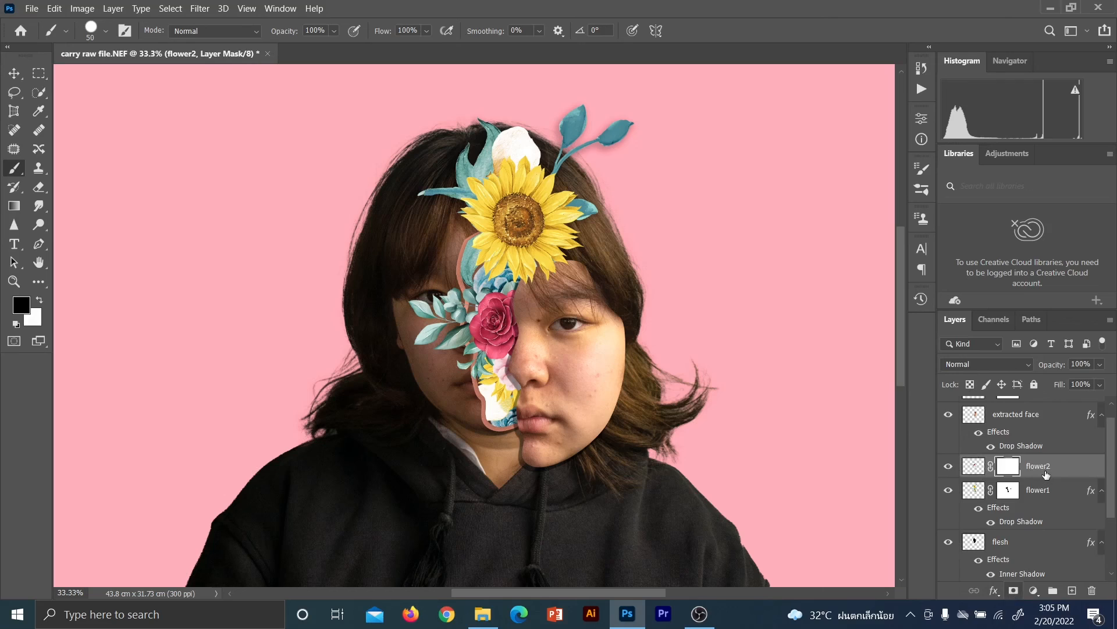
- Load the flesh layer's outline as a selection and invert it to cover everything outside the hole
click(1016, 544)
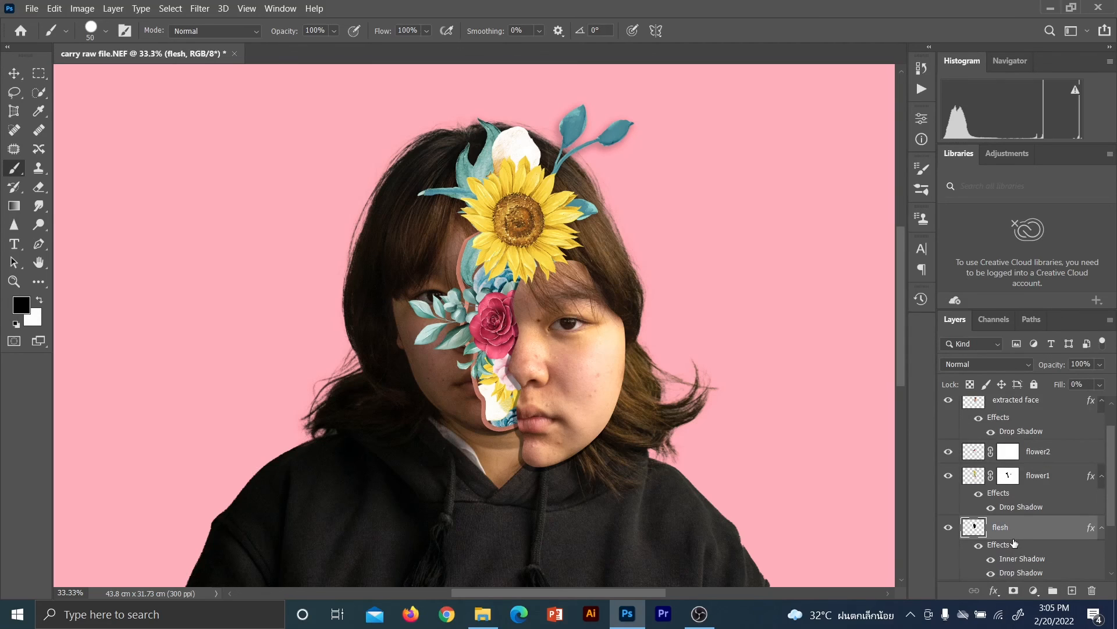
ctrl+click(971, 530)
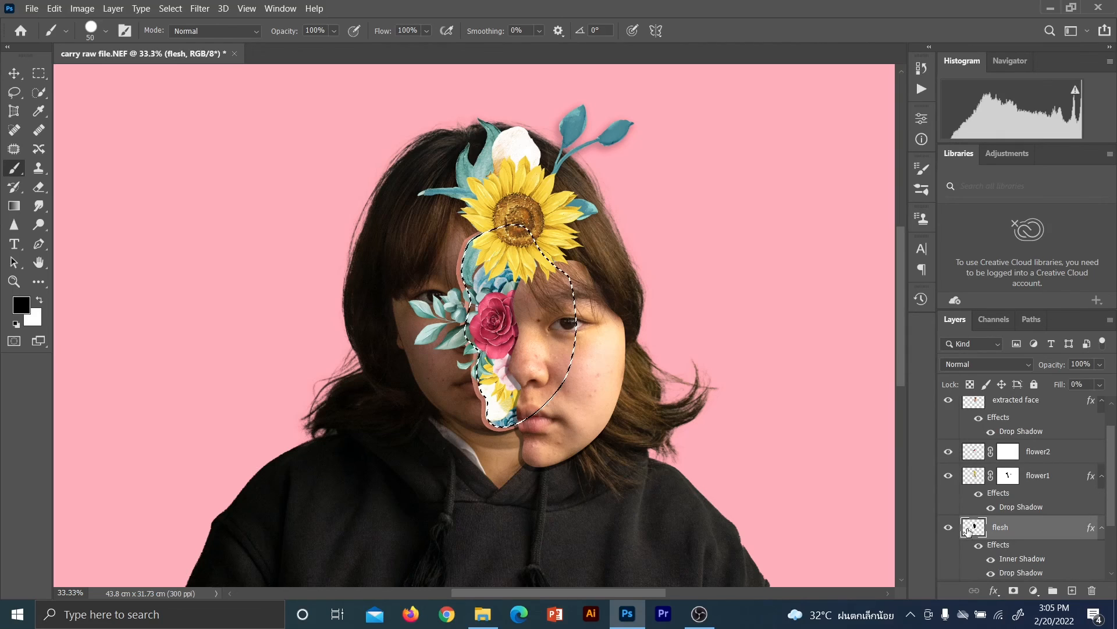
scroll(782, 440, up, 2)
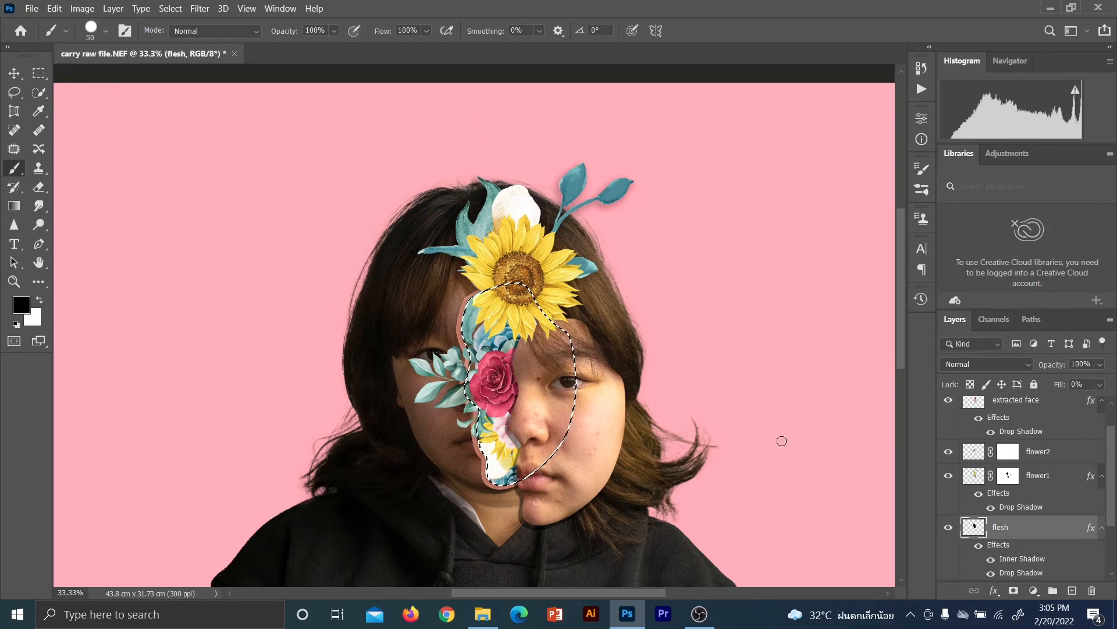
scroll(757, 448, up, 1)
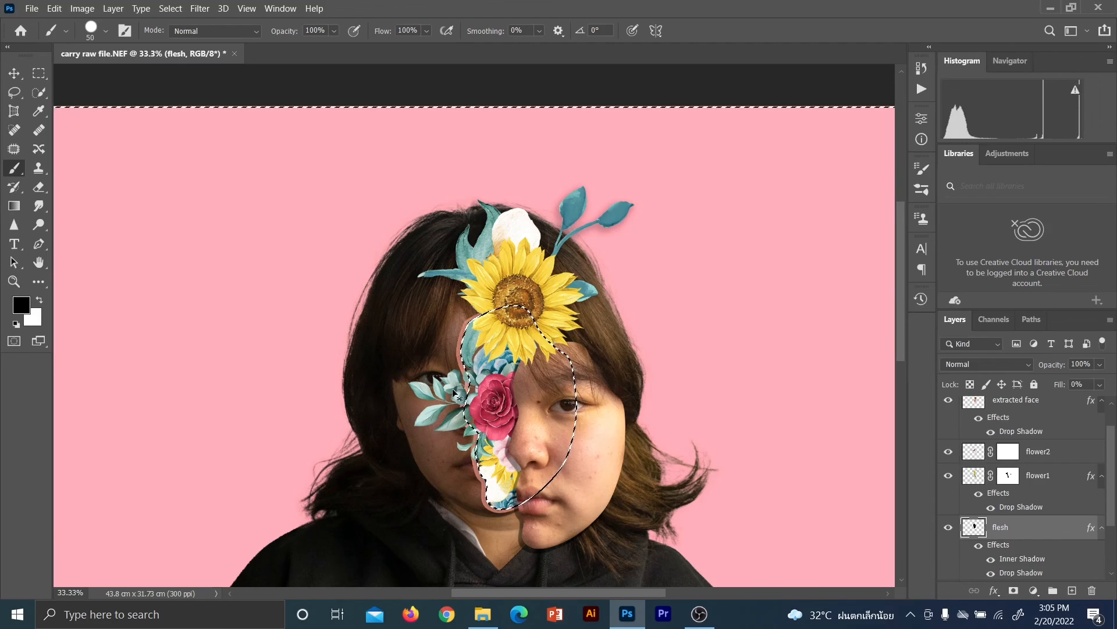
scroll(453, 390, up, 1)
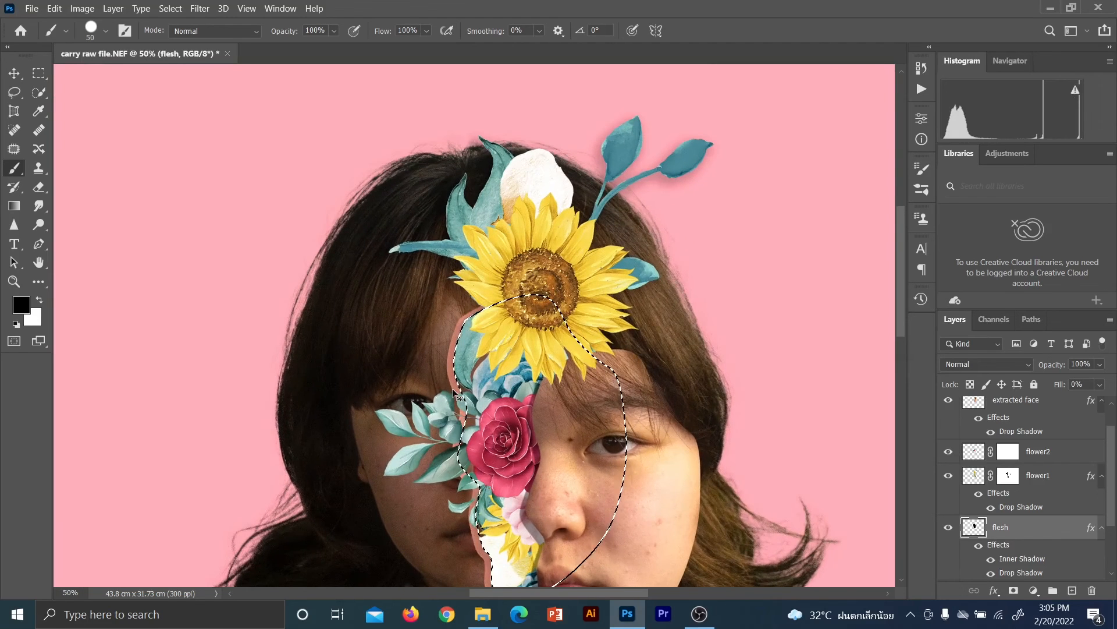
- Paint black on the flower2 mask to hide leaves spilling outside the hole, keeping the two light leaves on the cheek
click(1047, 453)
click(1013, 455)
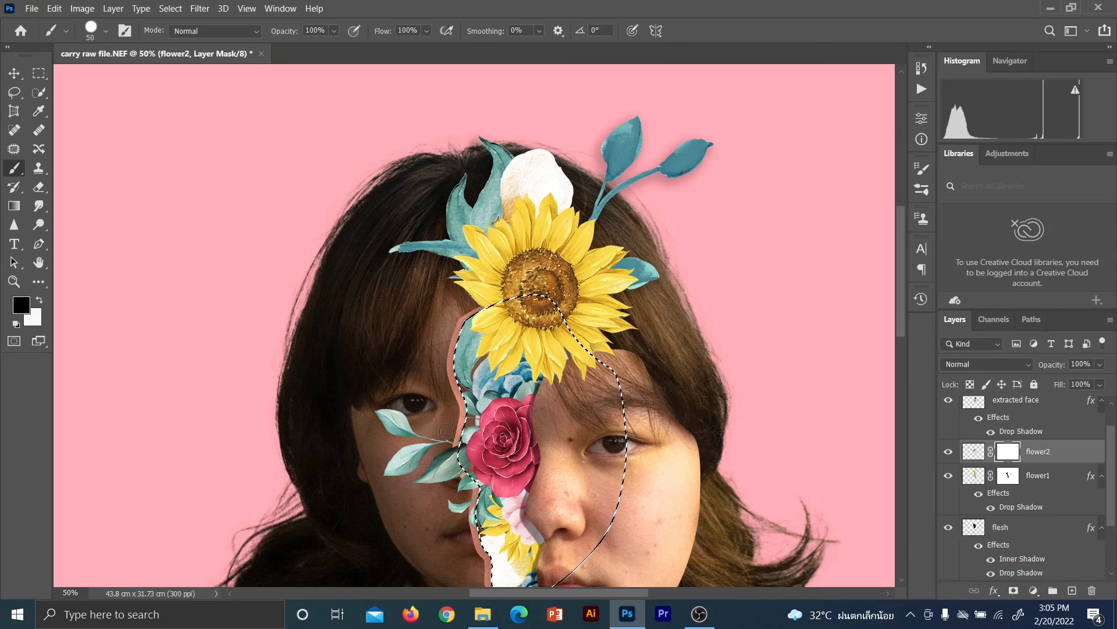
mouse_move(445, 476)
mouse_down()
mouse_move(431, 470)
mouse_move(448, 457)
mouse_move(471, 486)
mouse_move(456, 500)
mouse_up()
key(ctrl+minus)
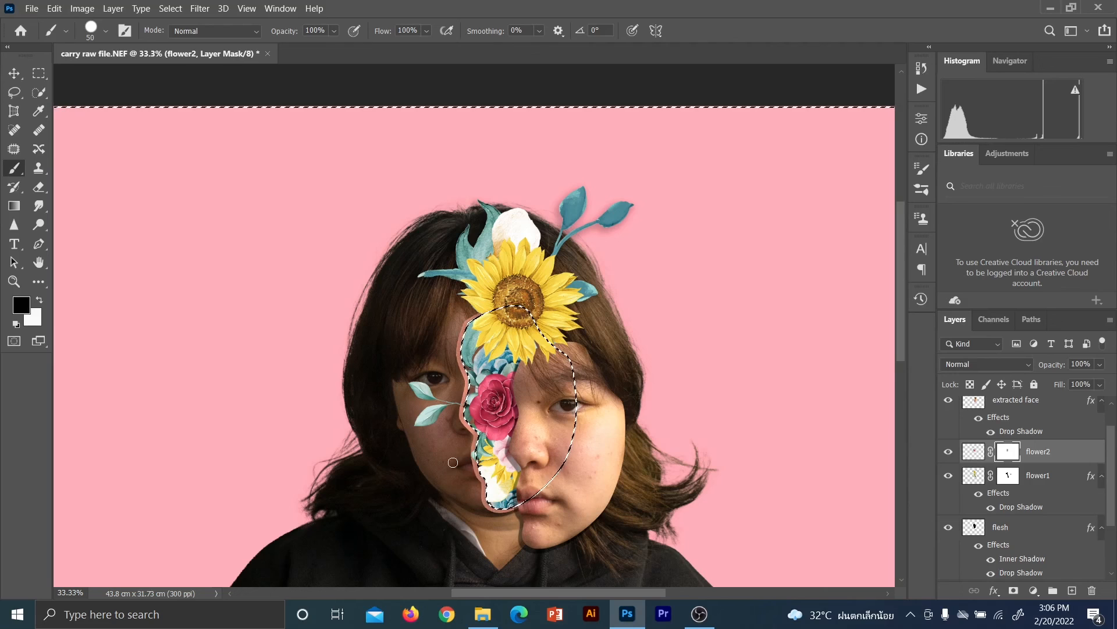
key(ctrl+plus)
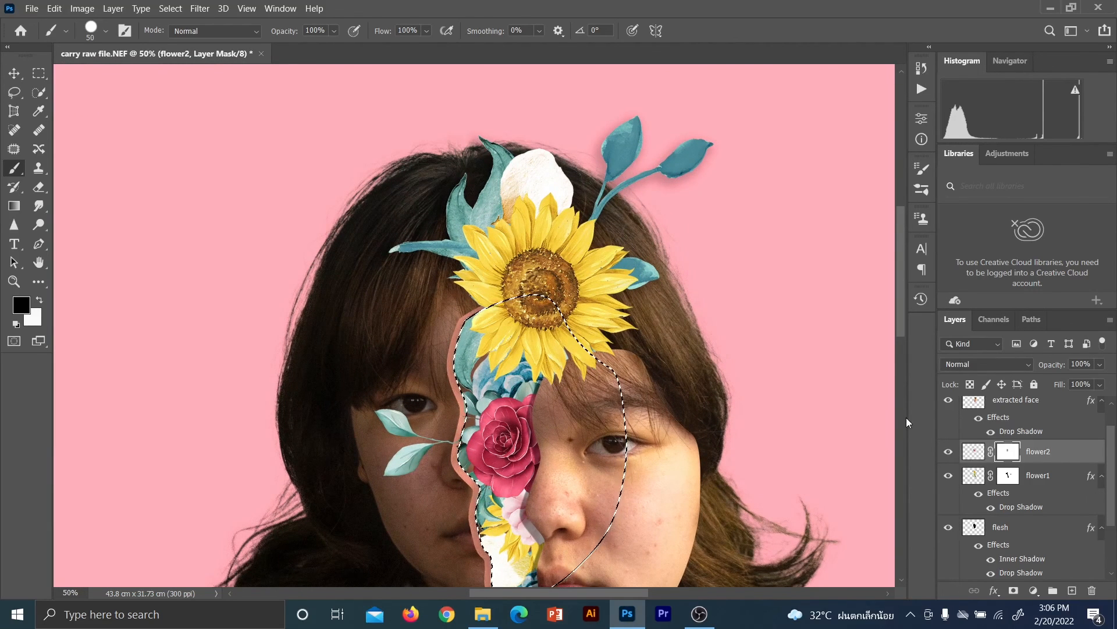
- Add a drop shadow to the flower2 layer with 26% opacity, 27 px distance, 23% spread and 6 px size
click(980, 458)
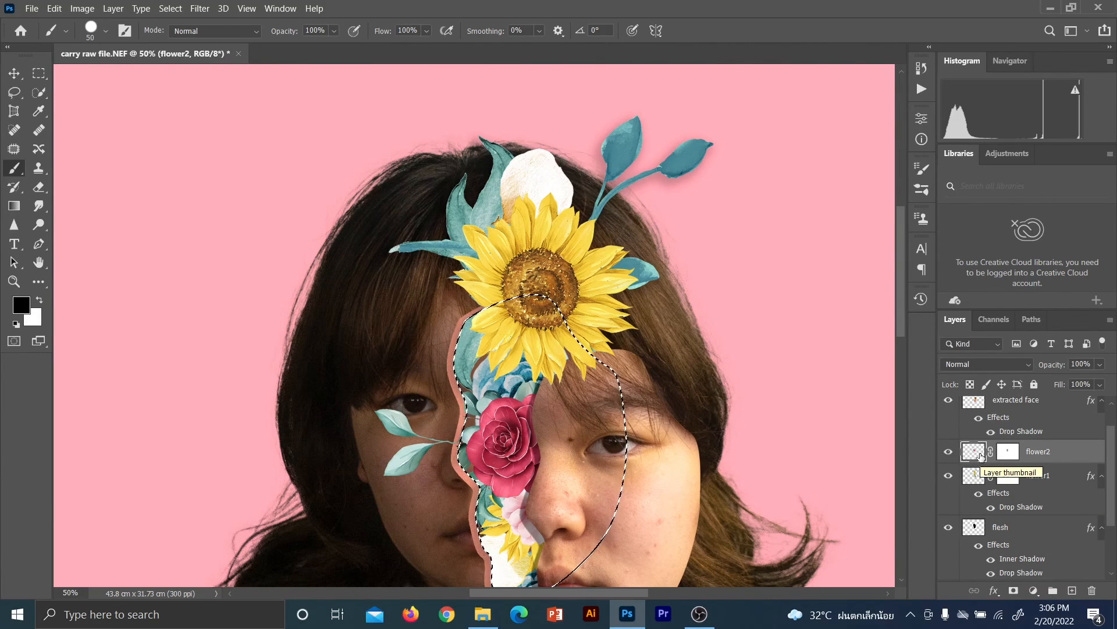
double_click(1096, 457)
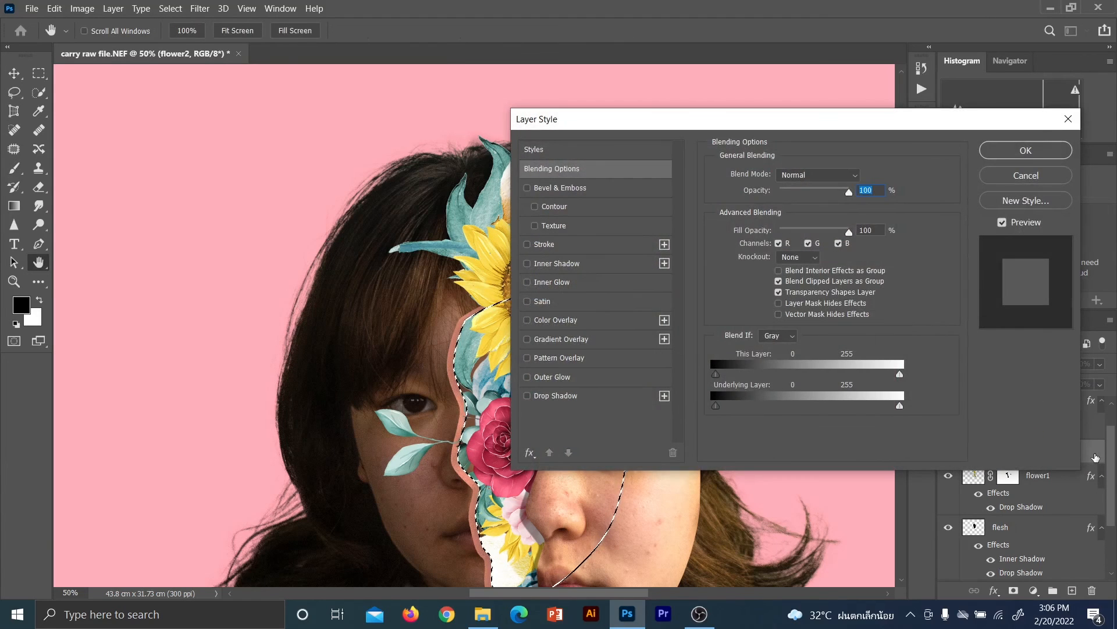
click(556, 400)
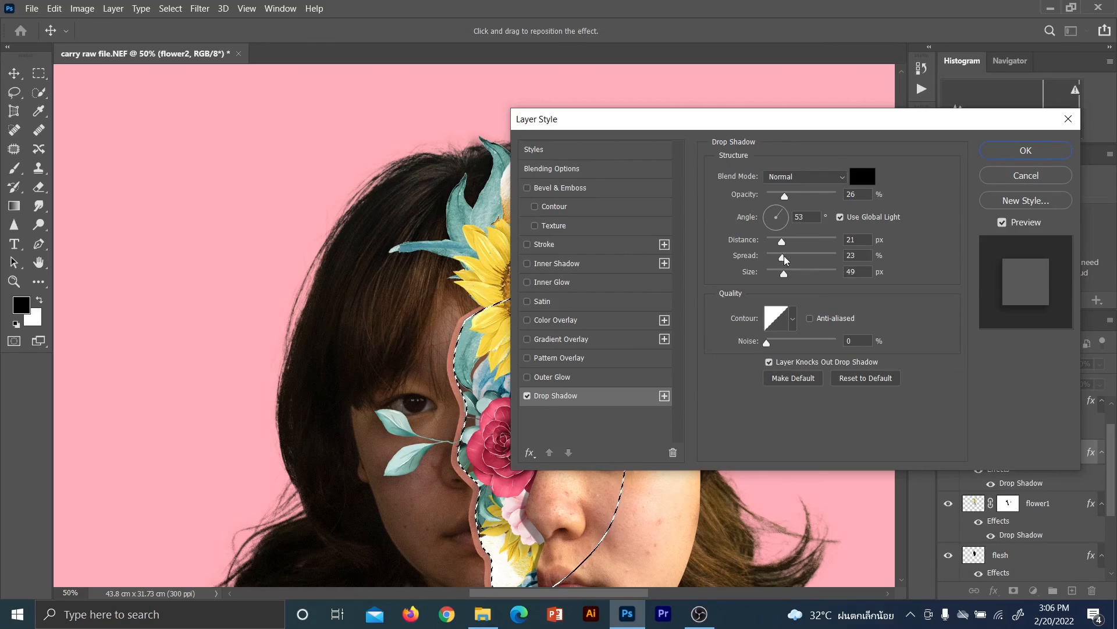
drag(784, 275, 773, 279)
drag(782, 241, 786, 243)
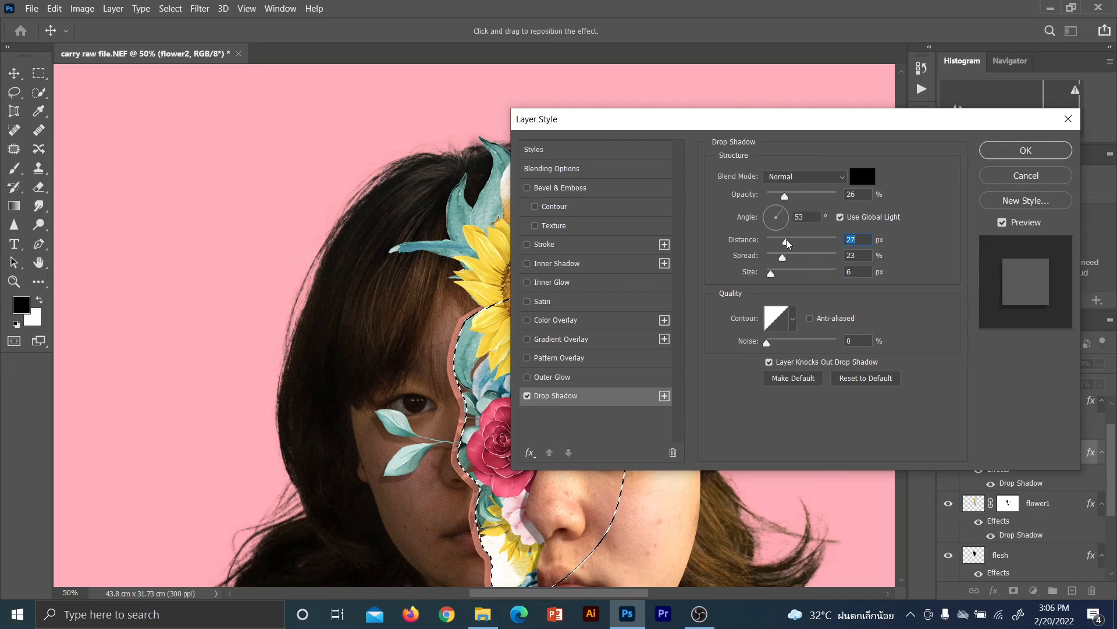
click(987, 155)
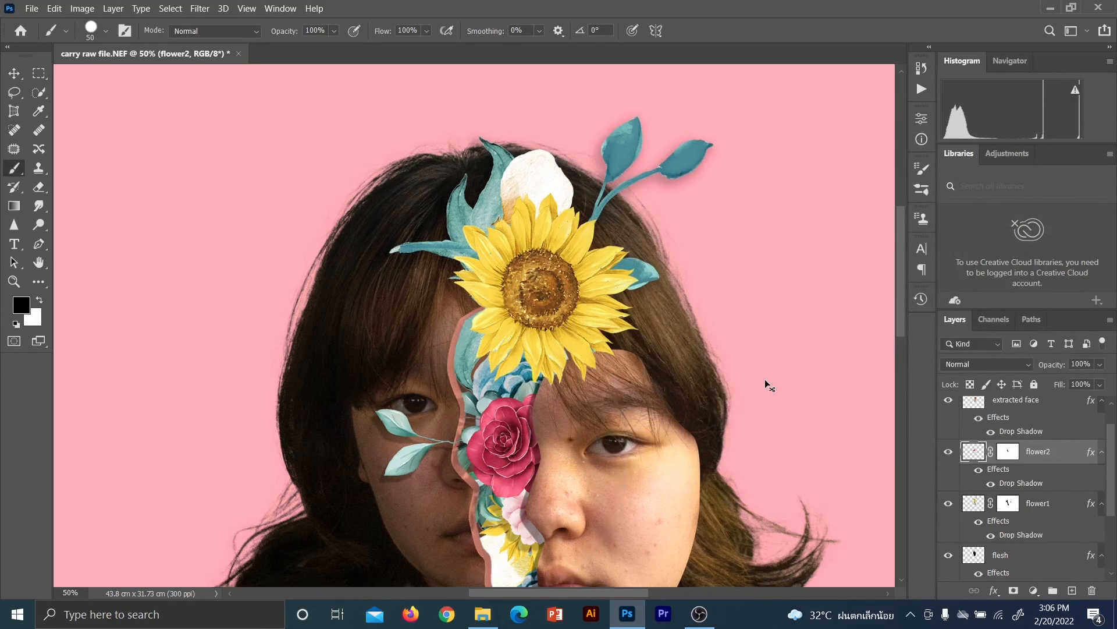
- Examine the shadowed leaves and flowers around the face opening both close up and at full portrait scale
key(ctrl+minus)
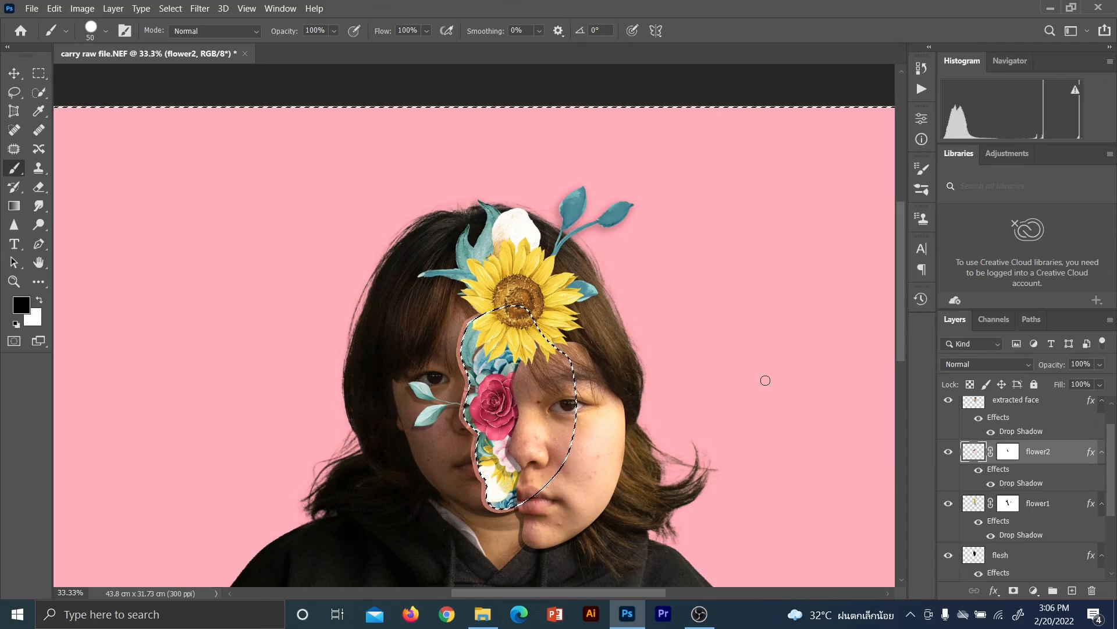
key(ctrl+plus)
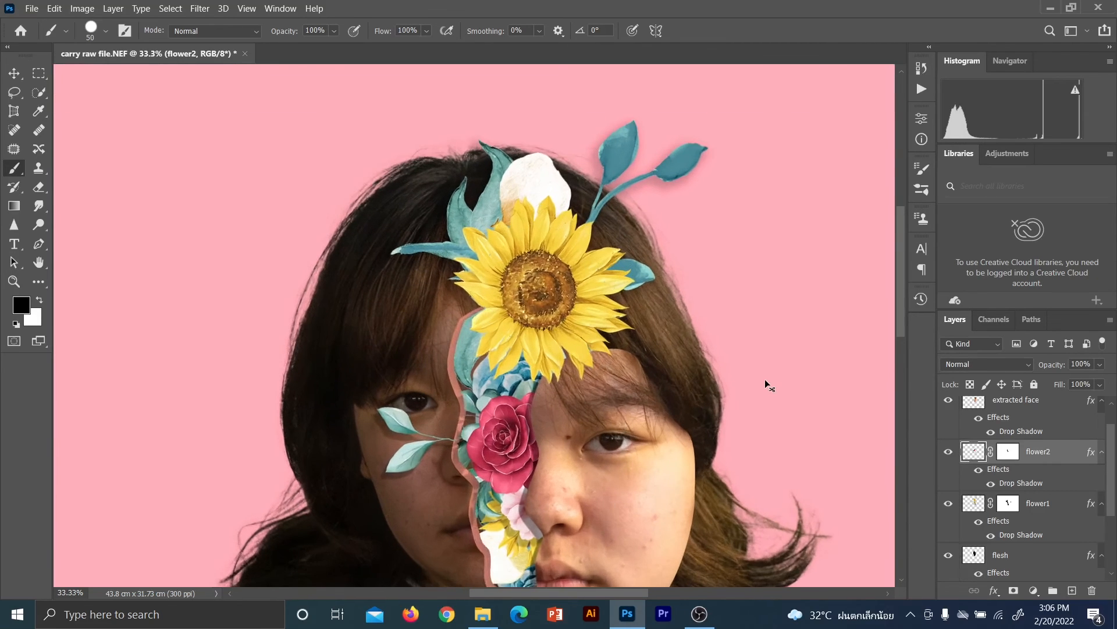
key(ctrl+plus)
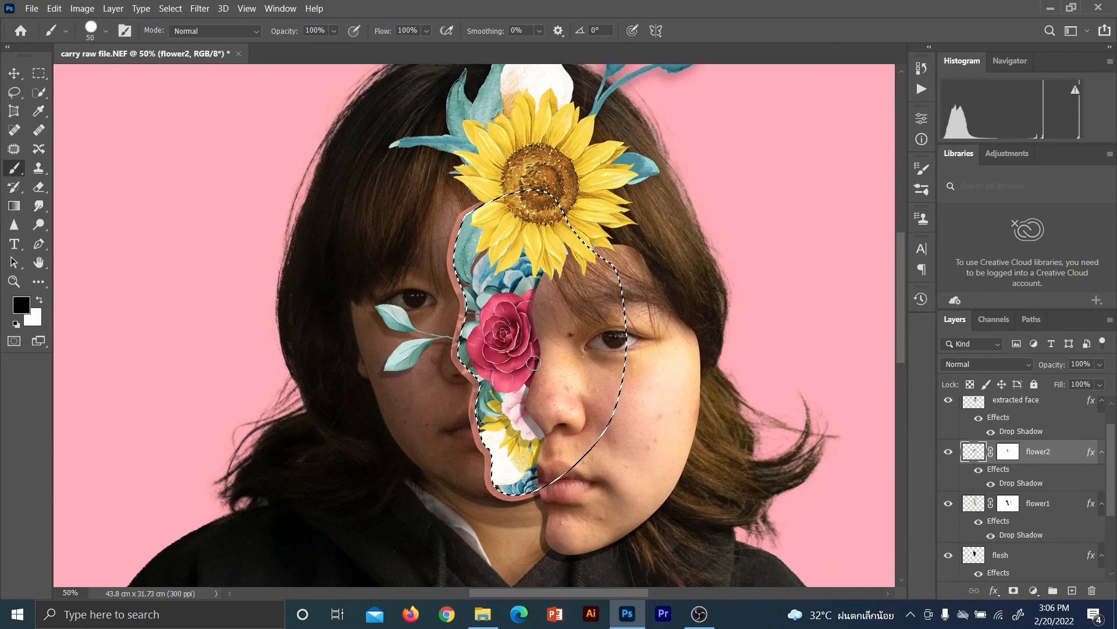
scroll(534, 362, down, 2)
scroll(534, 363, up, 2)
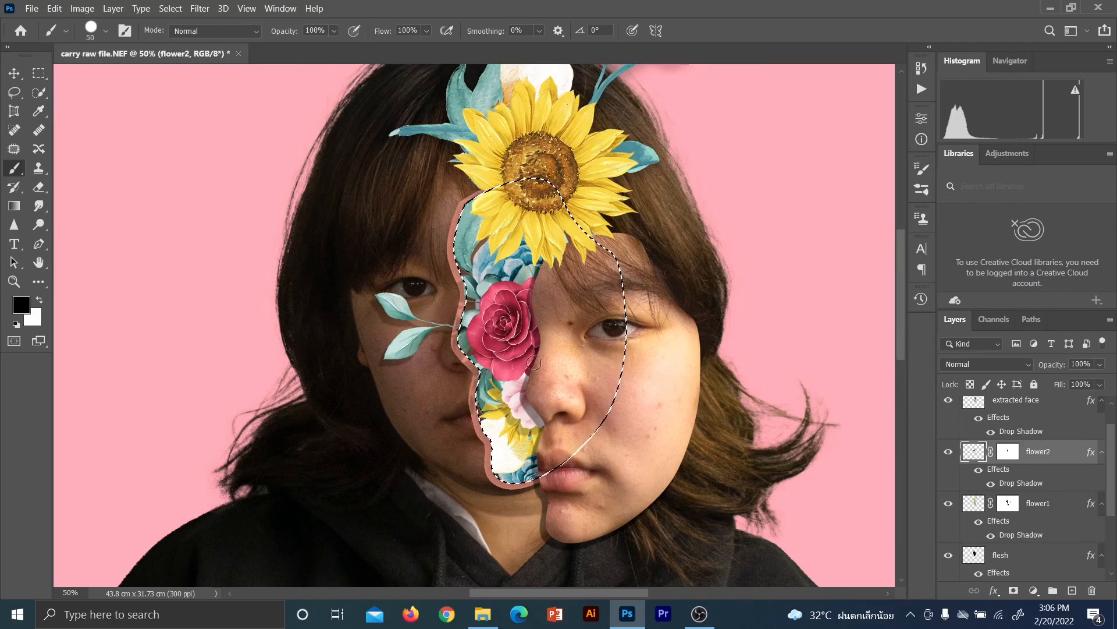
key(ctrl+minus)
key(ctrl+minus)
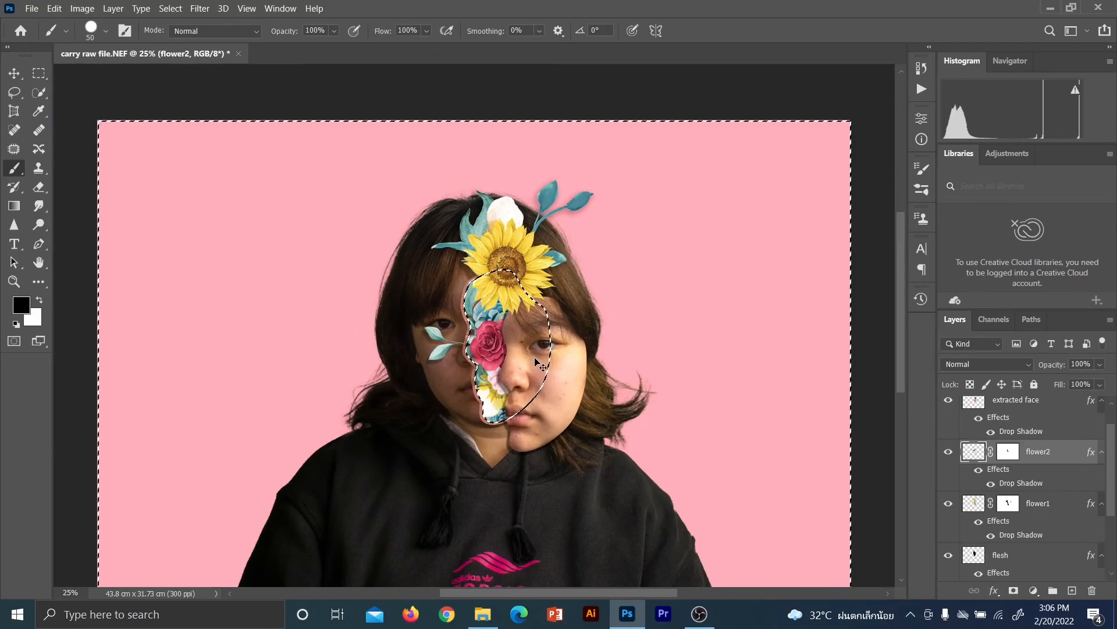
key(ctrl+plus)
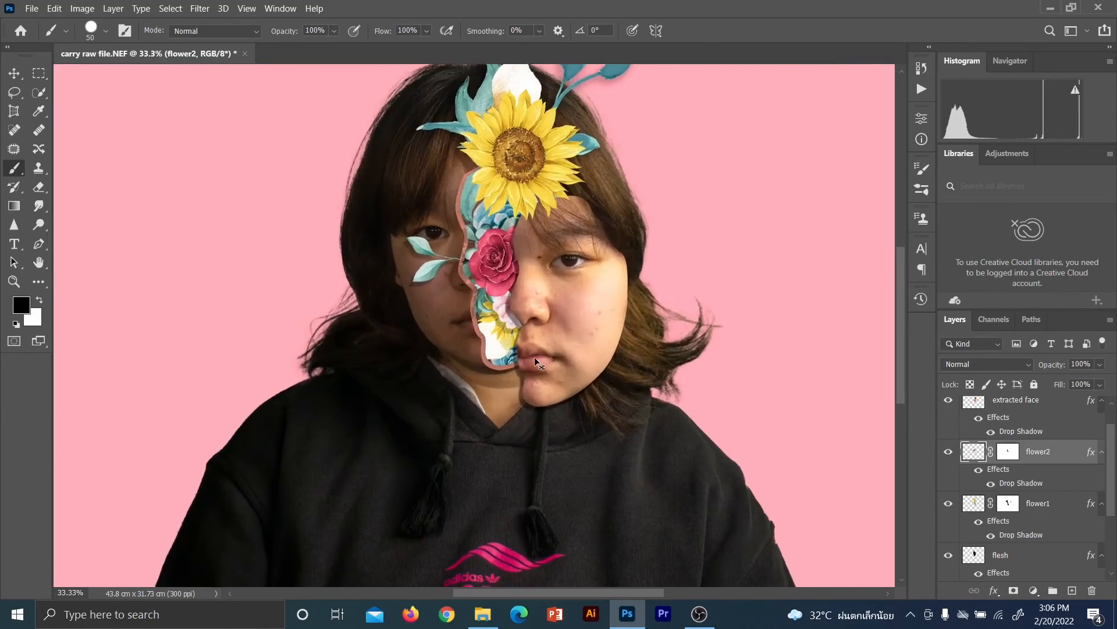
key(ctrl+plus)
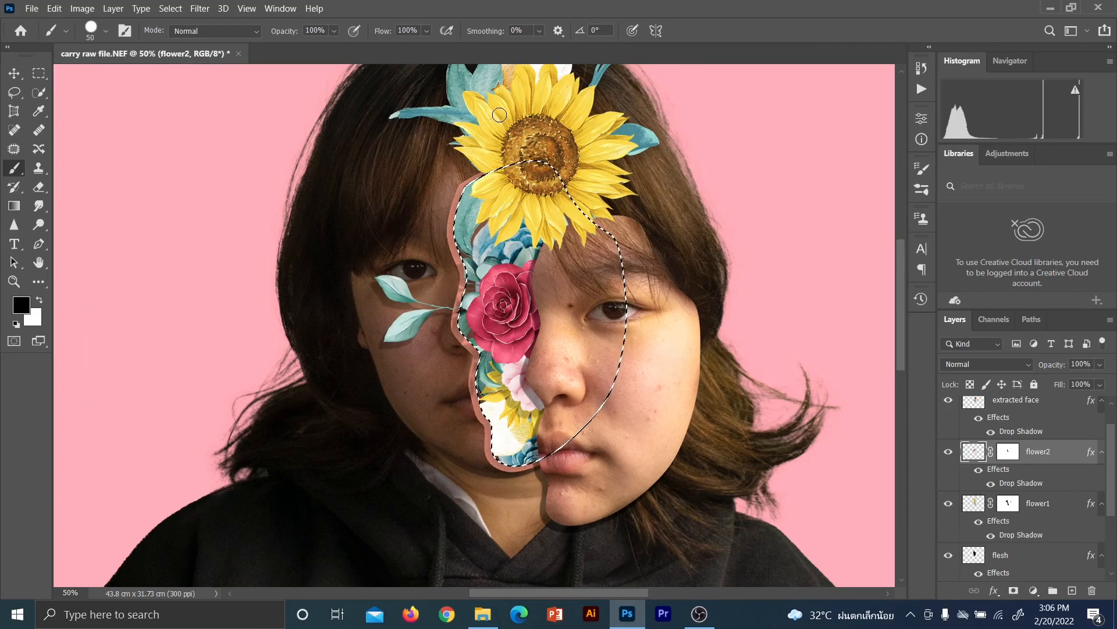
- Add a white inner glow to the extracted face layer with 22% opacity, 26% noise and 18 px size
click(15, 72)
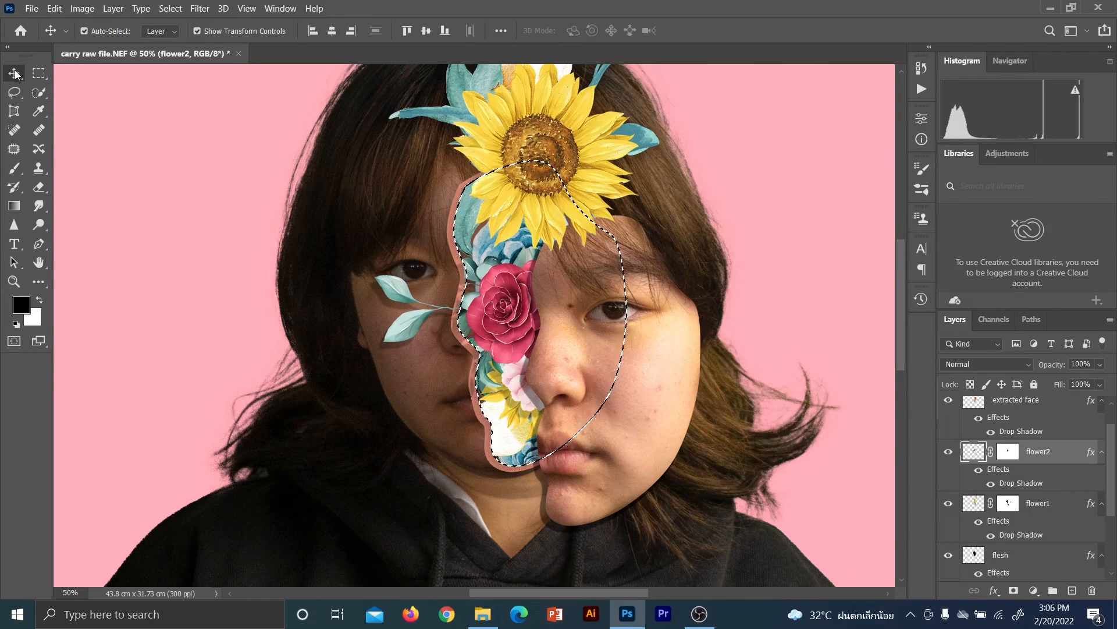
scroll(1036, 466, up, 1)
click(1037, 433)
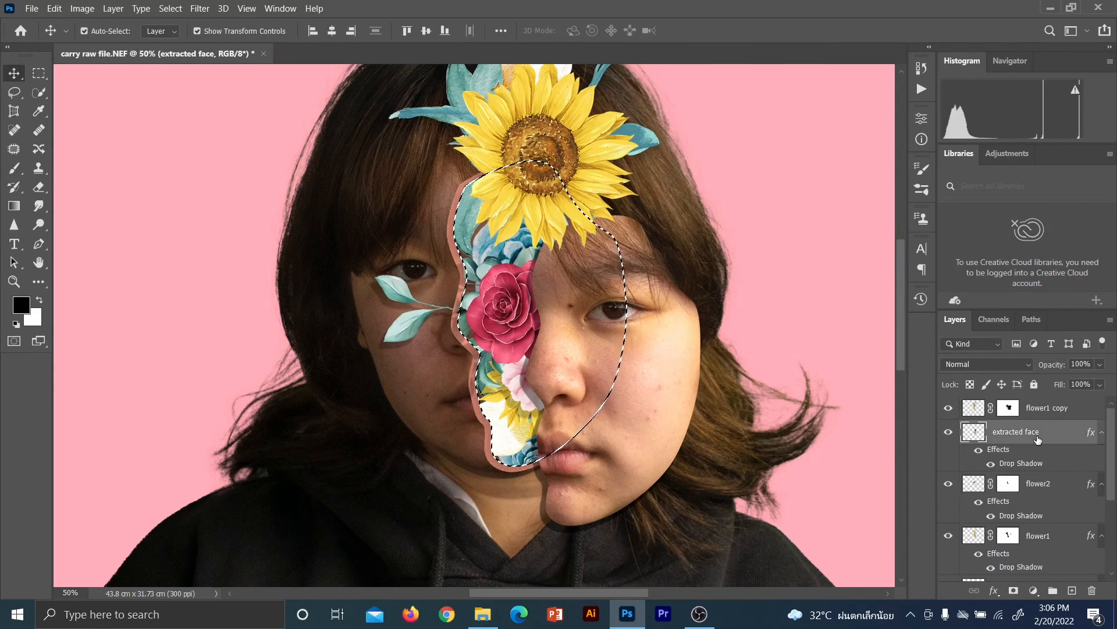
double_click(1083, 436)
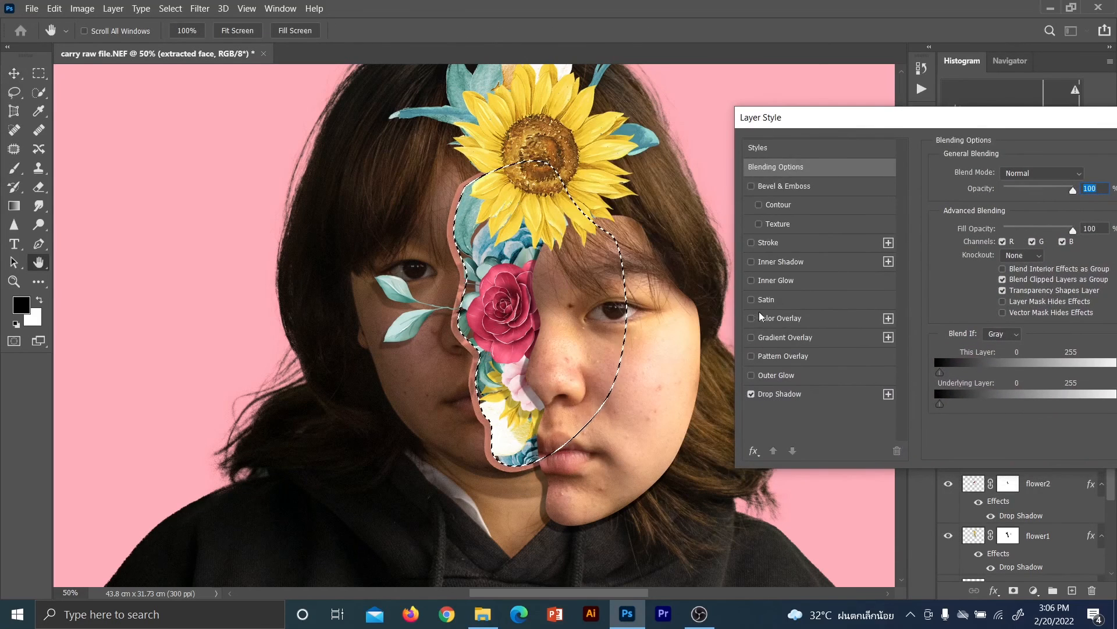
click(767, 280)
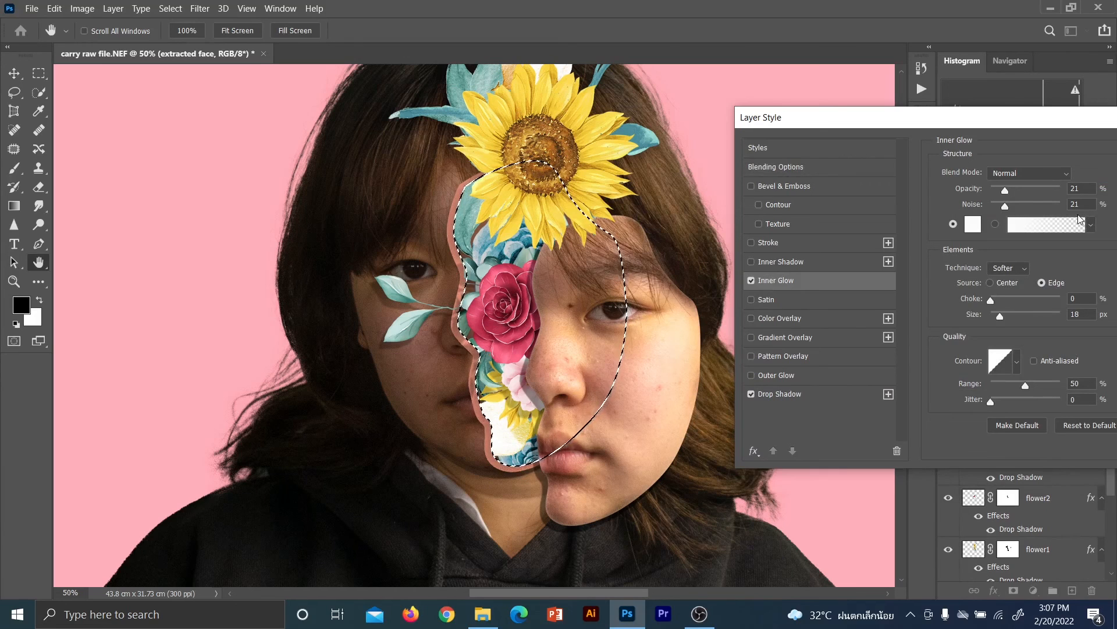
click(1007, 187)
click(1009, 204)
drag(990, 117, 850, 140)
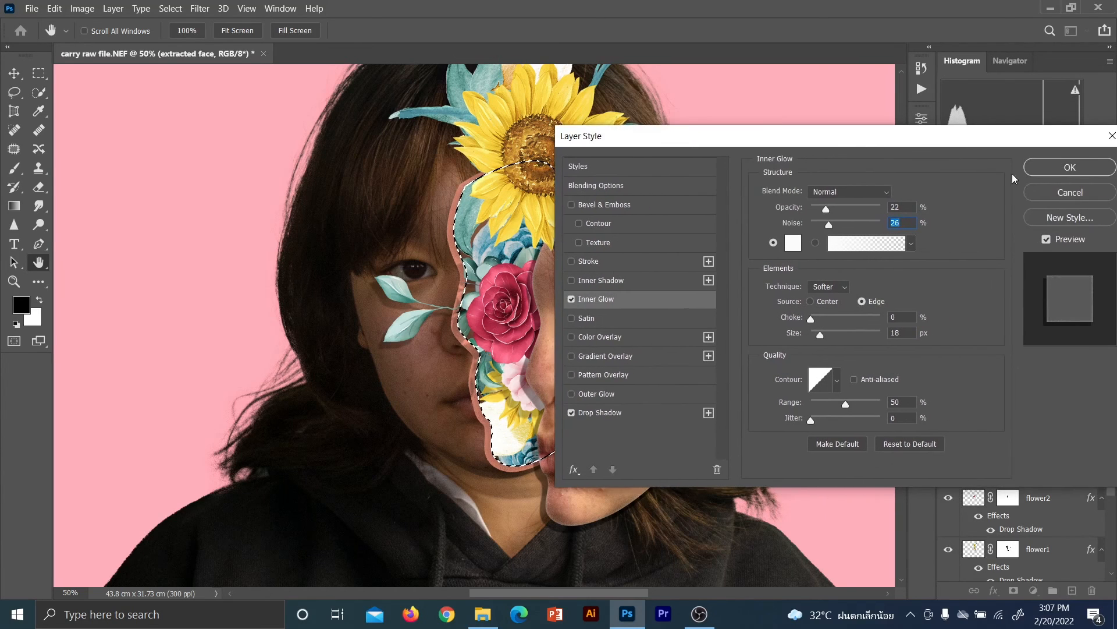
click(1067, 169)
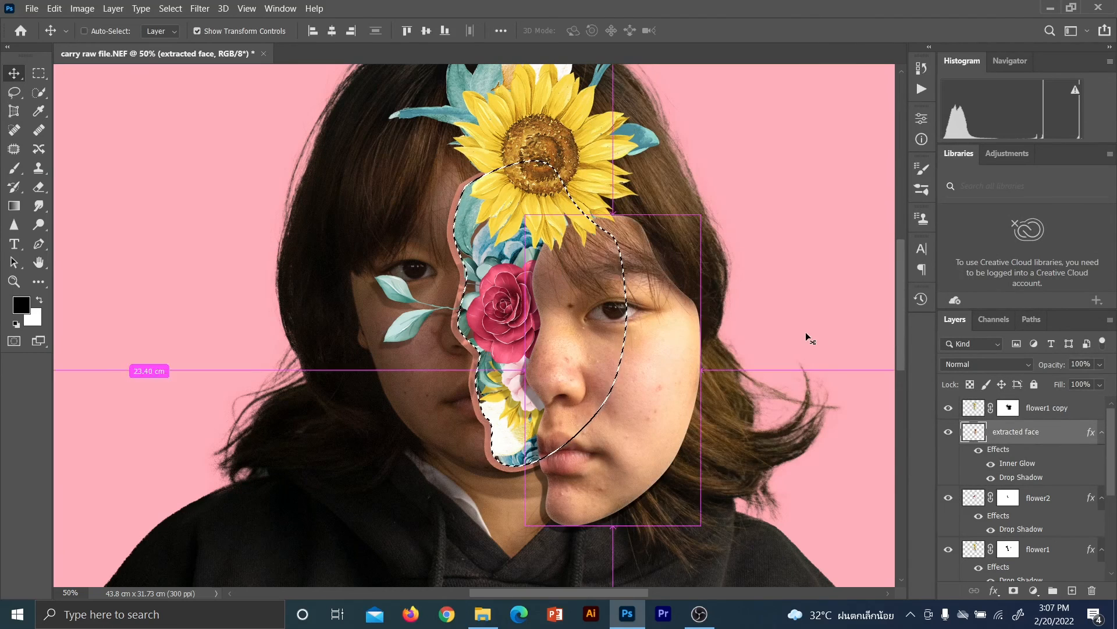
- Patch the blemishes on the cheek of the extracted face with clean neighbouring skin and clear the selection
key(ctrl+plus)
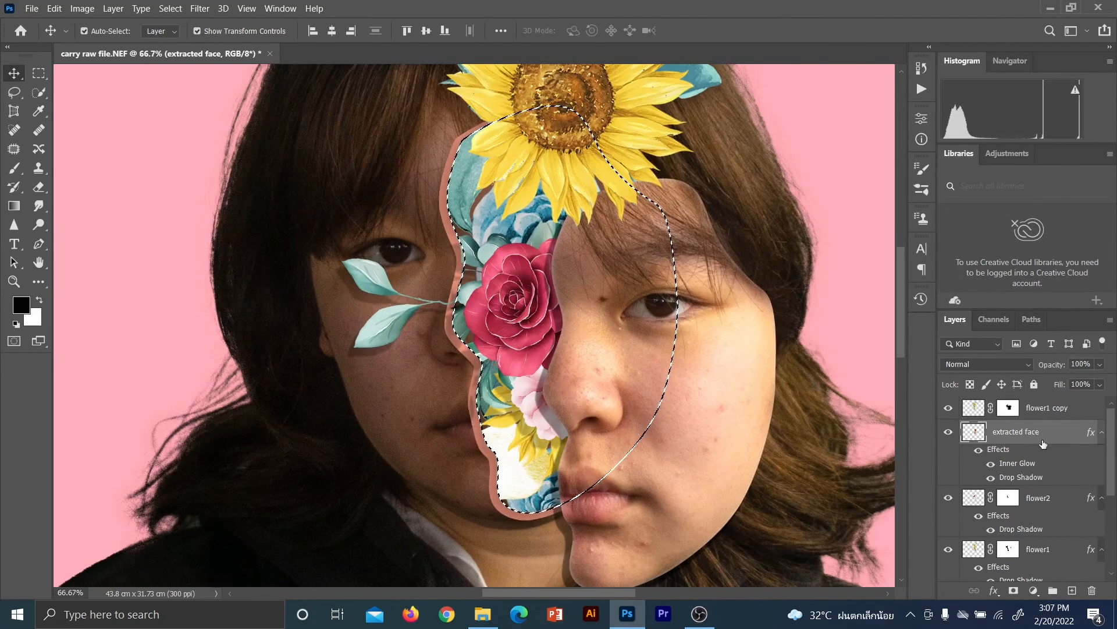
click(10, 150)
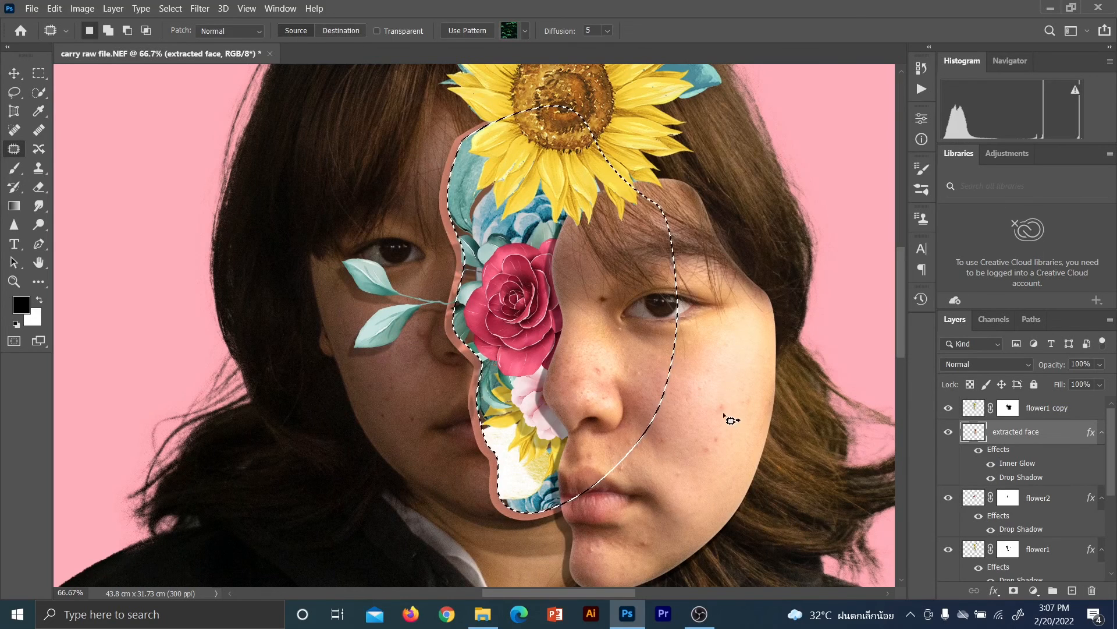
mouse_move(728, 405)
mouse_down()
mouse_move(717, 416)
mouse_move(718, 394)
mouse_move(721, 404)
mouse_up()
click(715, 398)
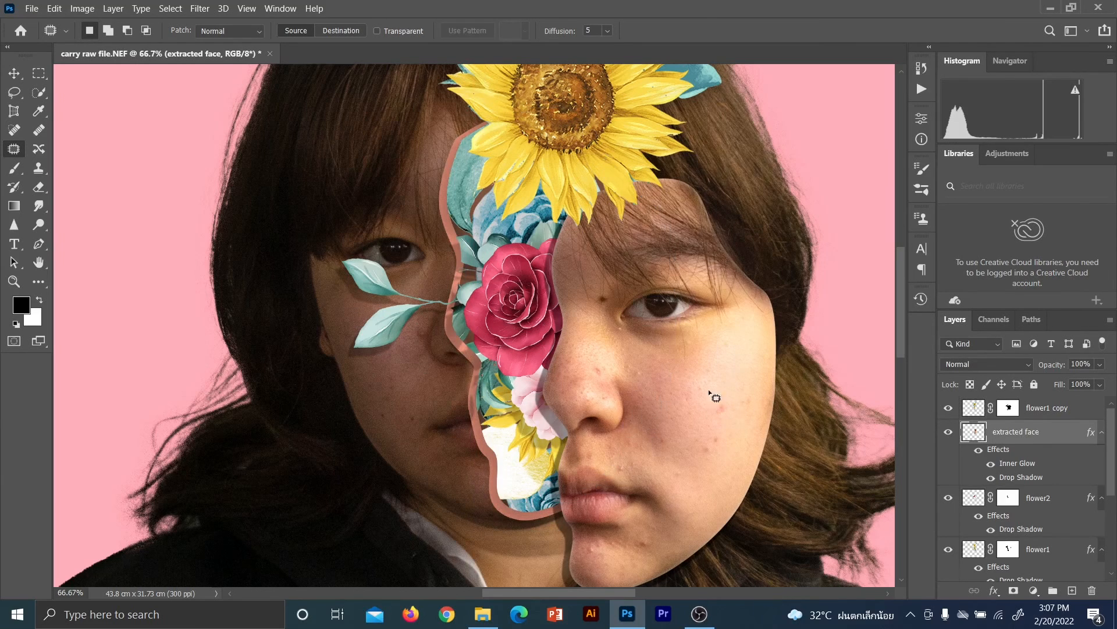
drag(719, 414, 720, 400)
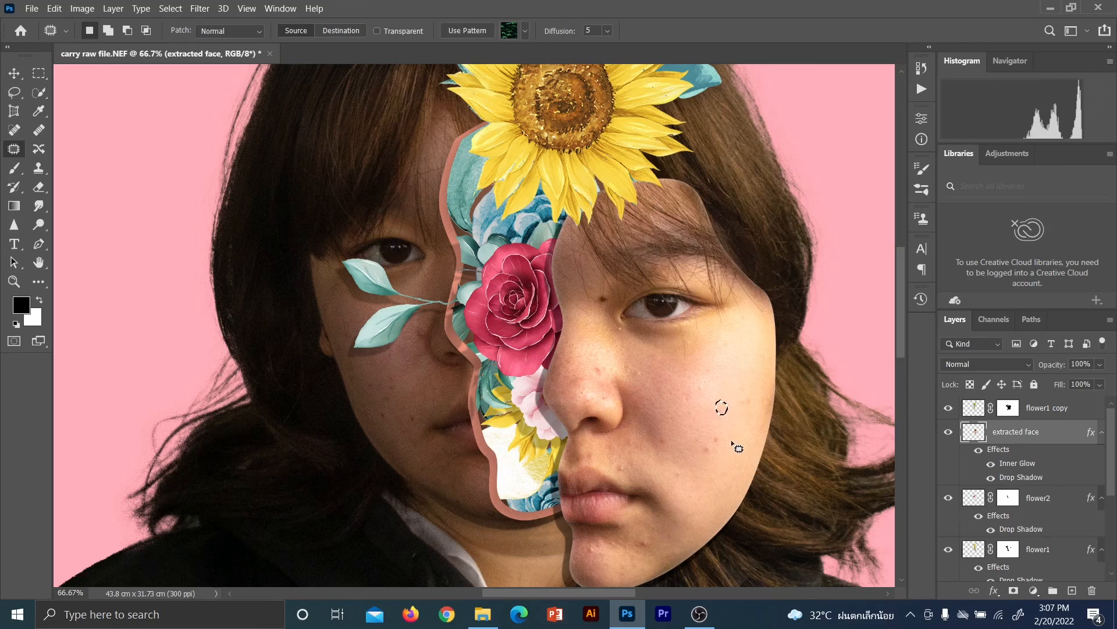
mouse_move(721, 444)
mouse_down()
mouse_move(714, 453)
mouse_move(721, 444)
mouse_up()
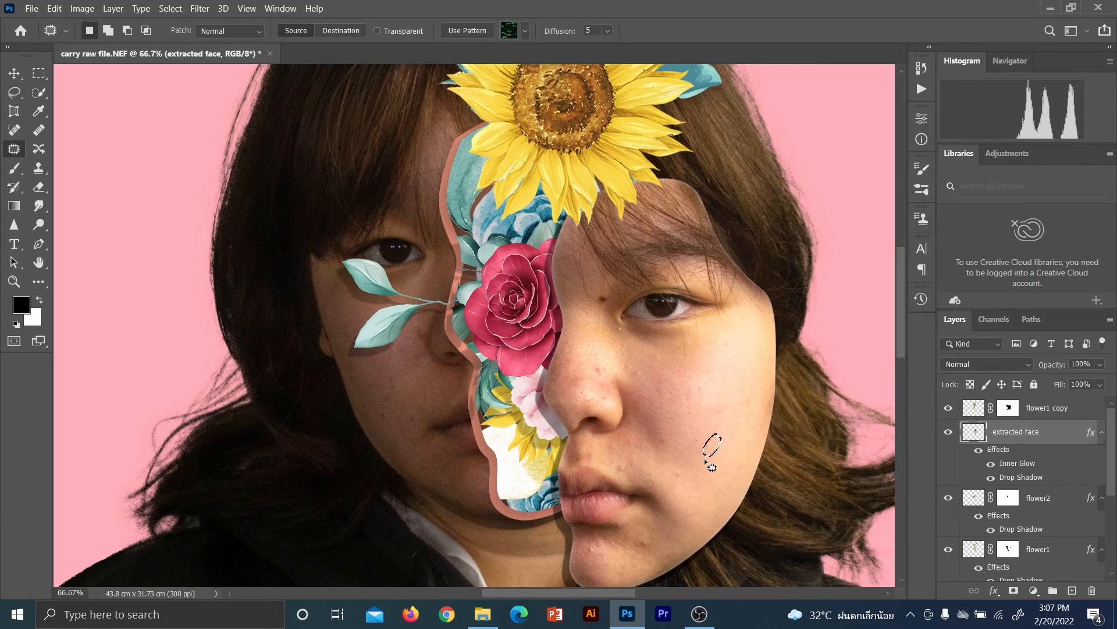
key(ctrl+d)
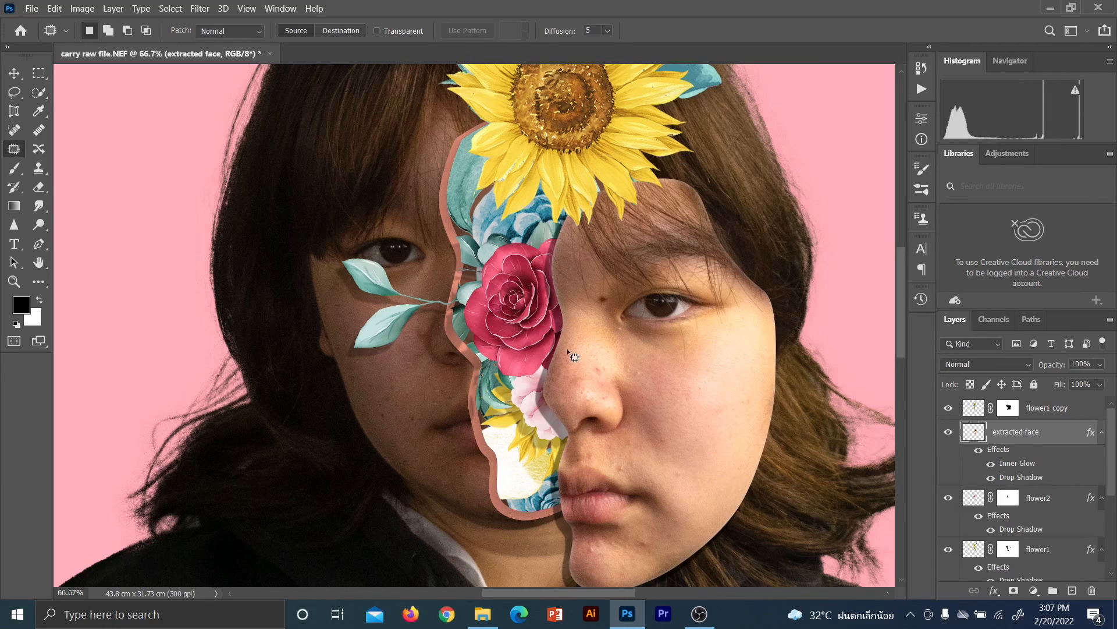
- Remove the remaining spots on the extracted face's chin, cheek, nose and around the mouth with a content-aware Spot Healing Brush of size 40
click(11, 136)
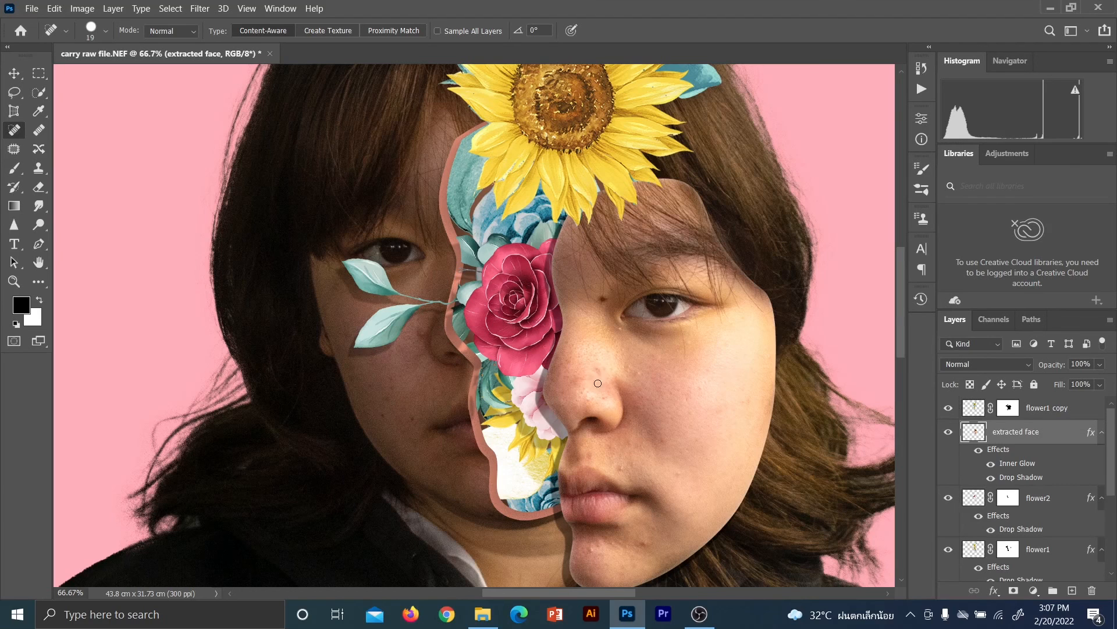
key(bracketright)
key(bracketright)
key(bracketright)
click(643, 545)
click(590, 547)
click(681, 476)
click(618, 469)
click(588, 454)
click(605, 448)
click(662, 437)
click(634, 370)
click(621, 345)
click(418, 340)
- Make the carry layer active and examine the whole portrait composition
drag(1105, 454, 1111, 534)
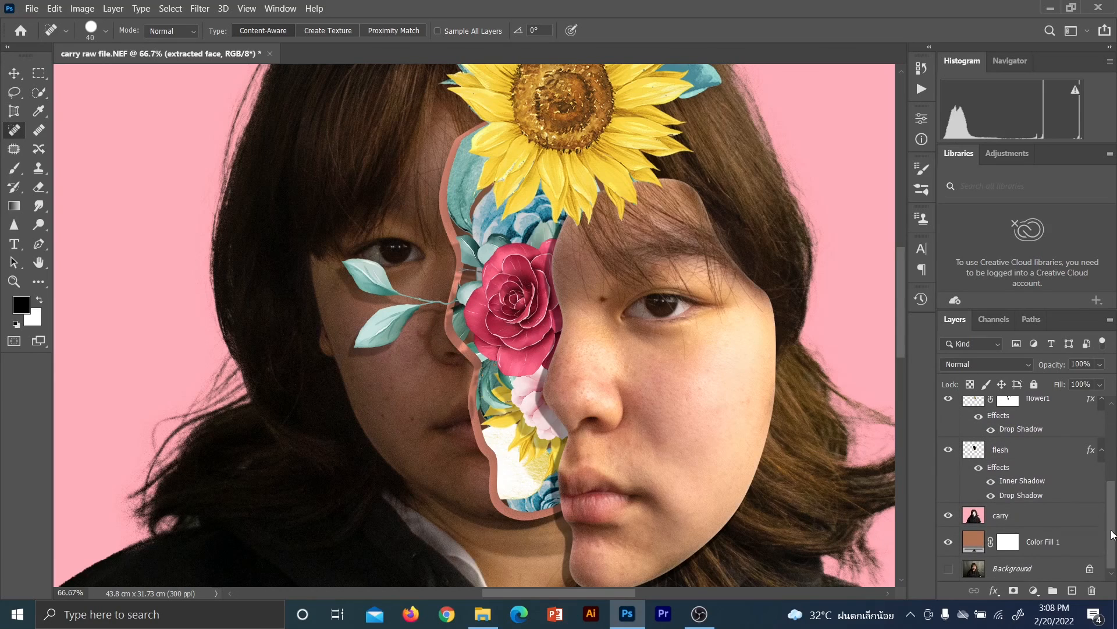
click(1058, 517)
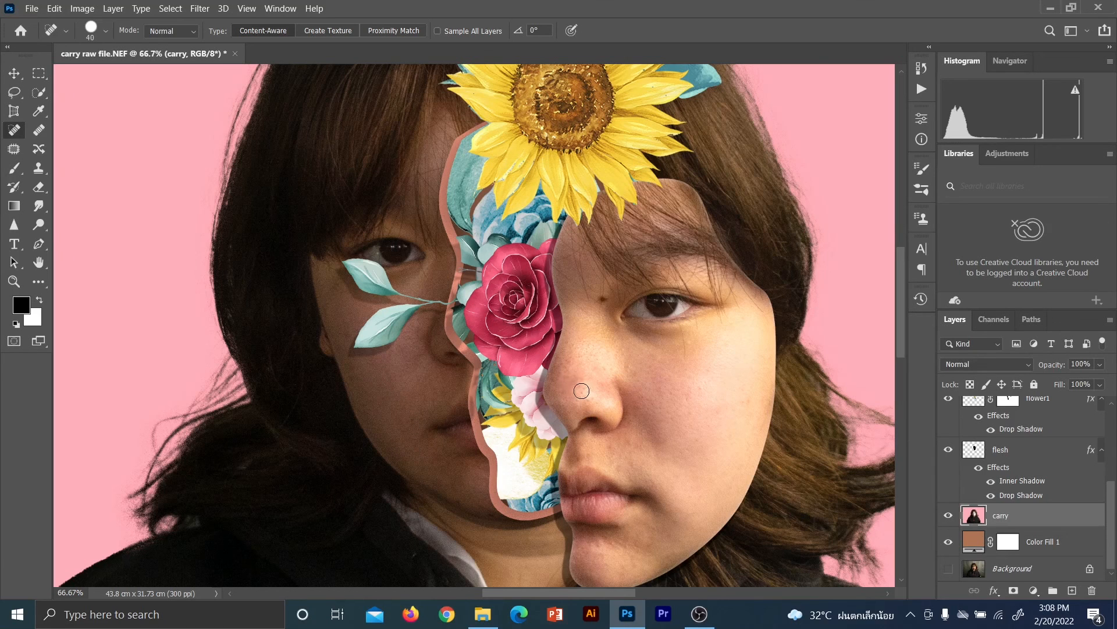
key(ctrl+minus)
key(ctrl+minus)
key(ctrl+minus)
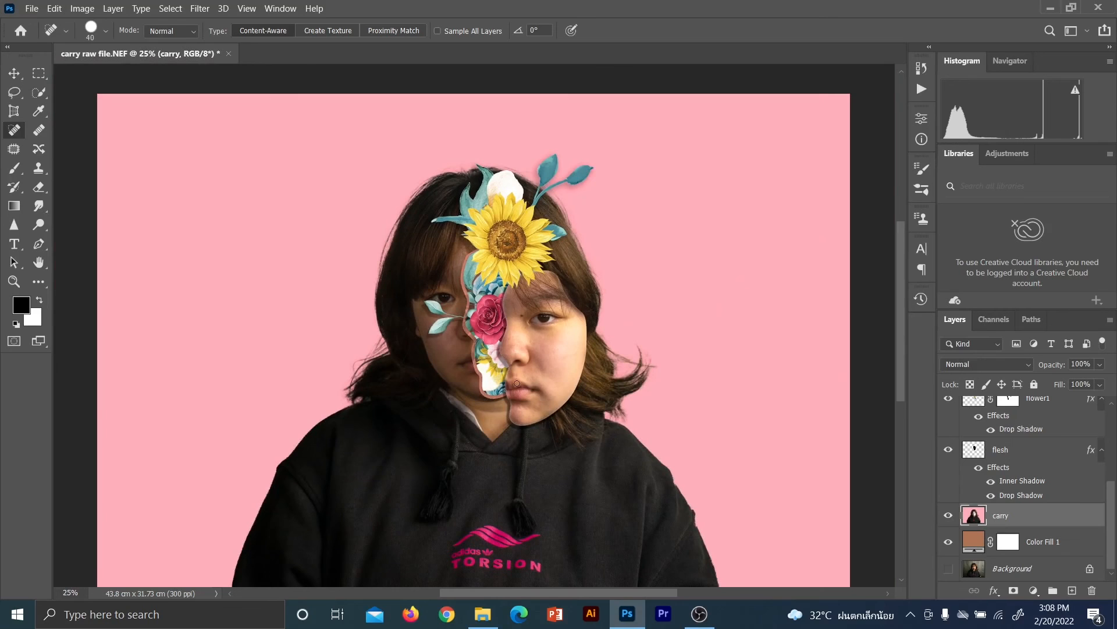
scroll(847, 351, down, 2)
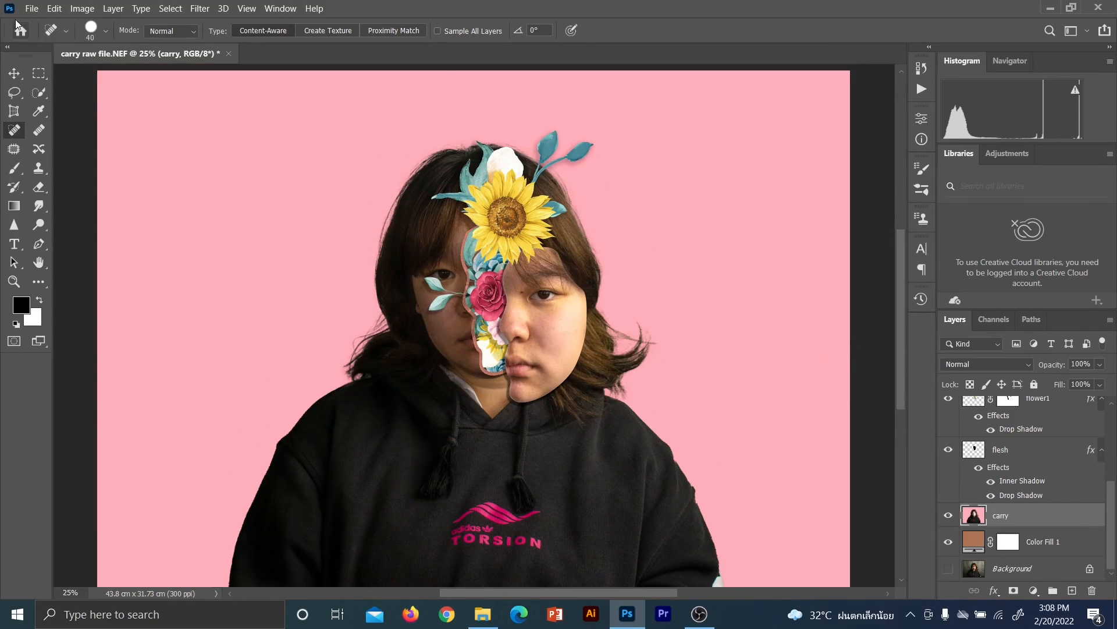
key(ctrl+minus)
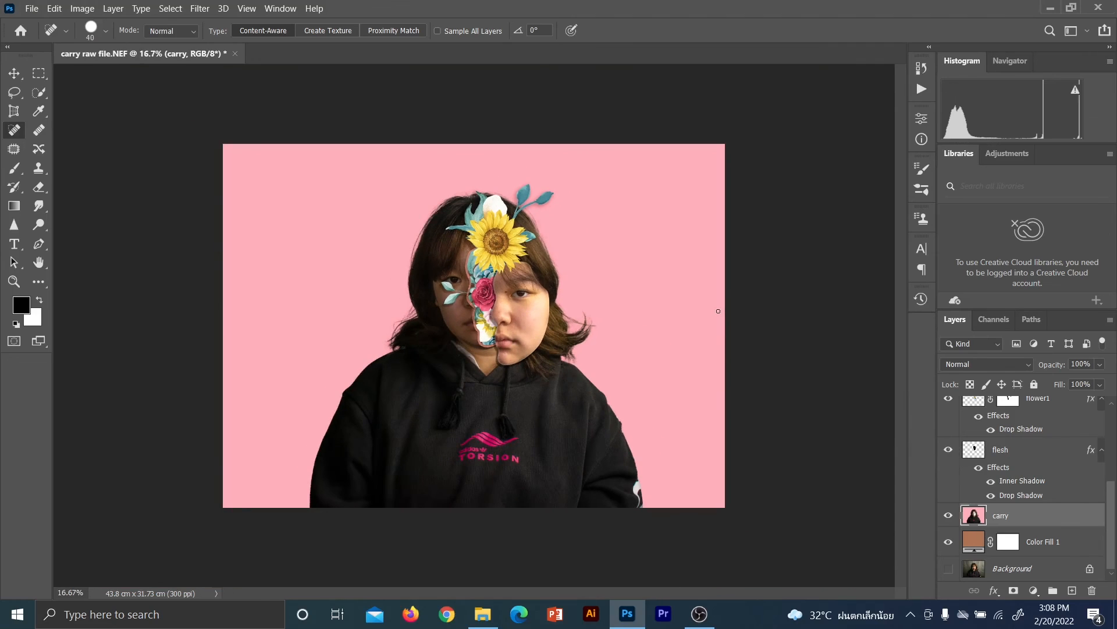
click(32, 8)
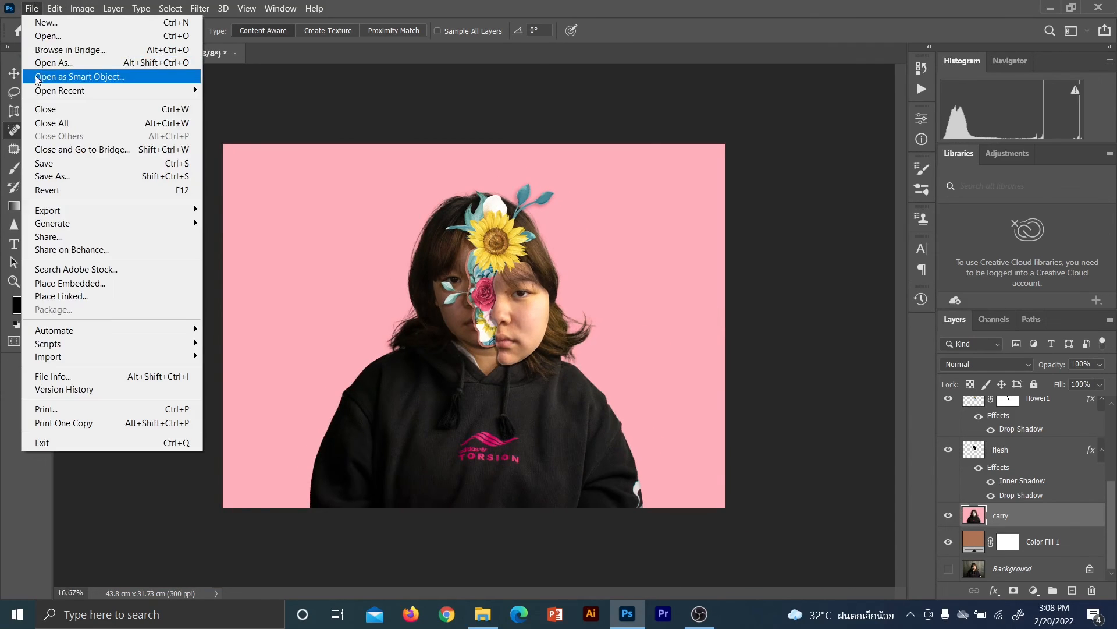
click(656, 279)
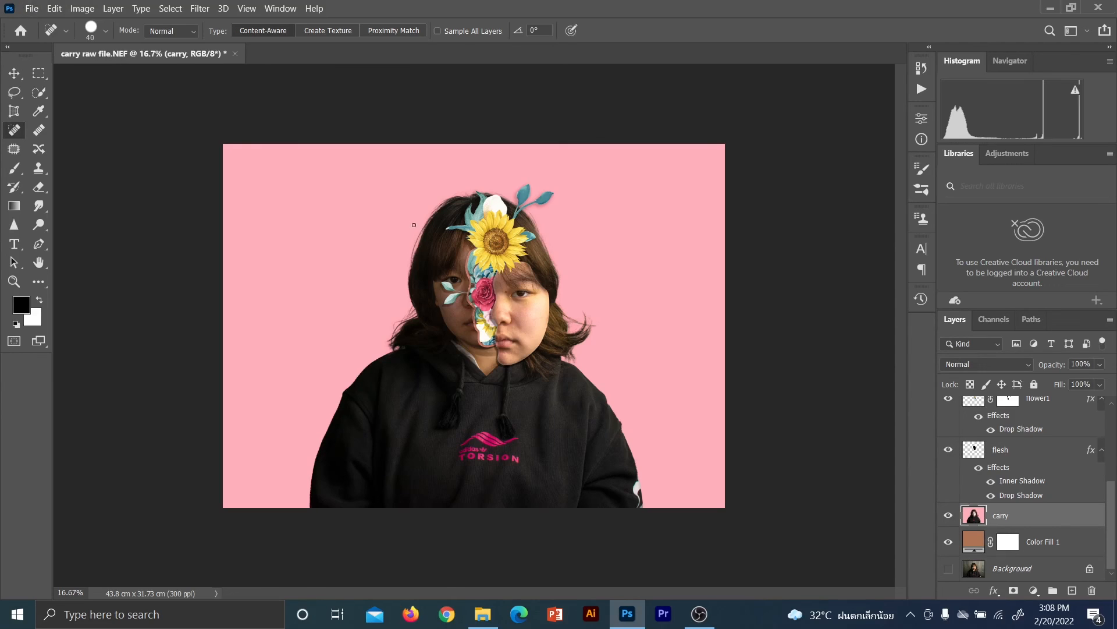
click(27, 9)
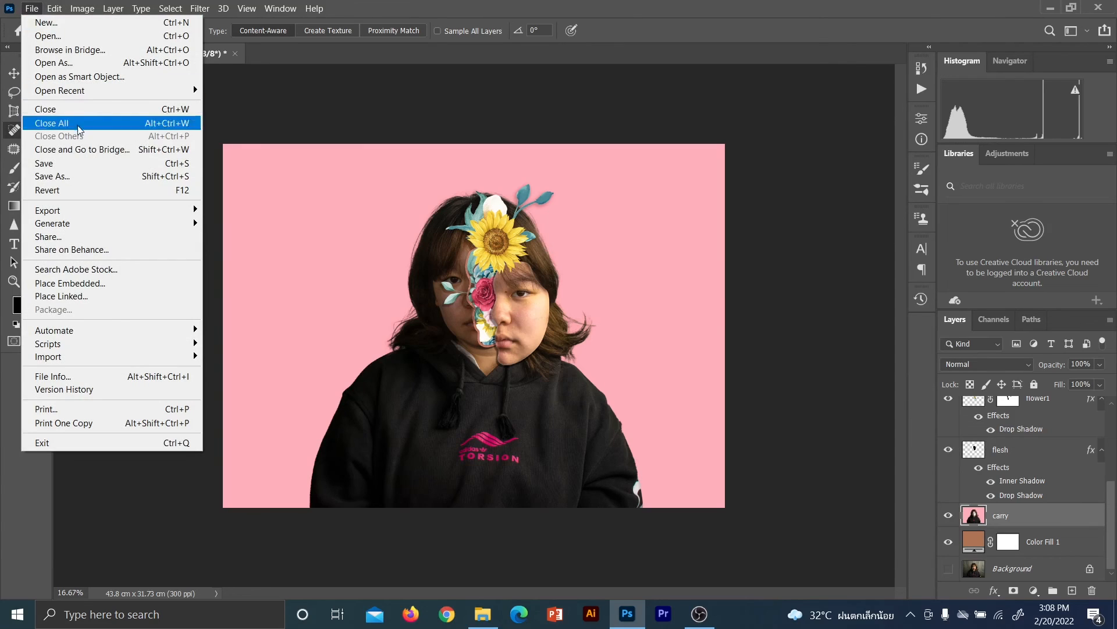
click(83, 173)
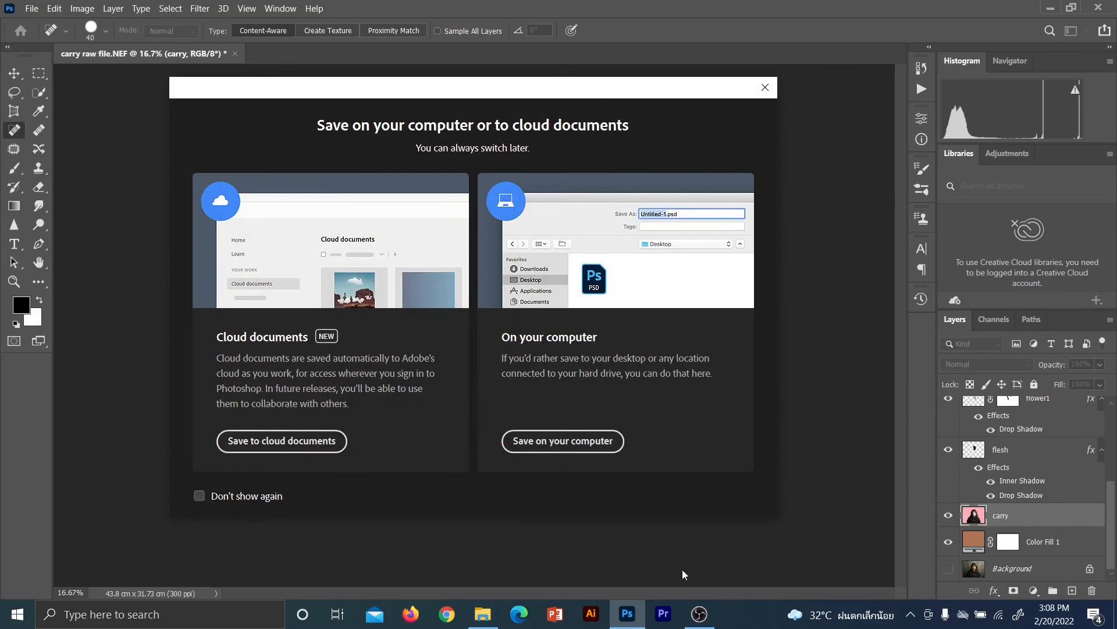
click(580, 451)
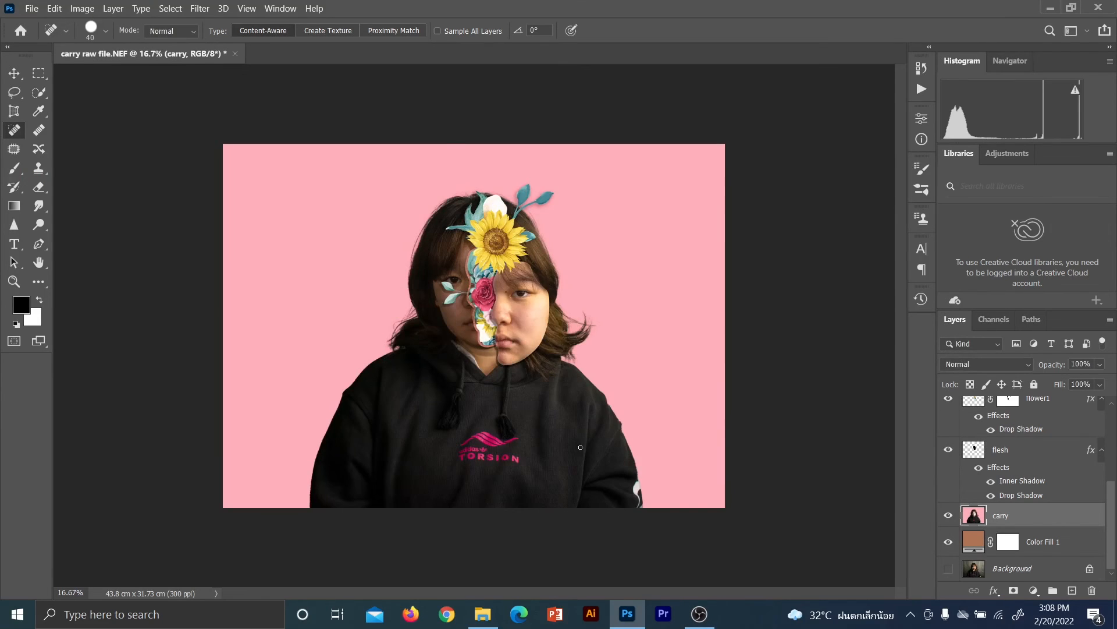
- Save the document on the computer as a Photoshop file named carry x floral effect, beside the flower pngs folder, with Maximize Compatibility on
key(ctrl+shift+s)
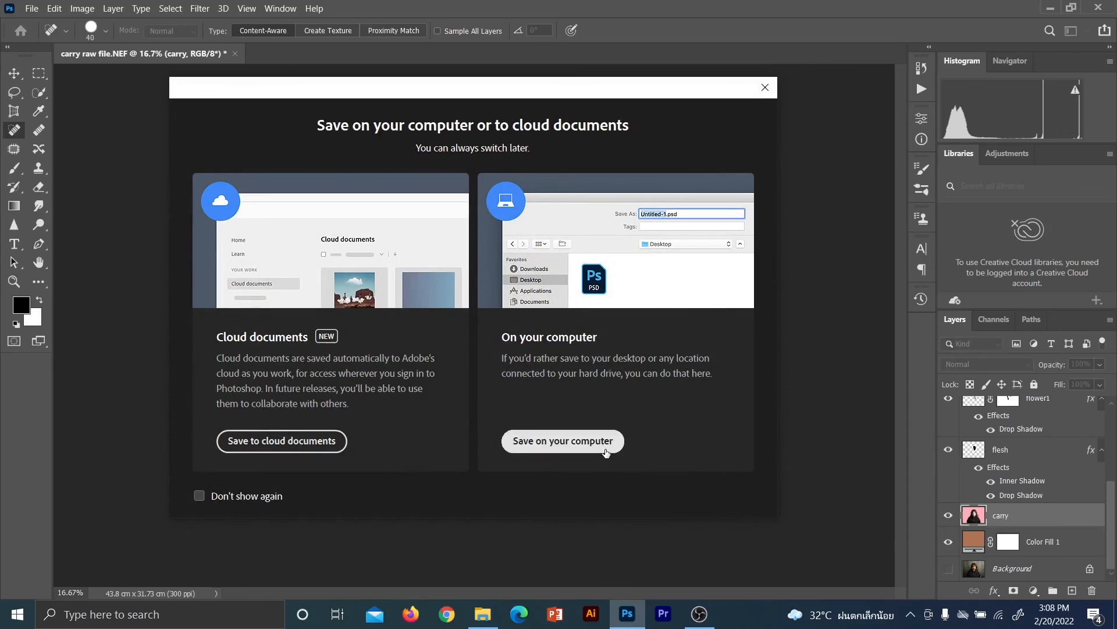
click(582, 445)
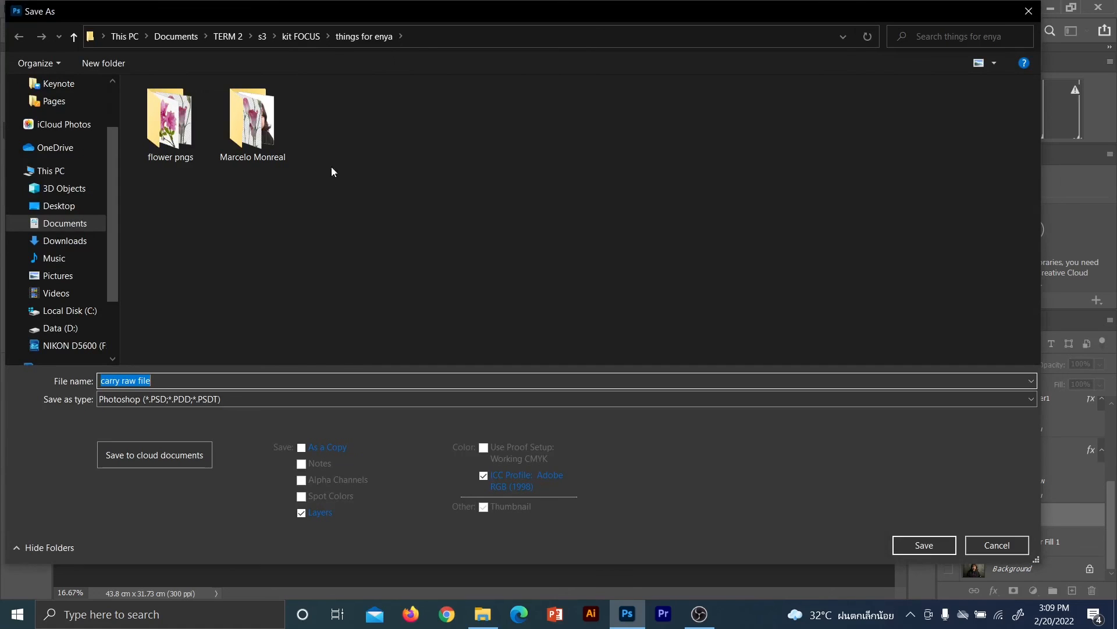
click(303, 38)
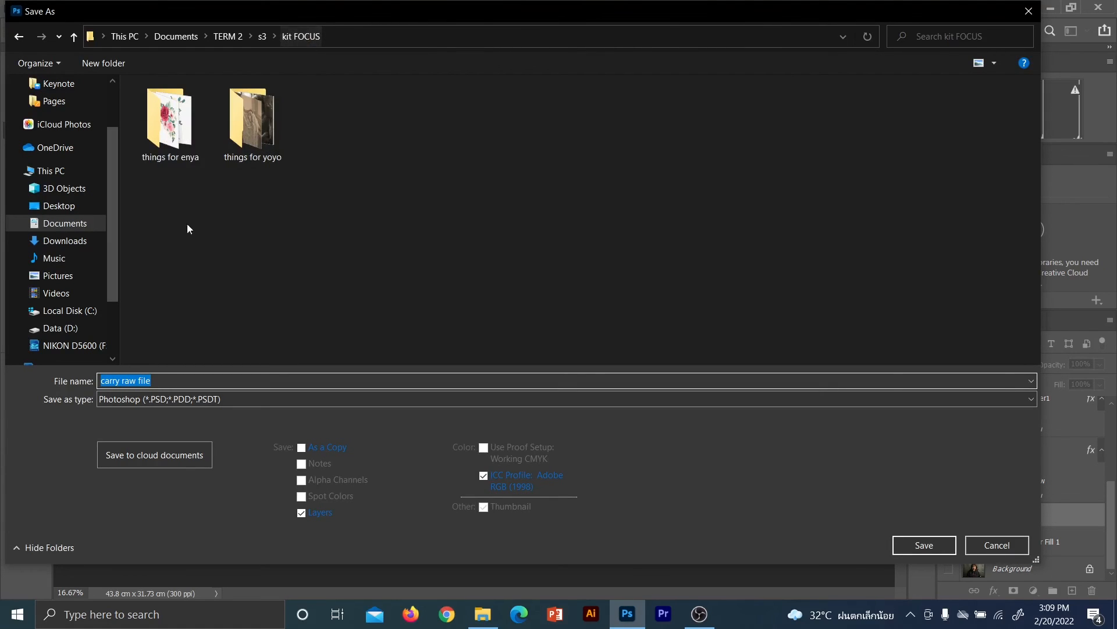
click(178, 157)
double_click(178, 157)
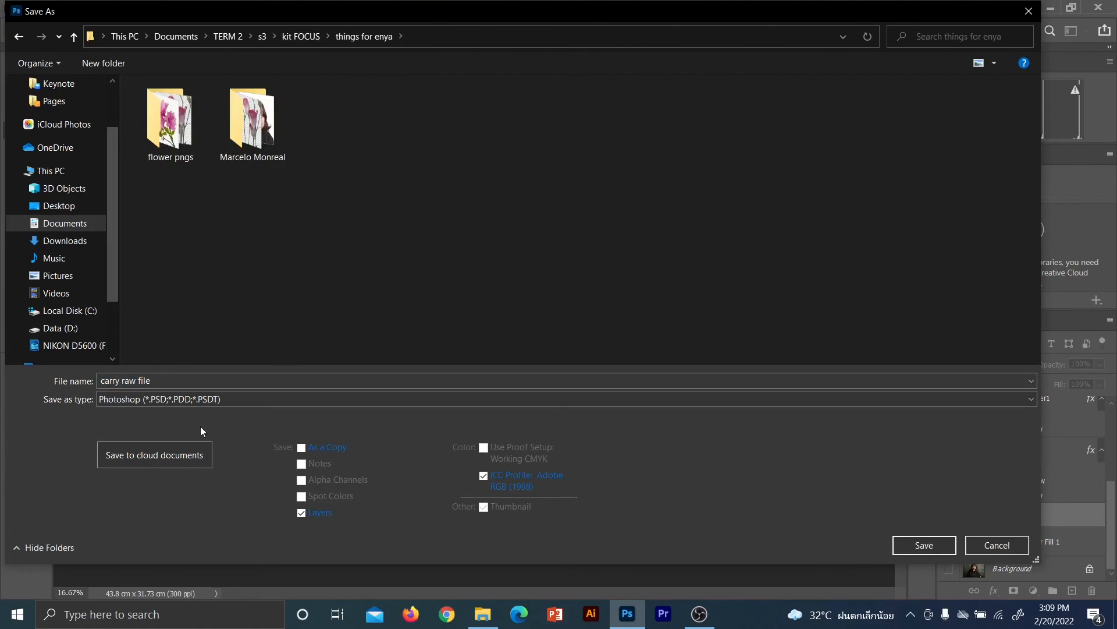
text(ca)
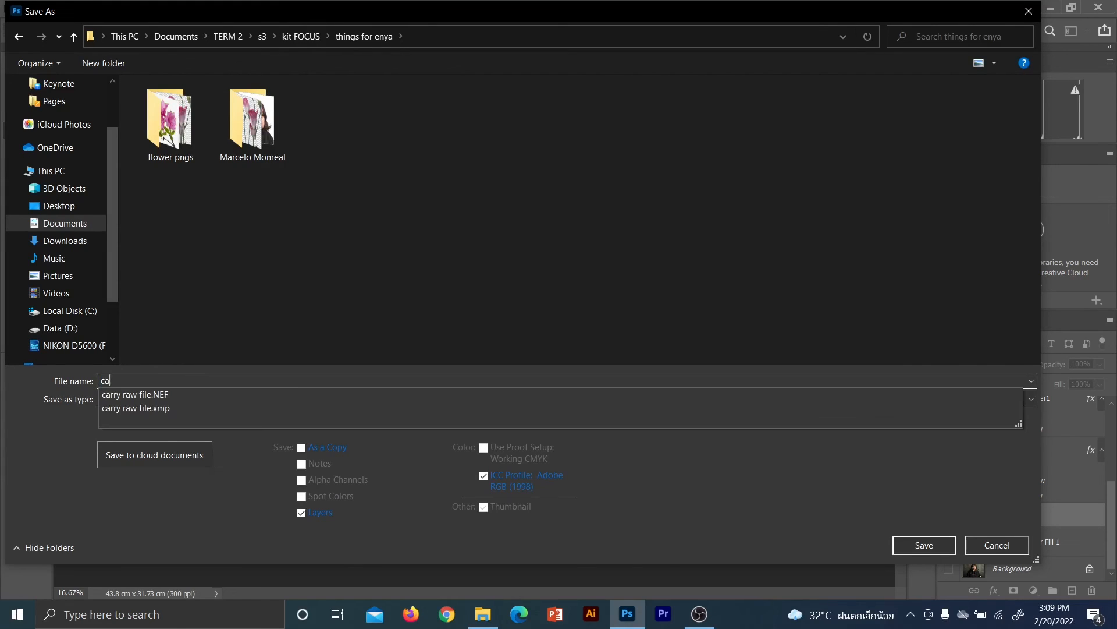
text(rry v)
key(BackSpace)
text(x floral effect)
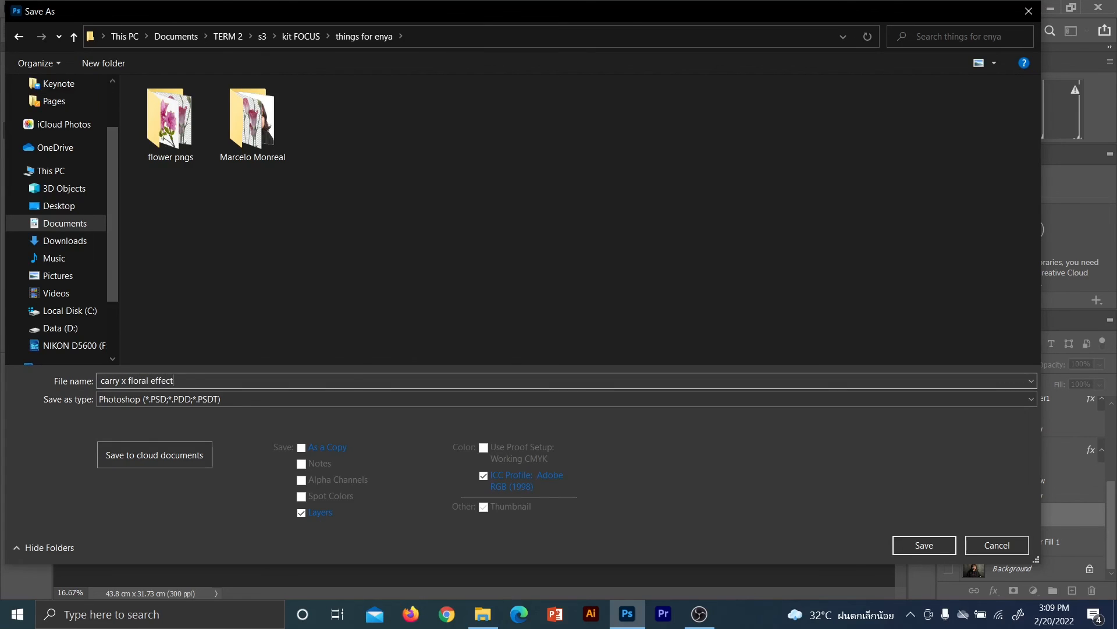
key(Return)
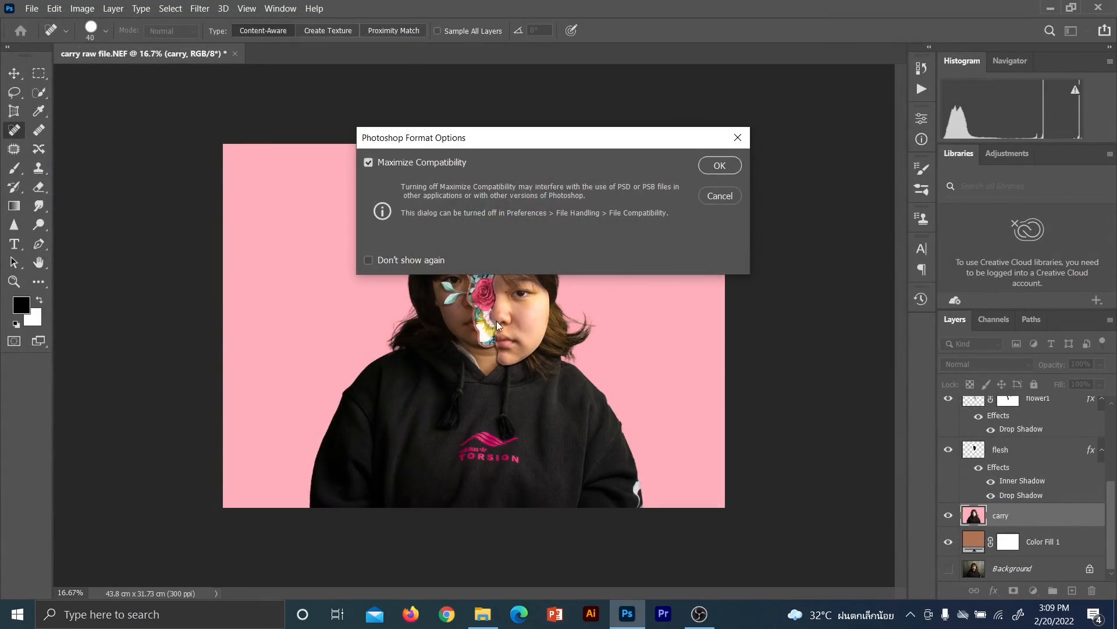
click(731, 166)
- Export the portrait as a 100% quality JPG named carry x floral effect into the Marcelo Monreal folder
click(30, 8)
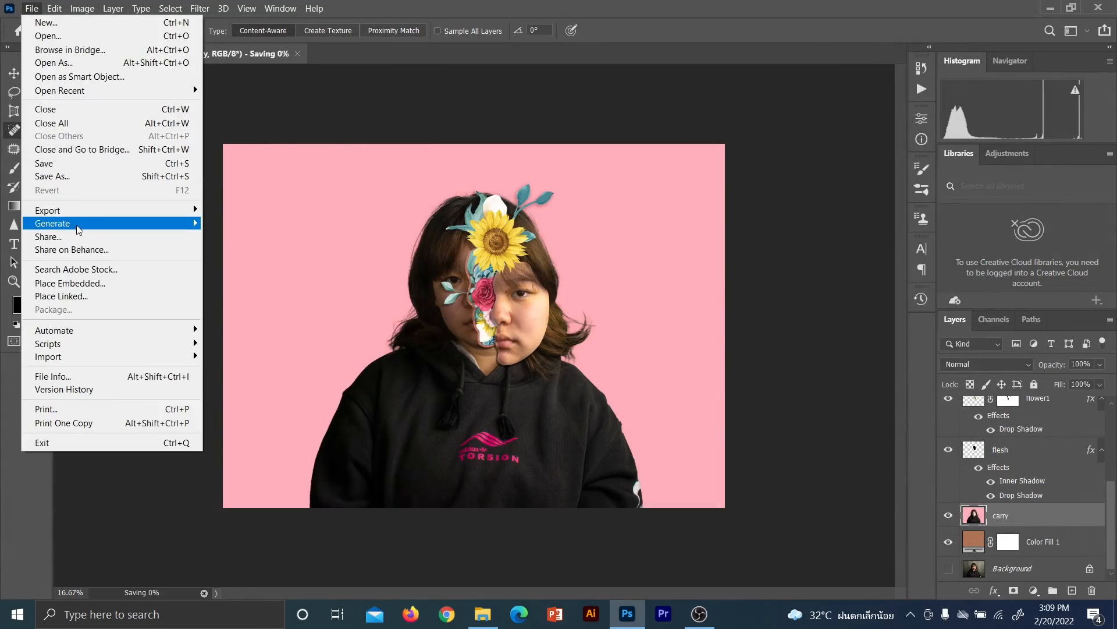
mouse_move(74, 210)
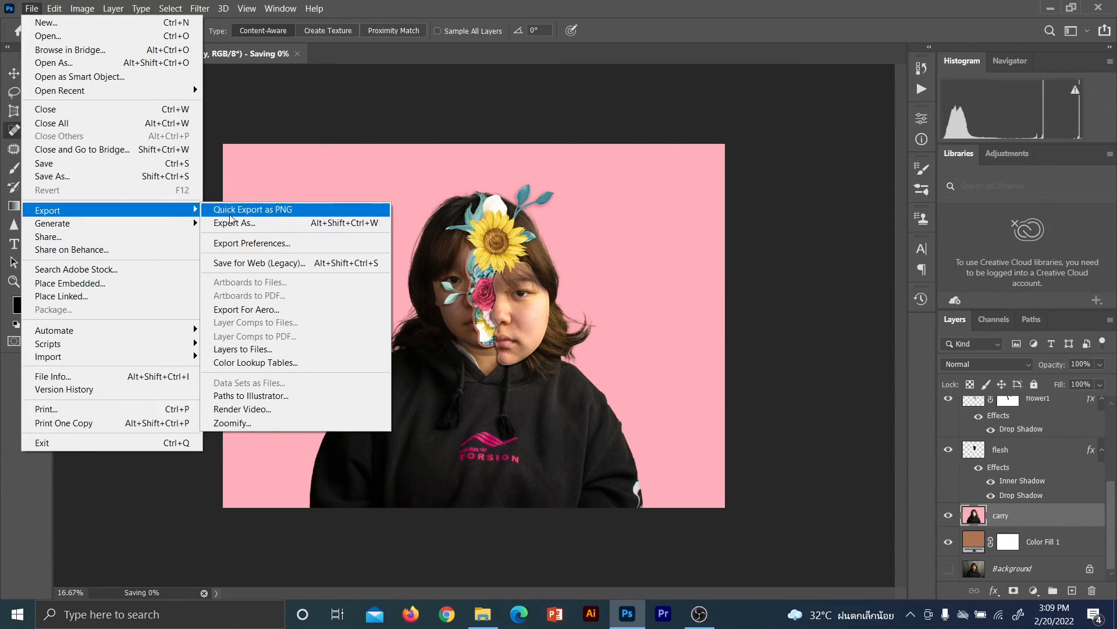
click(371, 225)
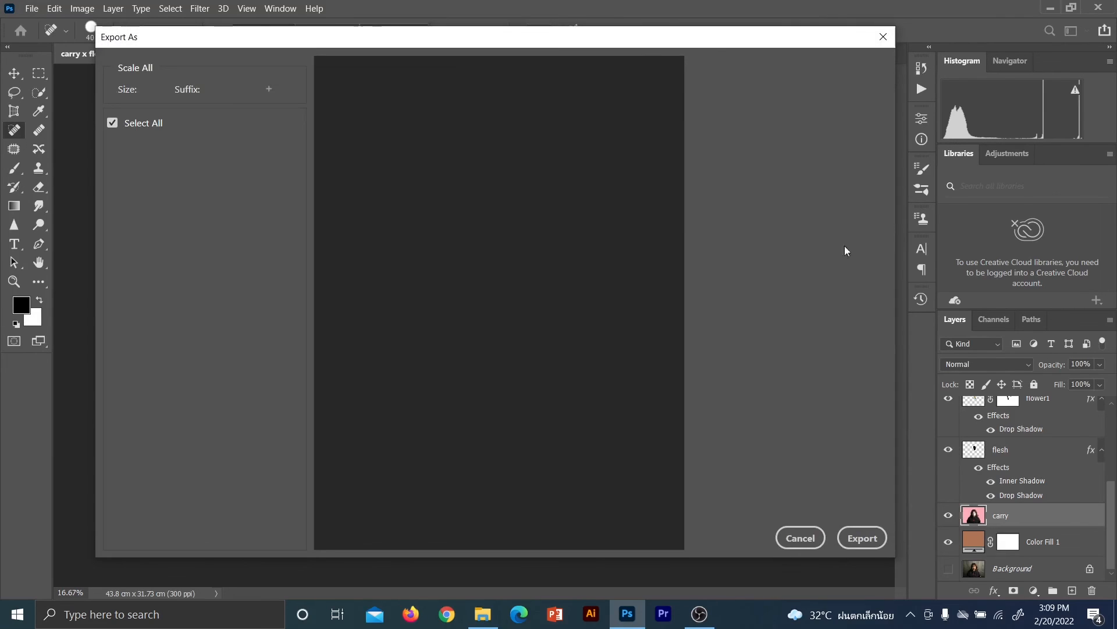
click(860, 537)
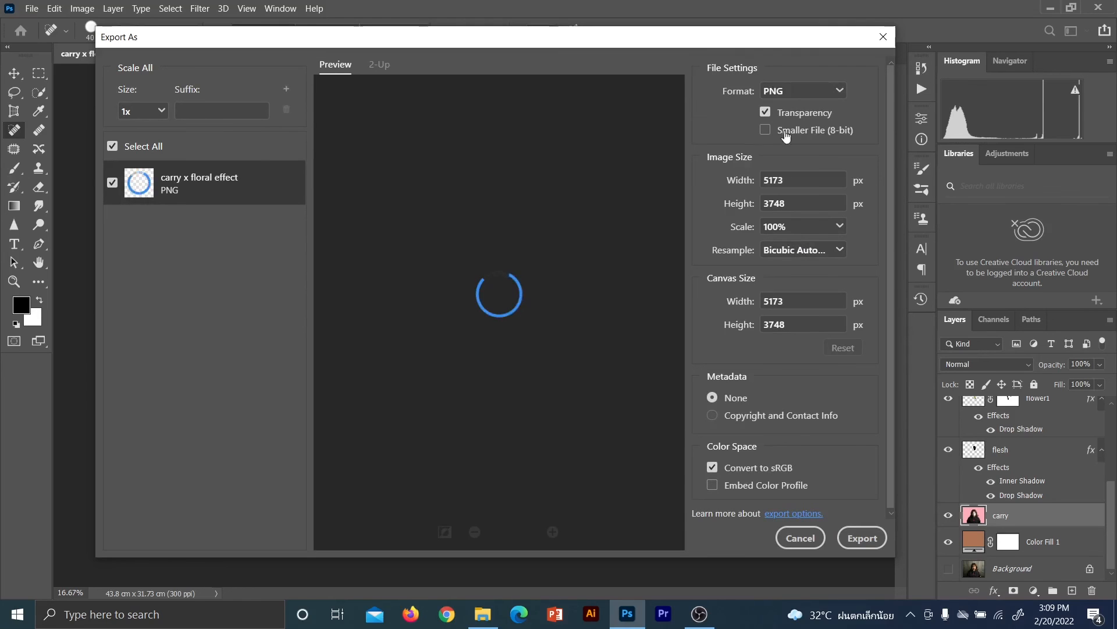
click(803, 91)
click(783, 124)
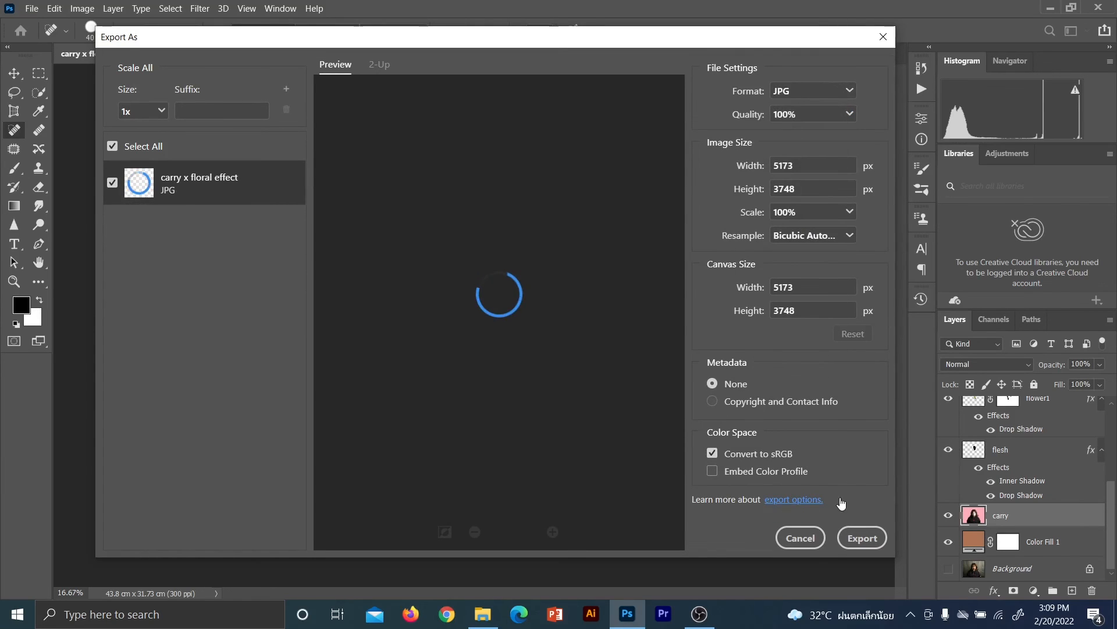
click(861, 537)
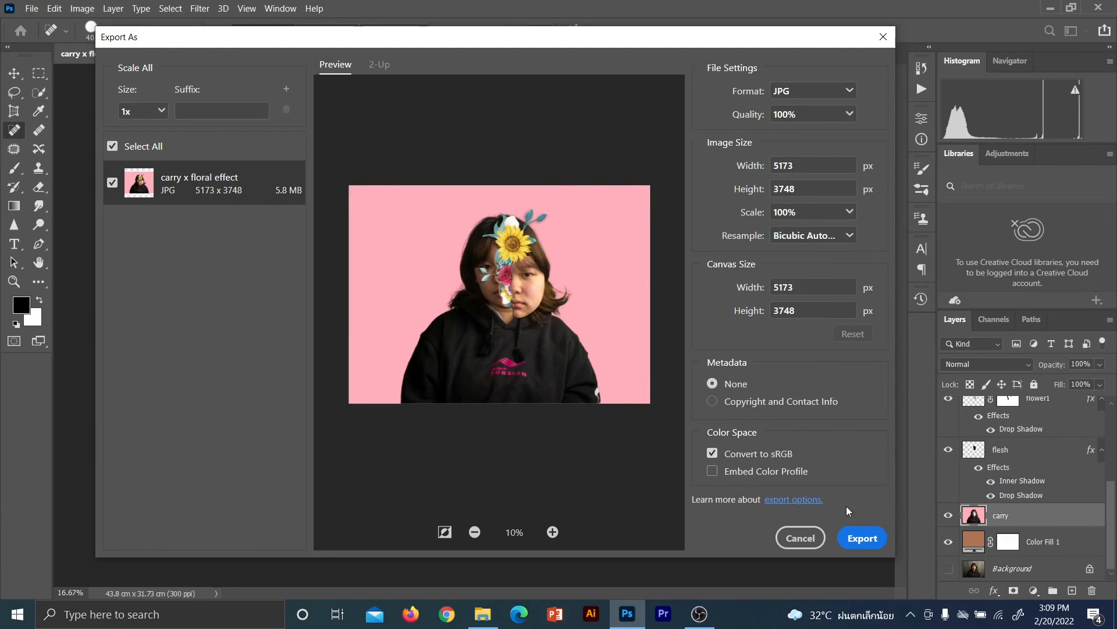
click(864, 539)
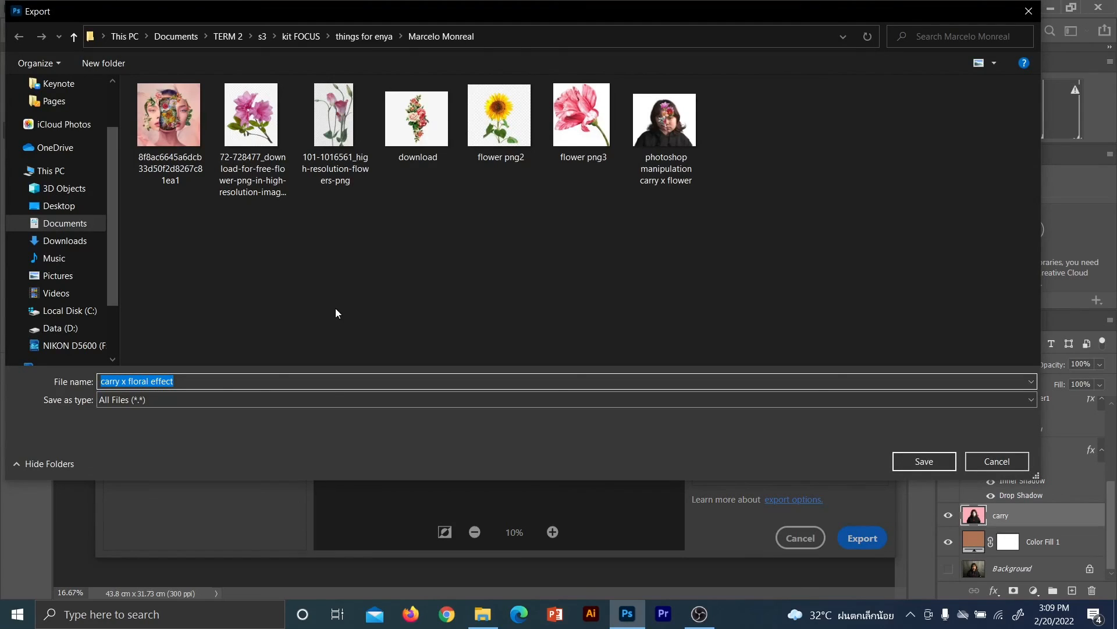
text(car)
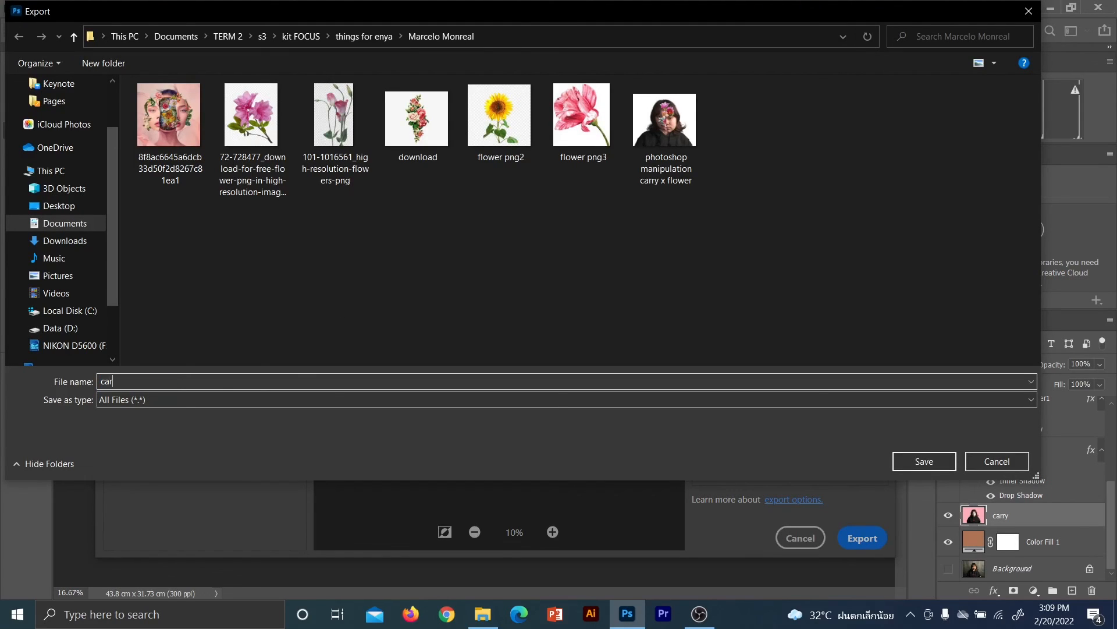
text(ry x floral effect)
key(Return)
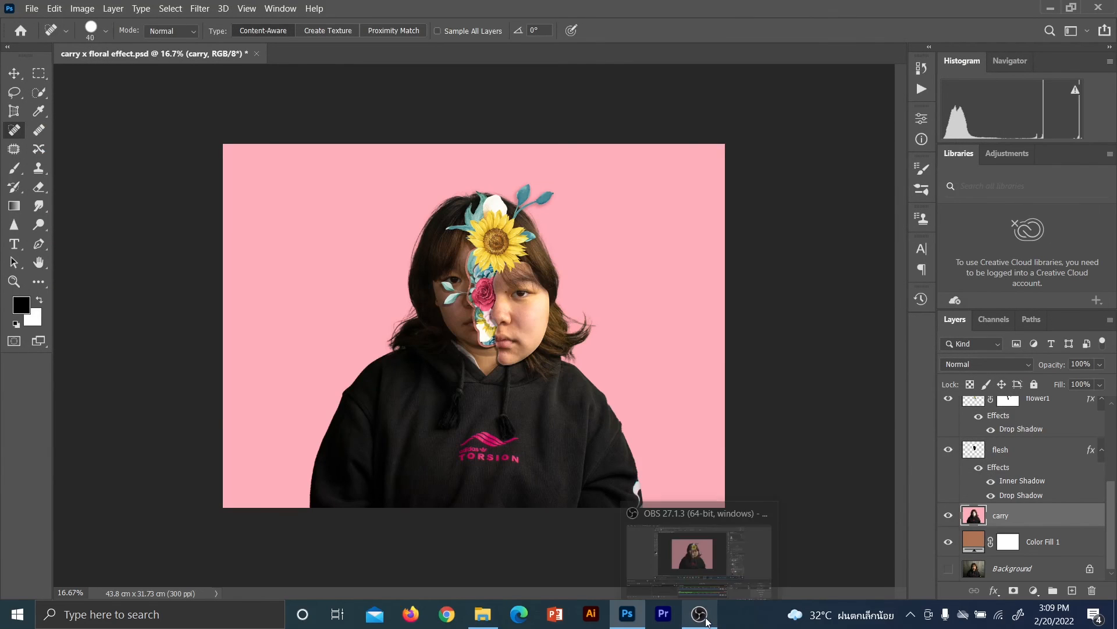
click(705, 620)
click(1045, 505)
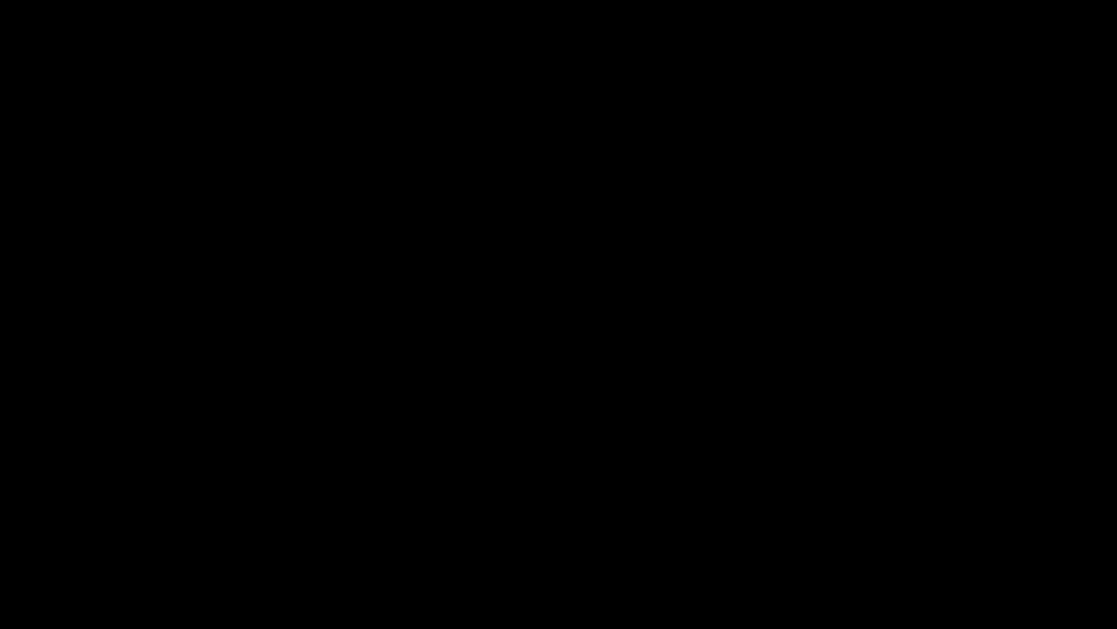